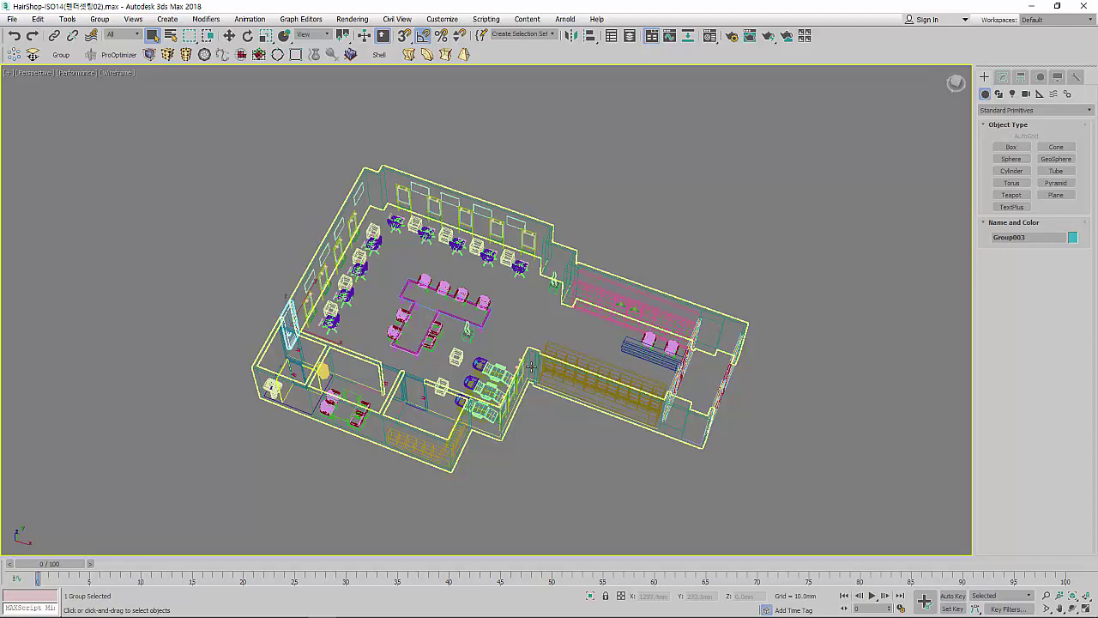
Step: Orbit to a top-down view and delete the red and pink chair groups from the lower rooms
mouse_move(528, 355)
alt+middle_down()
mouse_move(635, 273)
mouse_move(625, 291)
mouse_move(640, 312)
mouse_move(661, 285)
alt+middle_up()
scroll(527, 369, up, 2)
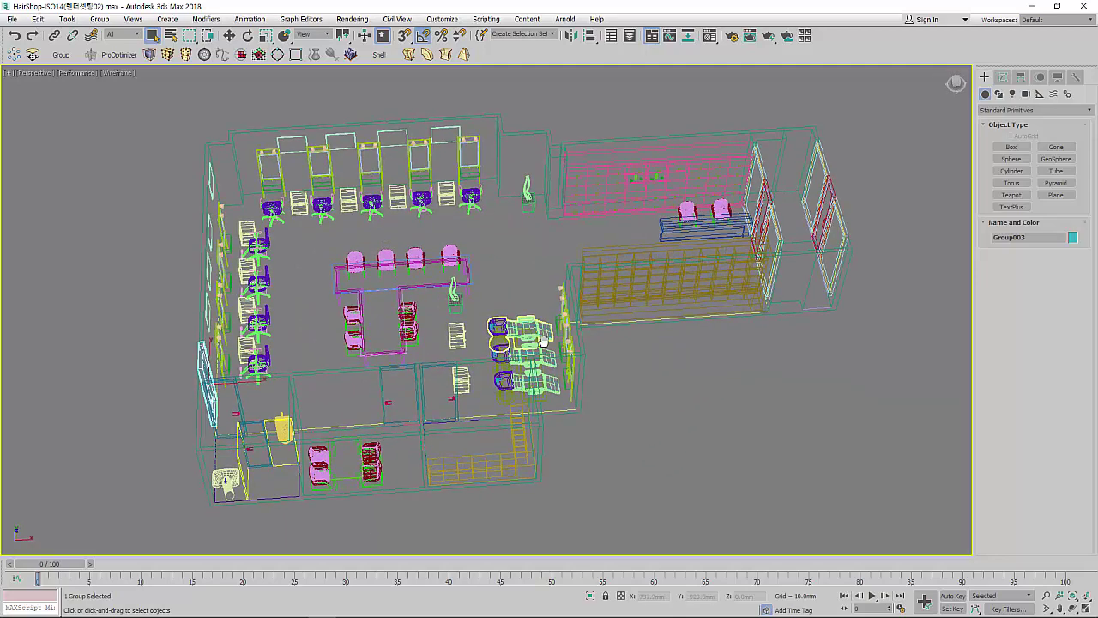
alt+middle_drag(525, 369, 478, 433)
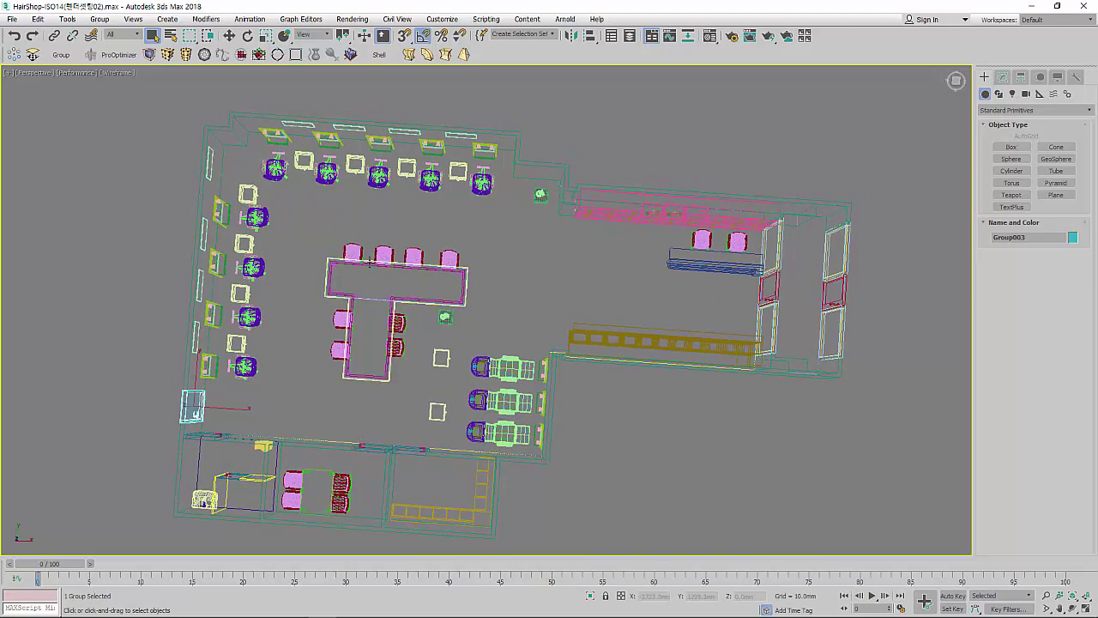
alt+middle_drag(574, 290, 501, 391)
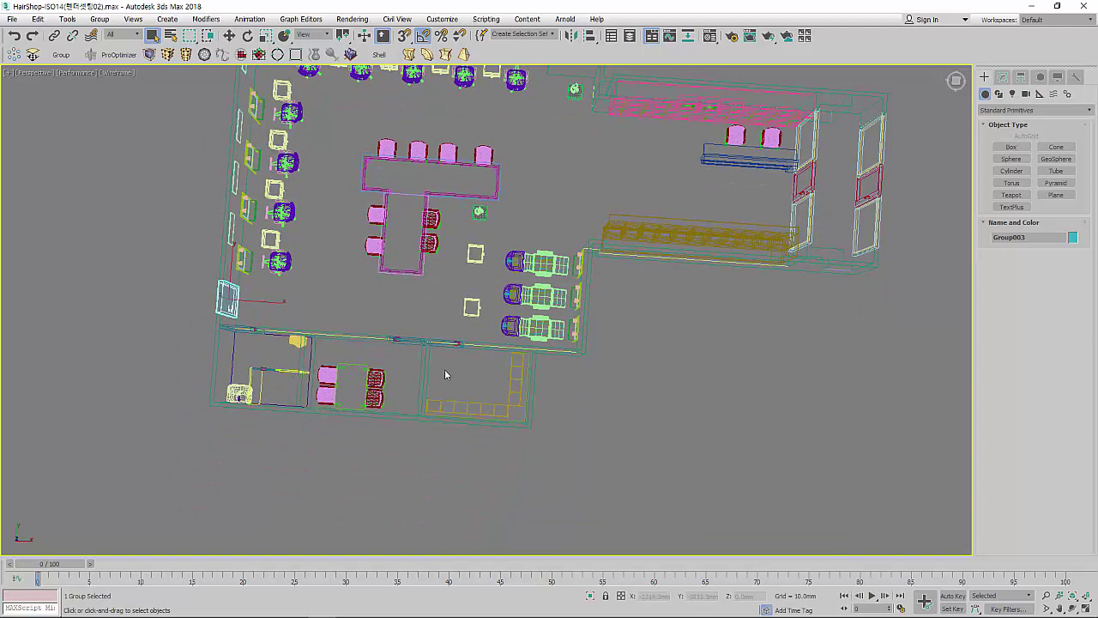
click(471, 399)
key(Delete)
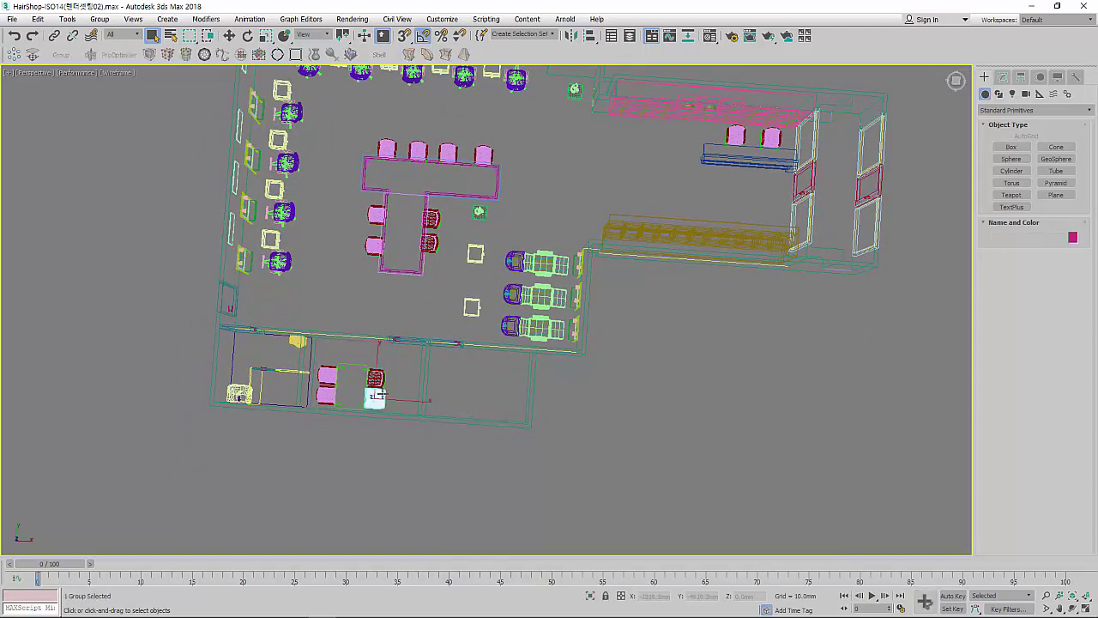
click(376, 382)
key(Delete)
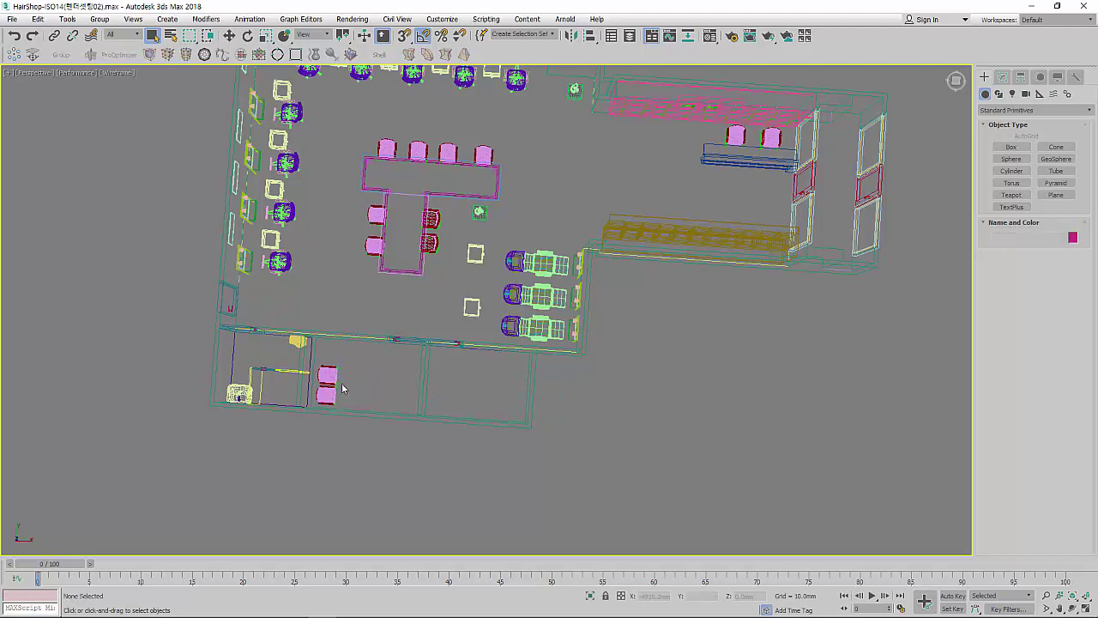
click(328, 376)
key(Delete)
click(326, 393)
key(Delete)
Step: Delete the yellow object, L-shaped counter, small bar, leftover piece and corner yellow chair
scroll(278, 367, up, 4)
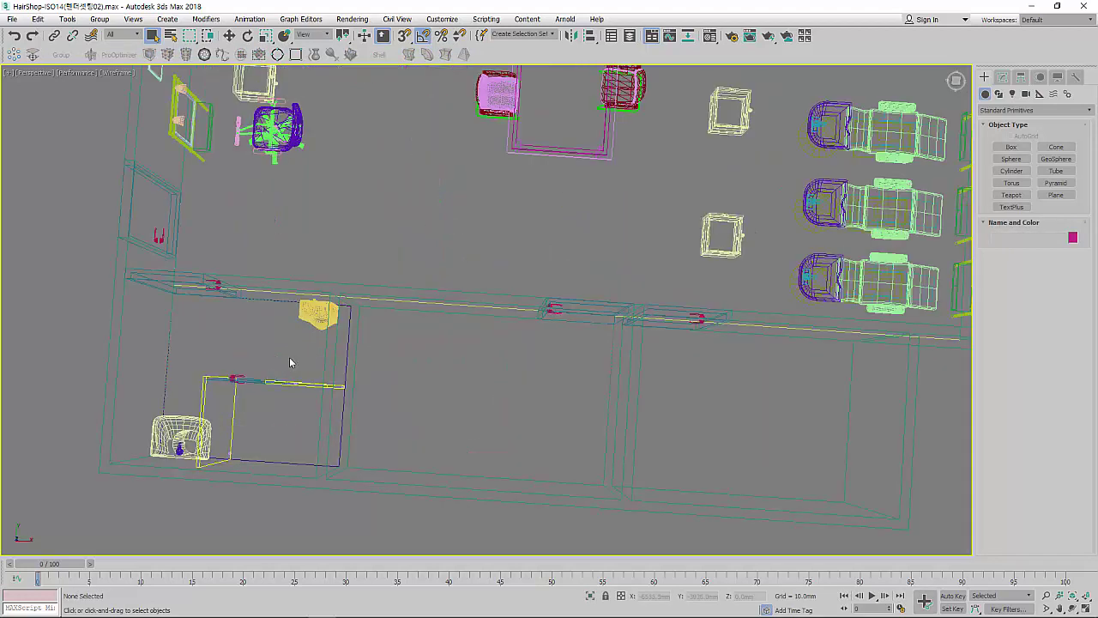
click(317, 319)
key(Delete)
click(296, 375)
key(Delete)
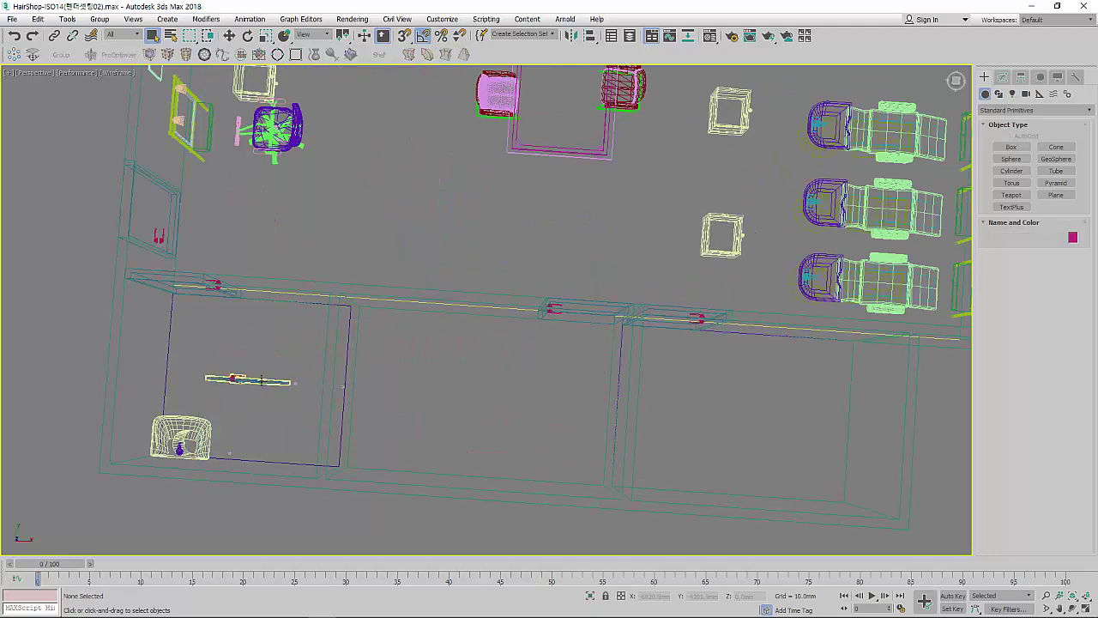
click(269, 384)
key(Delete)
click(288, 386)
key(Delete)
click(182, 436)
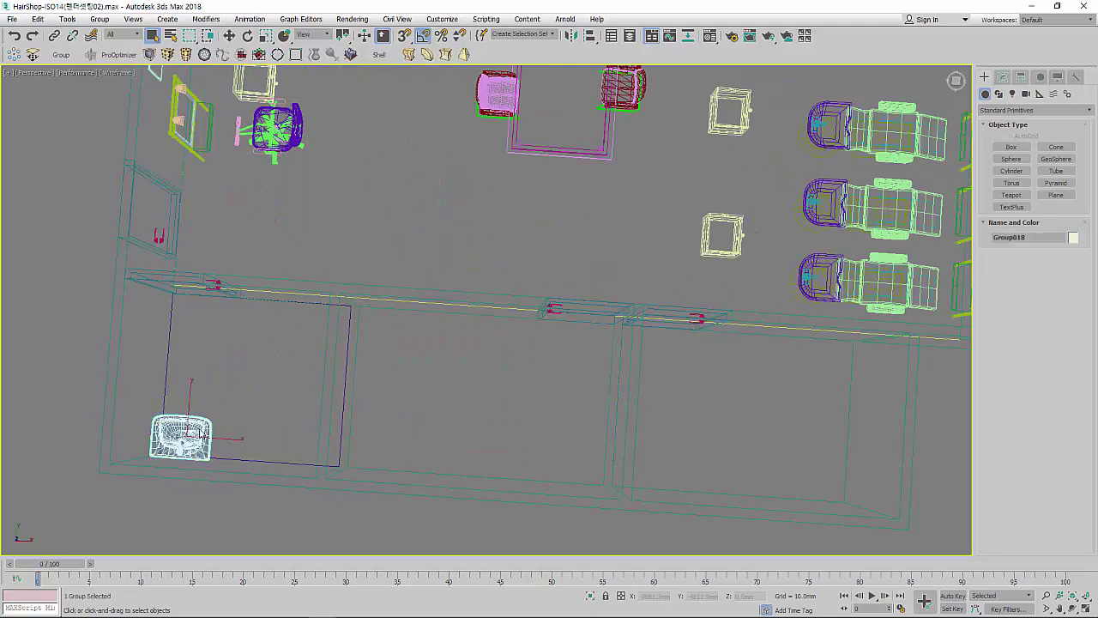
key(Delete)
scroll(236, 432, down, 3)
scroll(236, 432, down, 5)
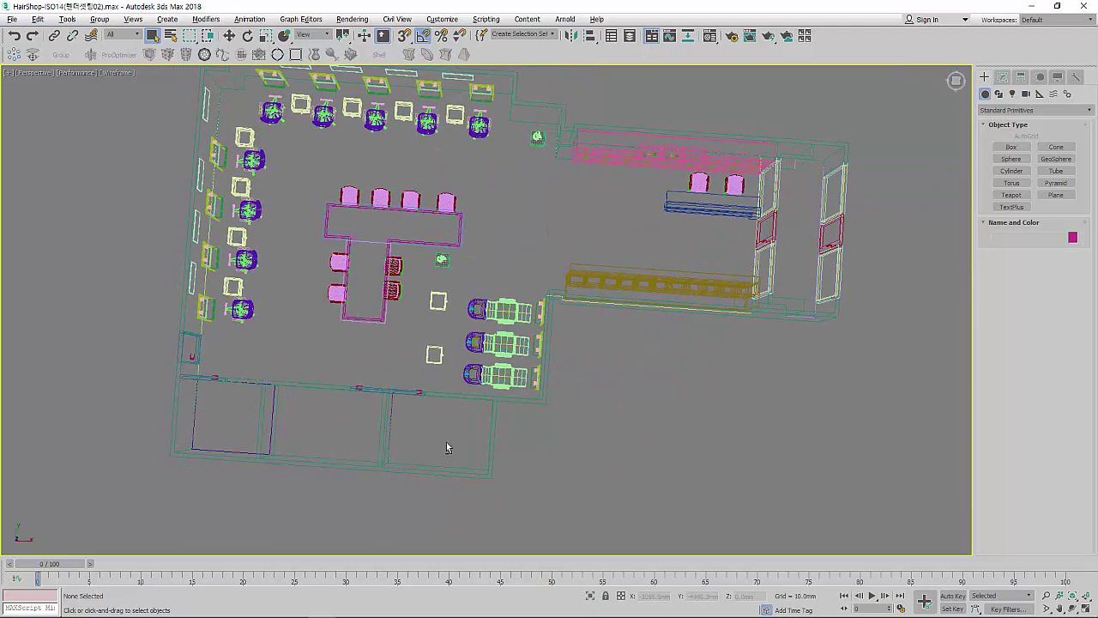
mouse_move(446, 442)
alt+middle_down()
mouse_move(421, 379)
mouse_move(382, 343)
alt+middle_up()
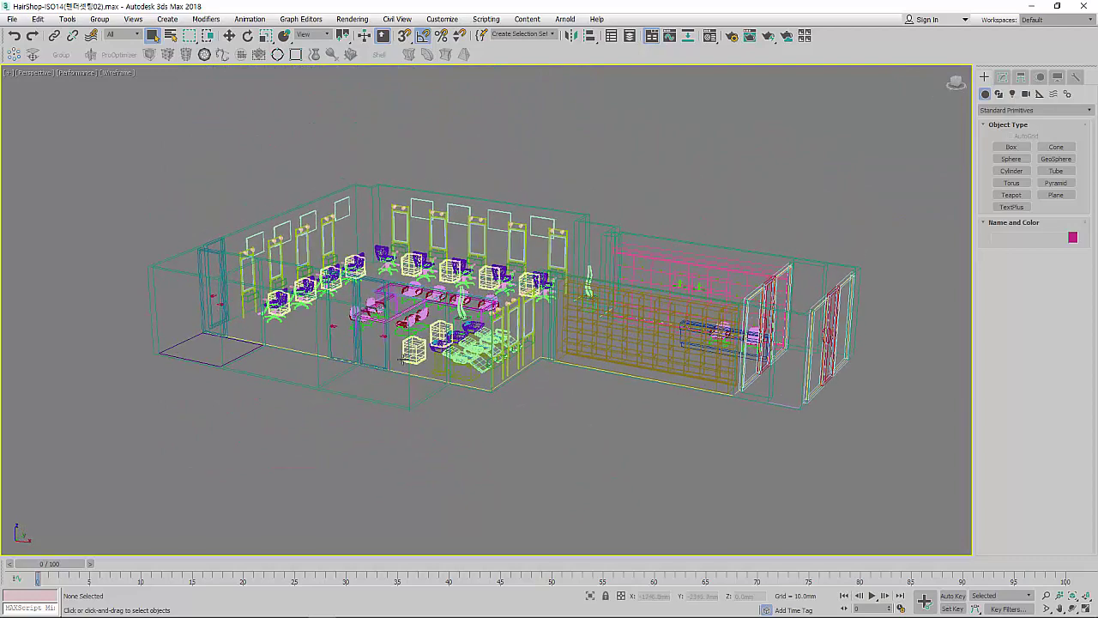
scroll(306, 264, up, 2)
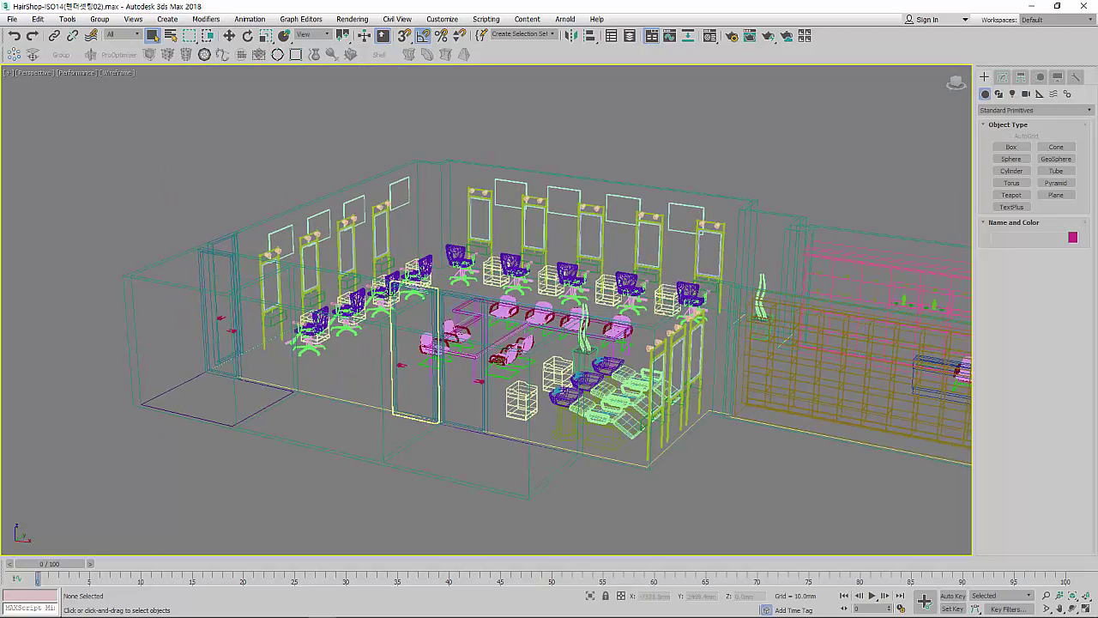
scroll(306, 264, up, 2)
scroll(330, 300, down, 3)
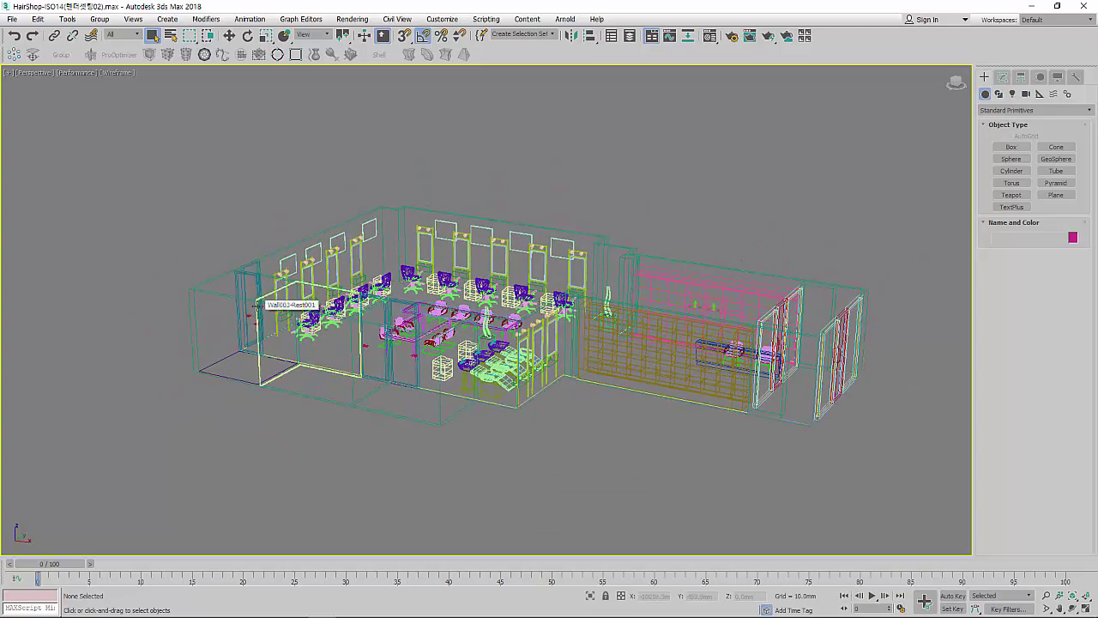
mouse_move(255, 303)
alt+middle_down()
mouse_move(440, 306)
mouse_move(299, 305)
alt+middle_up()
scroll(299, 305, up, 5)
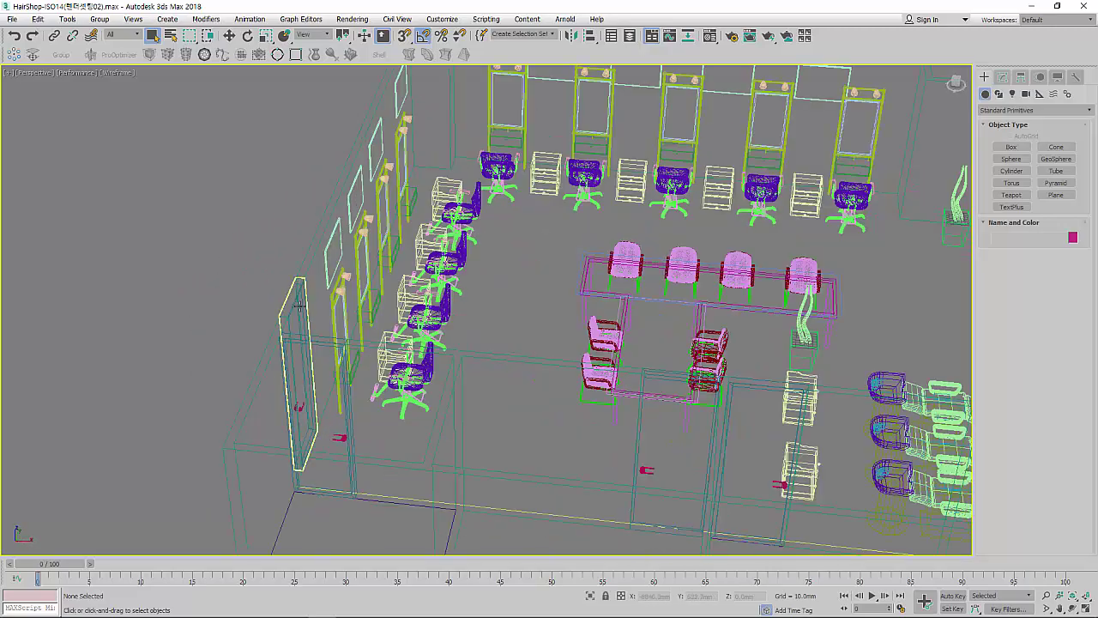
click(300, 304)
scroll(285, 307, down, 5)
mouse_move(285, 307)
alt+middle_down()
mouse_move(292, 258)
mouse_move(258, 258)
alt+middle_up()
alt+middle_drag(319, 296, 440, 345)
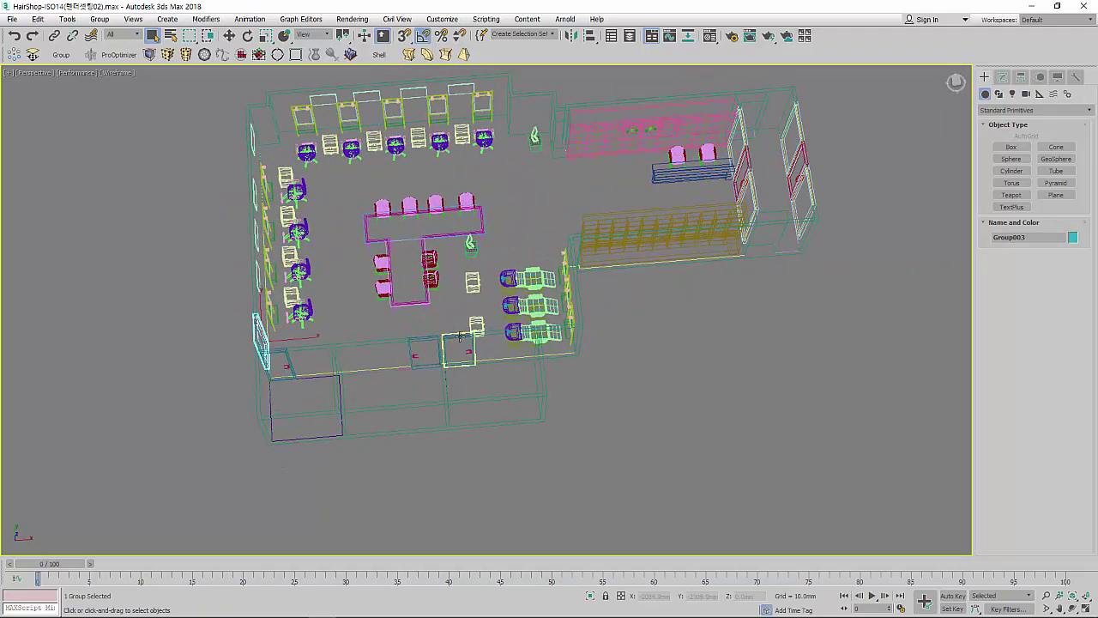
Step: Select the door groups and all shop walls, then isolate them
ctrl+click(459, 350)
ctrl+click(287, 349)
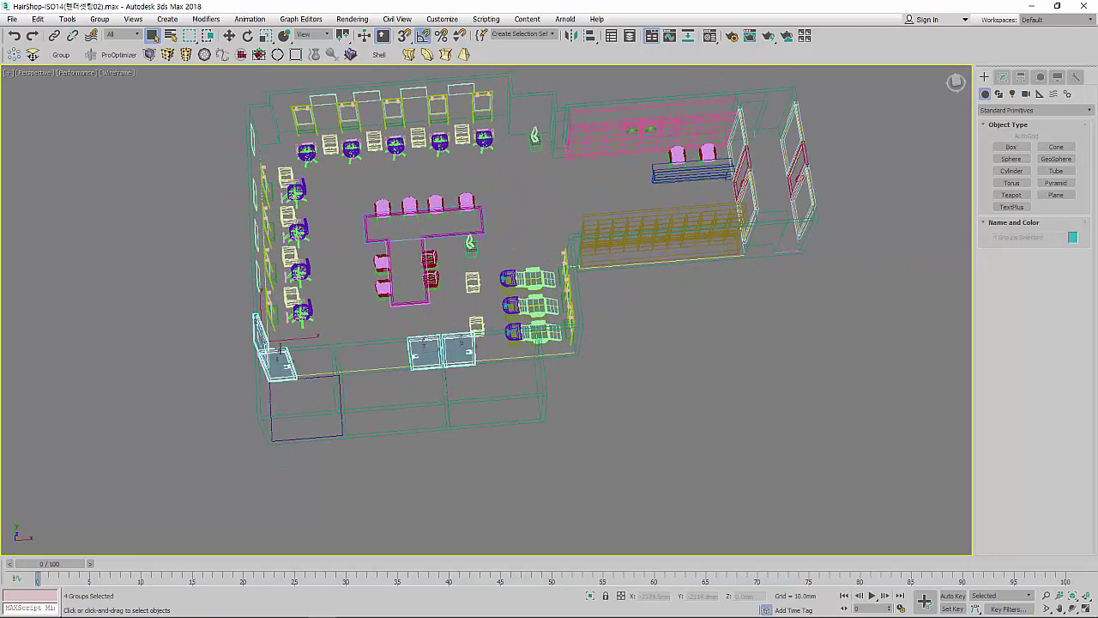
ctrl+click(327, 344)
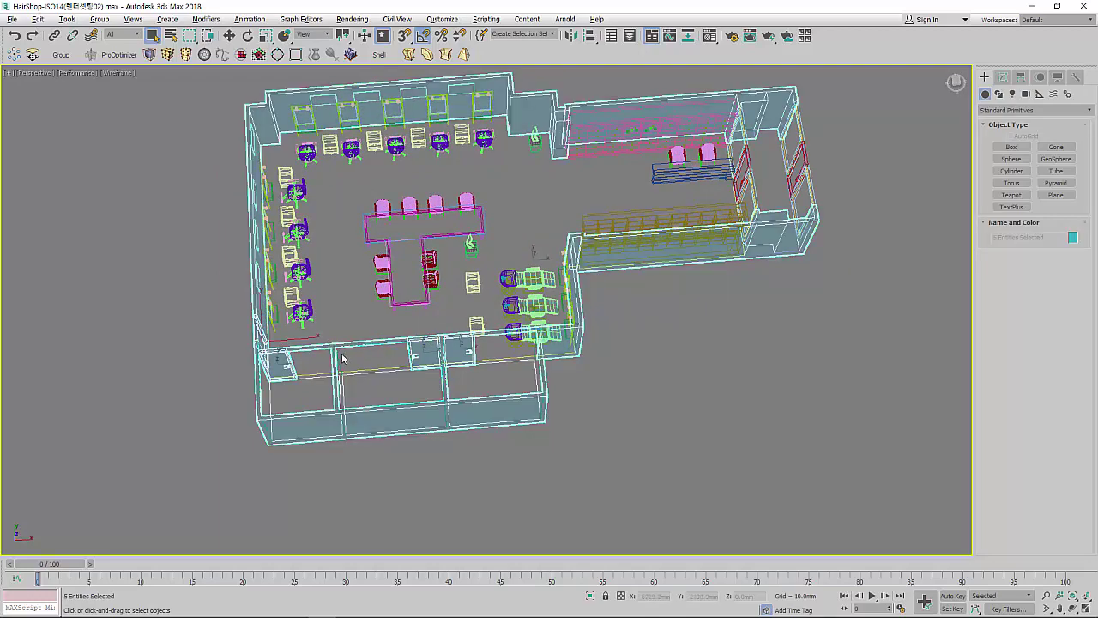
mouse_move(327, 344)
alt+middle_down()
mouse_move(347, 343)
mouse_move(333, 338)
alt+middle_up()
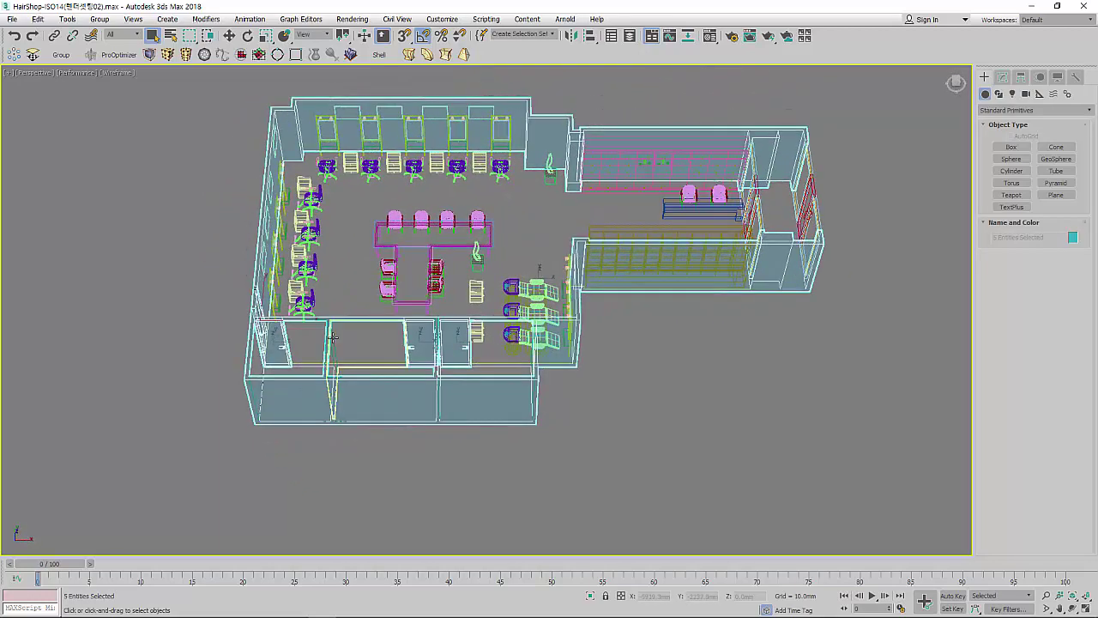
click(589, 595)
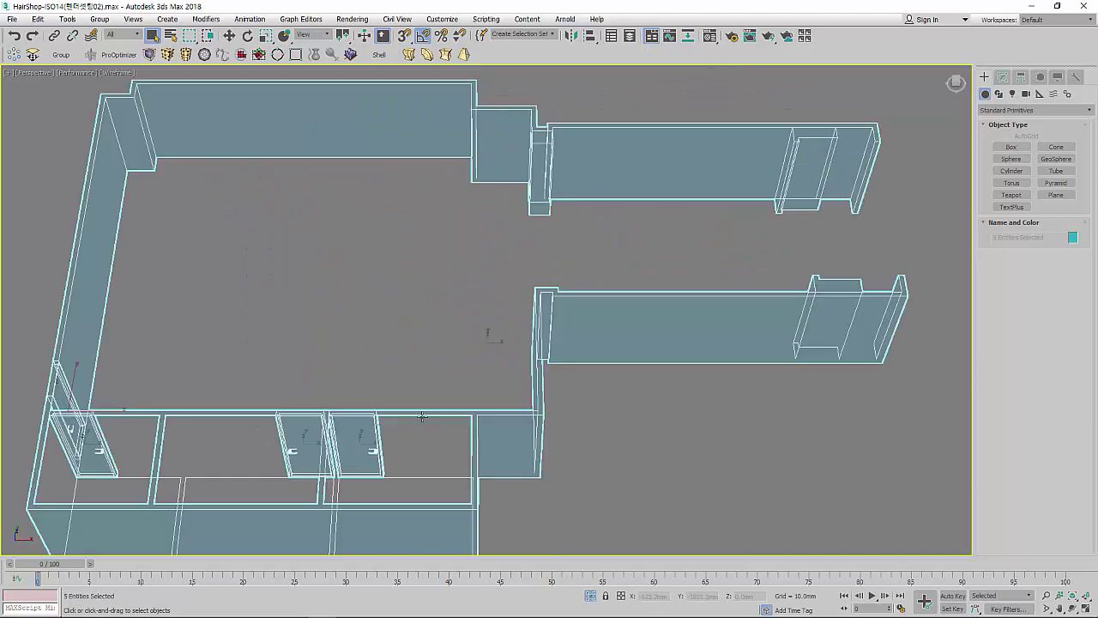
Step: Show the isolated walls shaded with edges and orbit around them
key(F3)
click(554, 452)
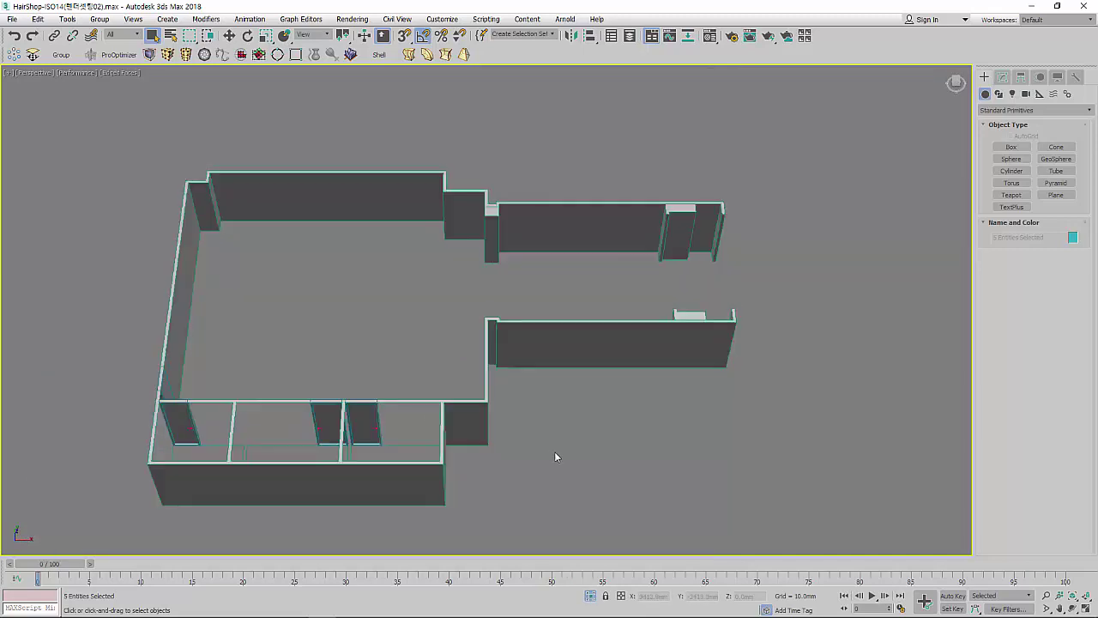
mouse_move(496, 446)
alt+middle_down()
mouse_move(495, 506)
mouse_move(493, 445)
alt+middle_up()
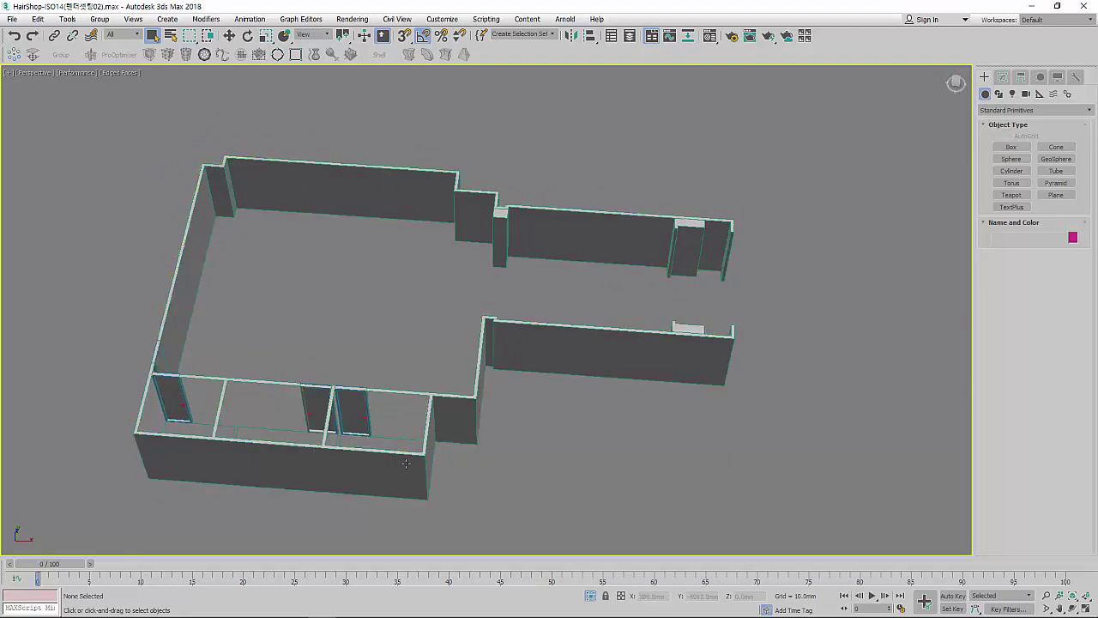
middle_drag(412, 453, 499, 446)
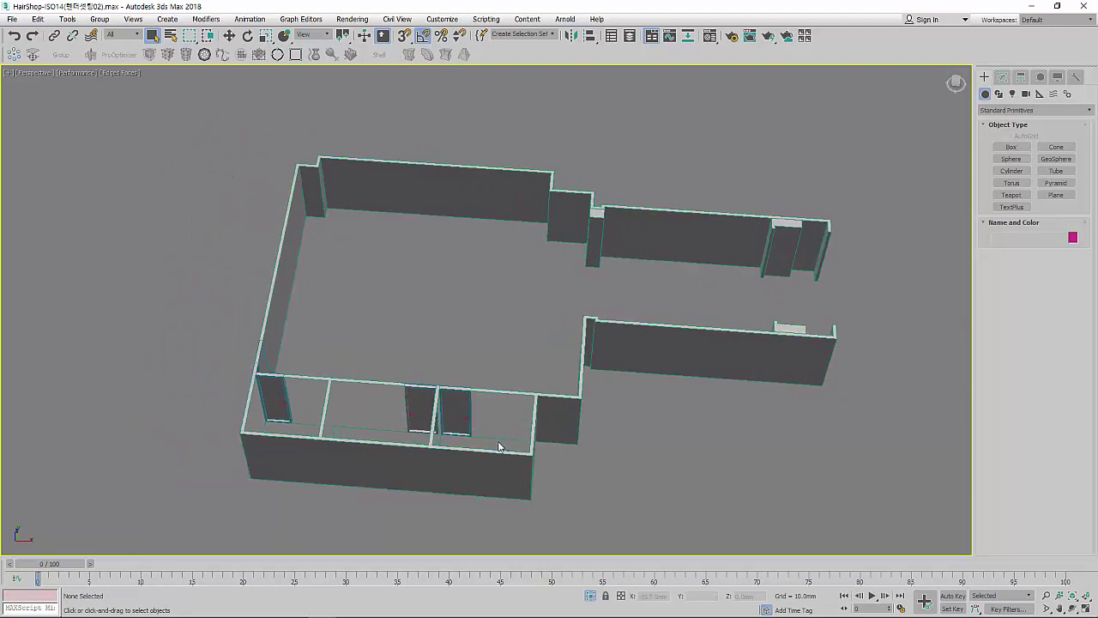
mouse_move(410, 426)
alt+middle_down()
mouse_move(327, 463)
mouse_move(422, 322)
alt+middle_up()
click(367, 369)
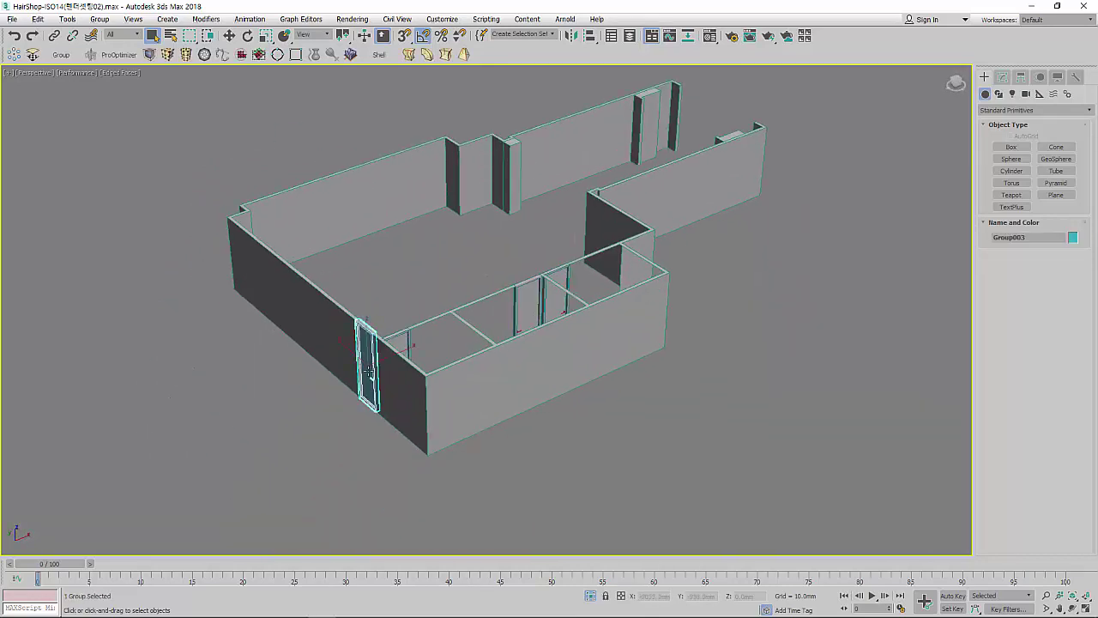
Step: Switch to the Front view and zoom and pan until the wall strip is centred
key(f)
scroll(406, 377, down, 3)
scroll(437, 397, down, 3)
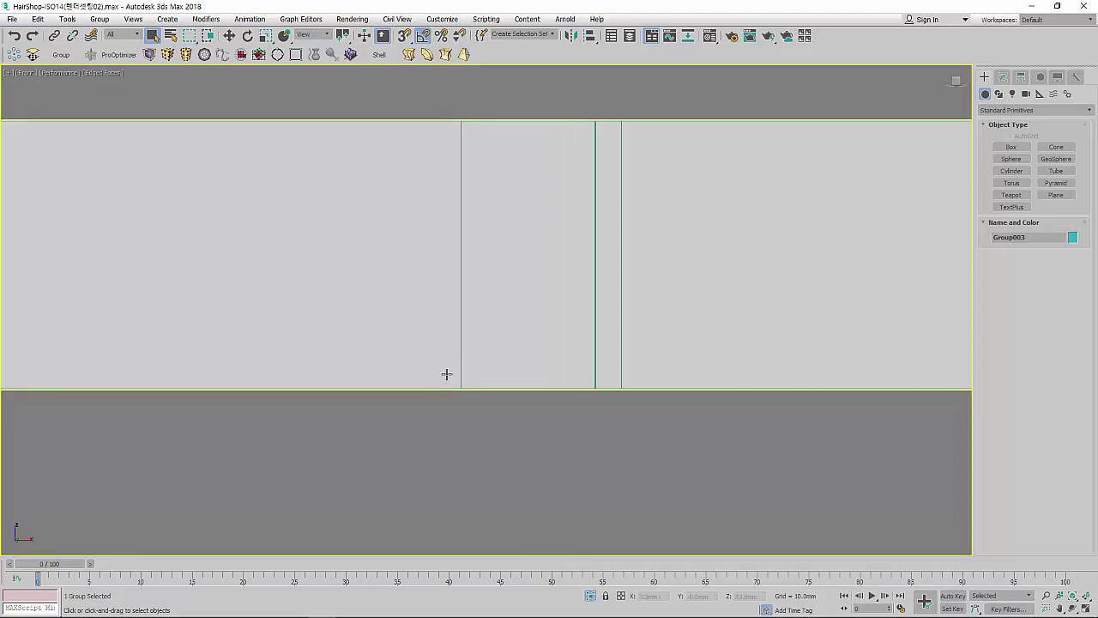
scroll(446, 378, down, 3)
scroll(449, 365, up, 2)
middle_drag(449, 365, 433, 347)
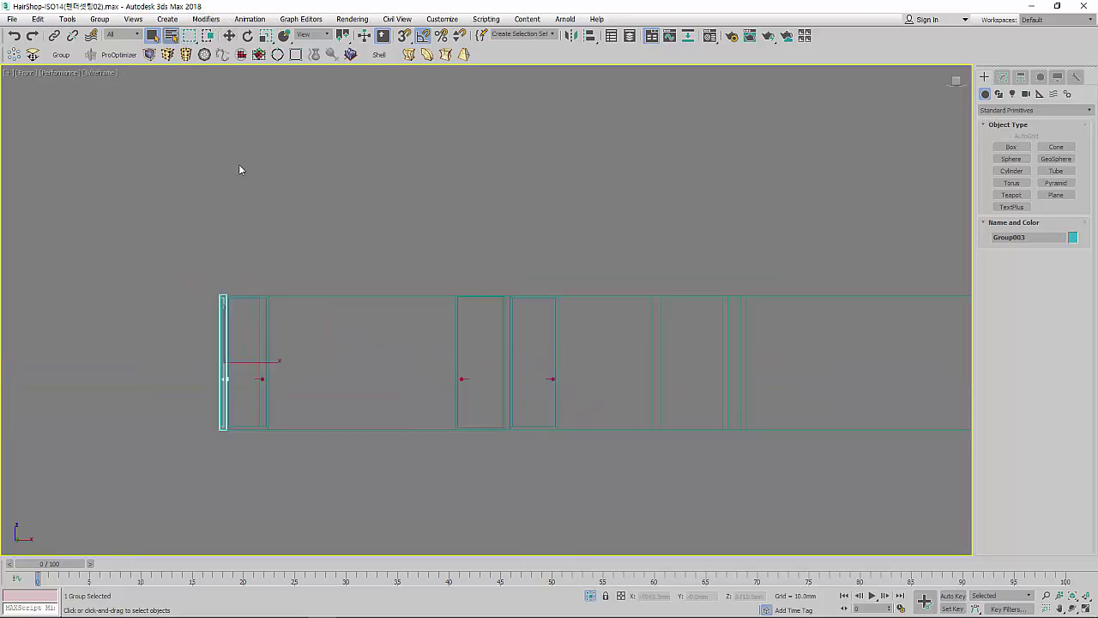
Step: Select Group003 through Group006 by name and ungroup them
key(h)
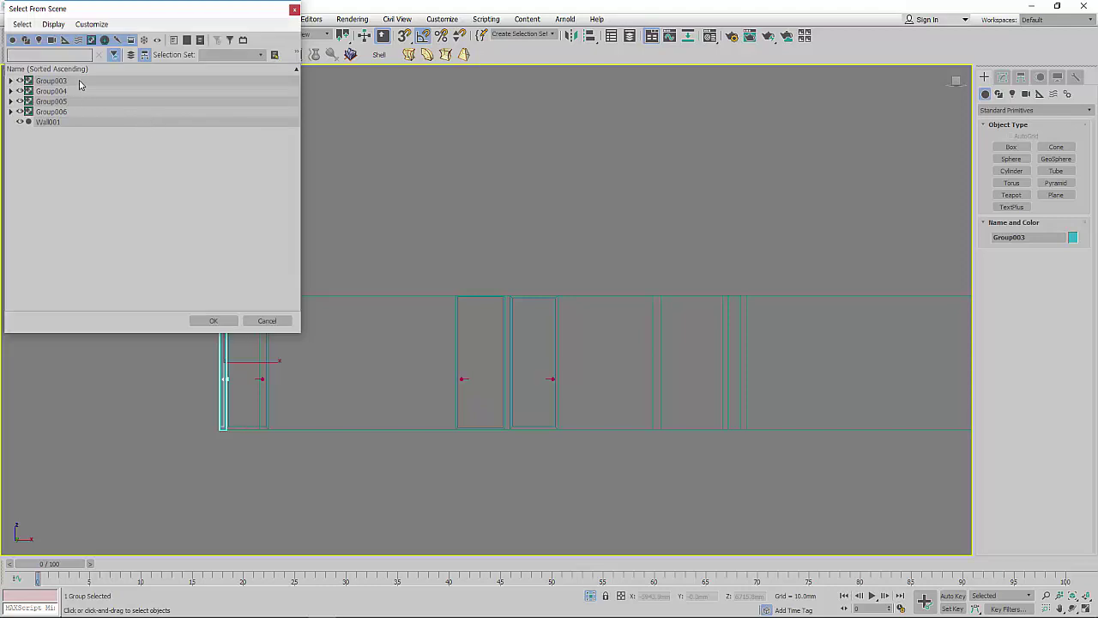
drag(80, 84, 79, 112)
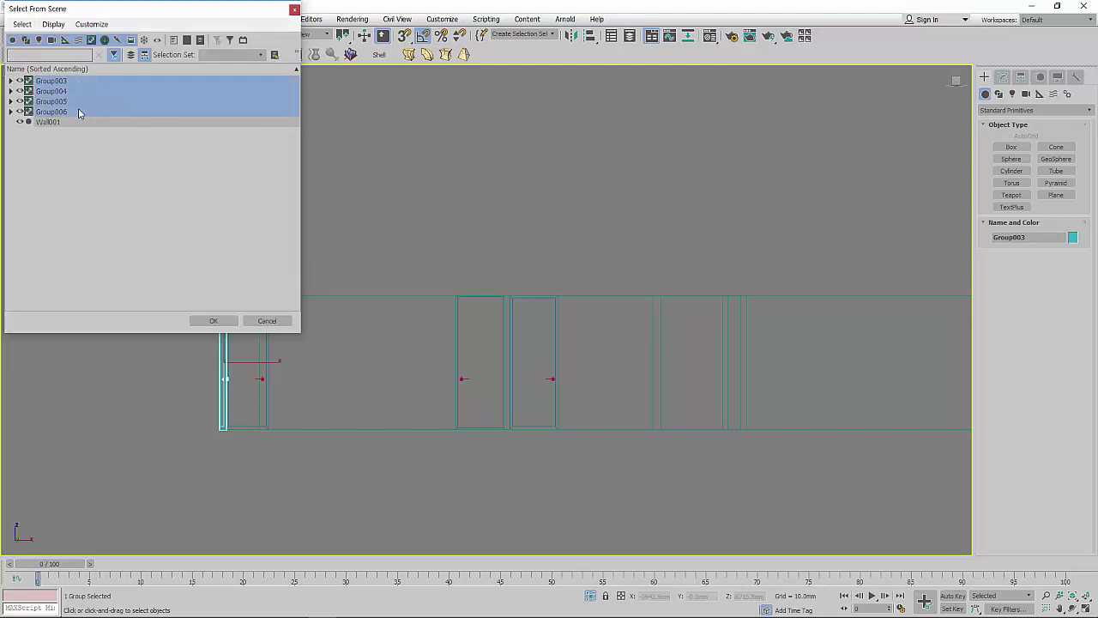
click(214, 321)
click(100, 19)
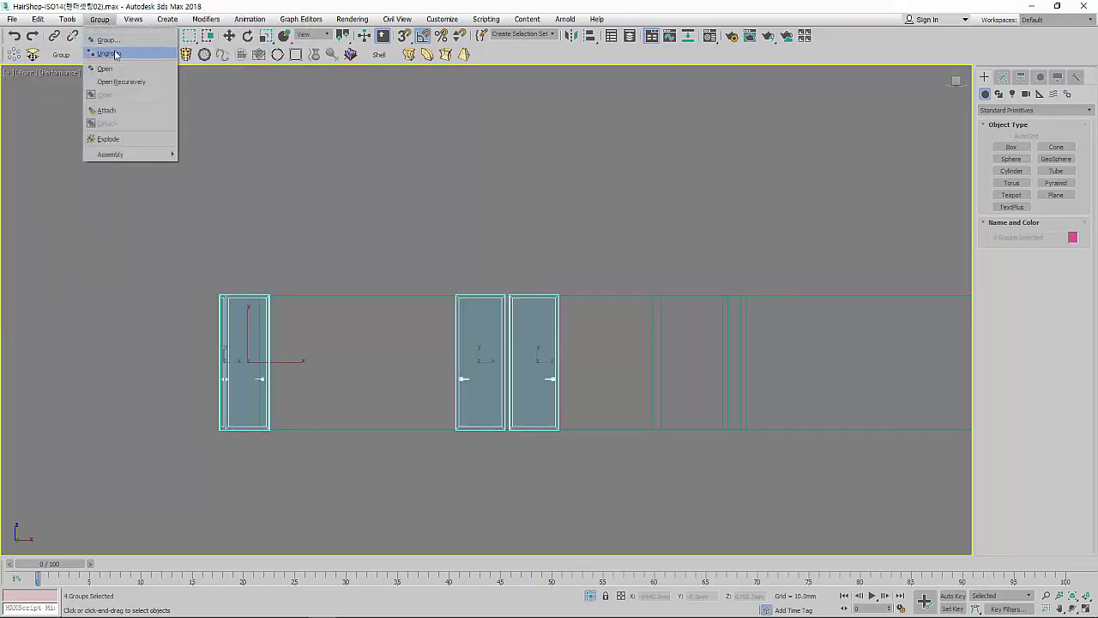
click(109, 53)
Step: Clear the selection and select Wood-Door001 from the object list
click(278, 227)
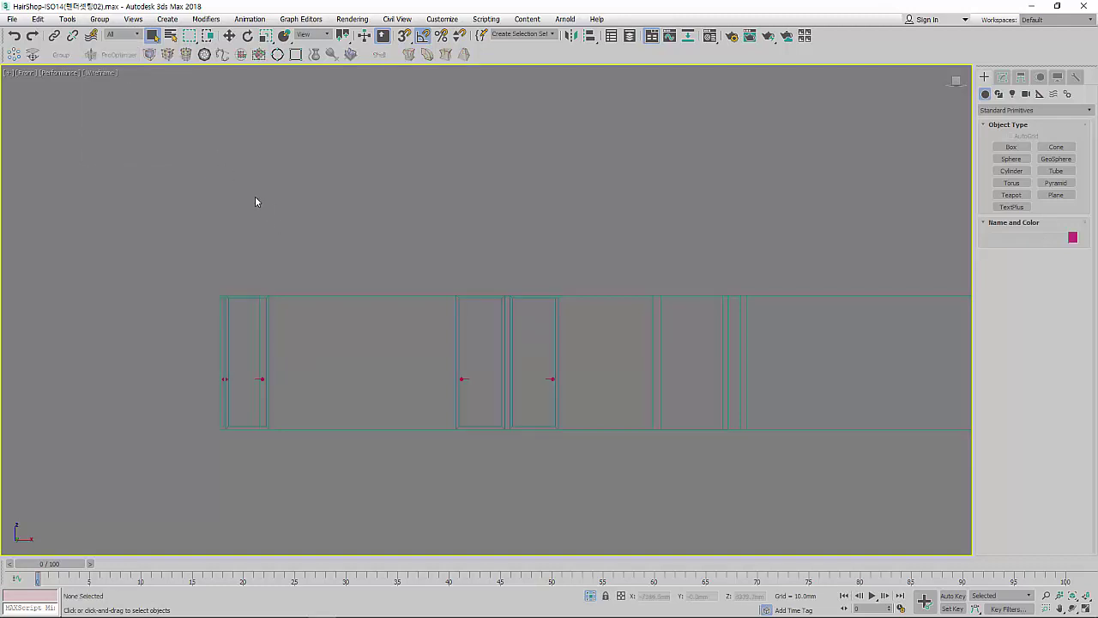
click(171, 36)
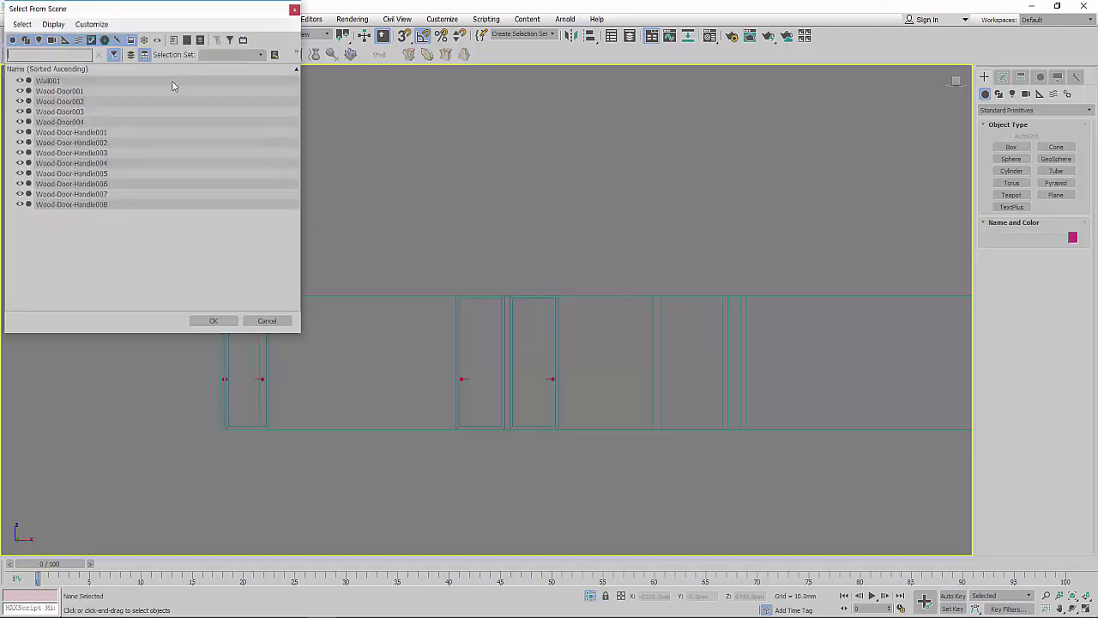
double_click(110, 91)
Step: Lower Wood-Door001's top vertices by 300 mm with an Offset Y of -300
key(z)
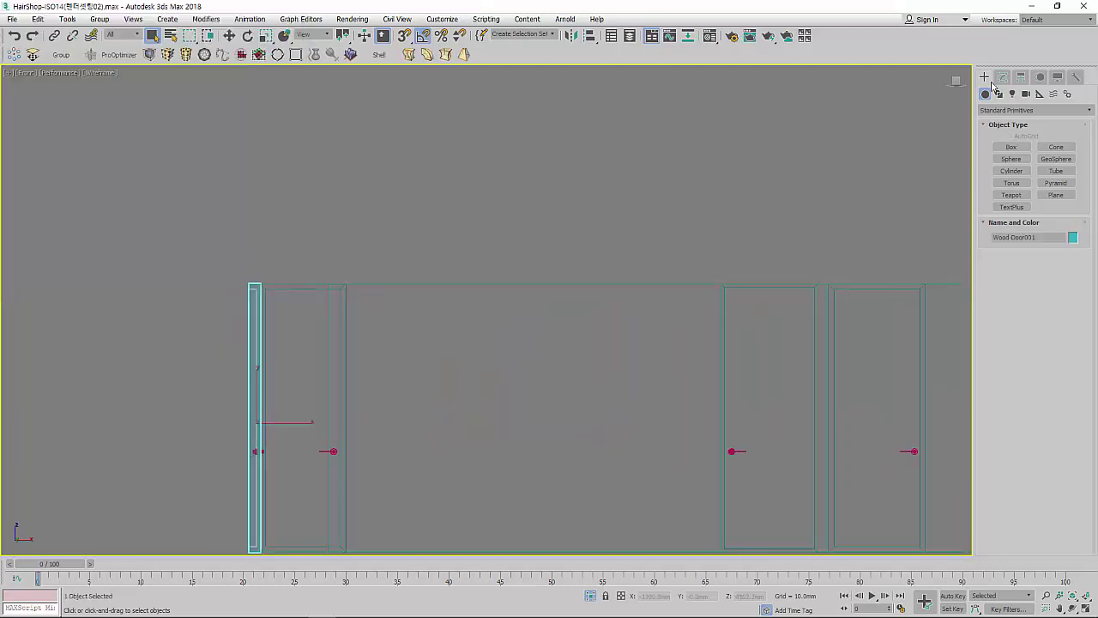
click(1003, 77)
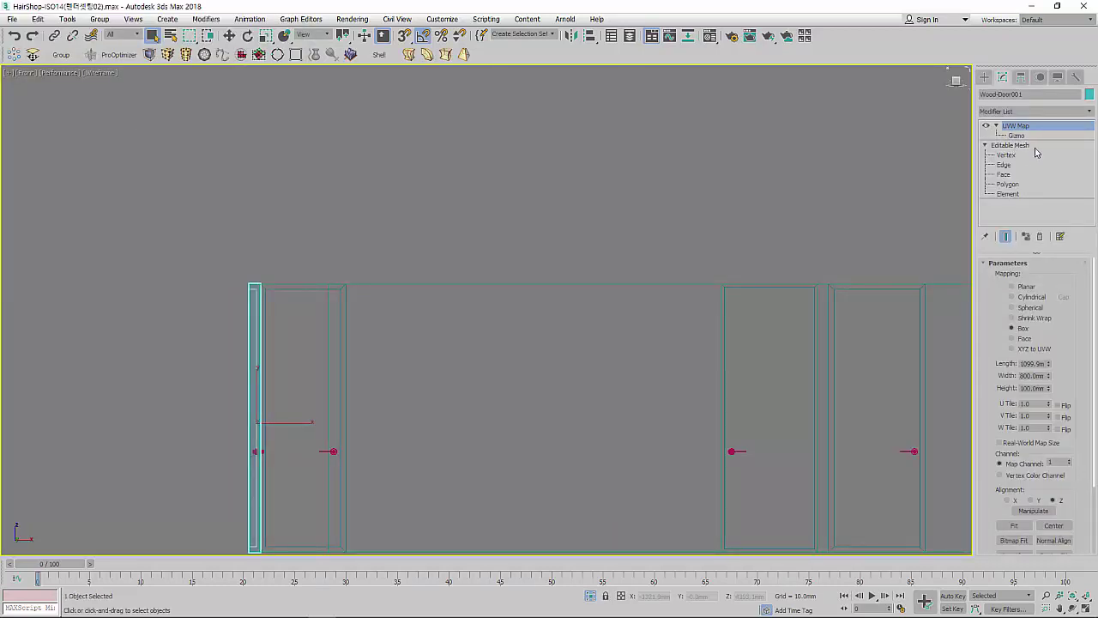
click(1035, 154)
middle_drag(312, 201, 350, 136)
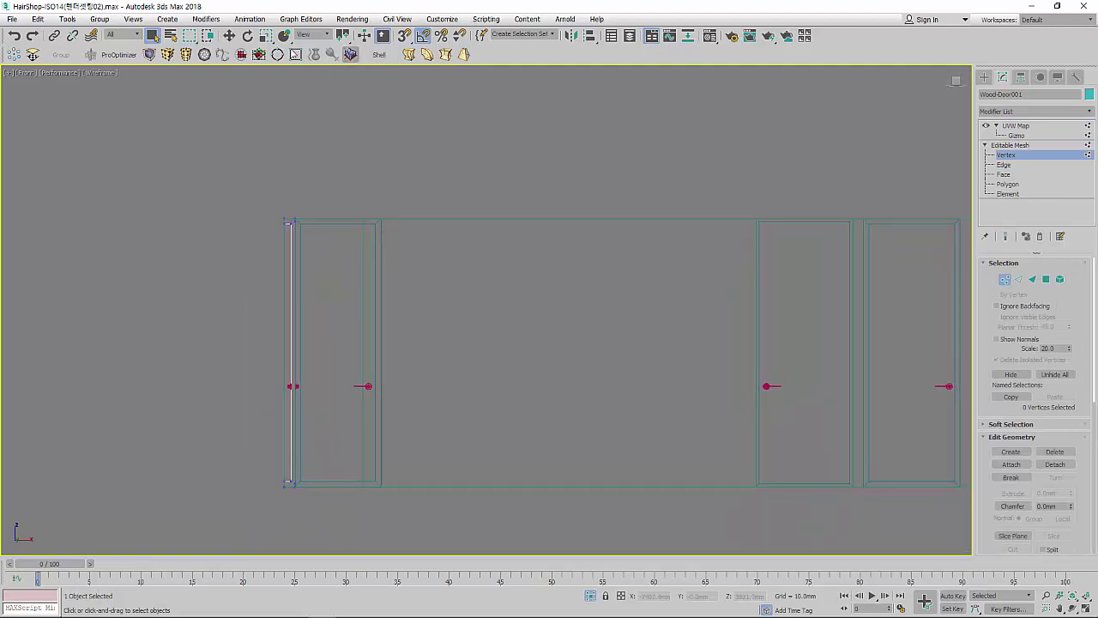
drag(250, 182, 463, 257)
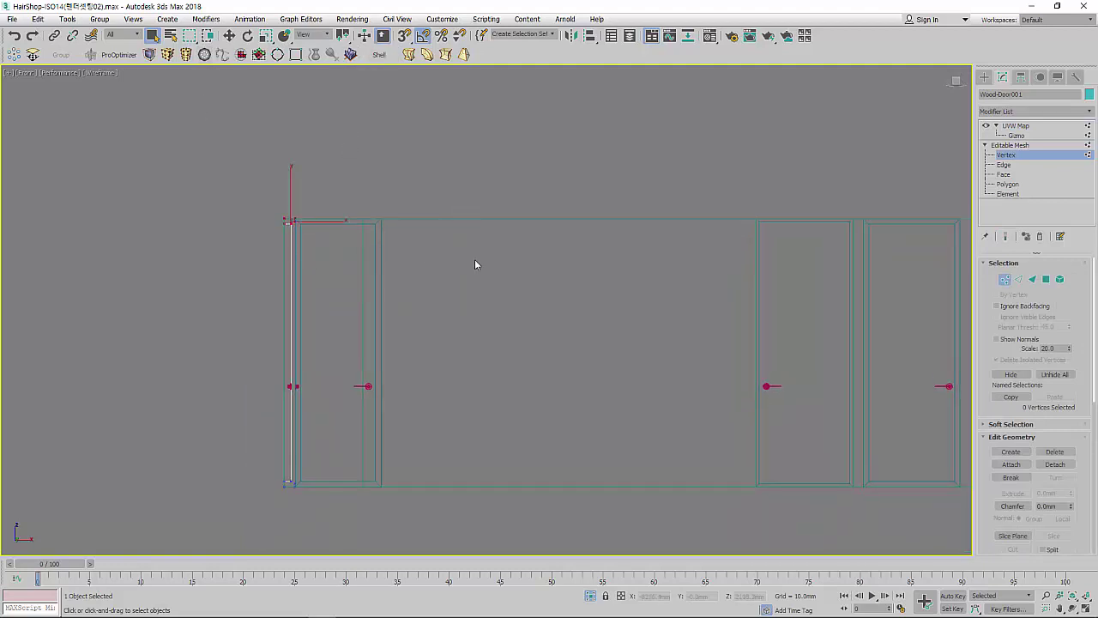
right_click(229, 35)
text(-300)
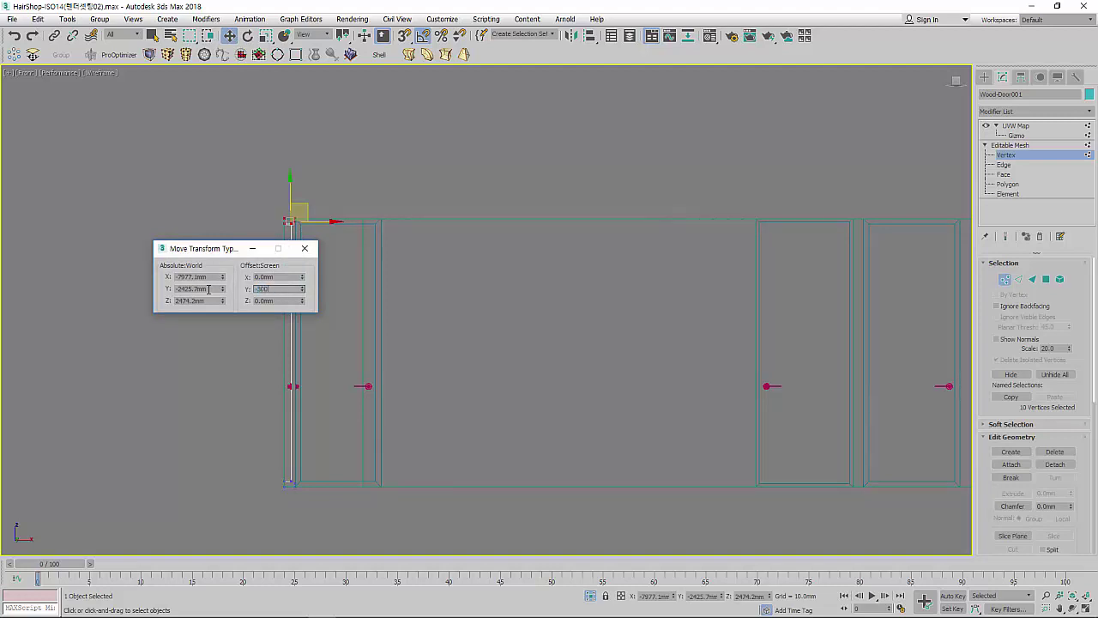
key(Return)
click(372, 273)
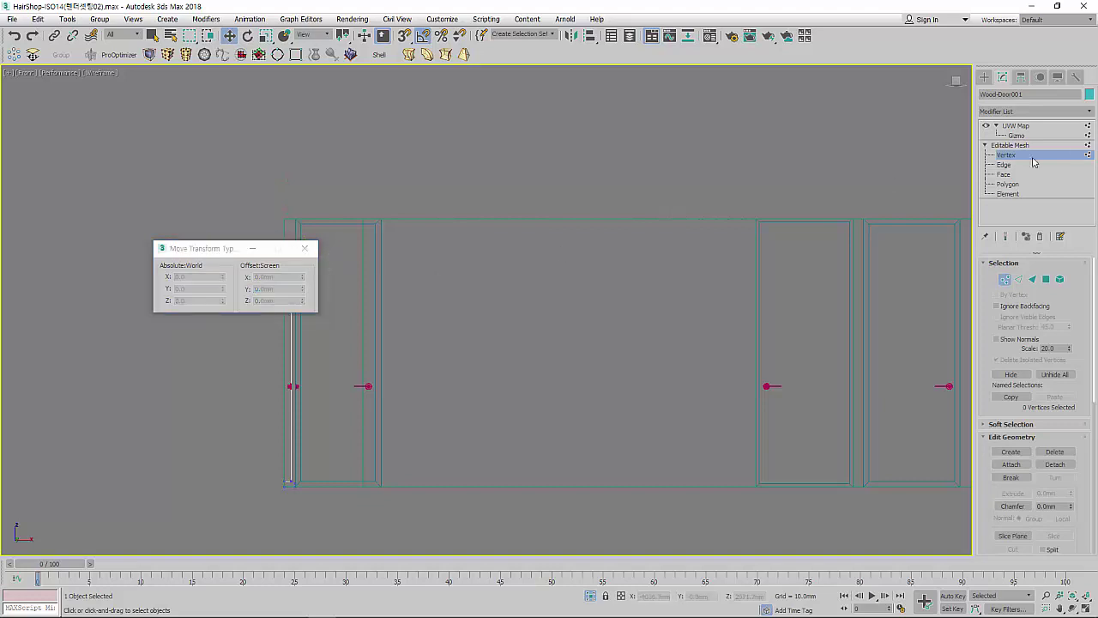
Step: Refit Wood-Door001's Box UVW Map to the shorter door, 800 × 2199.7 × 100 mm
click(1021, 145)
click(1021, 126)
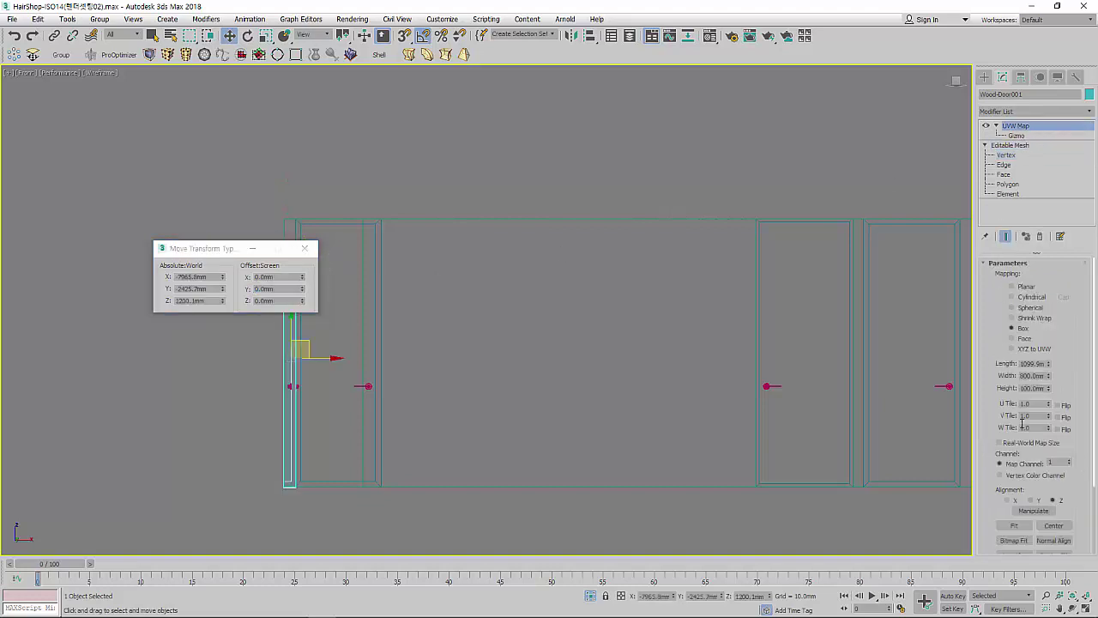
click(1015, 525)
mouse_move(441, 294)
middle_down()
mouse_move(563, 269)
mouse_move(428, 252)
middle_up()
drag(214, 248, 97, 230)
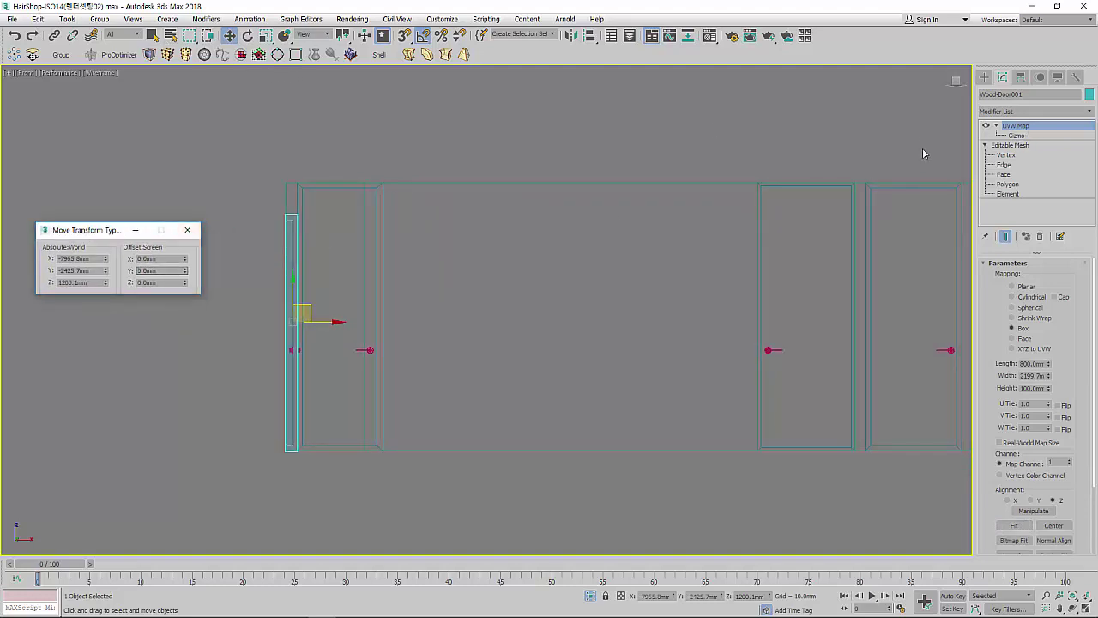
click(170, 34)
Step: Select Wood-Door002 and lower its top vertices by 300 mm
click(101, 101)
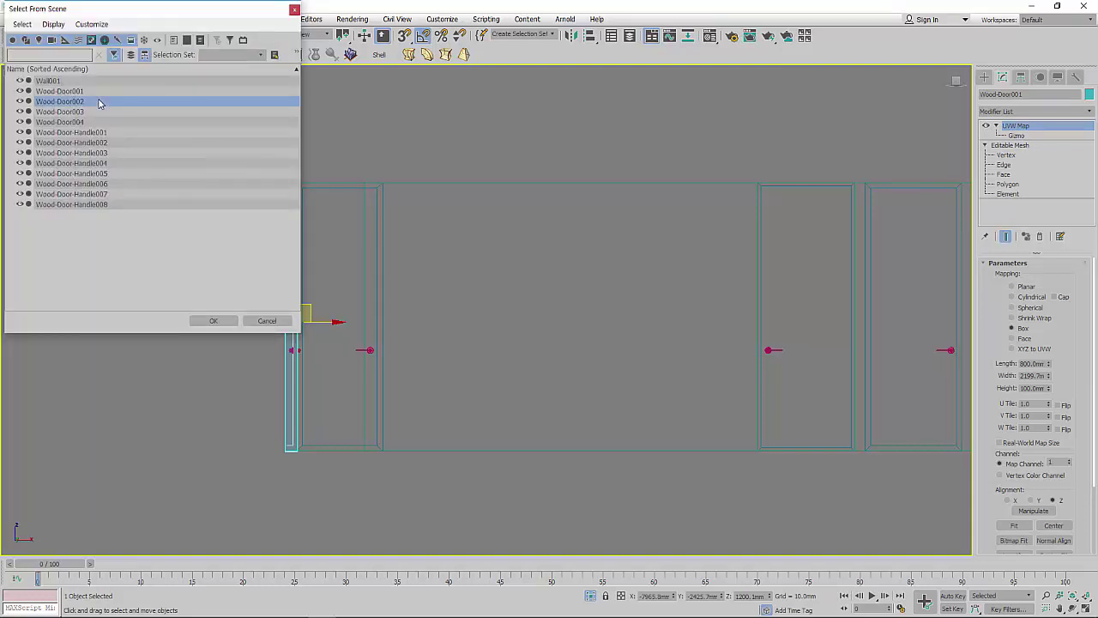
double_click(101, 101)
scroll(585, 207, down, 3)
middle_drag(585, 207, 487, 213)
click(1010, 135)
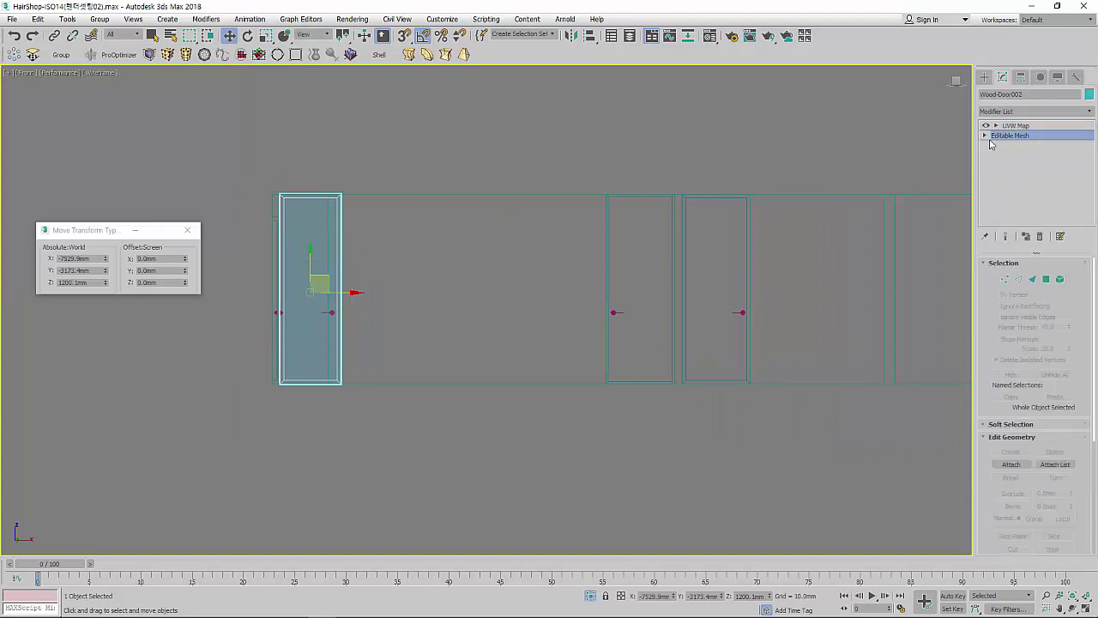
click(985, 135)
click(1006, 145)
drag(242, 169, 375, 215)
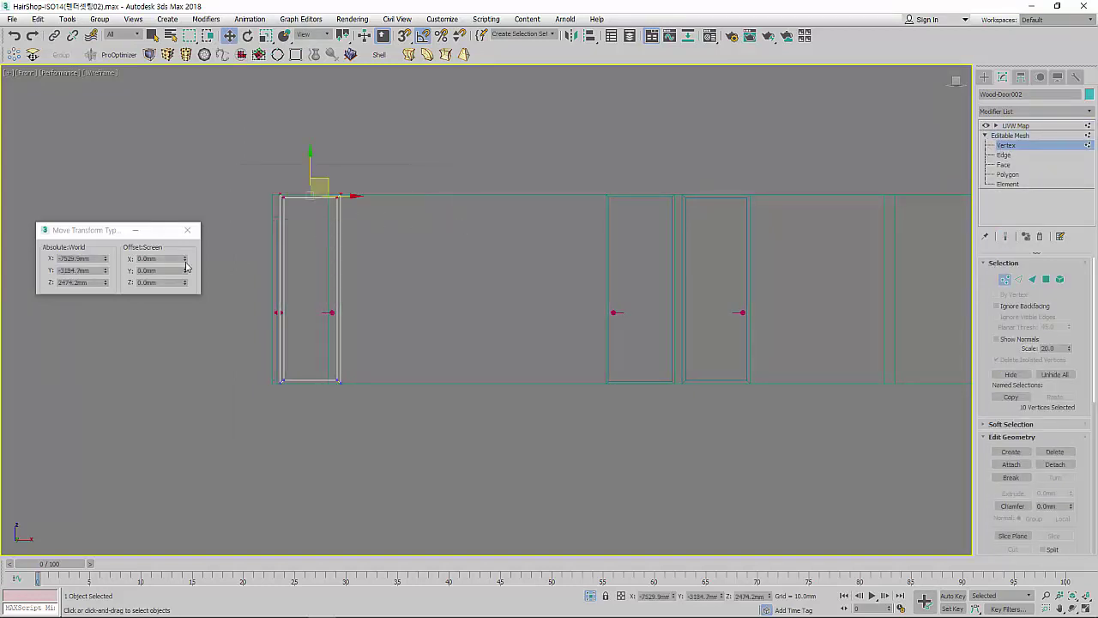
click(155, 271)
text(-30)
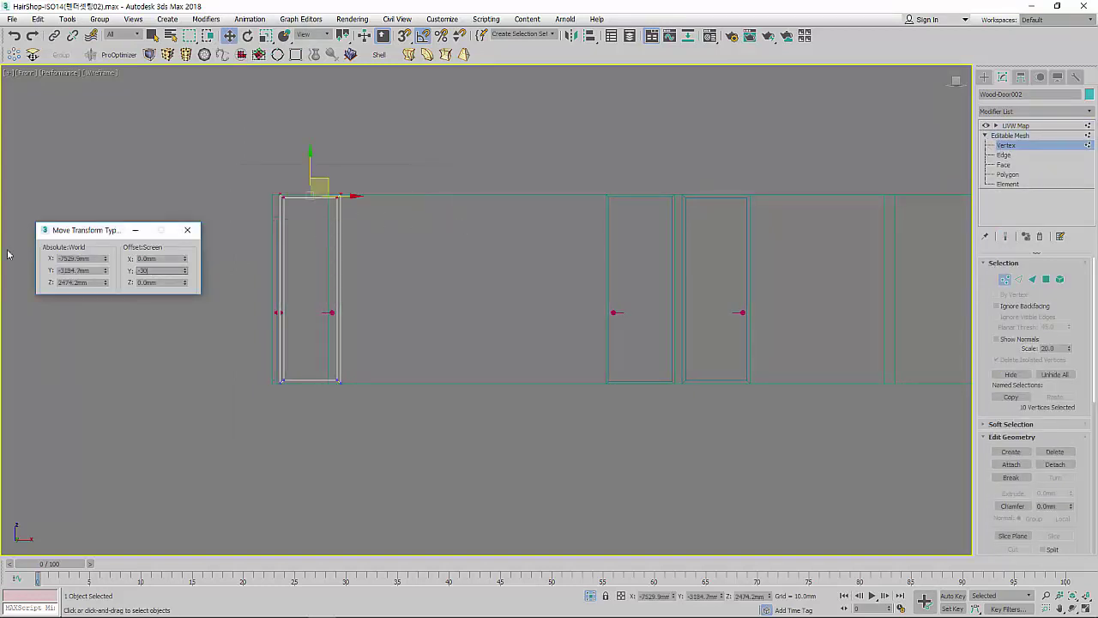
key(Return)
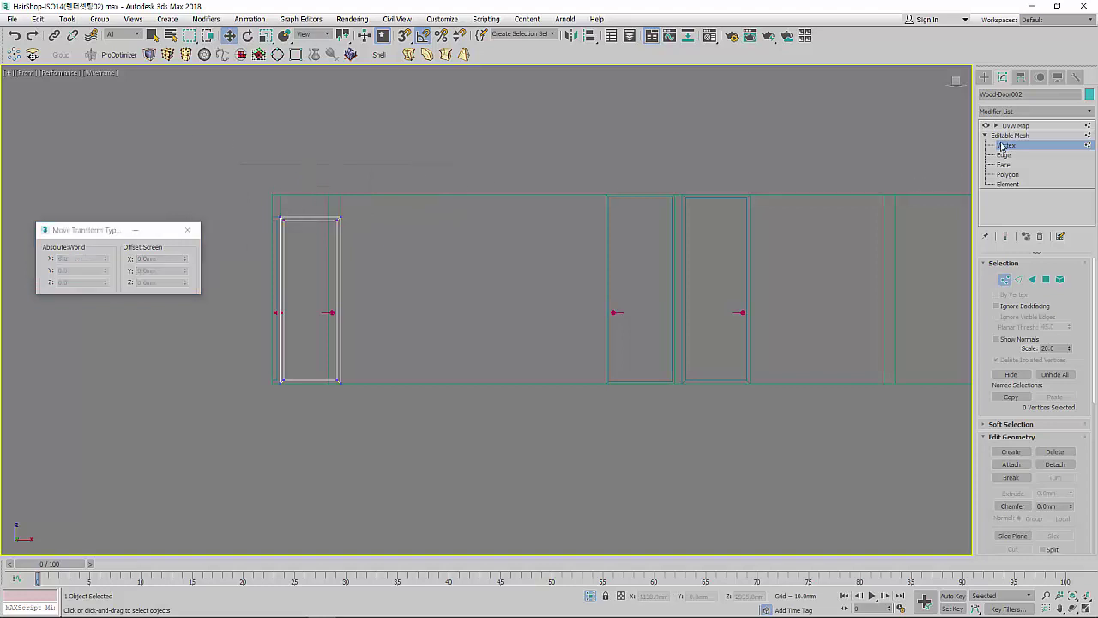
Step: Refit Wood-Door002's Box UVW Map to 800 × 2199.7 × 100 mm
click(1010, 136)
click(1015, 125)
click(1014, 526)
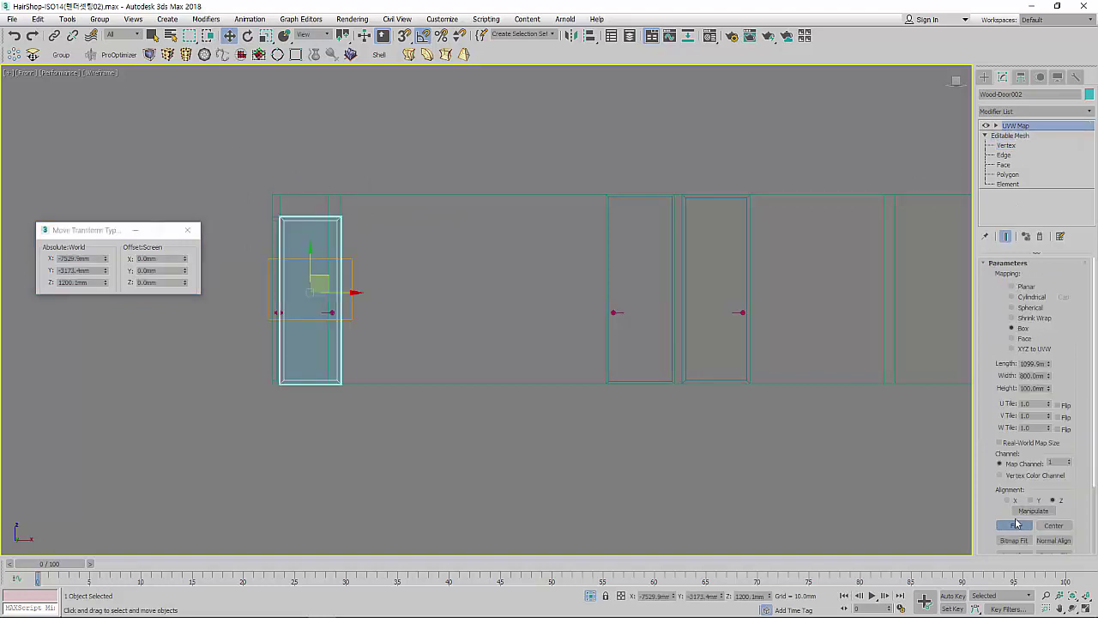
click(171, 40)
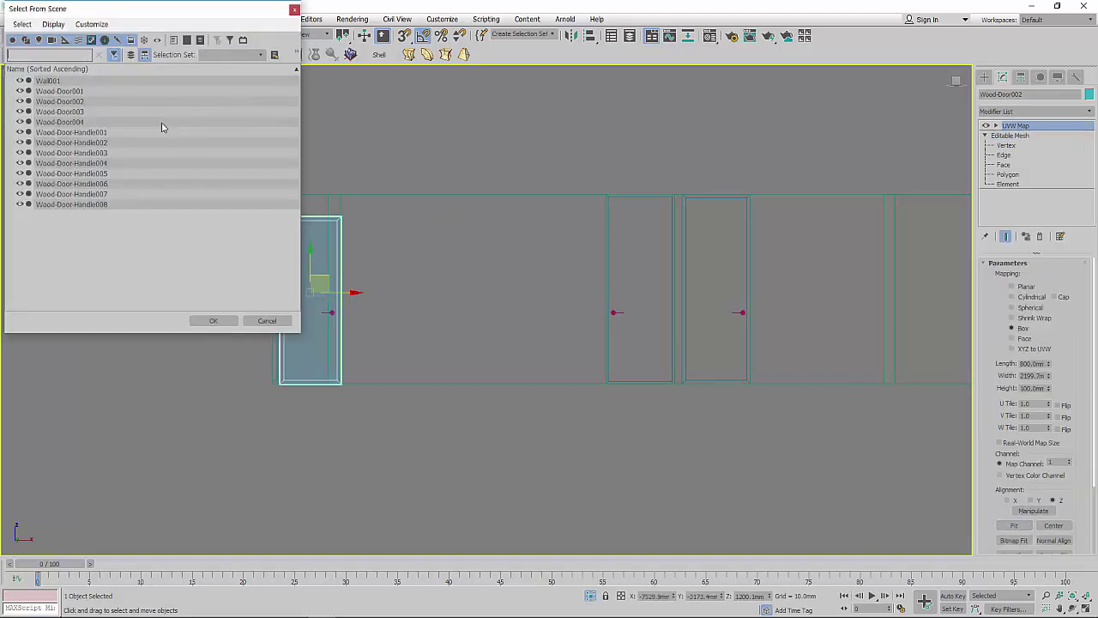
Step: Select Wood-Door003 and lower its top vertices by 300 mm
click(92, 112)
click(213, 320)
middle_drag(657, 233, 581, 238)
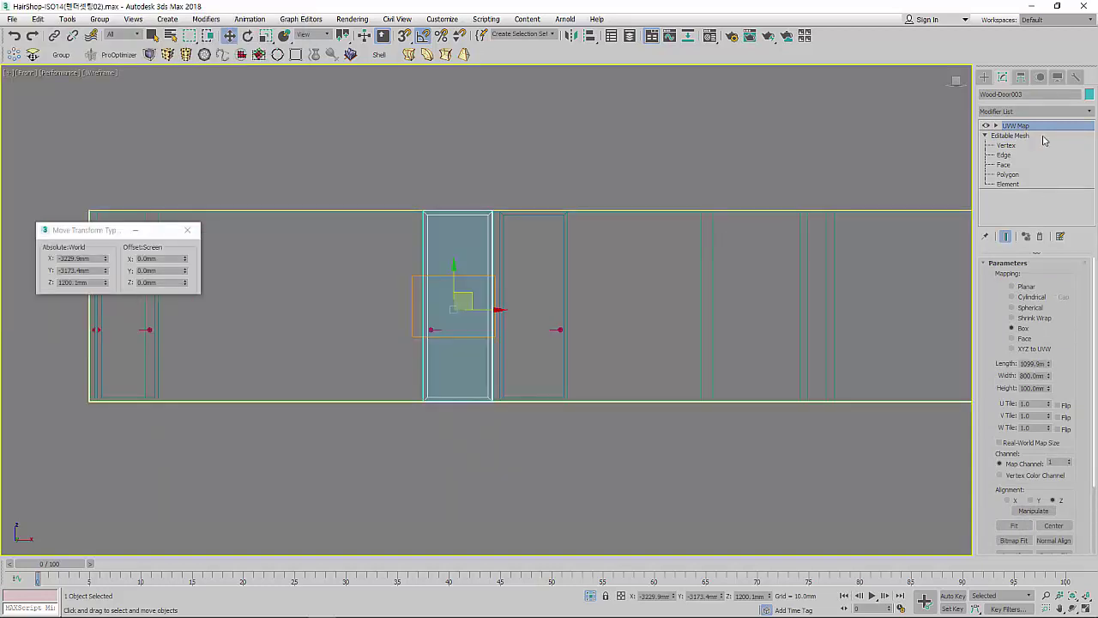
click(1007, 145)
drag(390, 162, 601, 254)
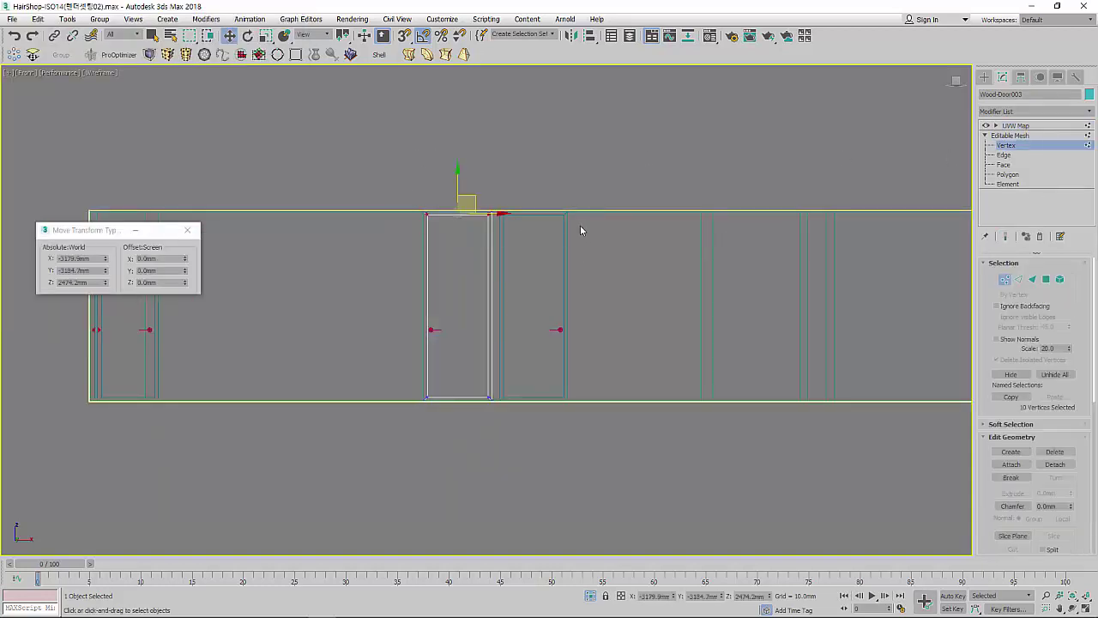
click(159, 270)
text(-3)
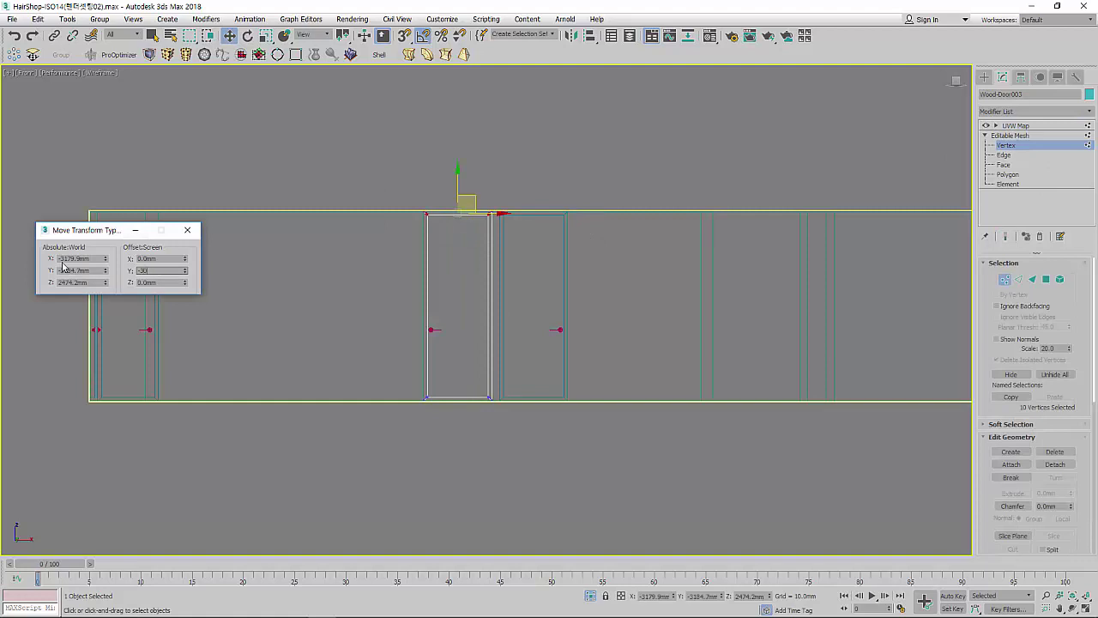
text(0)
key(Return)
click(1007, 145)
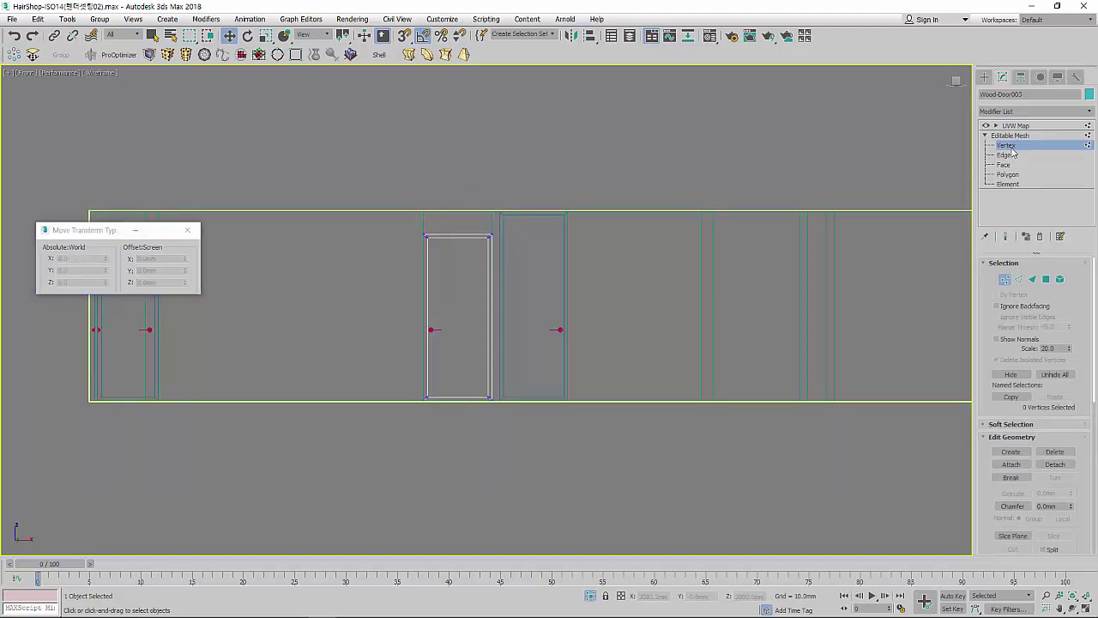
click(1015, 125)
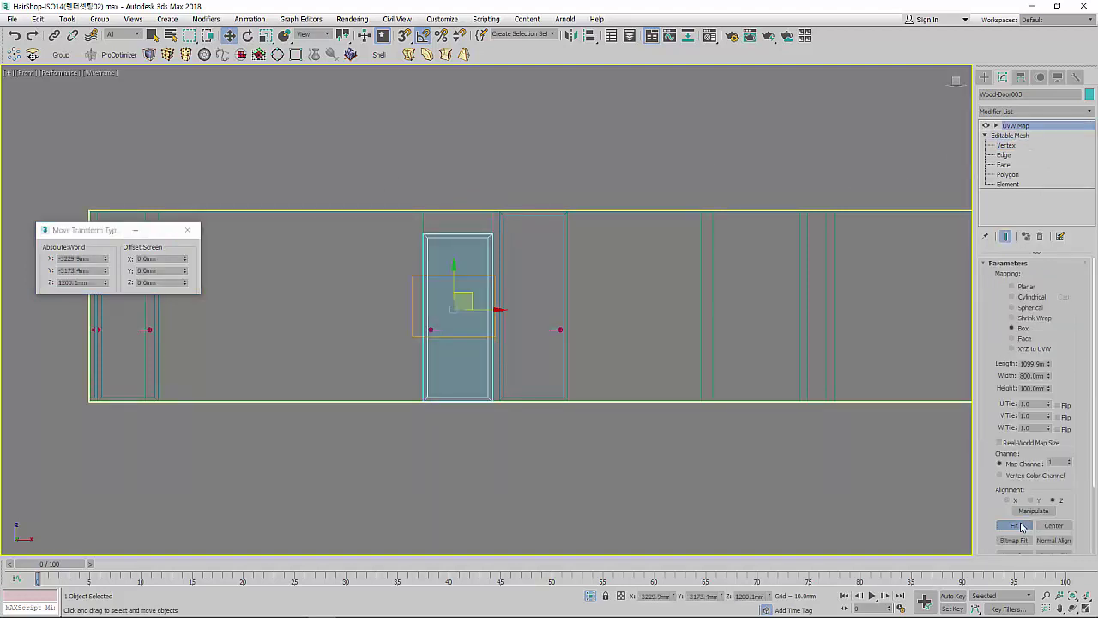
Step: Lower Wood-Door004's top vertices by 300 mm and return to its UVW Map
click(556, 225)
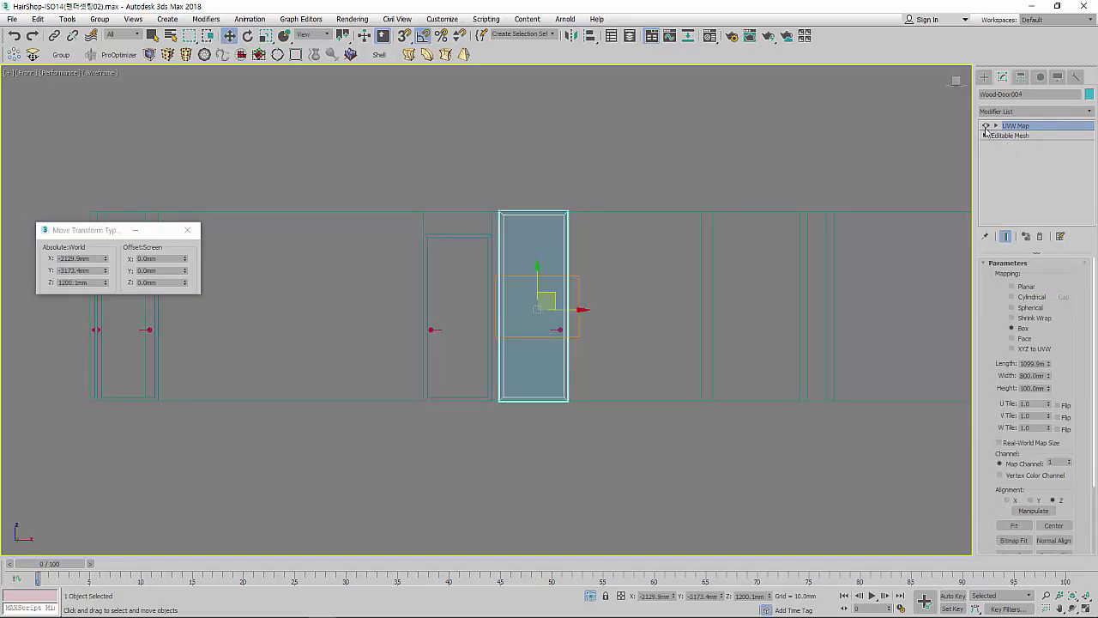
click(985, 135)
click(1007, 145)
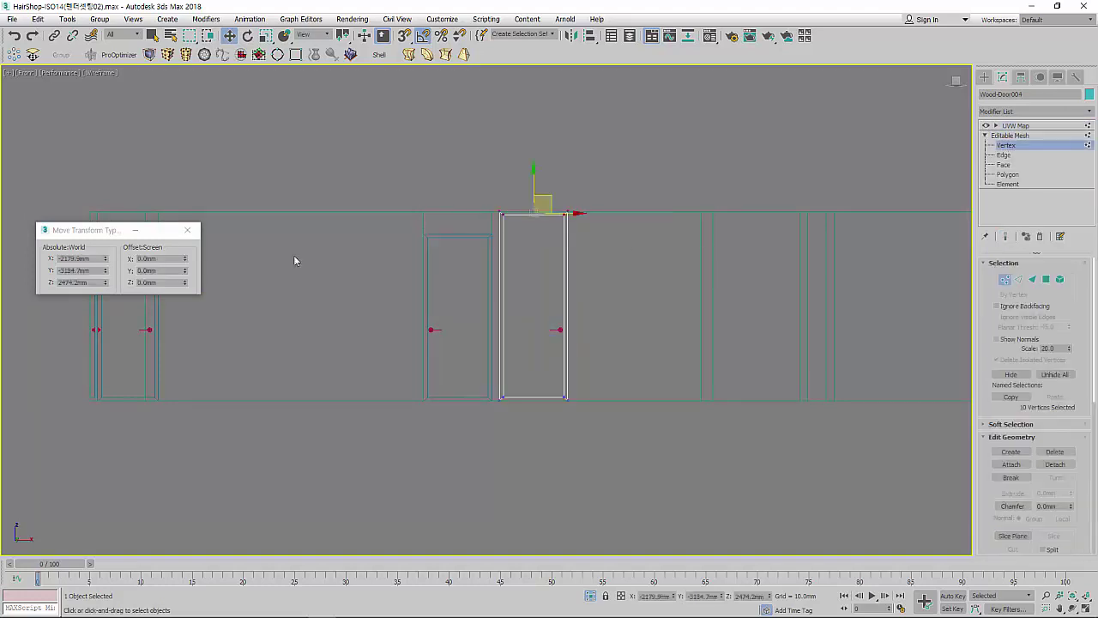
click(156, 271)
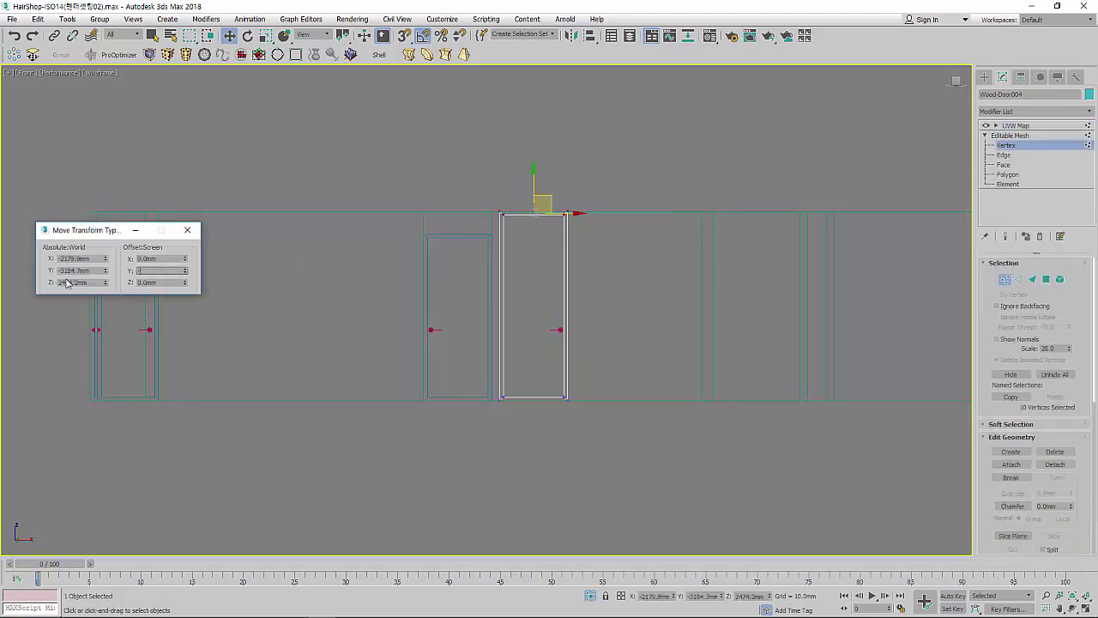
text(-300)
key(Return)
click(935, 157)
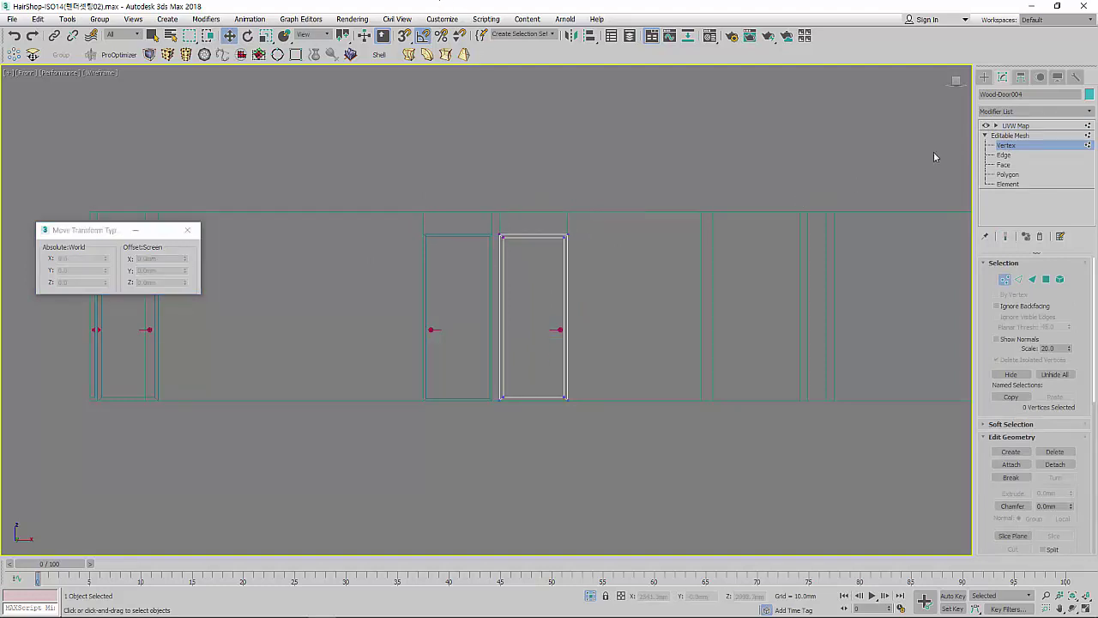
click(1009, 136)
click(1021, 126)
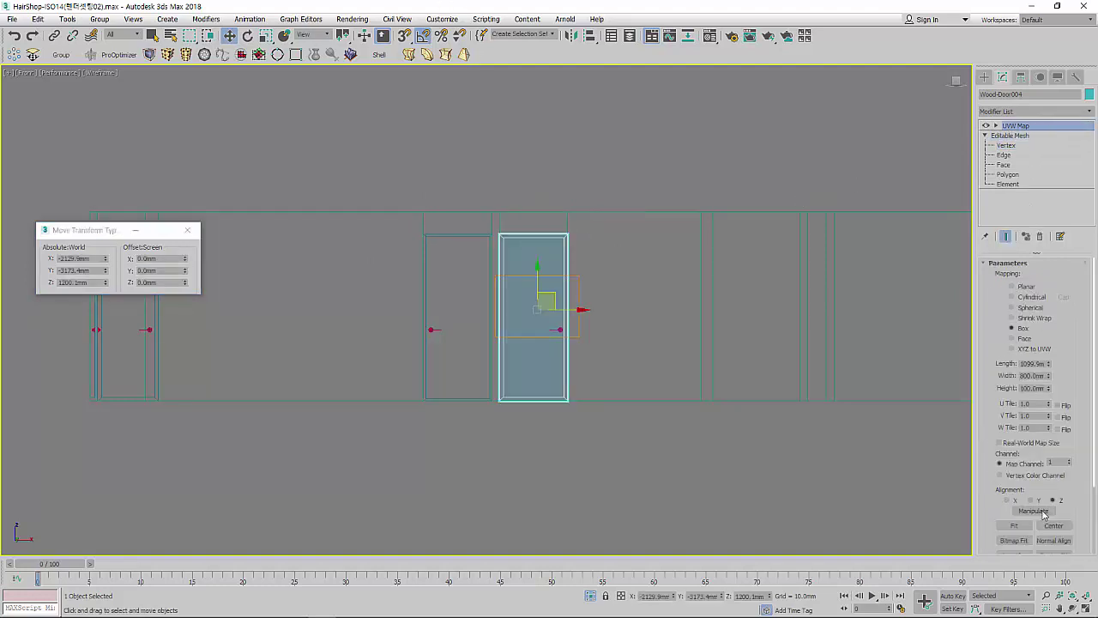
Step: Orbit to a shaded 3D view of the walls
middle_drag(731, 331, 761, 308)
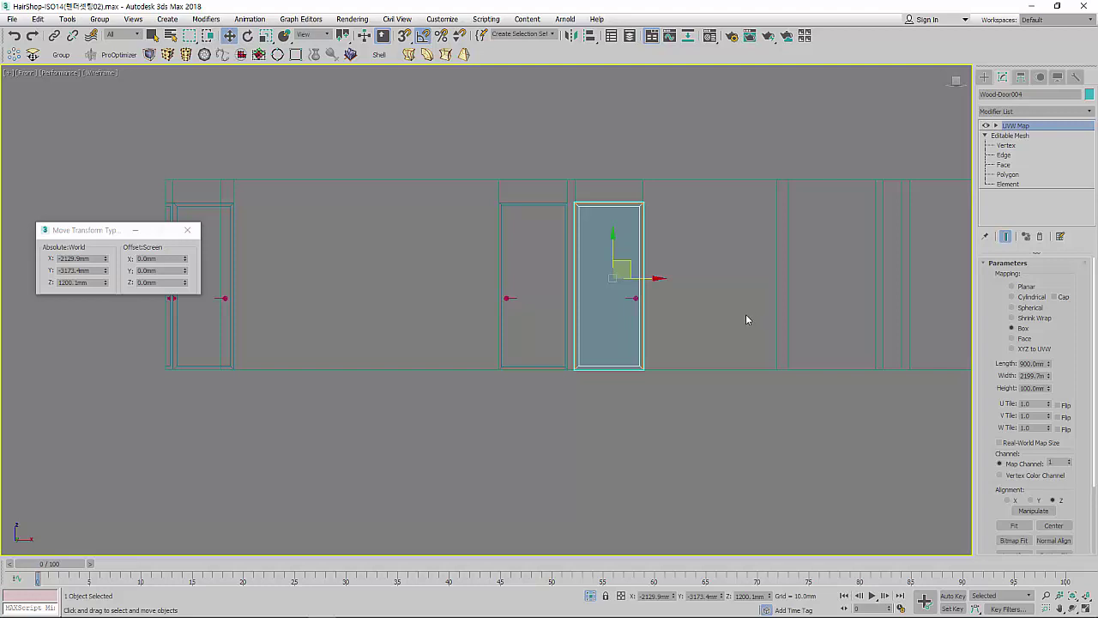
scroll(746, 320, down, 3)
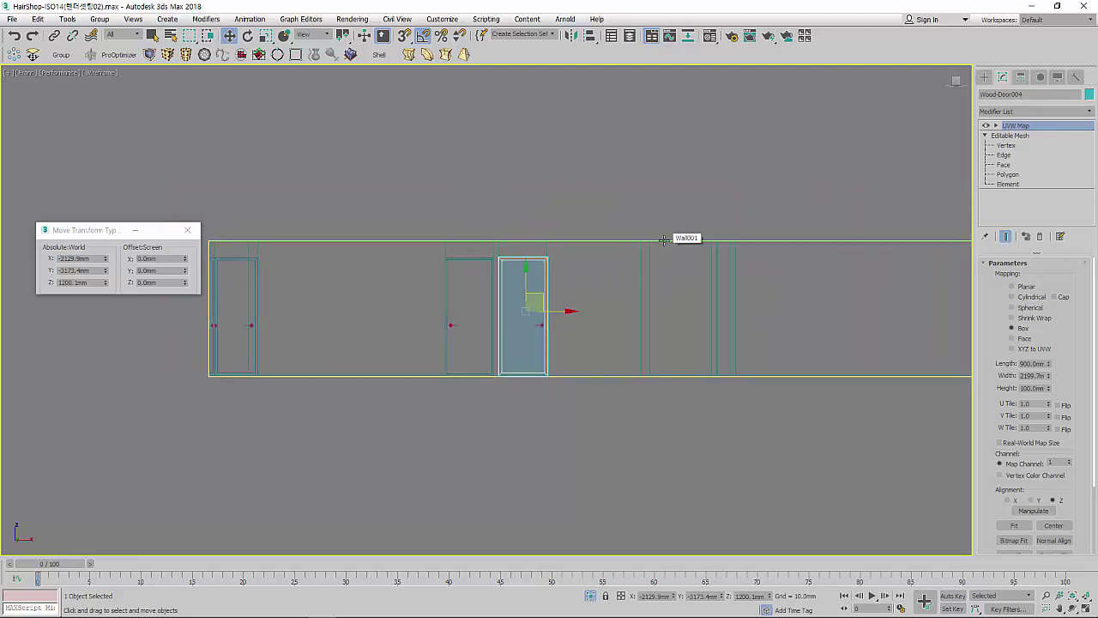
mouse_move(662, 254)
alt+middle_down()
mouse_move(630, 272)
mouse_move(602, 316)
mouse_move(738, 279)
alt+middle_up()
key(F3)
Step: Select all of Wall001's top polygons in Polygon mode
click(654, 309)
scroll(712, 305, up, 5)
click(1022, 176)
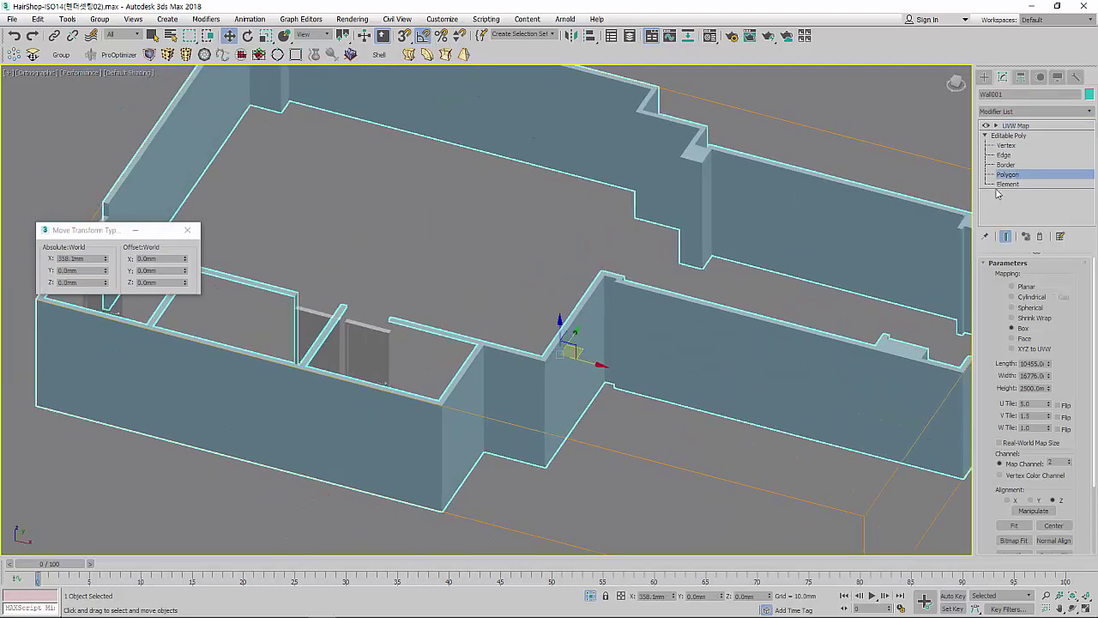
click(631, 286)
alt+middle_drag(630, 286, 701, 336)
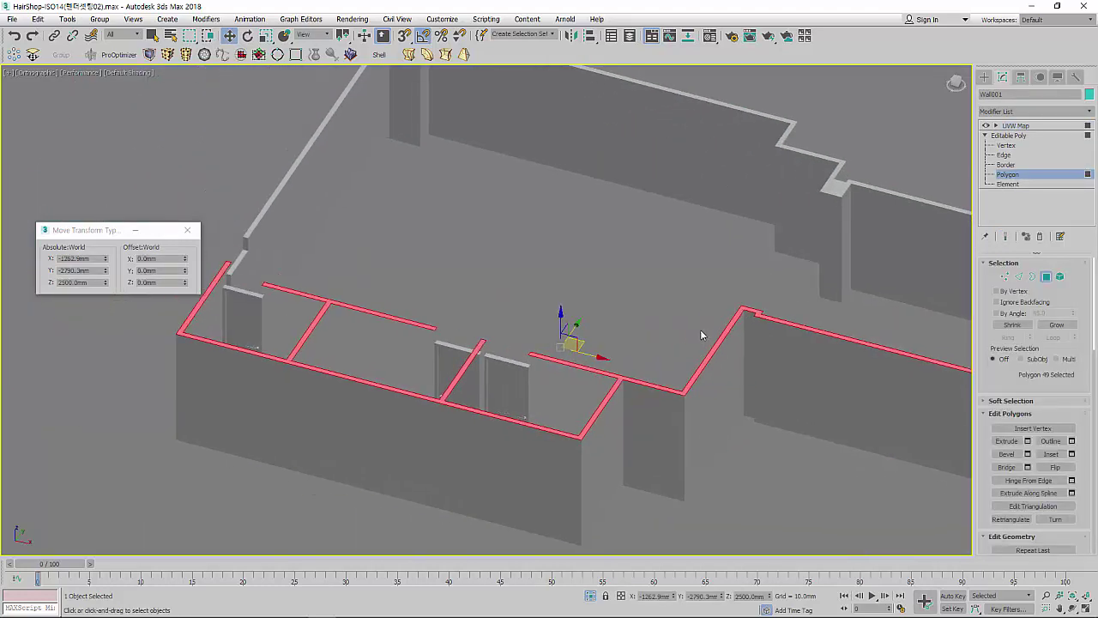
mouse_move(517, 311)
alt+middle_down()
mouse_move(539, 309)
mouse_move(342, 301)
mouse_move(708, 253)
alt+middle_up()
ctrl+click(283, 285)
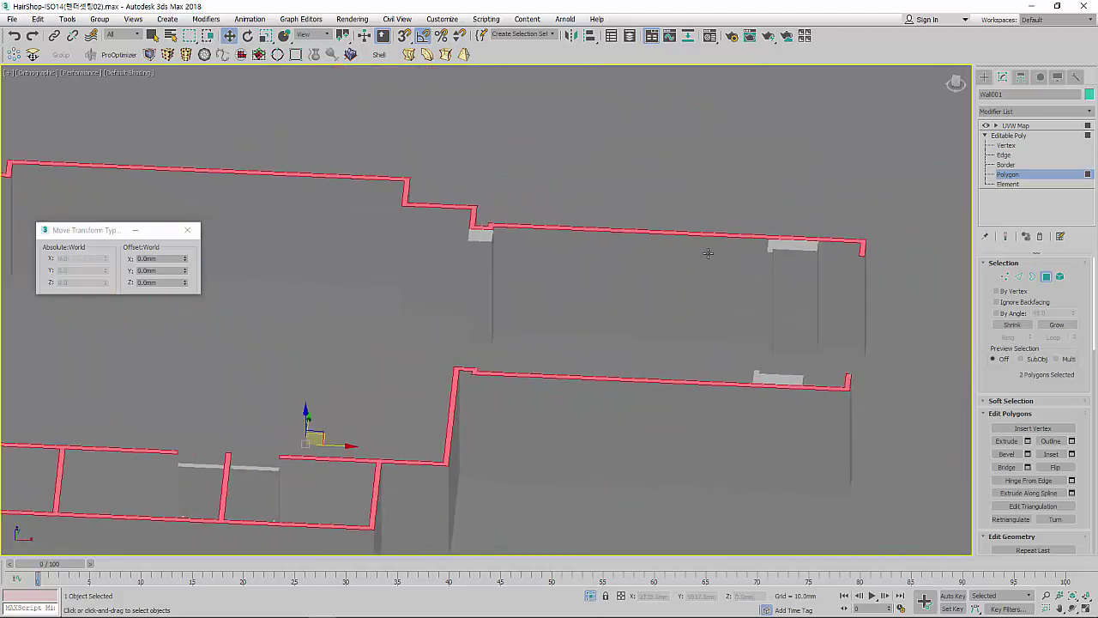
ctrl+click(795, 245)
ctrl+click(485, 240)
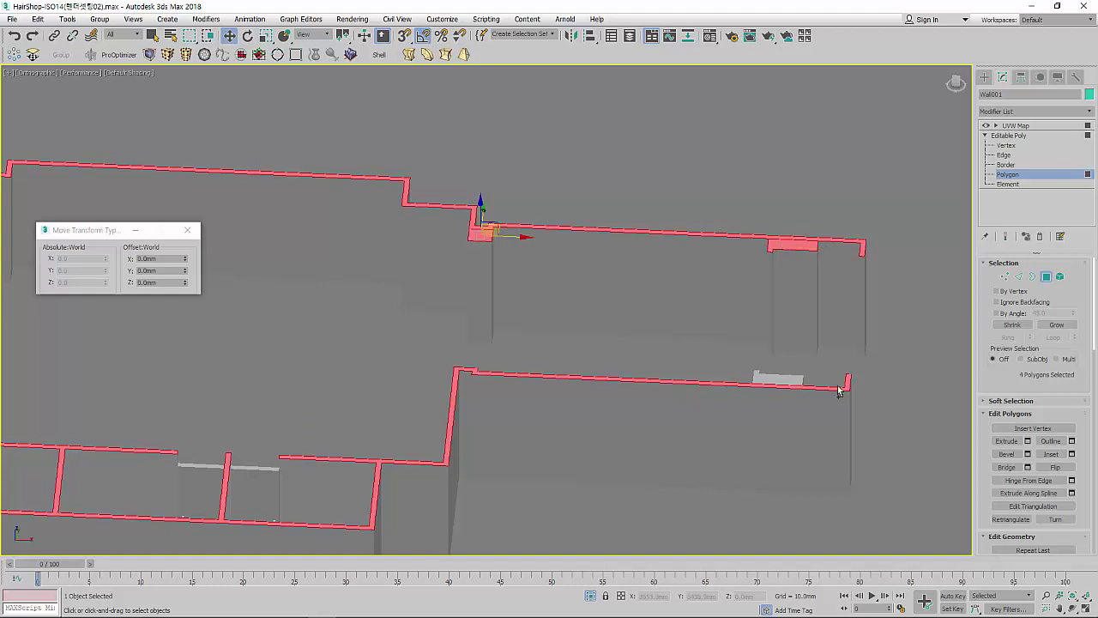
ctrl+click(780, 377)
scroll(780, 352, down, 4)
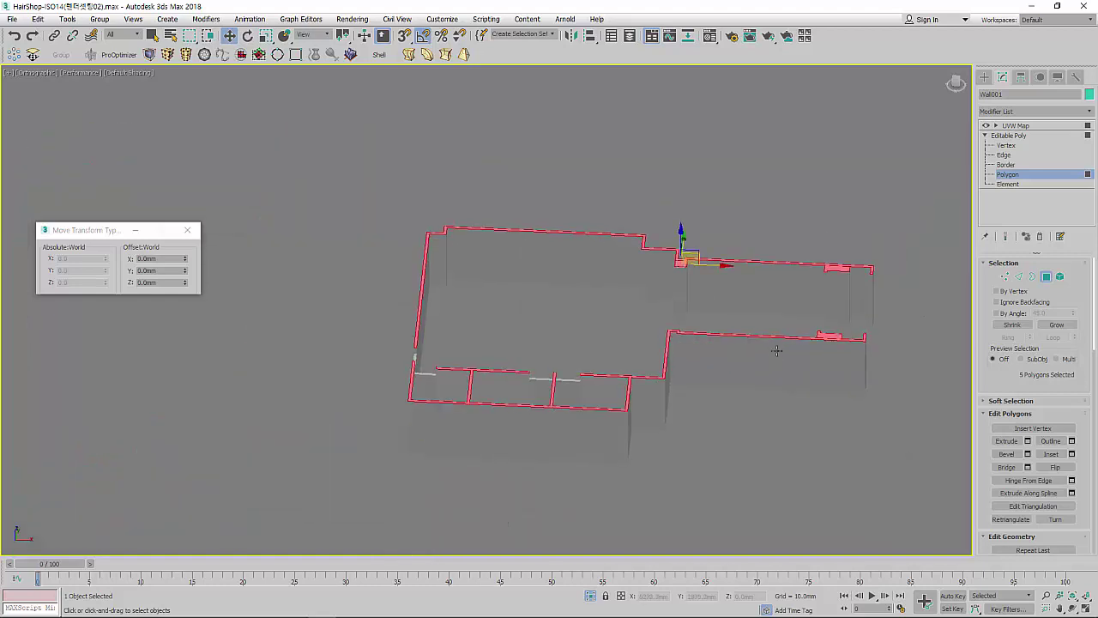
Step: In Front wireframe view, raise the selected wall-top polygons with a Move Offset Y
key(f)
scroll(704, 351, down, 2)
scroll(629, 243, down, 3)
key(F3)
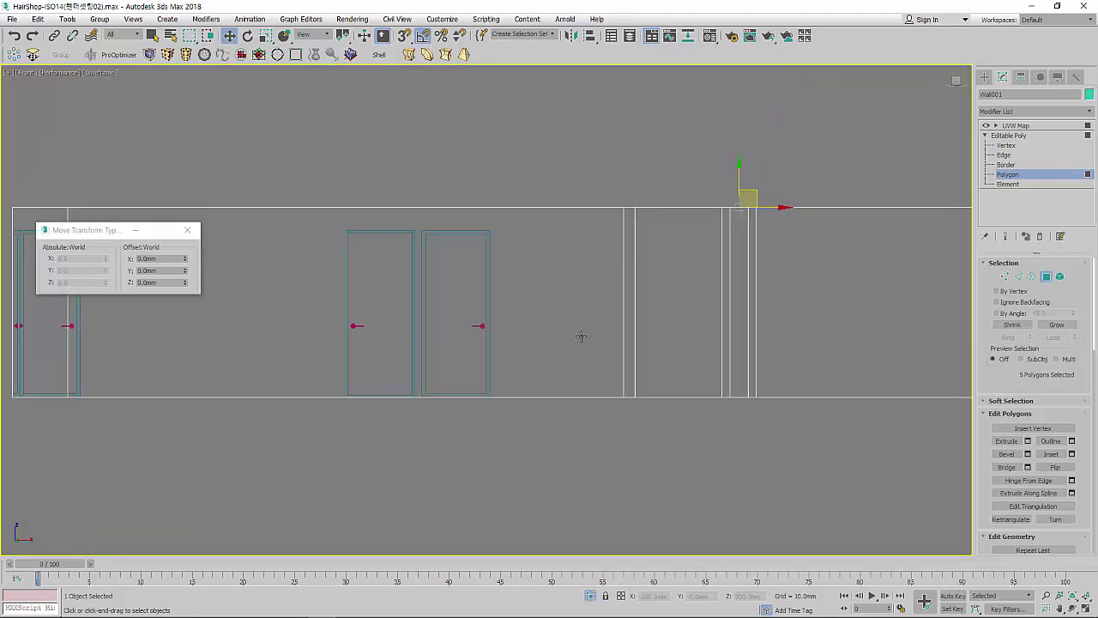
double_click(146, 271)
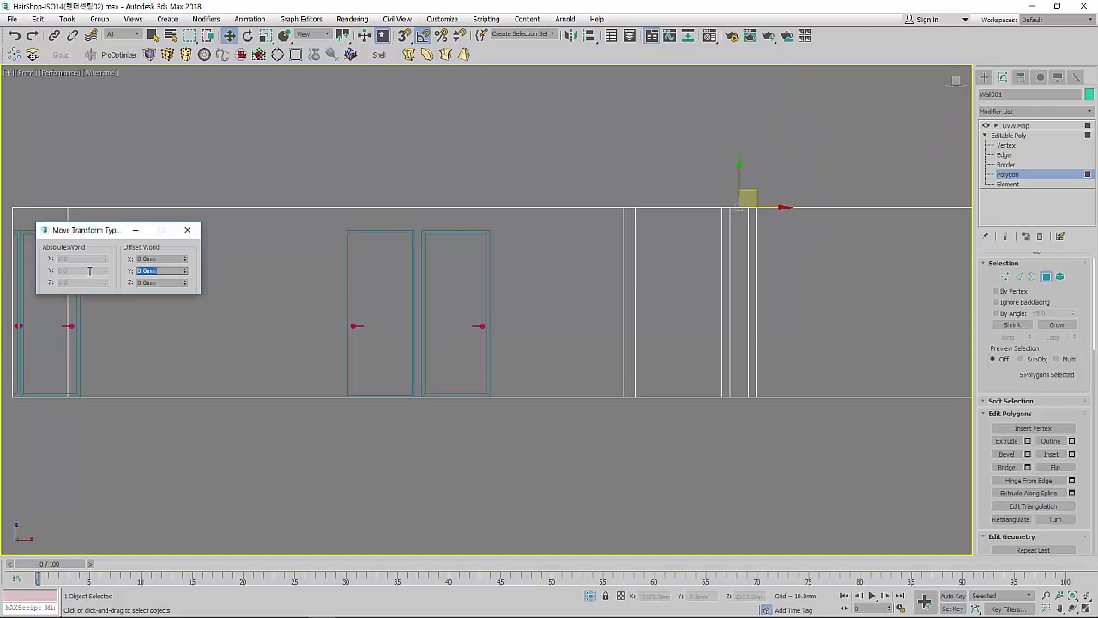
text(500)
key(Return)
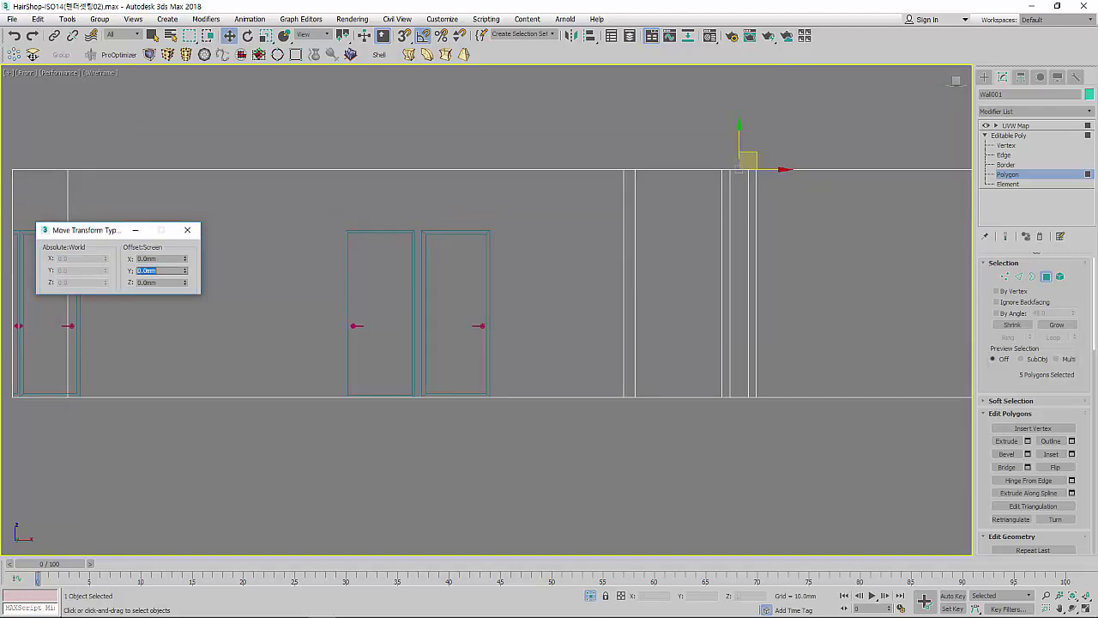
click(187, 230)
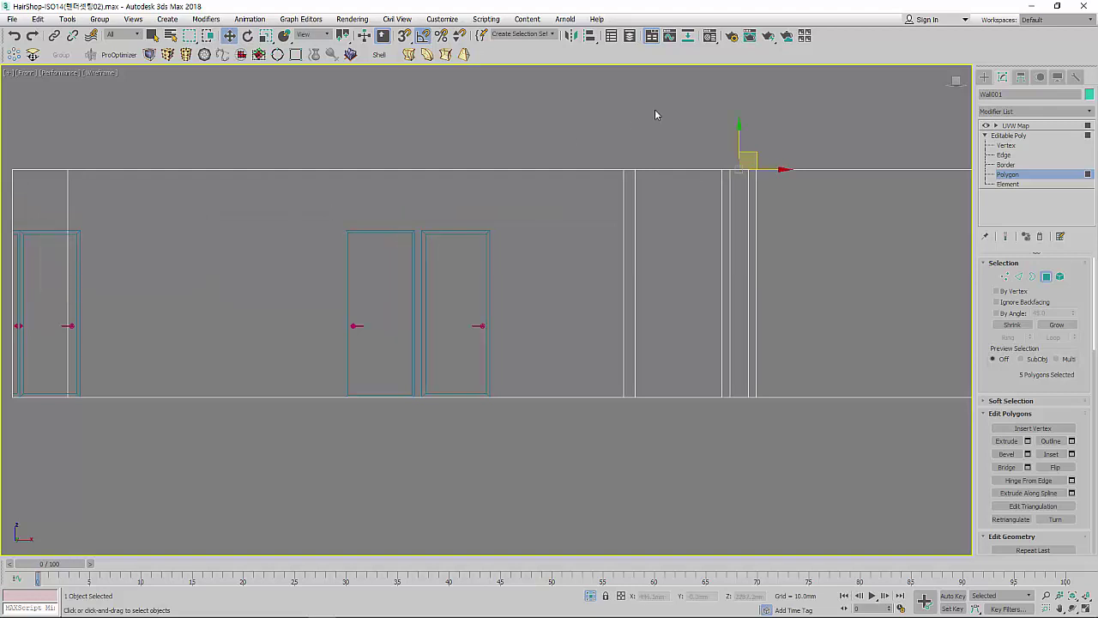
click(1039, 135)
click(1026, 125)
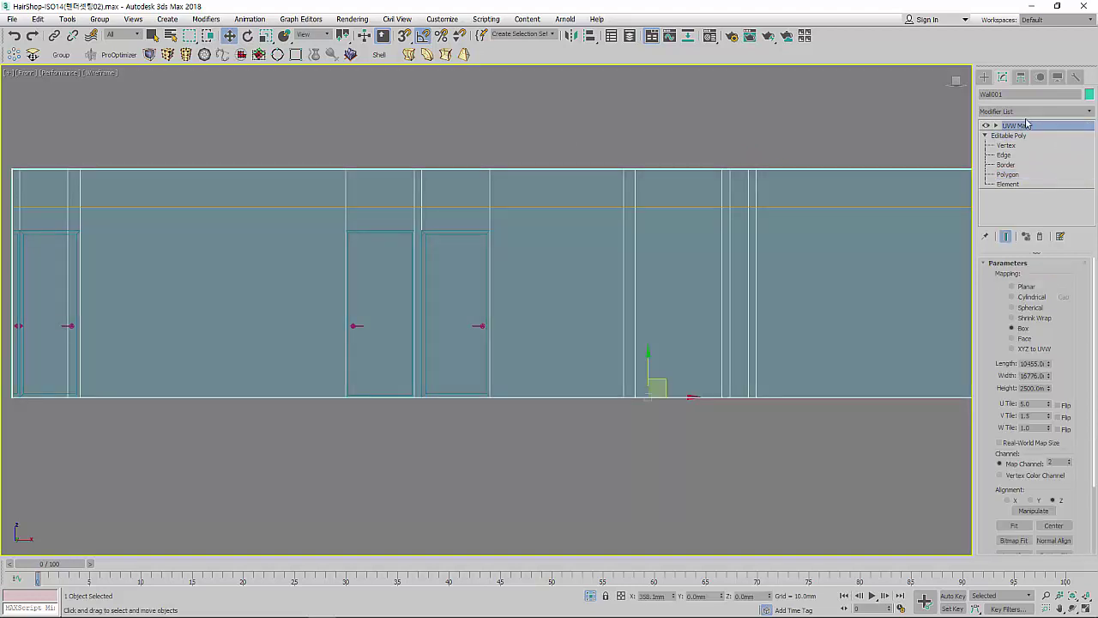
Step: With 3D vertex snap on, draw Rectangle001 around the leftmost door from floor to wall top
click(985, 77)
click(1063, 195)
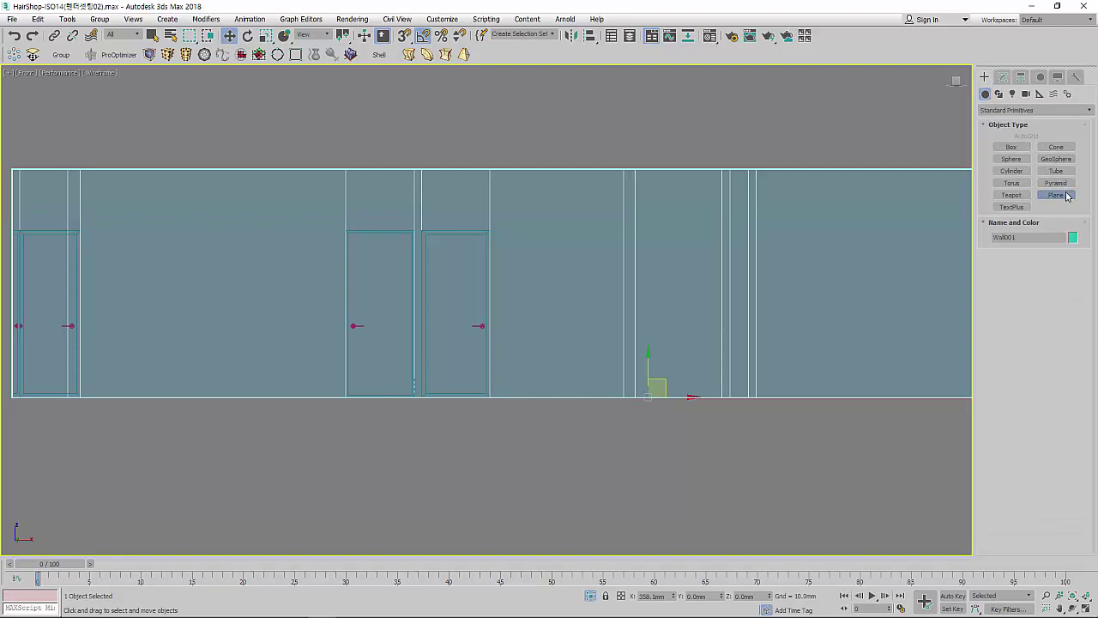
middle_drag(65, 168, 200, 123)
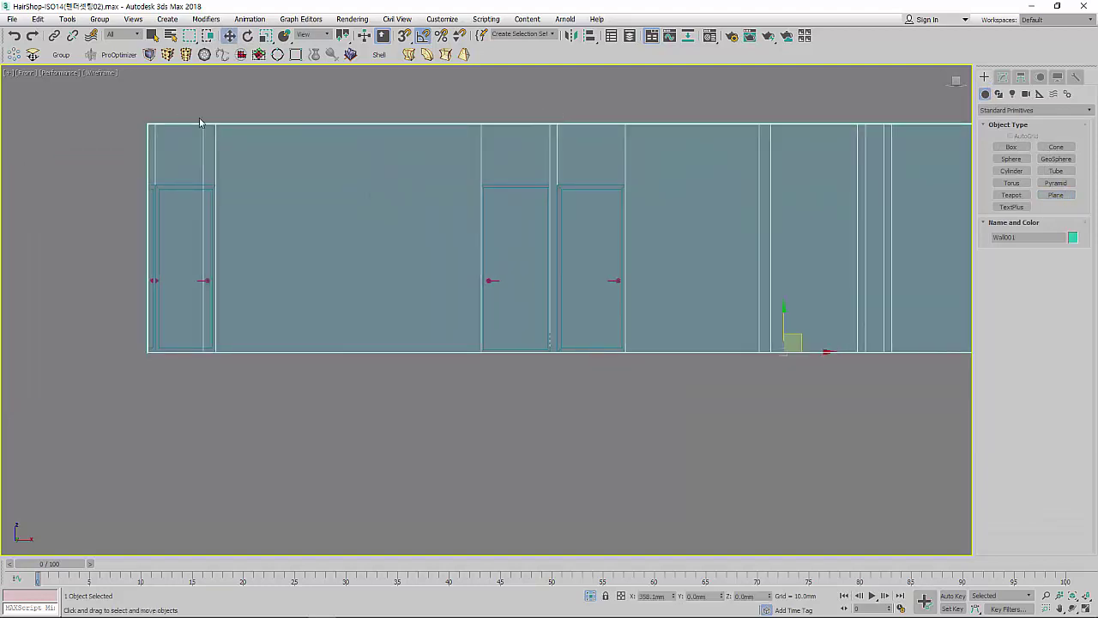
click(405, 37)
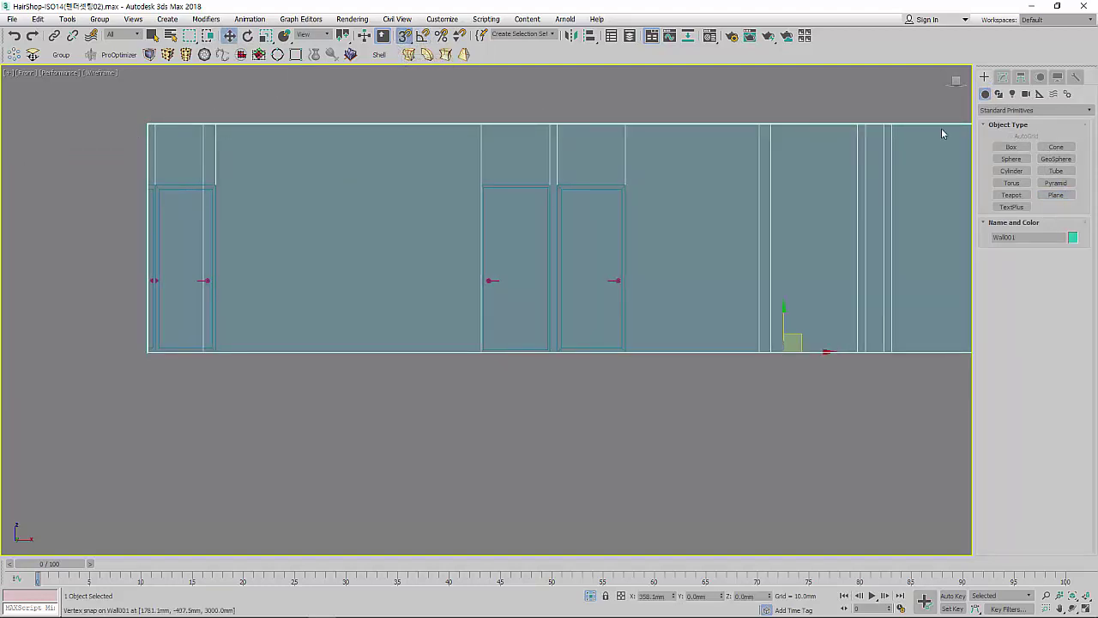
click(998, 94)
click(1056, 156)
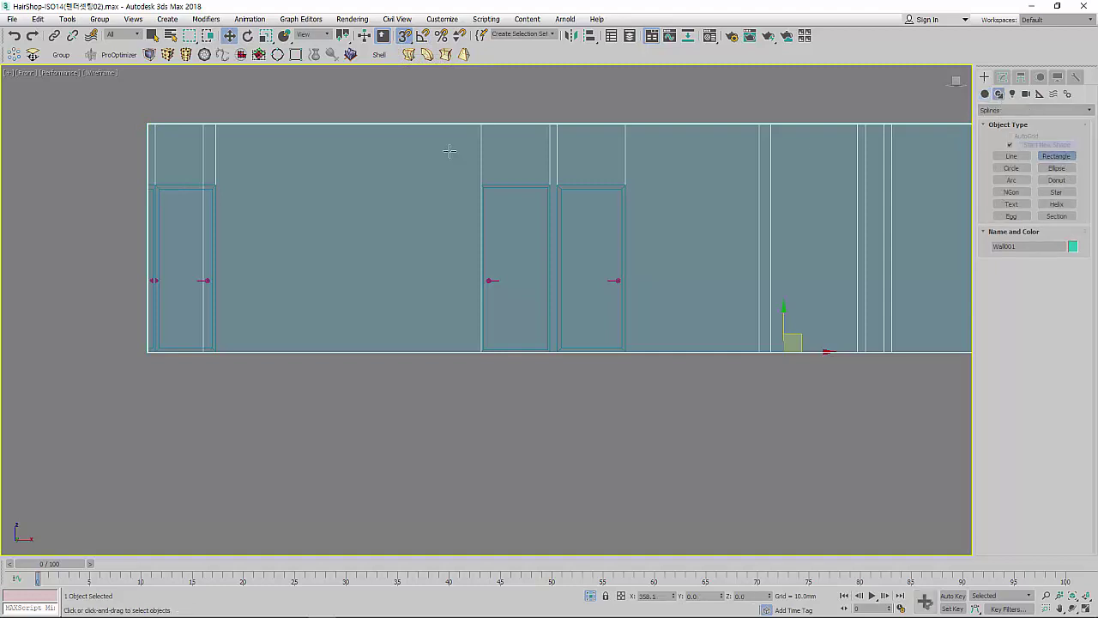
drag(147, 124, 209, 259)
drag(217, 351, 217, 351)
key(w)
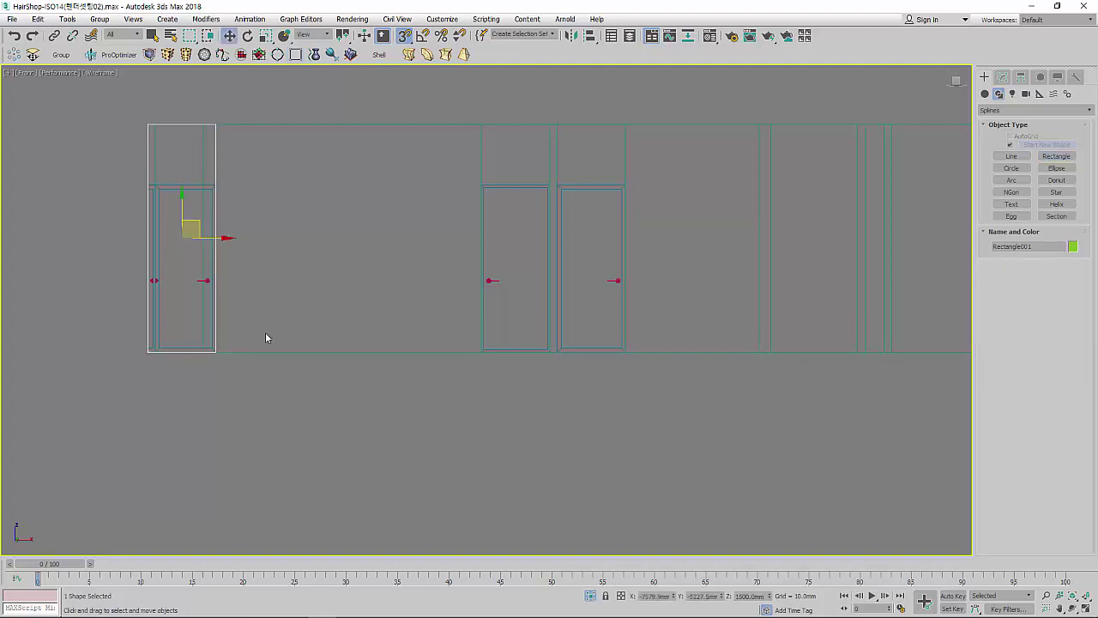
click(265, 338)
scroll(250, 366, down, 3)
Step: In the Perspective view, select Wall001 and delete its UVW Map modifier
key(p)
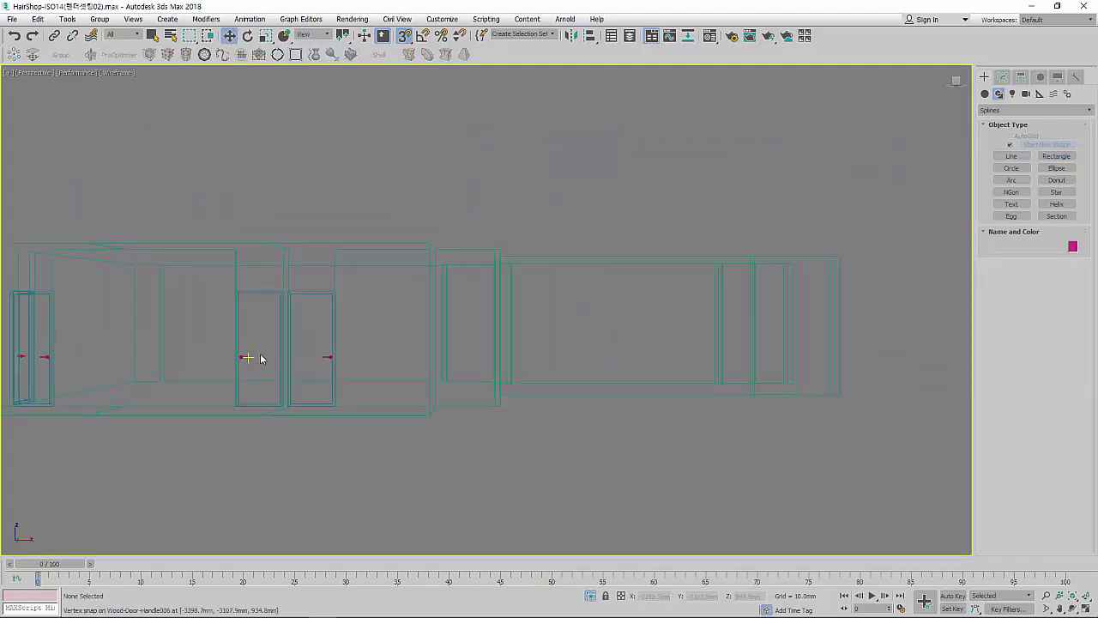
scroll(387, 371, down, 2)
alt+middle_drag(387, 371, 326, 402)
key(F3)
scroll(352, 420, up, 4)
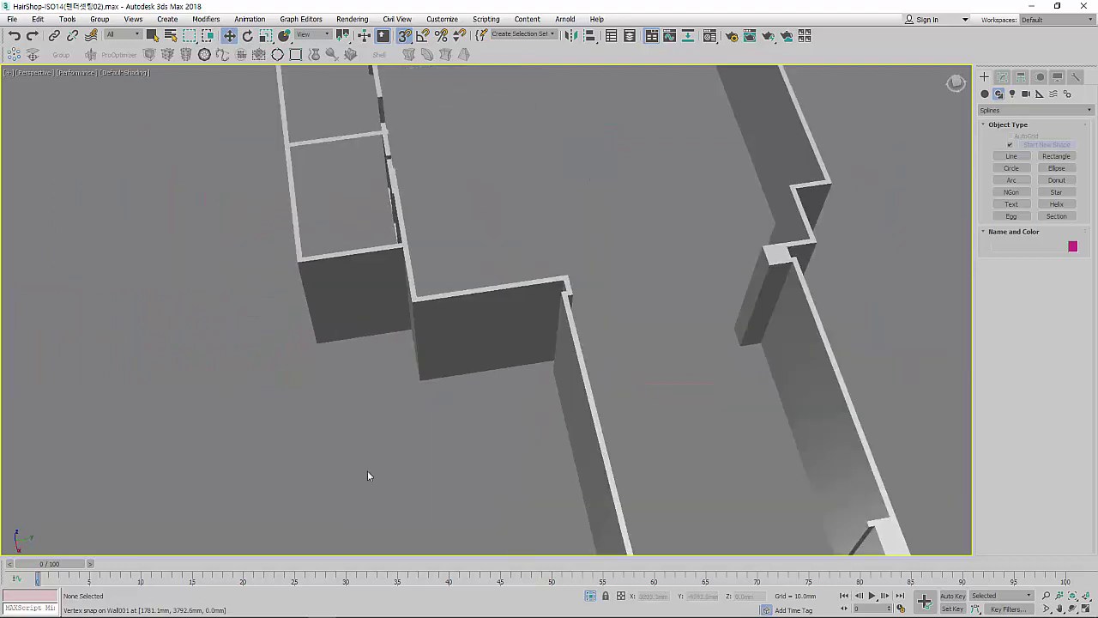
mouse_move(398, 286)
middle_down()
mouse_move(323, 371)
mouse_move(335, 325)
middle_up()
scroll(246, 292, up, 3)
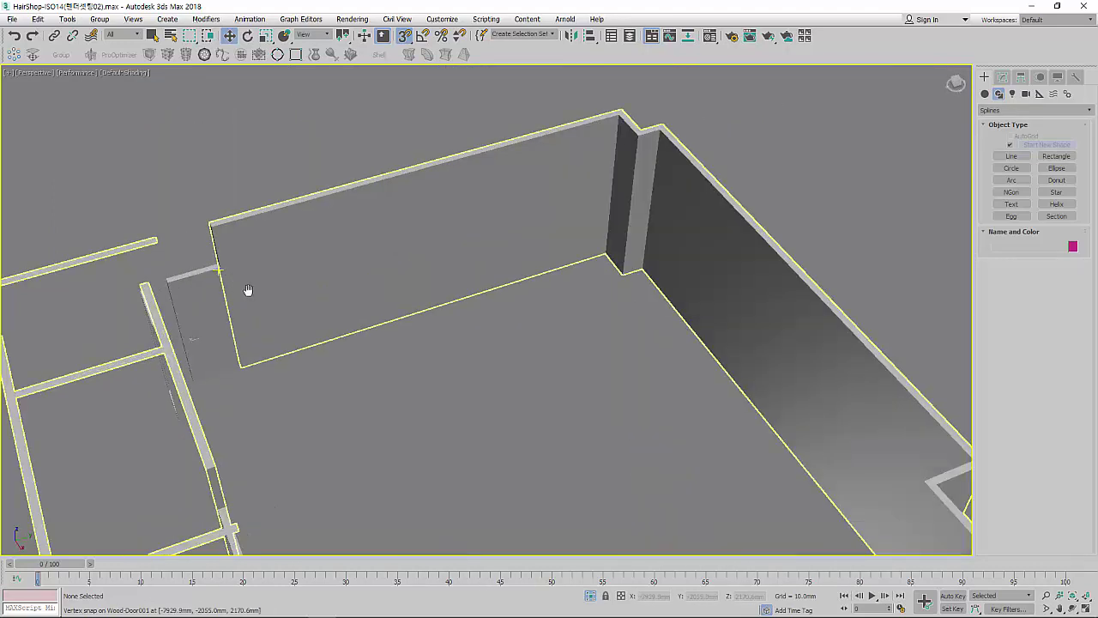
scroll(534, 385, up, 2)
scroll(223, 302, down, 4)
alt+middle_drag(223, 302, 314, 294)
scroll(334, 395, up, 3)
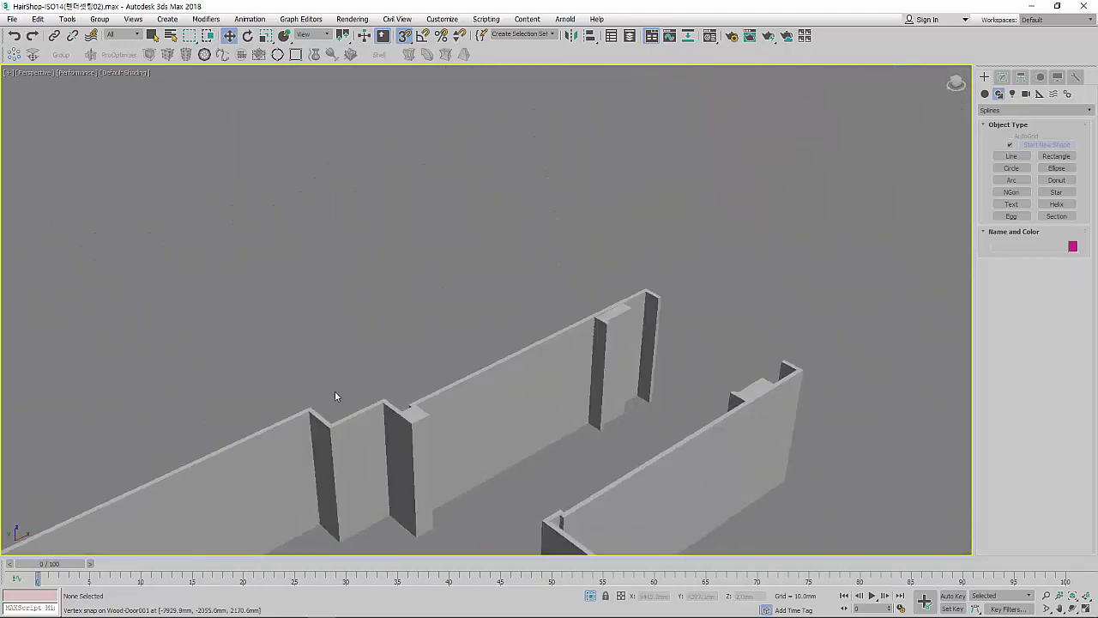
scroll(335, 395, down, 4)
alt+middle_drag(335, 395, 337, 431)
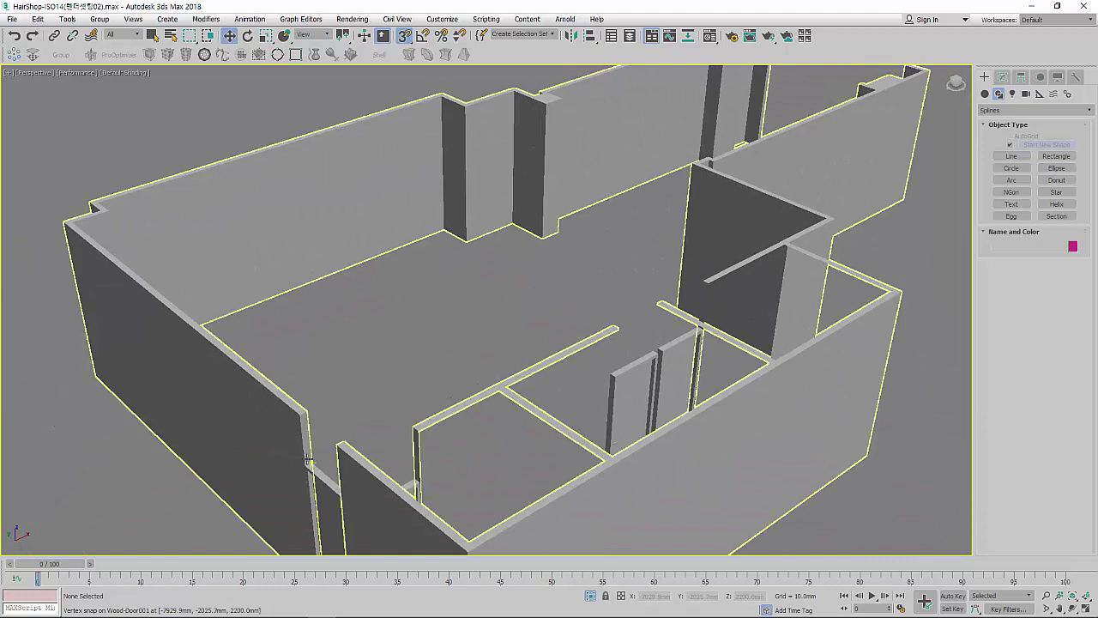
click(338, 464)
scroll(335, 346, up, 3)
scroll(334, 346, up, 2)
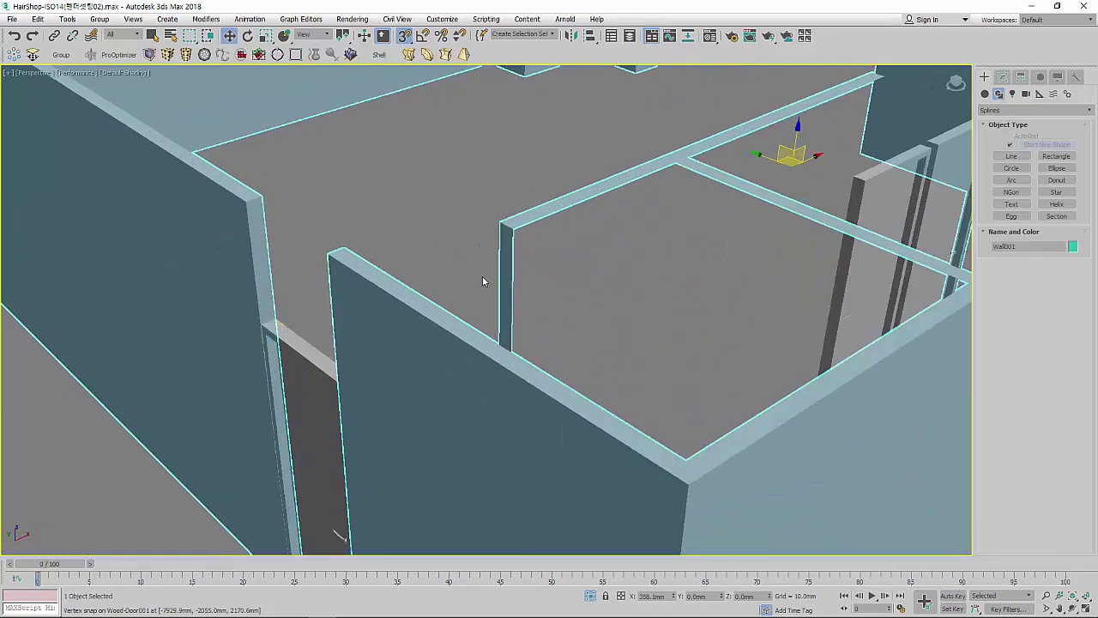
click(1002, 76)
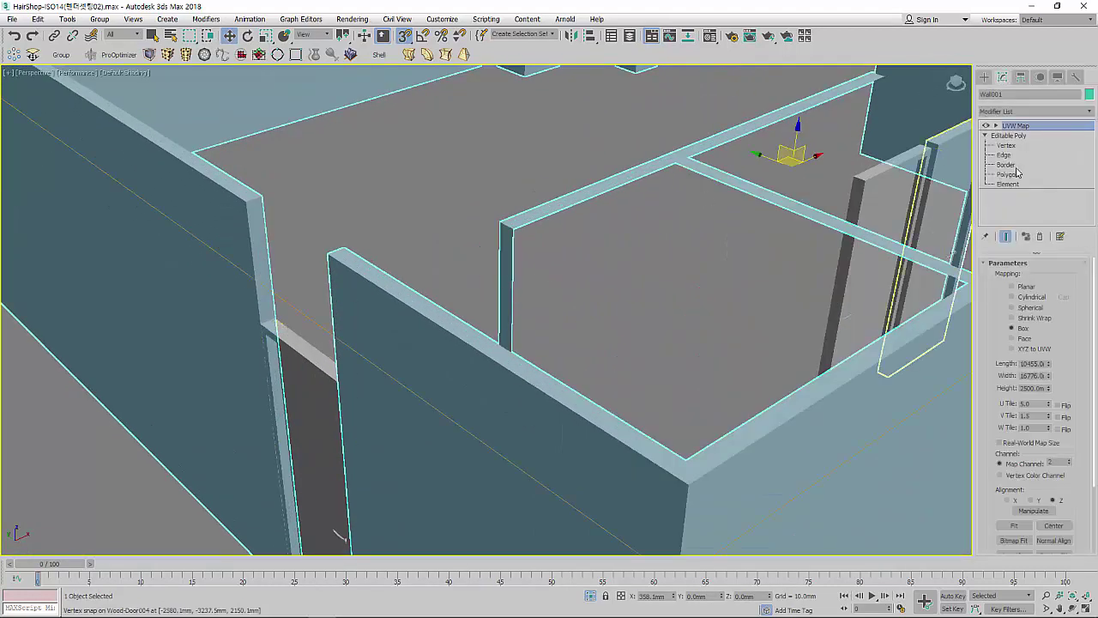
click(1040, 236)
Step: Enter Polygon level and select the wall's narrow end face beside the doorway
scroll(850, 210, down, 3)
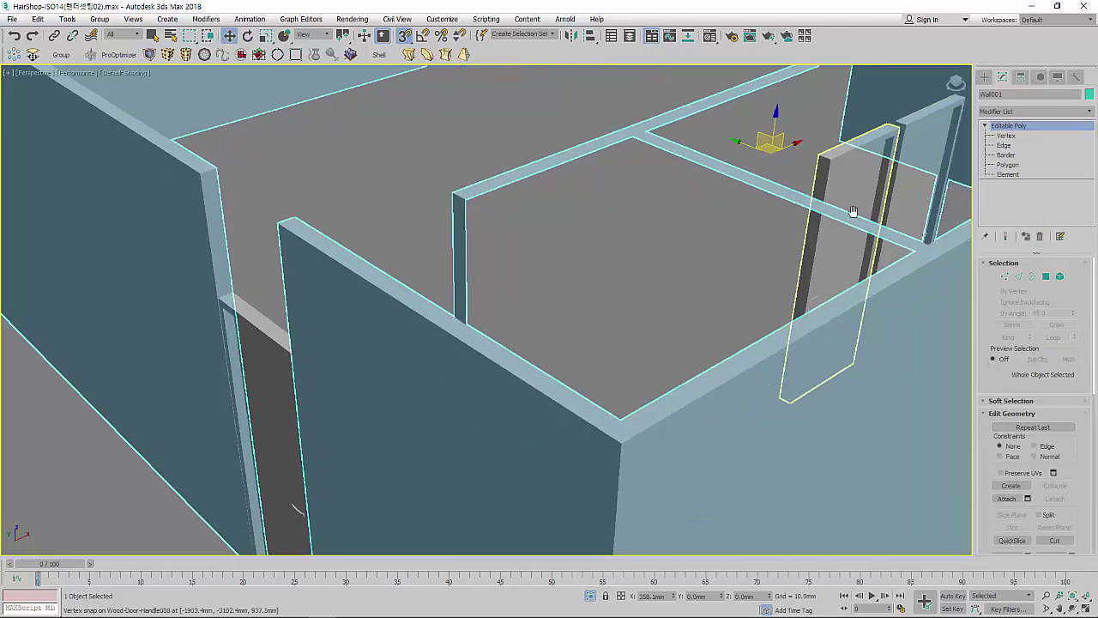
click(1048, 277)
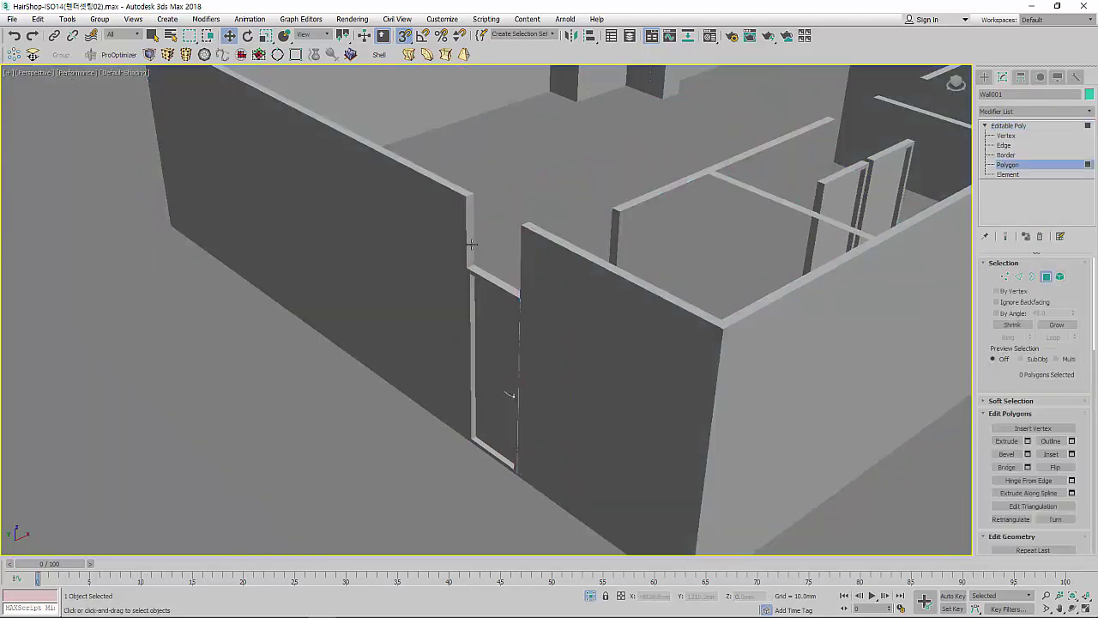
click(471, 244)
scroll(524, 277, up, 2)
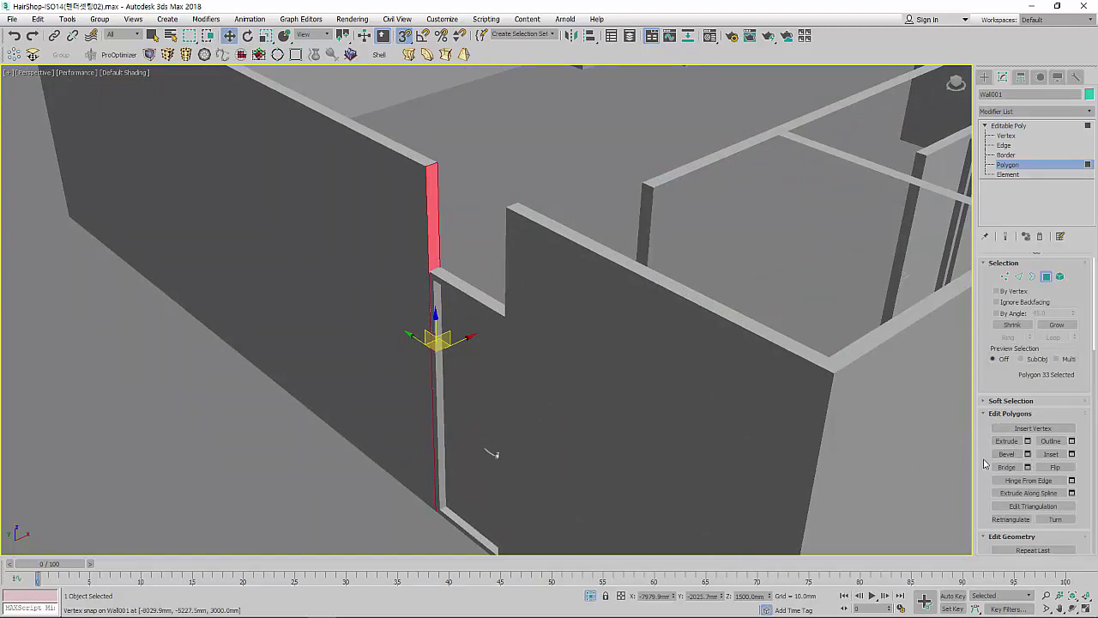
drag(990, 466, 969, 148)
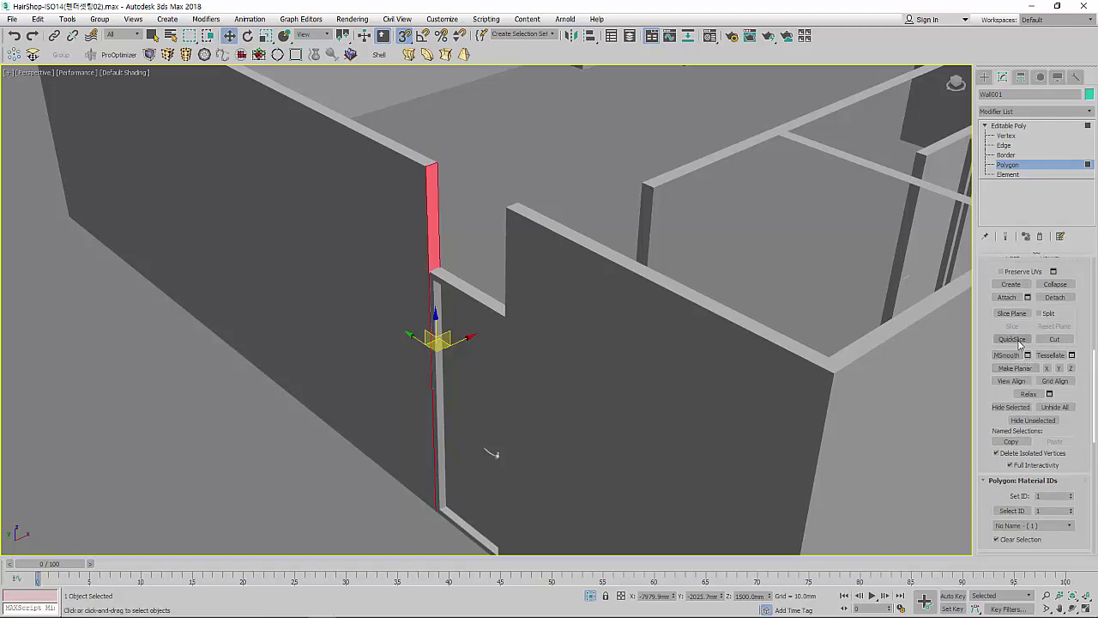
Step: Turn on Slice Plane and switch to a Front wireframe view of the wall
click(1012, 313)
scroll(444, 272, down, 3)
scroll(456, 284, down, 5)
scroll(464, 282, up, 5)
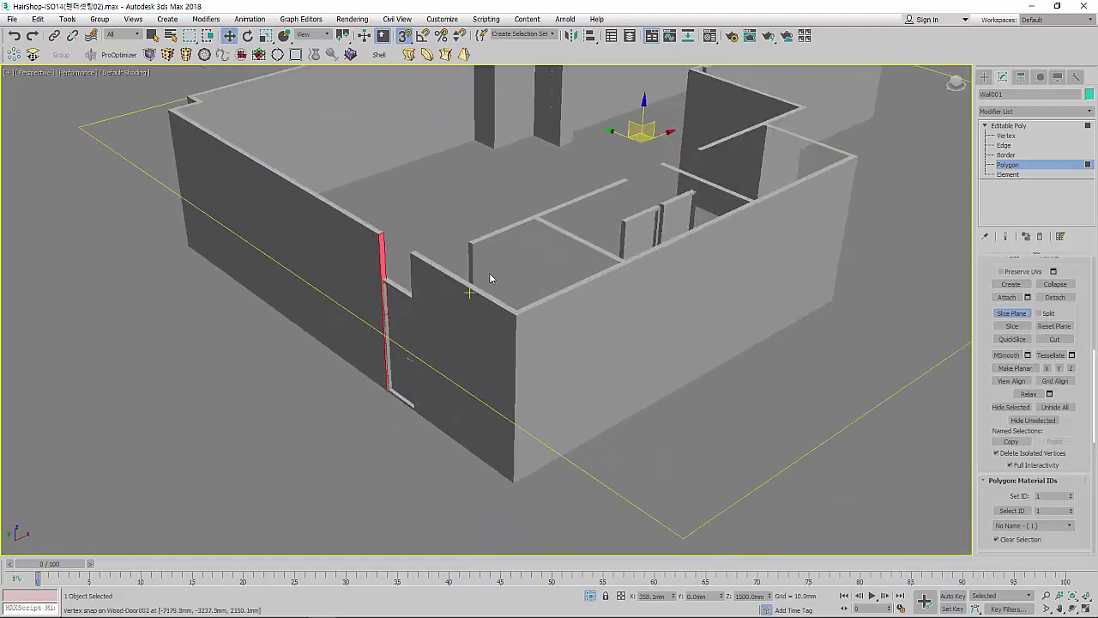
scroll(515, 278, up, 1)
key(f)
scroll(550, 305, down, 2)
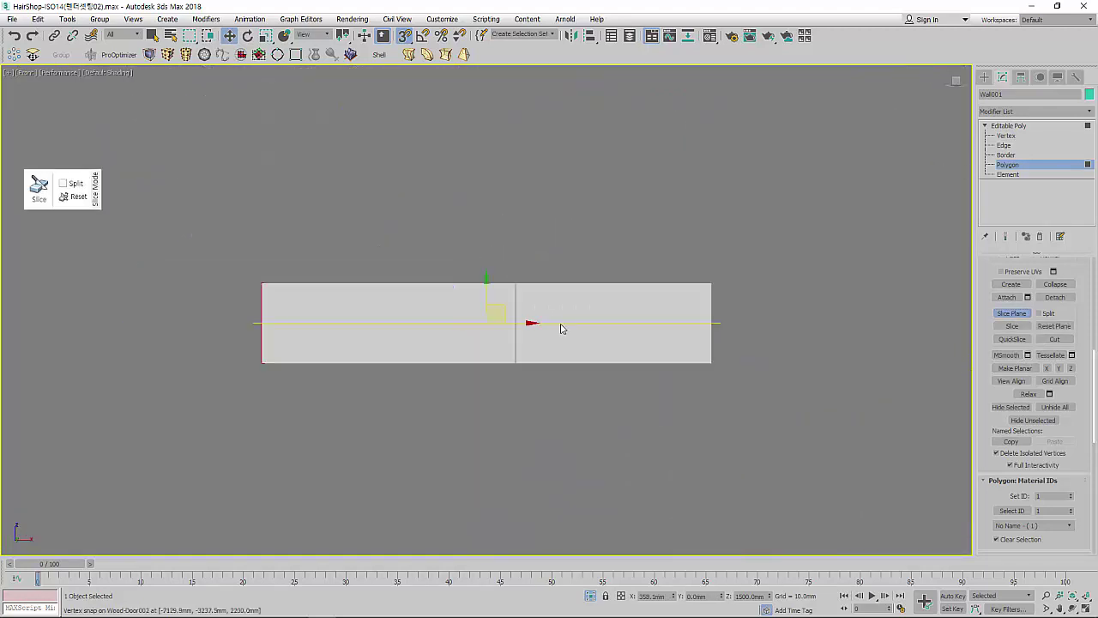
scroll(515, 290, up, 2)
scroll(515, 292, up, 2)
key(F3)
middle_drag(514, 292, 603, 273)
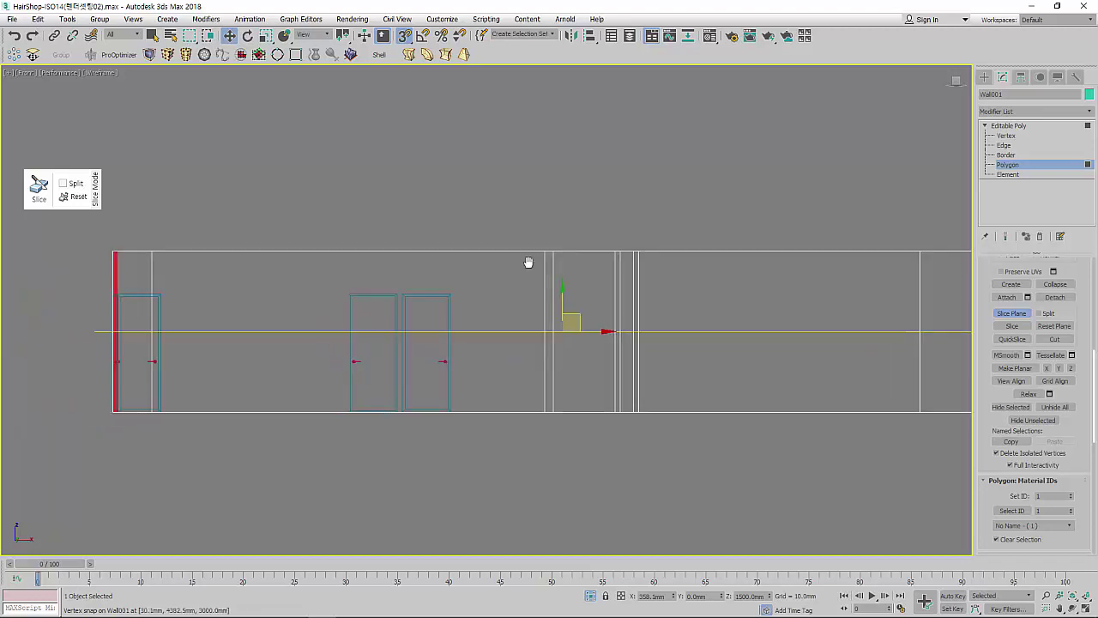
Step: Align the slice plane to the target's Maximum, level with the wall's top edge
click(590, 38)
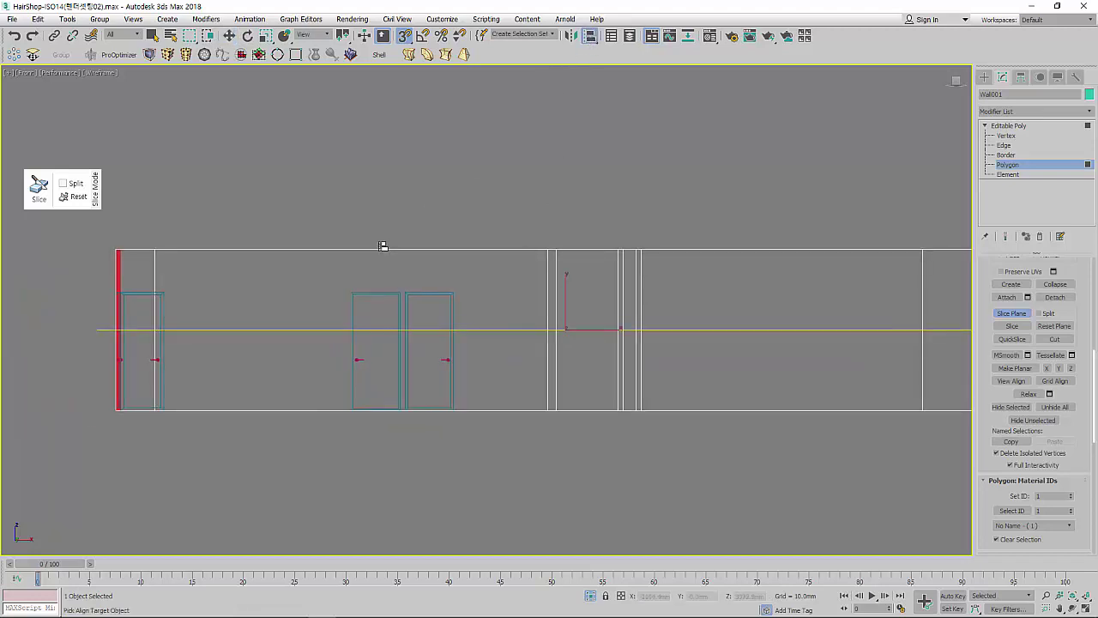
click(289, 251)
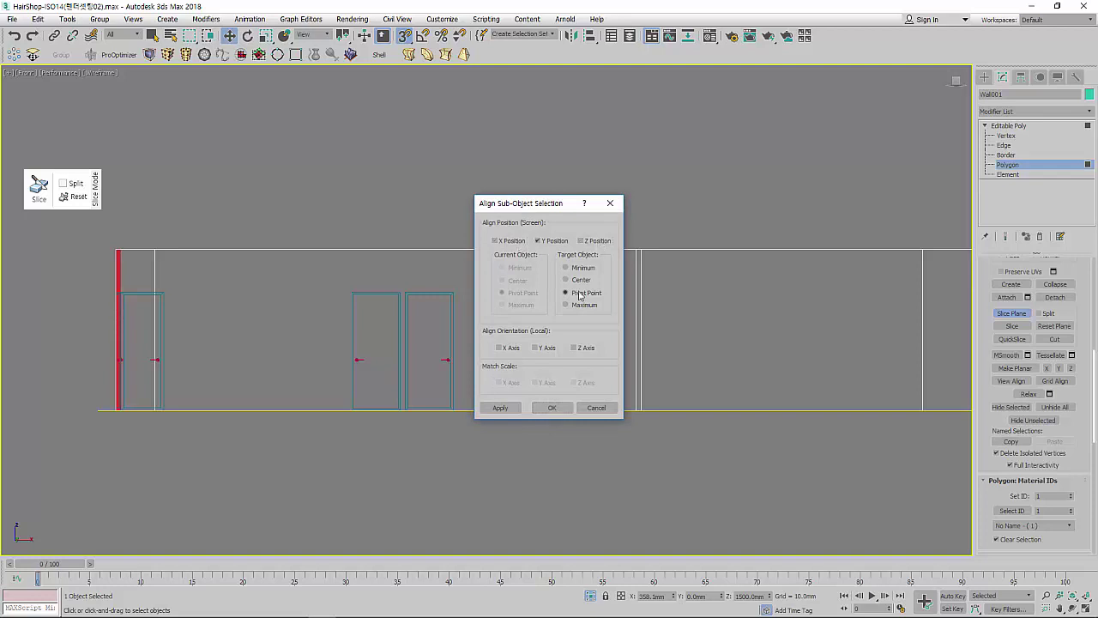
click(581, 305)
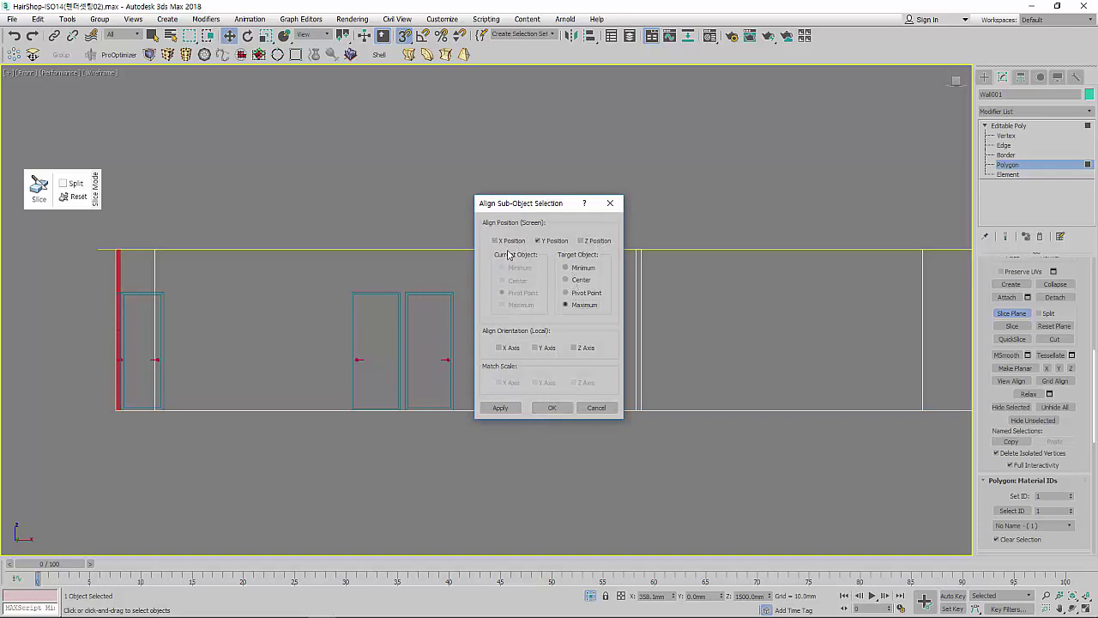
click(552, 407)
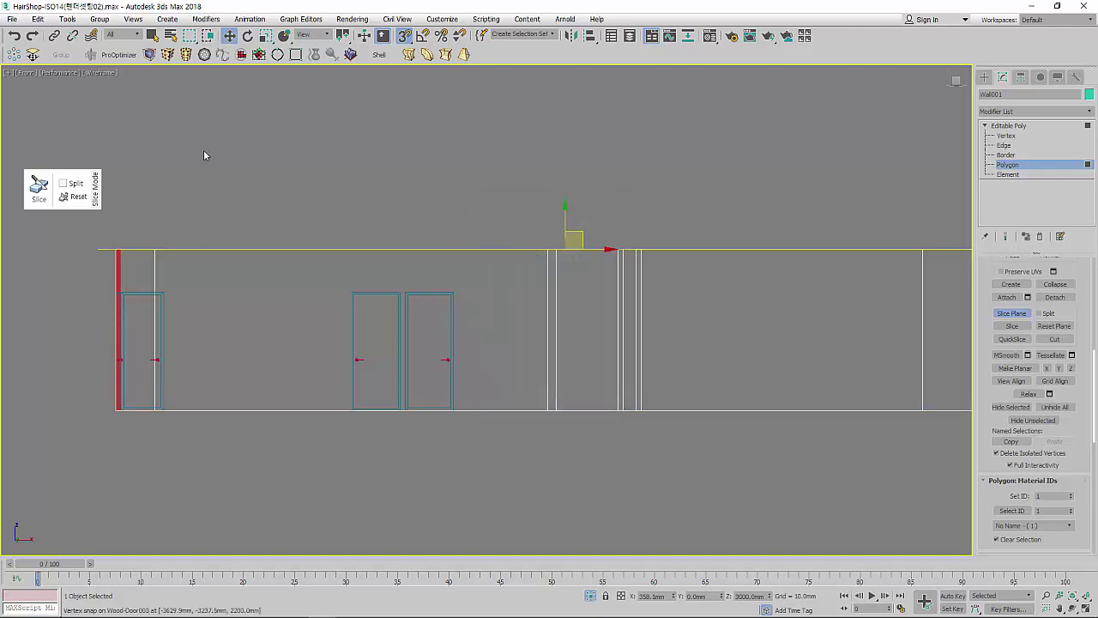
right_click(230, 36)
Step: Lower the slice plane with Move Type-In offsets of -200 and -100 to 2200 mm
drag(162, 271, 34, 276)
text(-5)
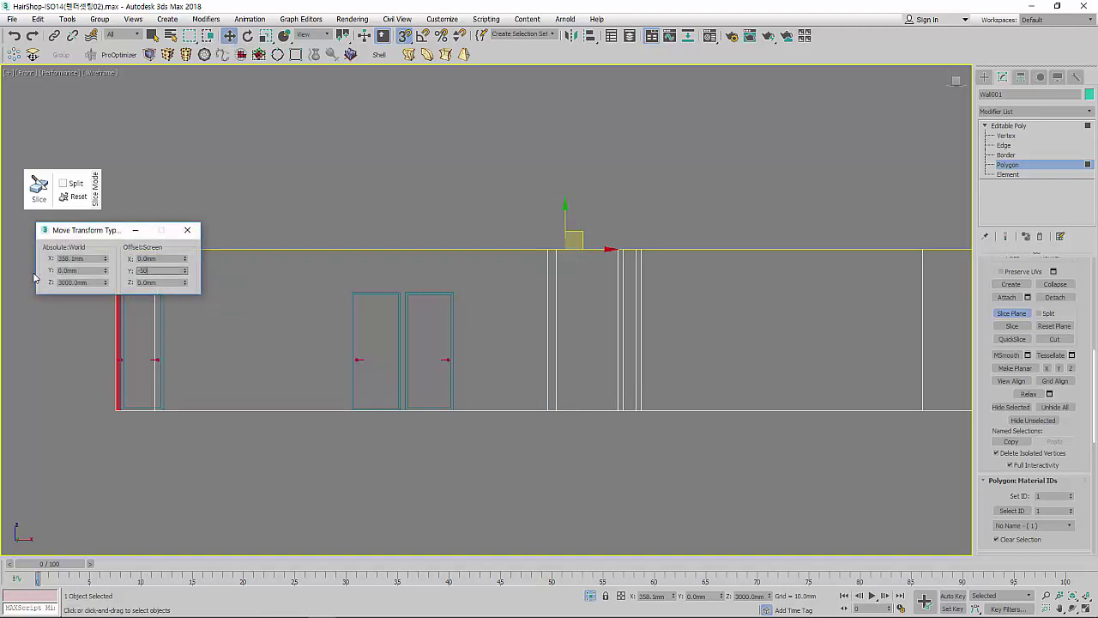
text(0)
key(Return)
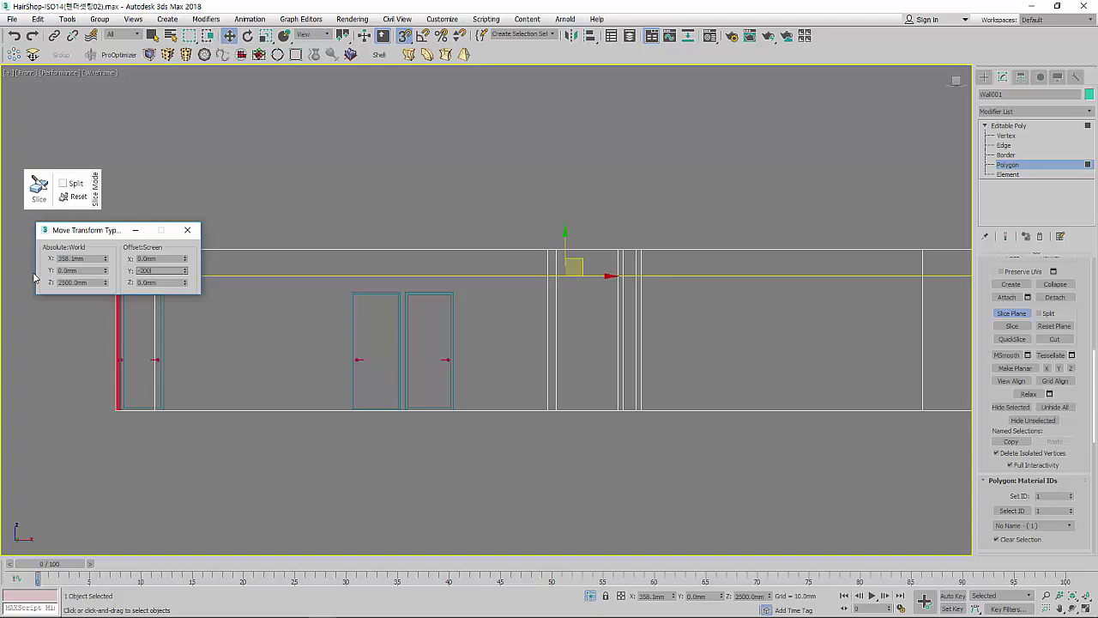
key(Return)
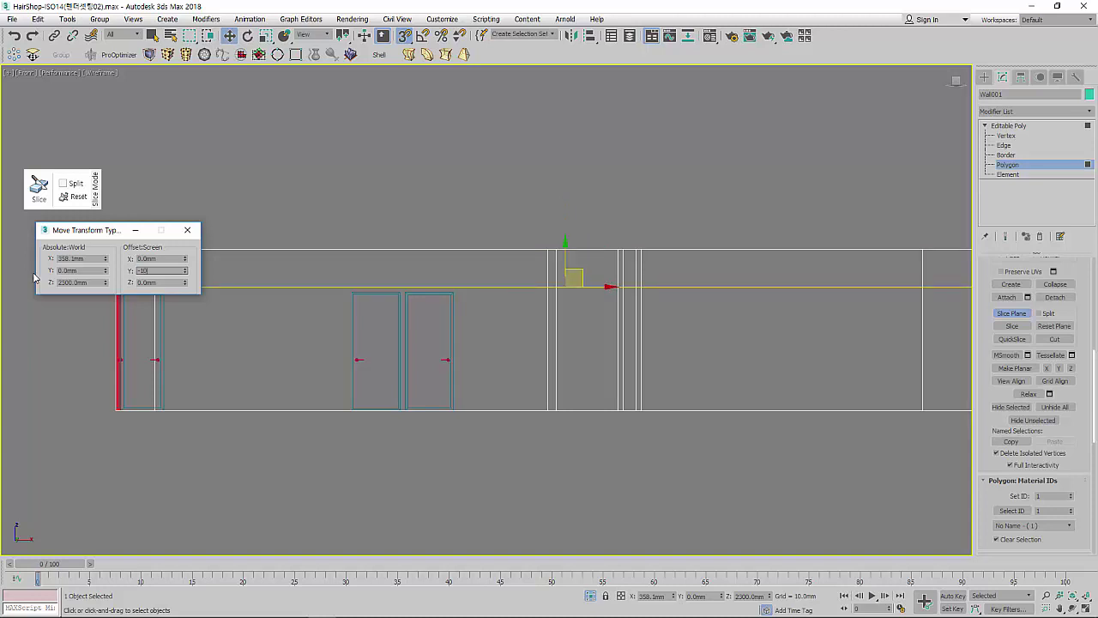
text(0)
key(Return)
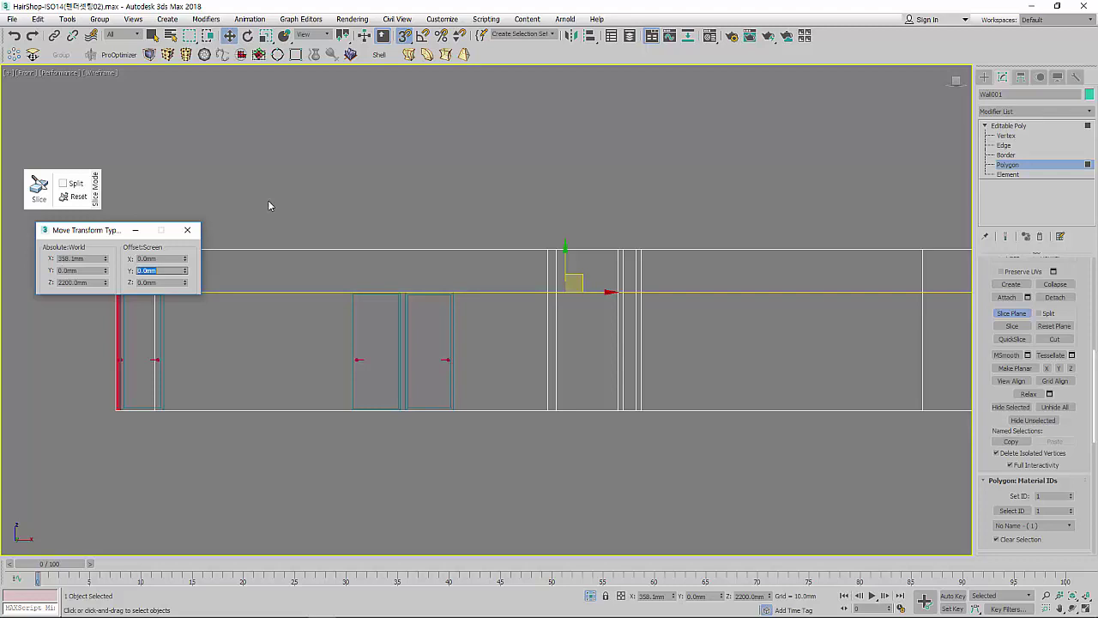
click(190, 230)
Step: Select the thin wall-end face by the door, toggling the slice plane off and back on
mouse_move(189, 252)
alt+middle_down()
mouse_move(218, 274)
mouse_move(251, 344)
alt+middle_up()
scroll(252, 343, up, 3)
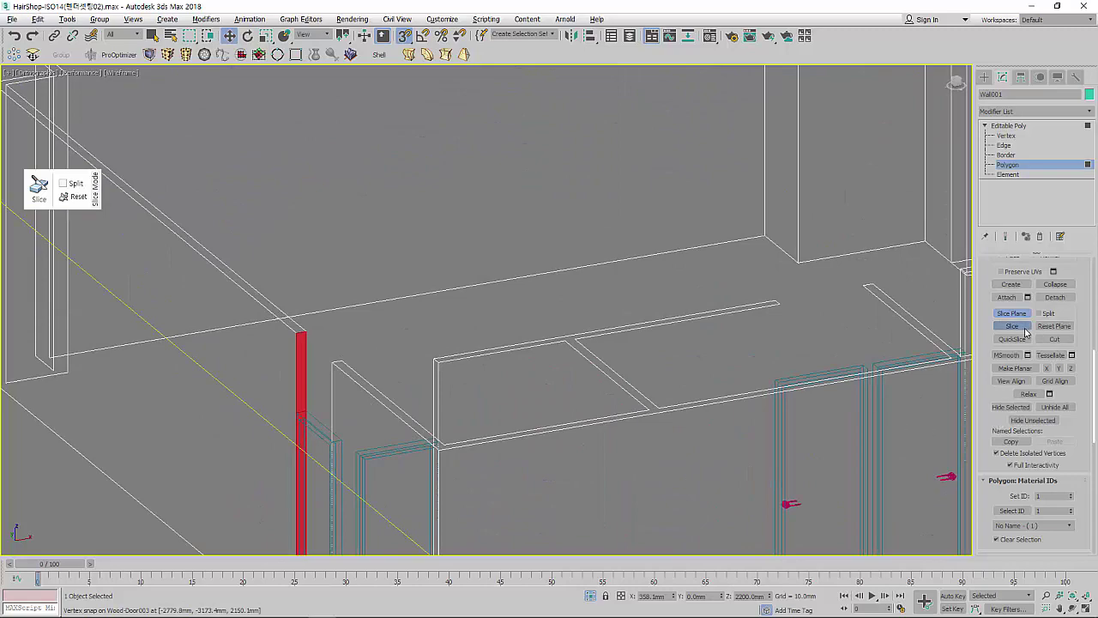
mouse_move(512, 388)
middle_down()
mouse_move(586, 409)
mouse_move(689, 403)
mouse_move(700, 337)
middle_up()
scroll(351, 382, down, 3)
scroll(478, 417, up, 2)
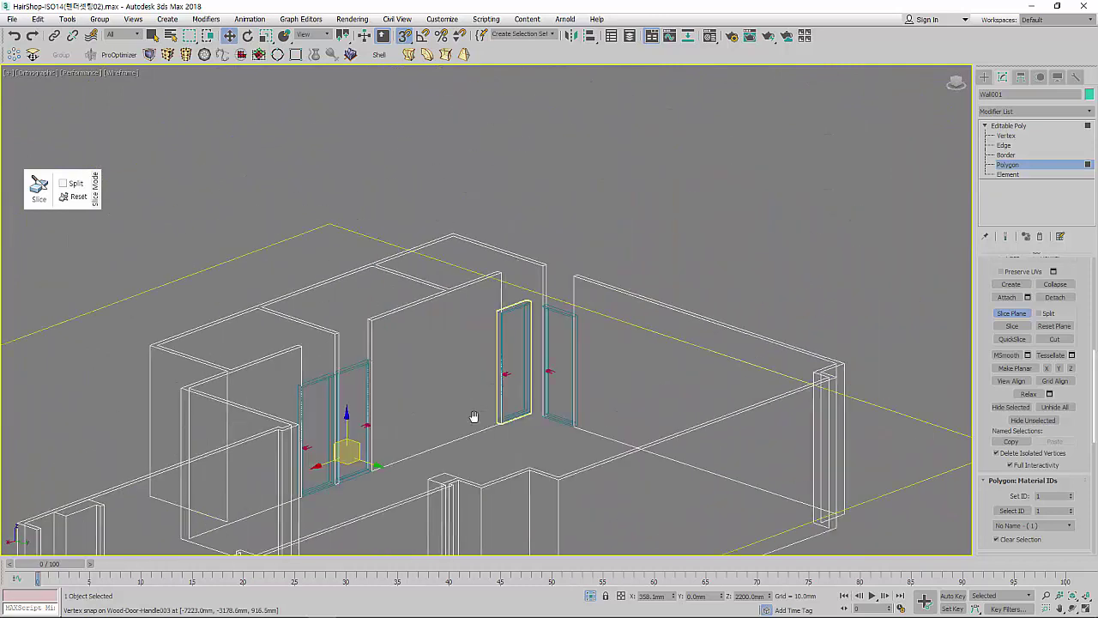
scroll(503, 392, up, 2)
scroll(422, 338, up, 2)
middle_drag(421, 338, 395, 322)
scroll(354, 350, up, 3)
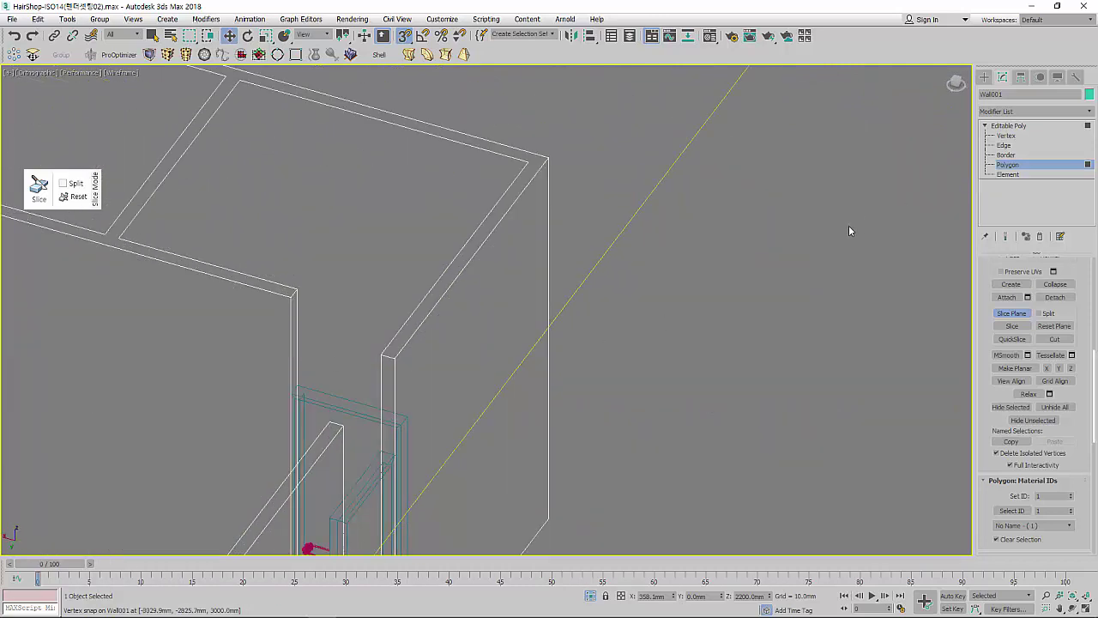
click(1011, 313)
middle_drag(531, 340, 473, 363)
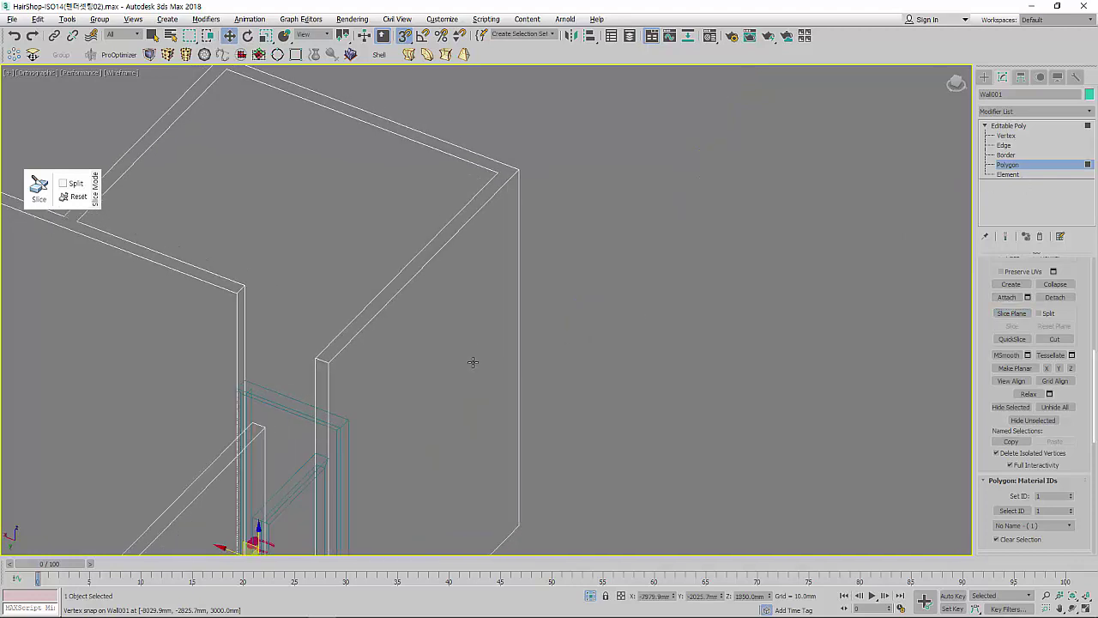
click(241, 334)
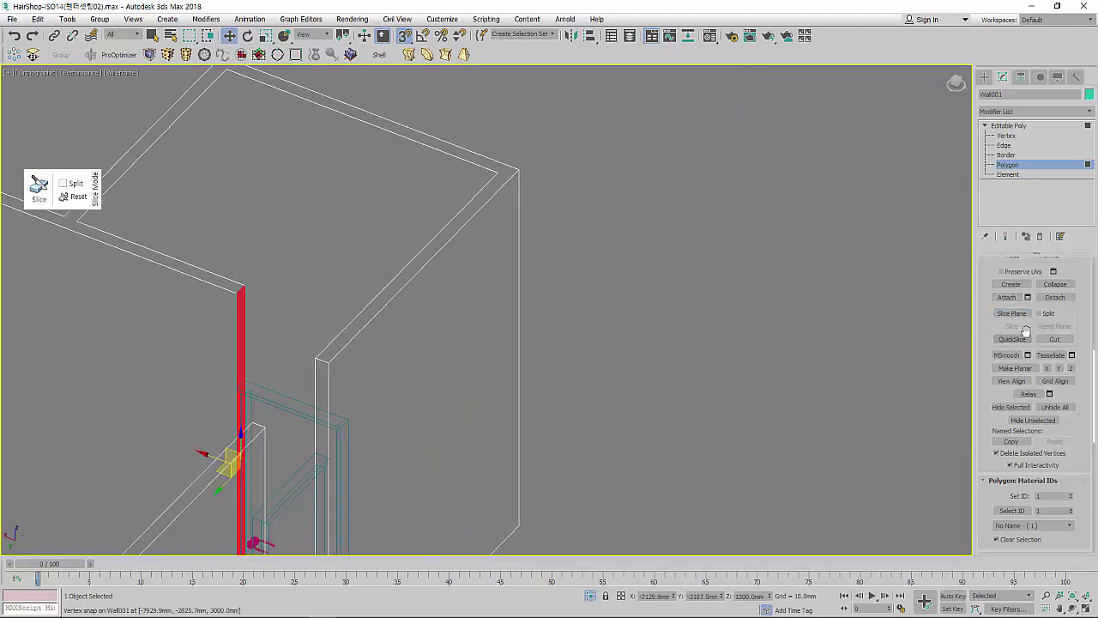
click(1011, 314)
Step: From another viewing direction, select a second wall-end face beside a door
scroll(686, 343, down, 3)
mouse_move(686, 343)
middle_down()
mouse_move(616, 350)
mouse_move(586, 299)
mouse_move(571, 340)
mouse_move(587, 369)
mouse_move(478, 375)
mouse_move(780, 323)
mouse_move(596, 359)
middle_up()
scroll(458, 280, up, 3)
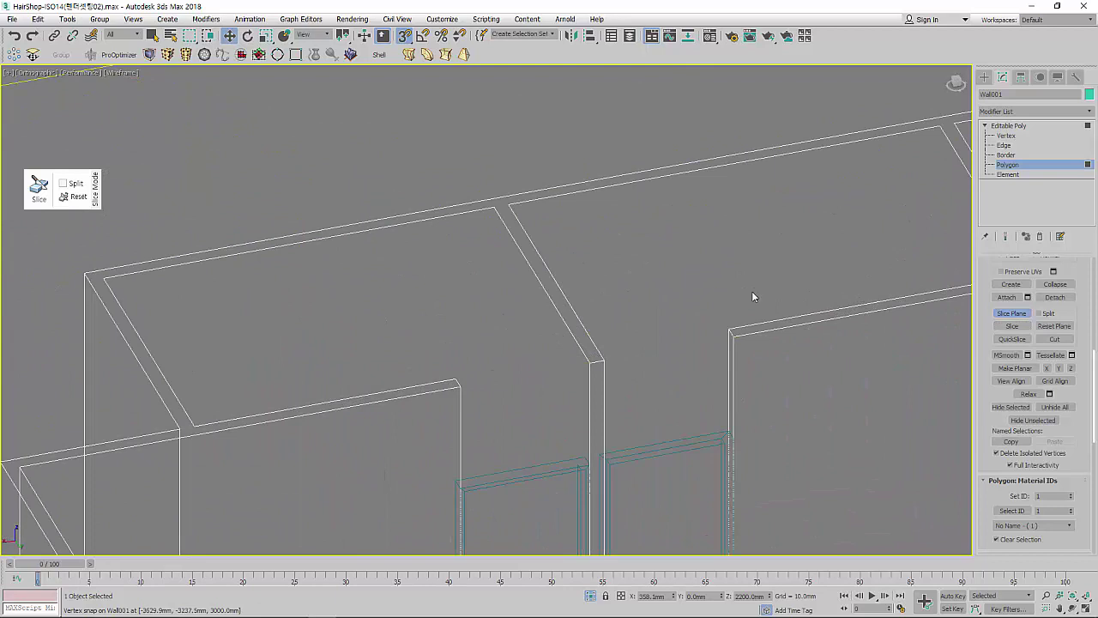
click(1011, 314)
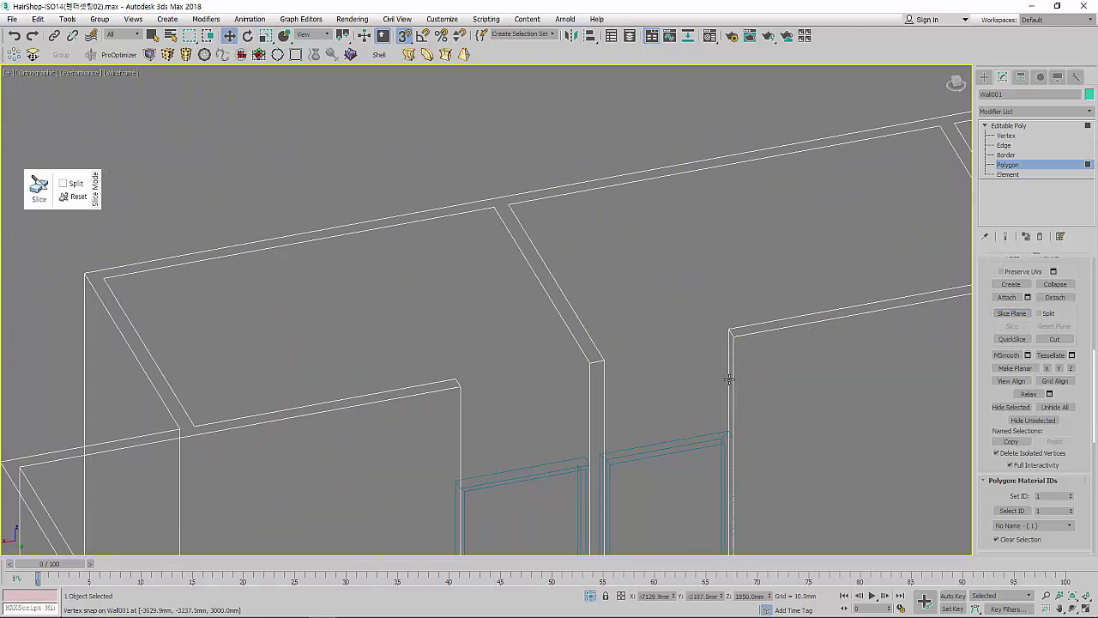
mouse_move(729, 379)
alt+middle_down()
mouse_move(203, 325)
mouse_move(174, 304)
alt+middle_up()
click(140, 317)
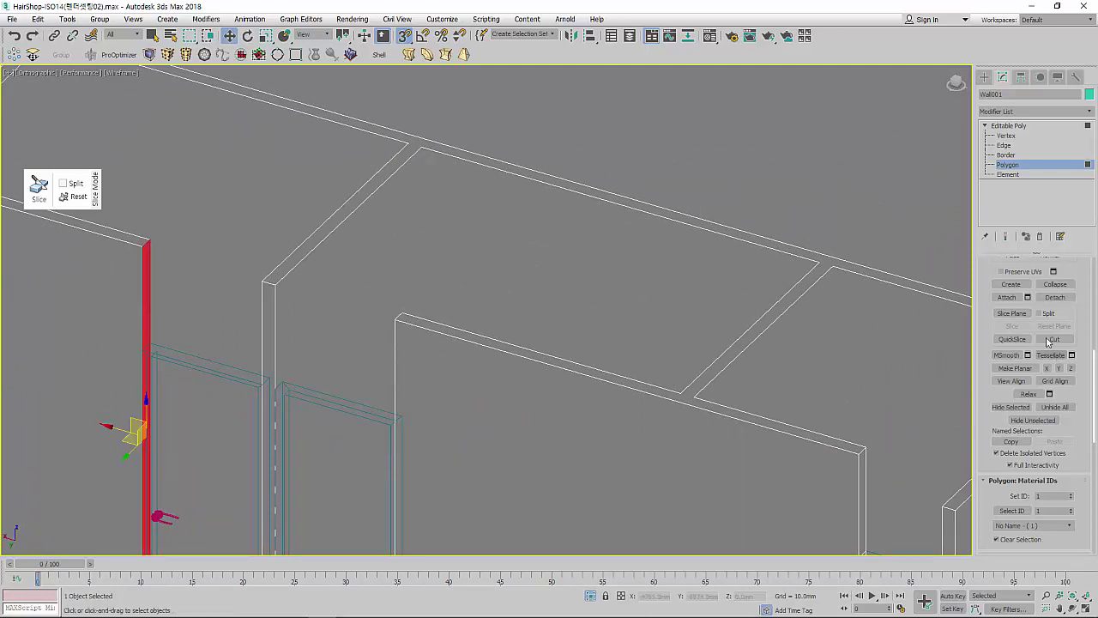
click(1012, 314)
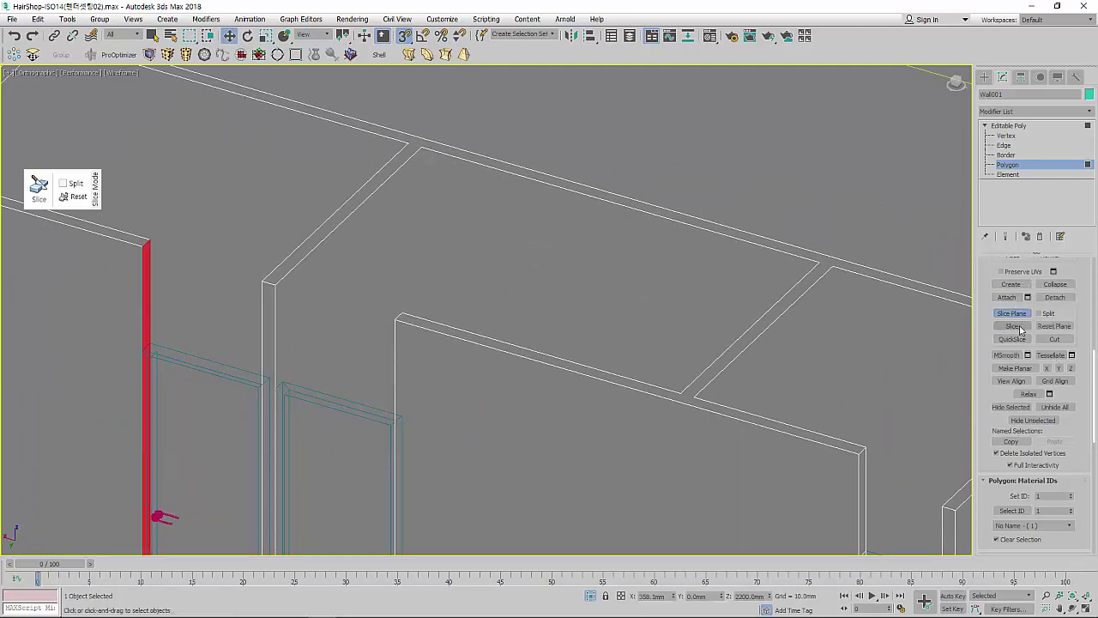
scroll(758, 336, down, 5)
scroll(661, 289, down, 3)
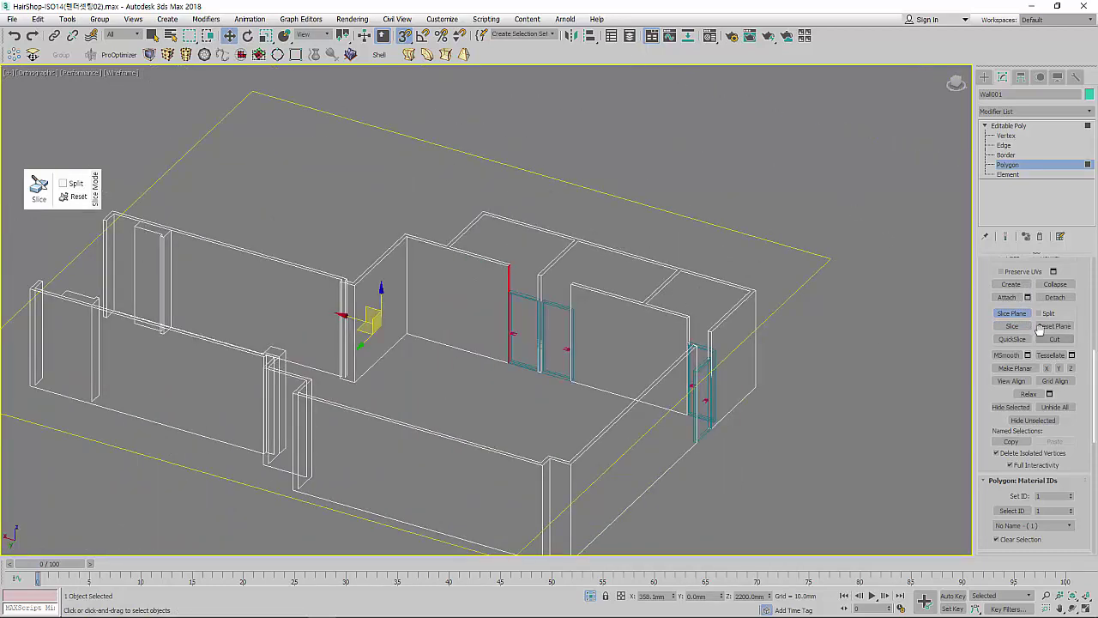
Step: Turn off the slice plane and switch to a Top wireframe view of the floor plan
click(1012, 314)
scroll(743, 309, up, 1)
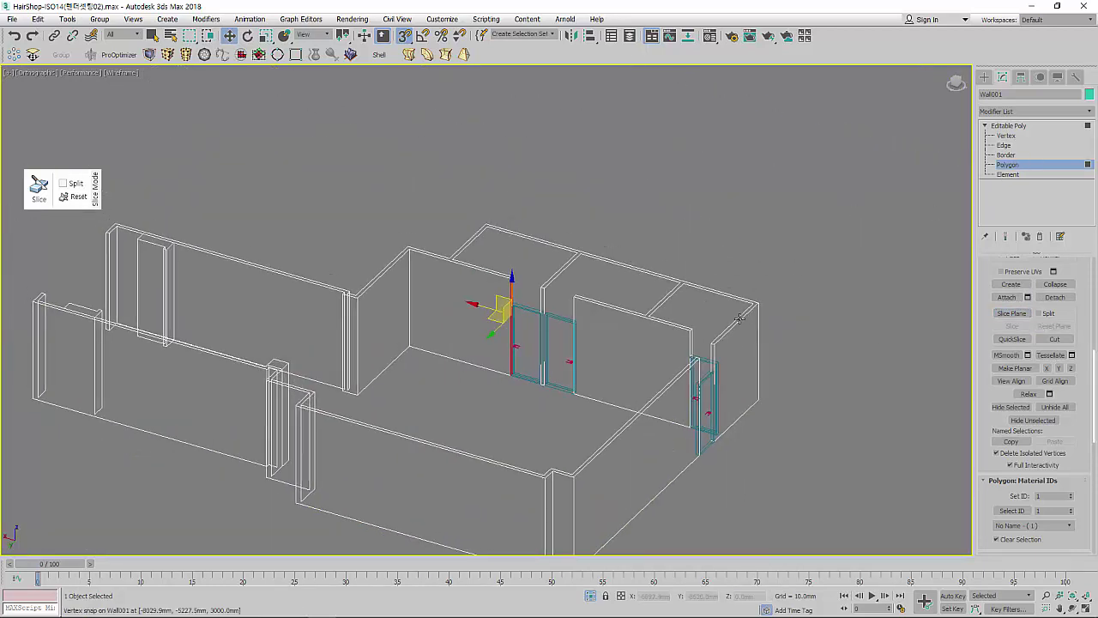
key(F3)
scroll(579, 319, up, 3)
scroll(569, 326, up, 2)
scroll(451, 330, up, 3)
scroll(451, 330, up, 2)
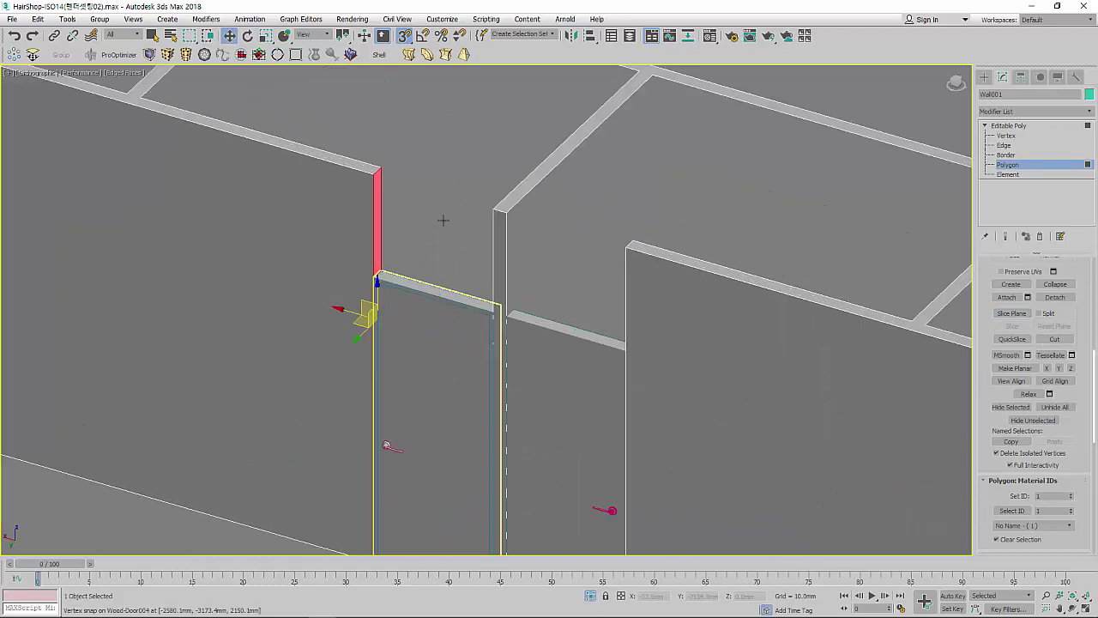
scroll(396, 273, down, 4)
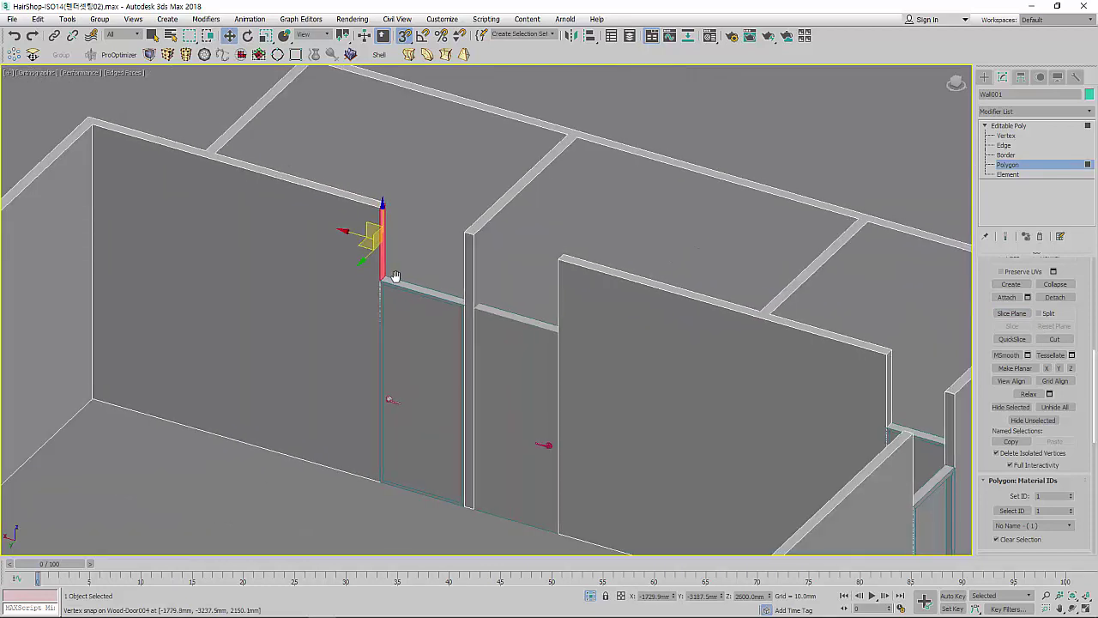
scroll(403, 282, up, 2)
key(t)
key(F3)
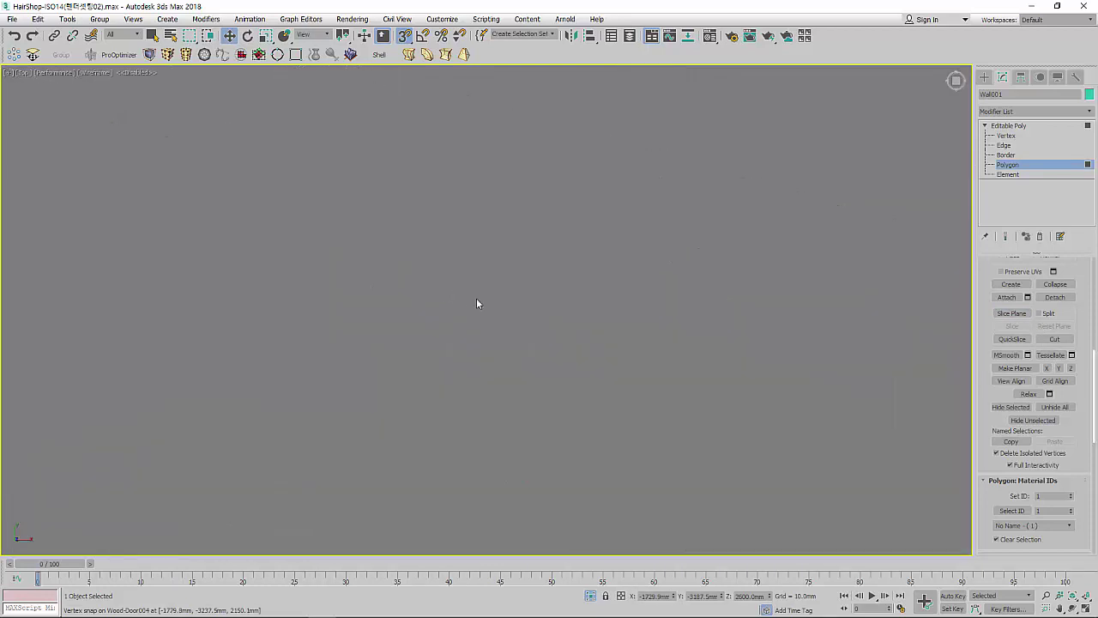
scroll(478, 301, down, 3)
scroll(536, 303, down, 3)
scroll(530, 299, up, 2)
scroll(530, 299, up, 3)
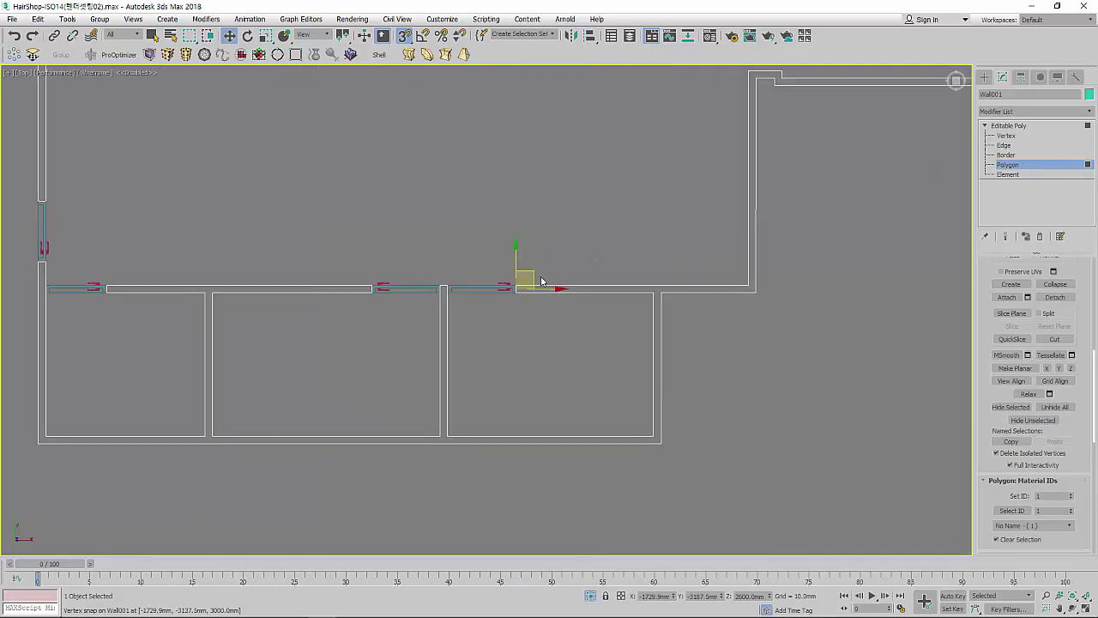
scroll(534, 276, up, 3)
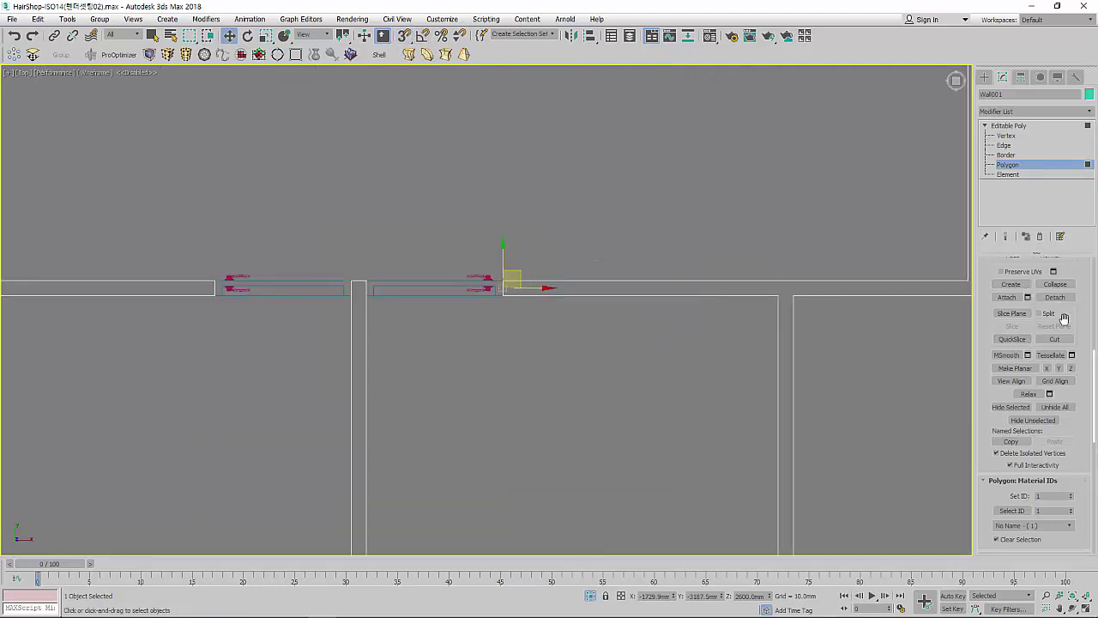
scroll(1030, 289, up, 2)
scroll(1031, 292, up, 3)
Step: Extrude the selected wall-end faces with an Extrusion Height of 900 mm
click(1008, 302)
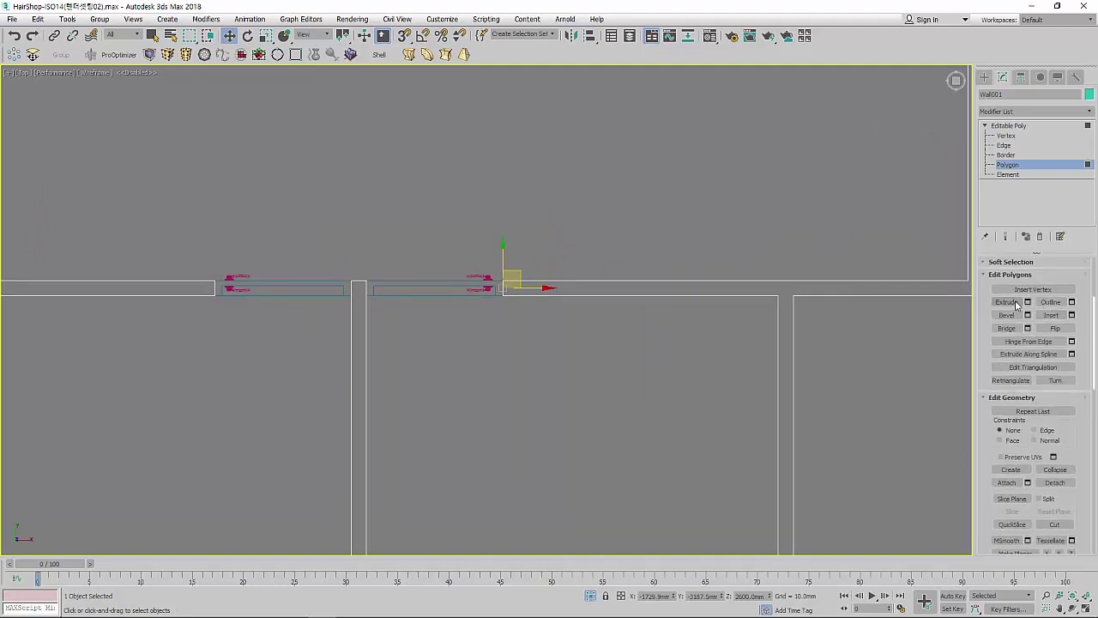
click(1029, 302)
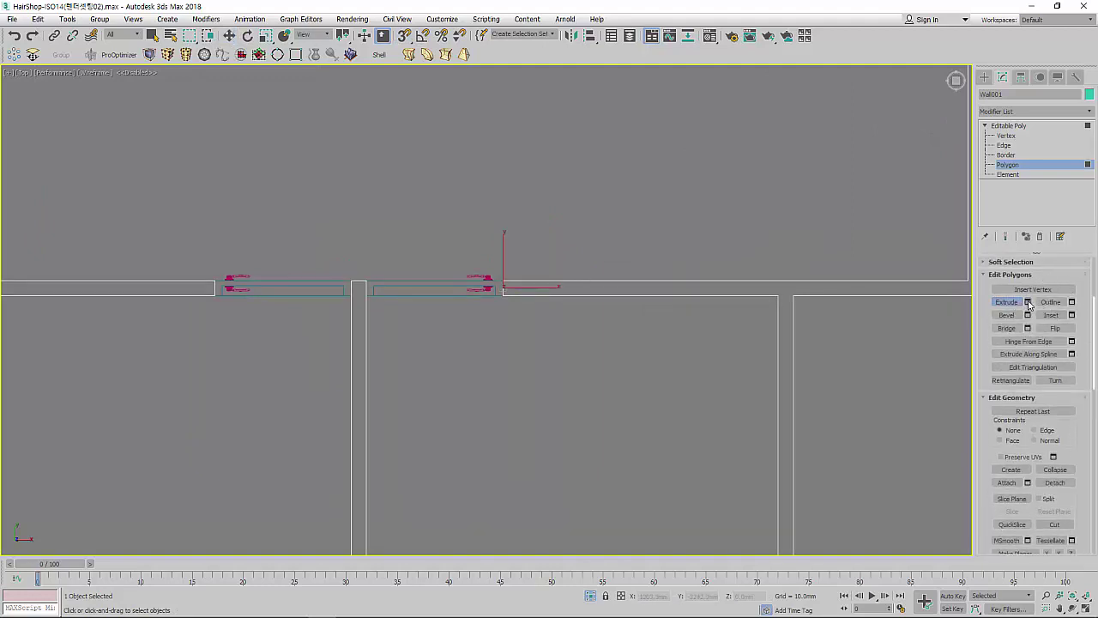
drag(579, 277, 733, 343)
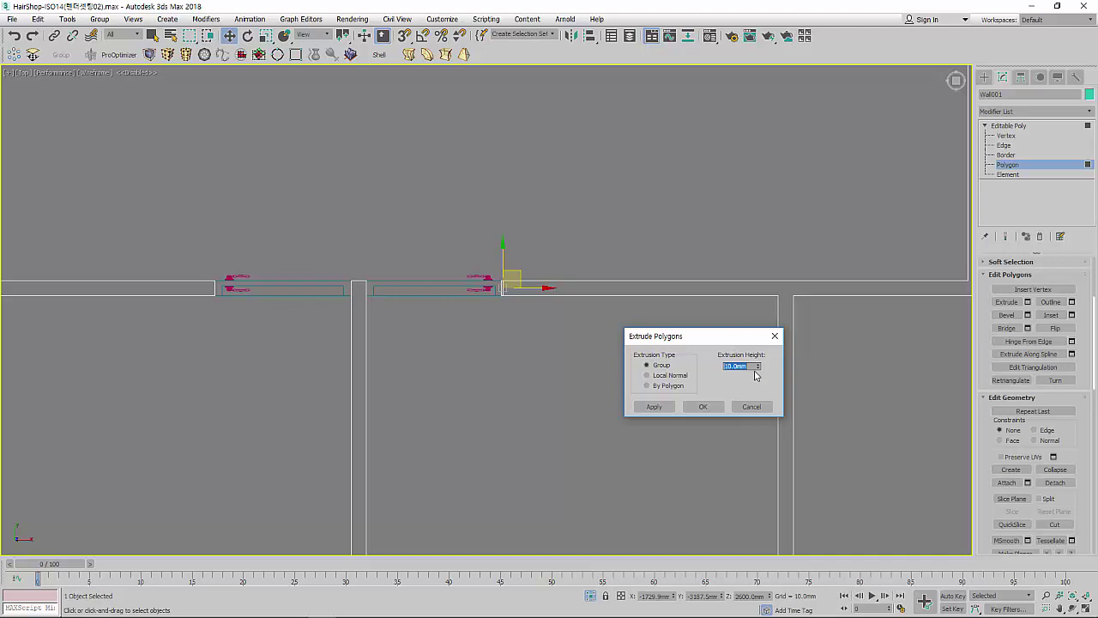
text(99)
key(Return)
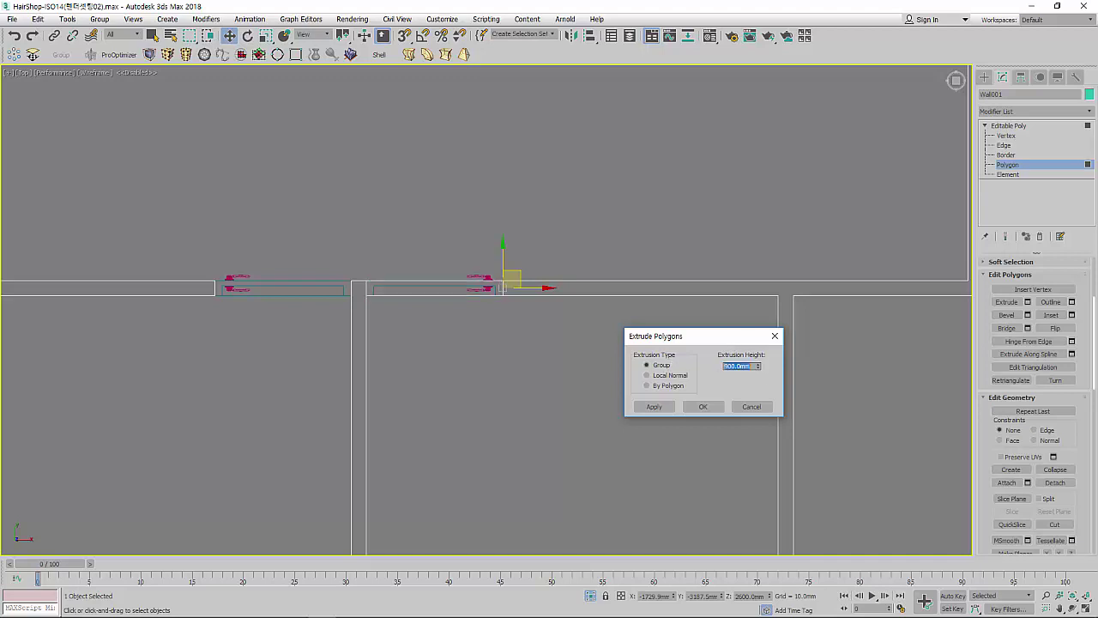
click(703, 407)
scroll(266, 279, up, 2)
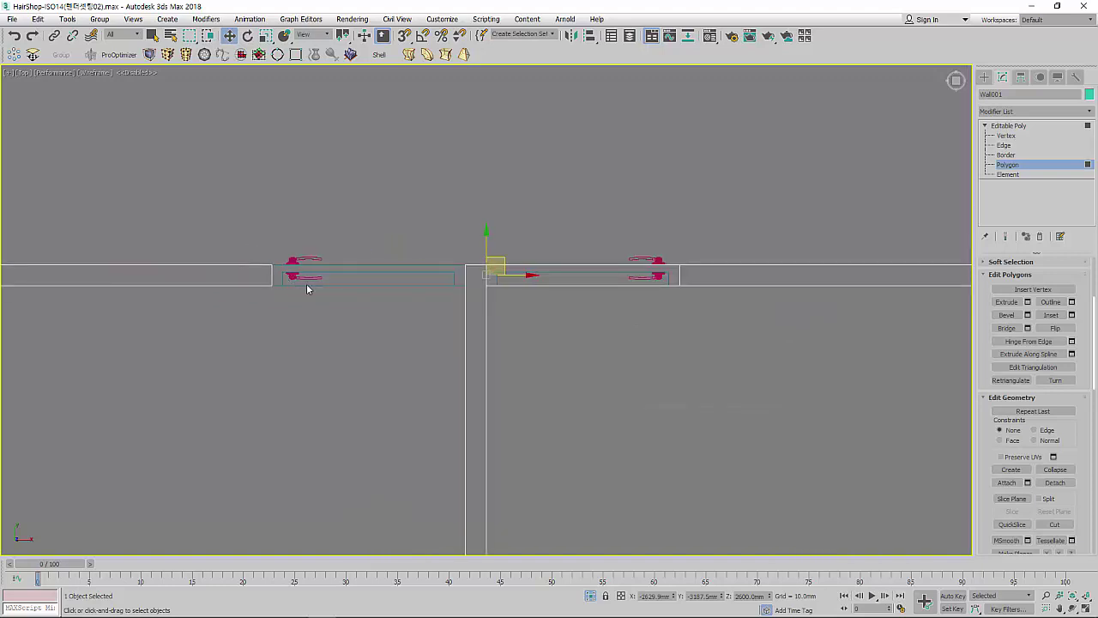
Step: Apply a further 800 mm extrusion to the wall faces above the doors
alt+middle_drag(307, 288, 276, 163)
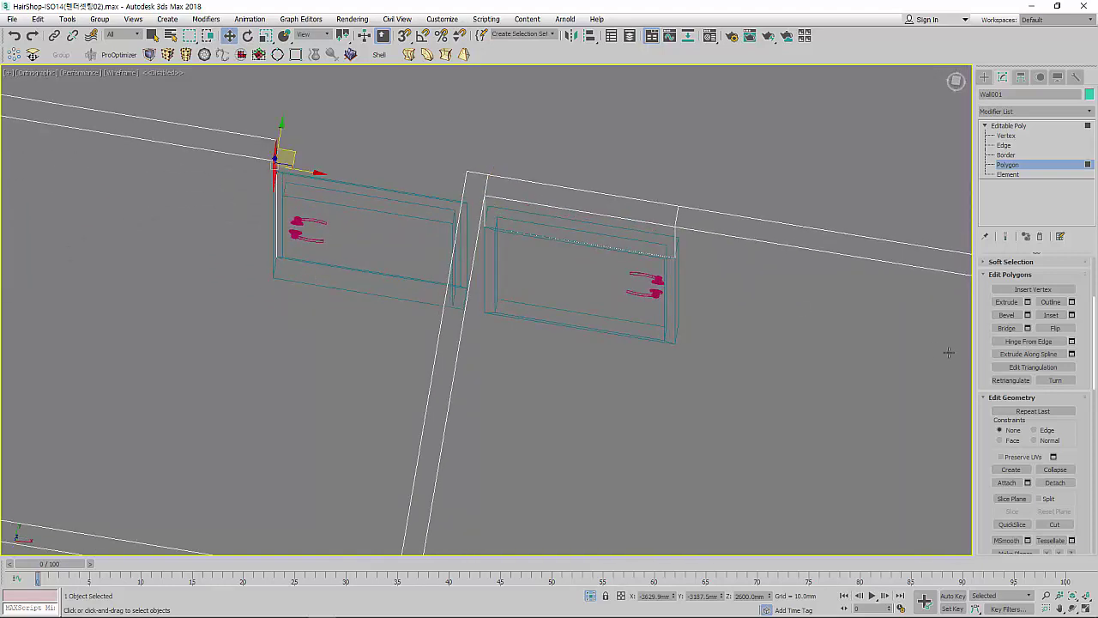
click(1028, 302)
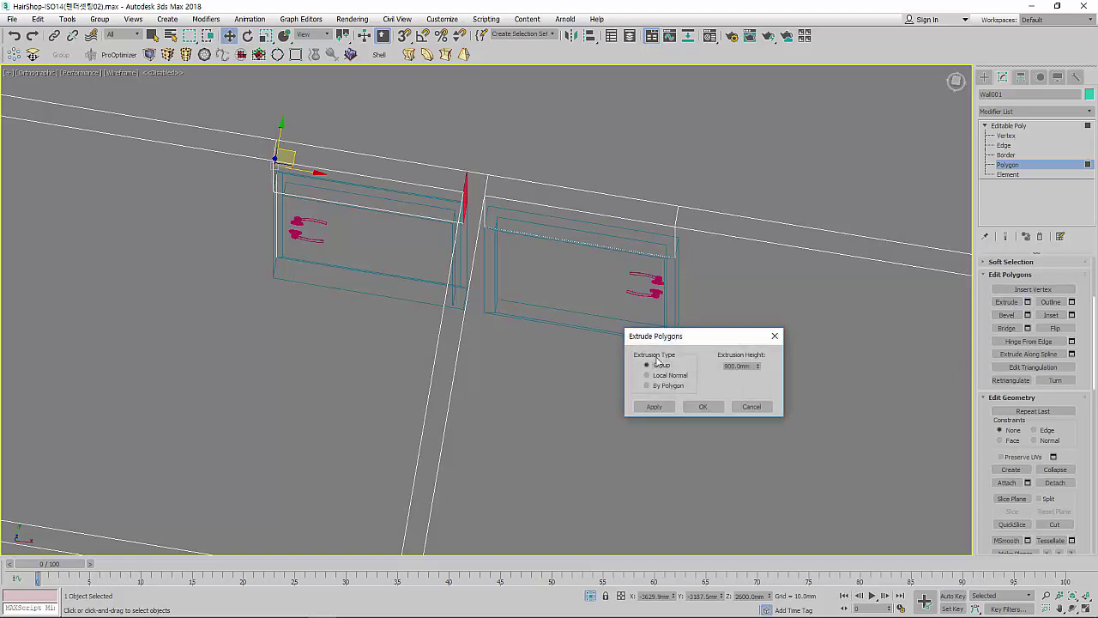
click(702, 407)
mouse_move(551, 220)
middle_down()
mouse_move(516, 297)
mouse_move(544, 317)
mouse_move(623, 331)
mouse_move(572, 283)
mouse_move(606, 320)
mouse_move(664, 311)
mouse_move(657, 326)
mouse_move(606, 360)
mouse_move(547, 319)
mouse_move(527, 343)
mouse_move(413, 309)
middle_up()
scroll(516, 299, up, 2)
Step: Clear the face selection and view the walls shaded to check the remaining gap
click(515, 297)
key(F3)
scroll(605, 361, down, 3)
scroll(527, 344, up, 3)
scroll(484, 324, up, 3)
Step: Select the wall end at the notch and extrude it 800 mm
click(408, 303)
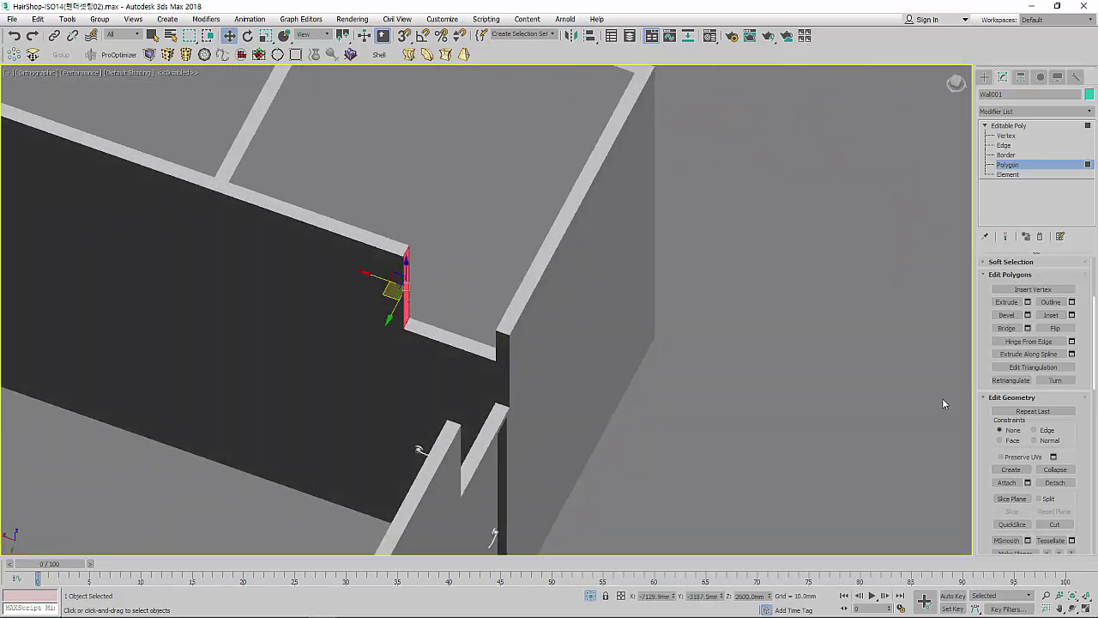
click(1028, 302)
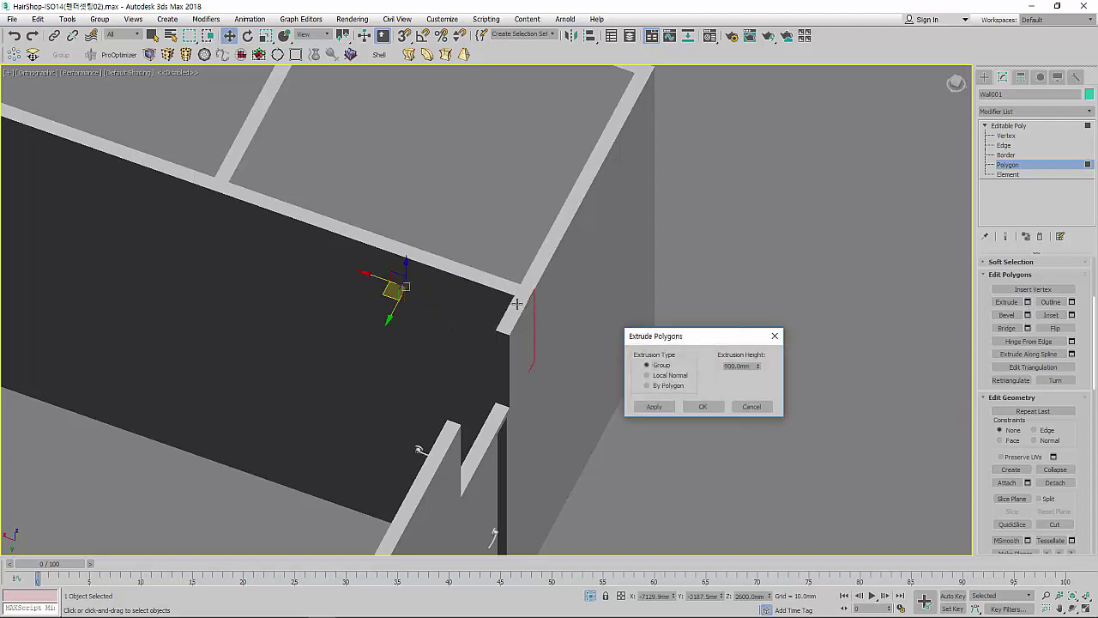
double_click(754, 366)
text(7)
text(0)
key(Return)
text(80)
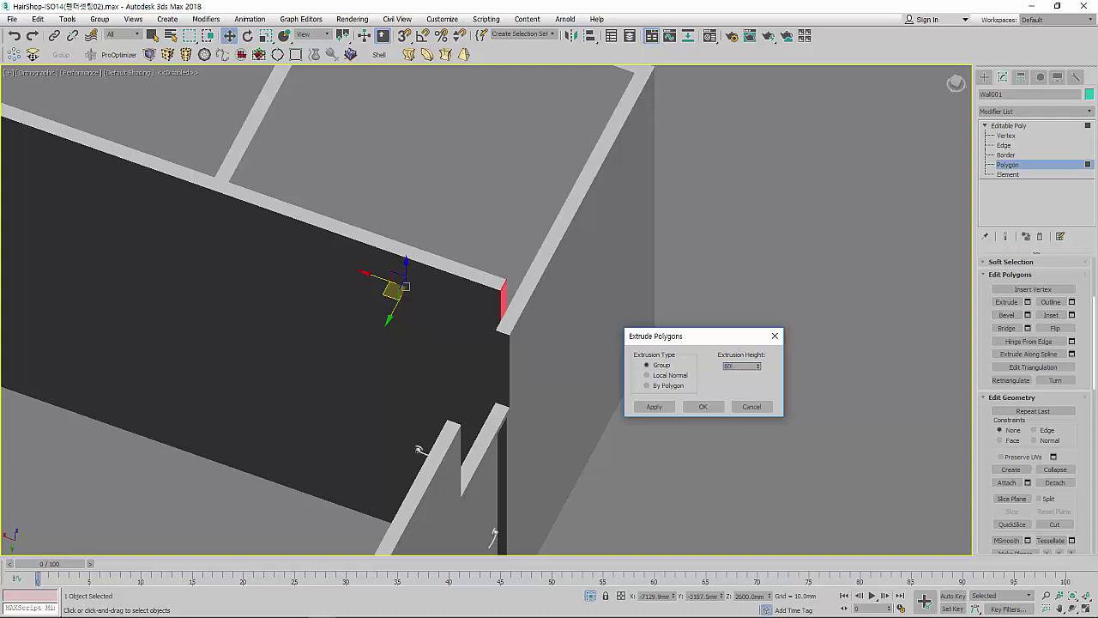
scroll(523, 309, up, 2)
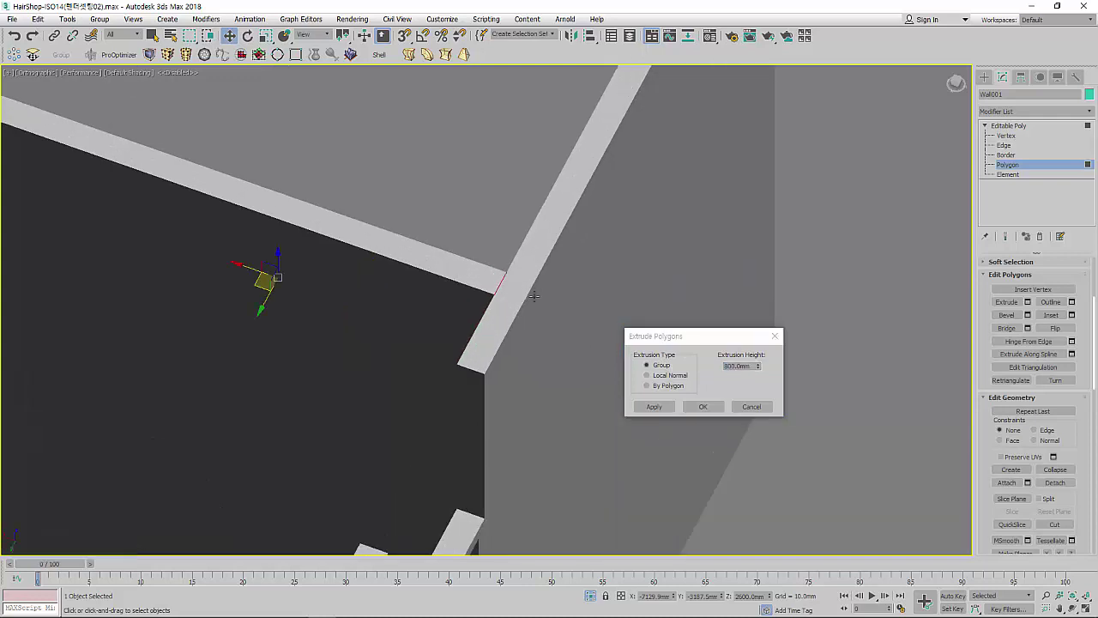
scroll(522, 309, up, 1)
click(700, 405)
scroll(466, 382, down, 1)
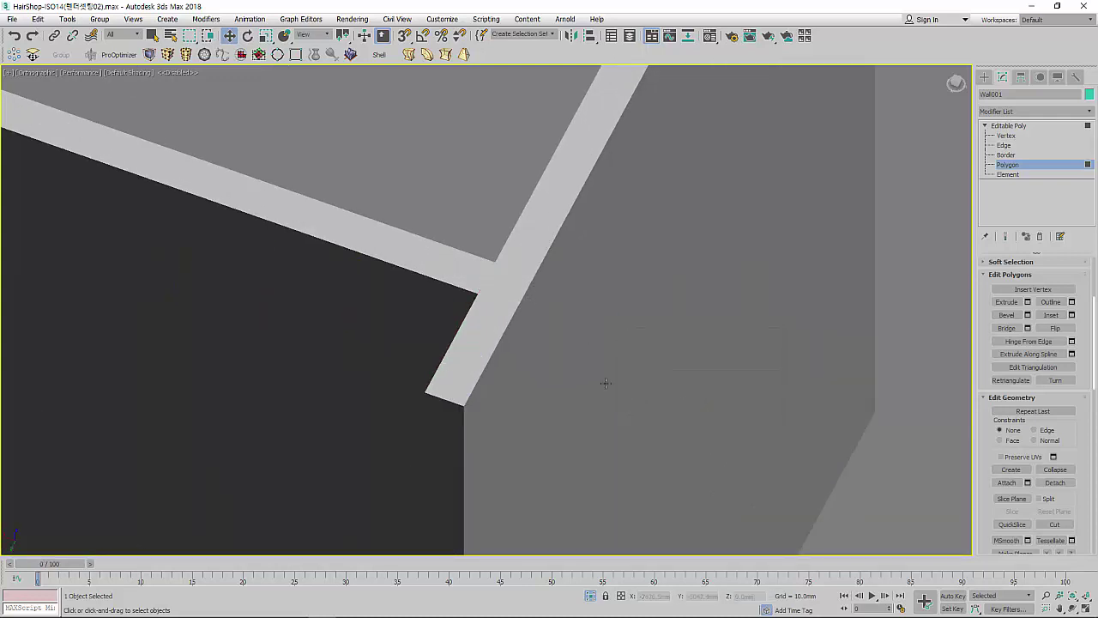
Step: Extrude the short wall section's top face 800 mm upward to close the gap
alt+middle_drag(466, 383, 589, 307)
mouse_move(579, 354)
alt+middle_down()
mouse_move(534, 131)
mouse_move(476, 279)
alt+middle_up()
click(449, 266)
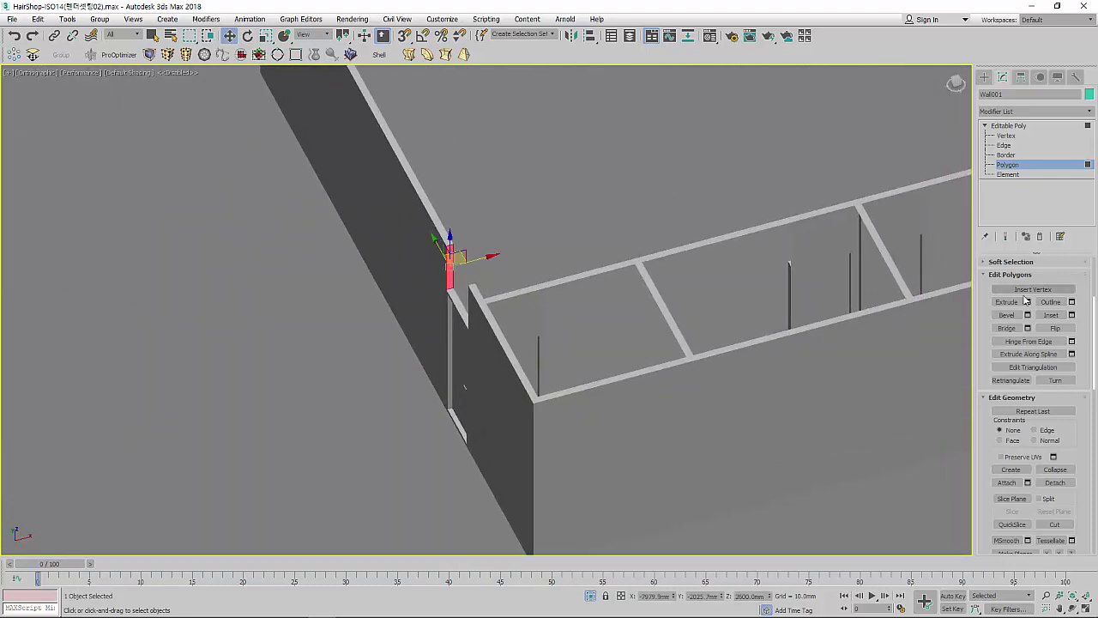
click(1028, 303)
alt+middle_drag(607, 313, 664, 310)
scroll(557, 271, up, 3)
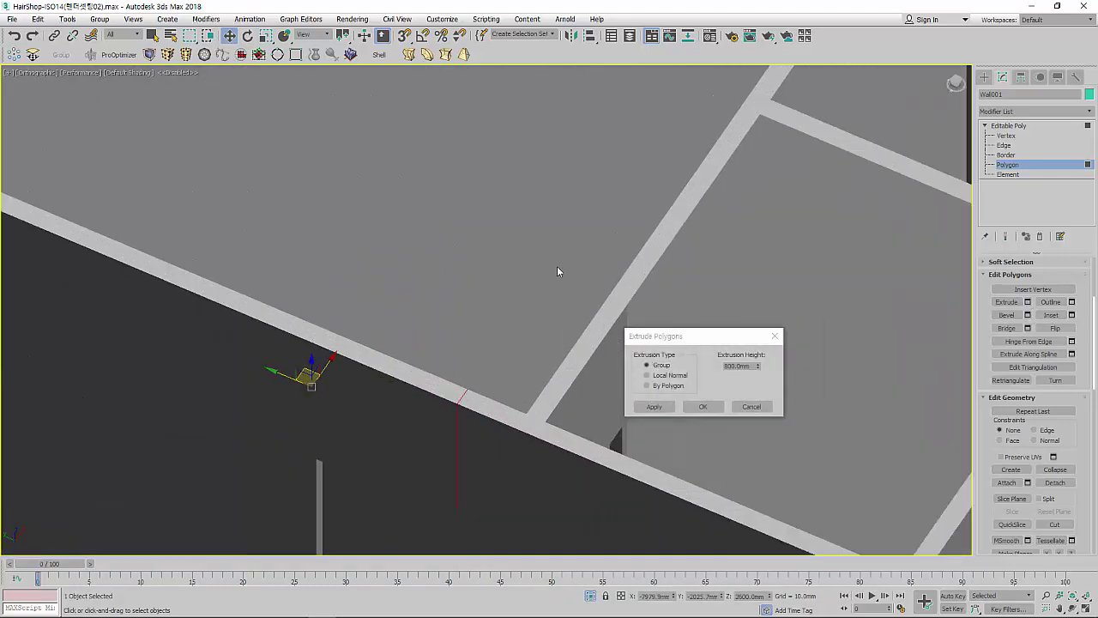
scroll(491, 417, up, 3)
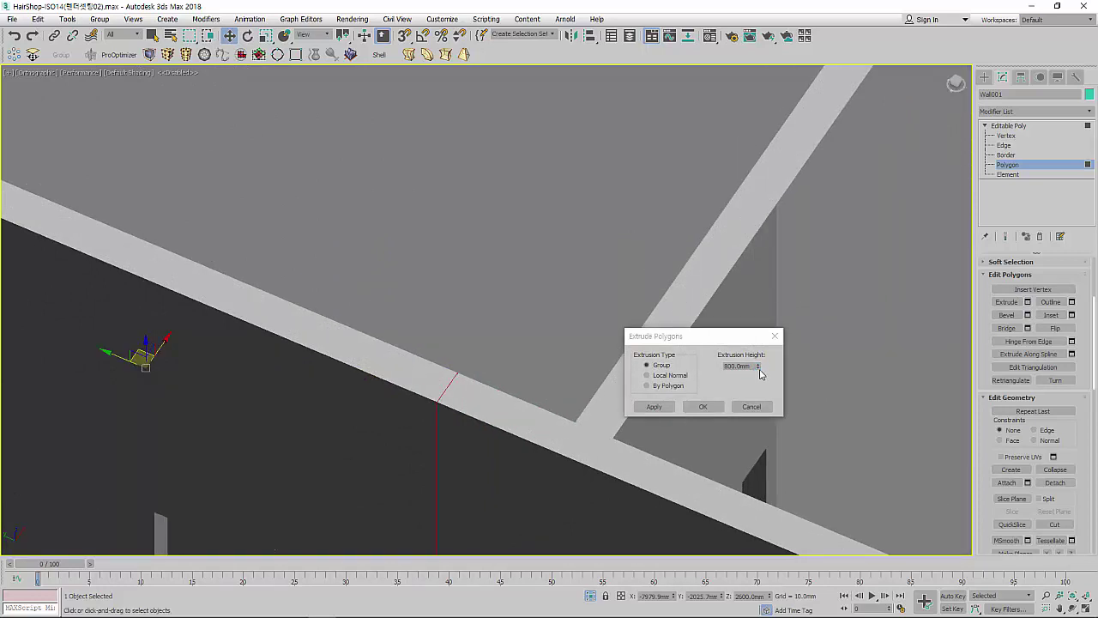
drag(759, 369, 747, 366)
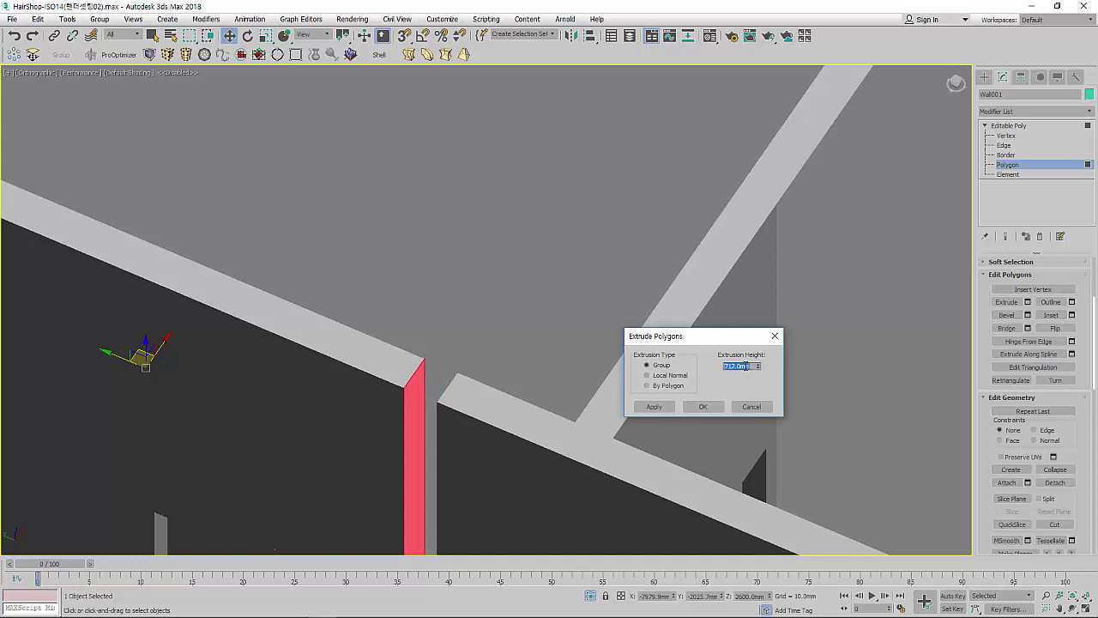
text(800)
key(Return)
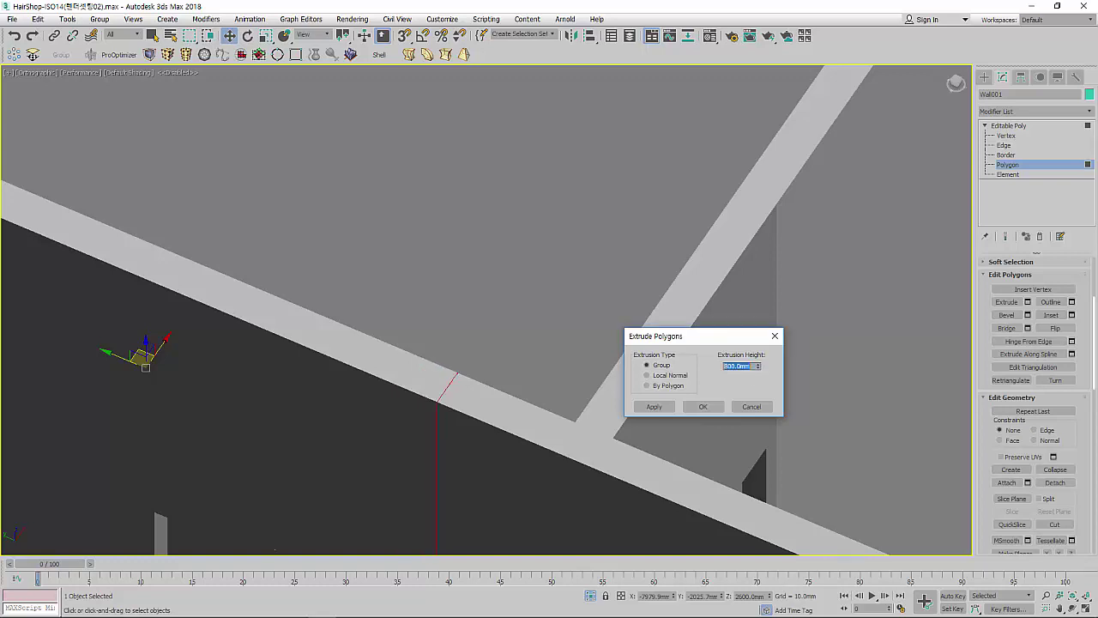
click(704, 407)
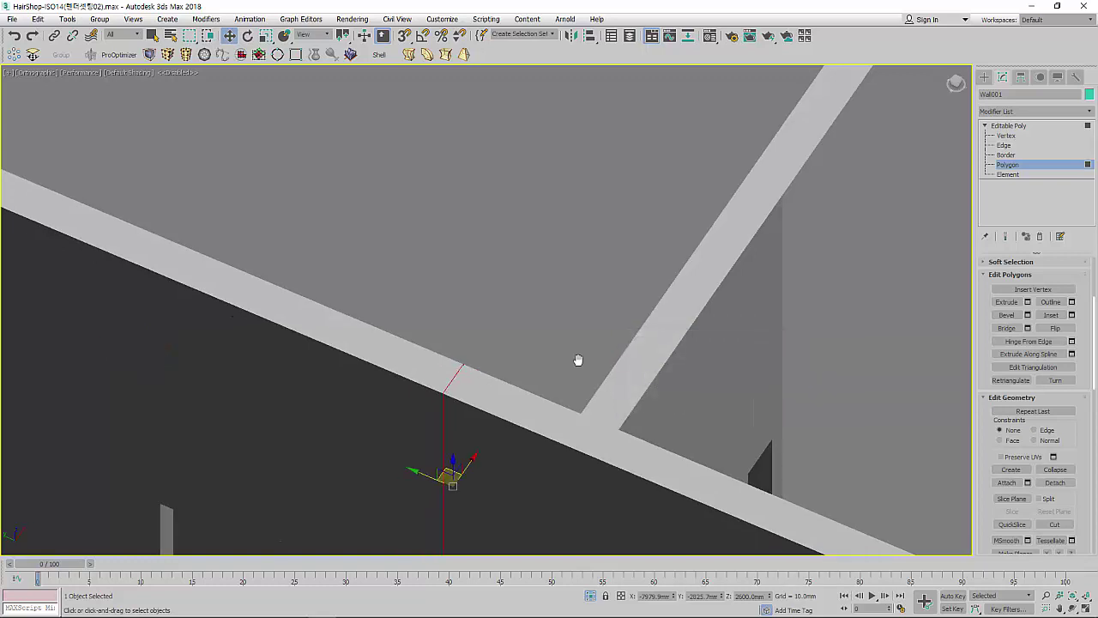
mouse_move(578, 363)
alt+middle_down()
mouse_move(637, 260)
mouse_move(633, 287)
mouse_move(677, 325)
mouse_move(572, 338)
mouse_move(502, 331)
mouse_move(549, 360)
mouse_move(558, 354)
alt+middle_up()
Step: Orbit around the finished walls, picking the top faces and the end wall's front face to inspect them
scroll(558, 354, down, 2)
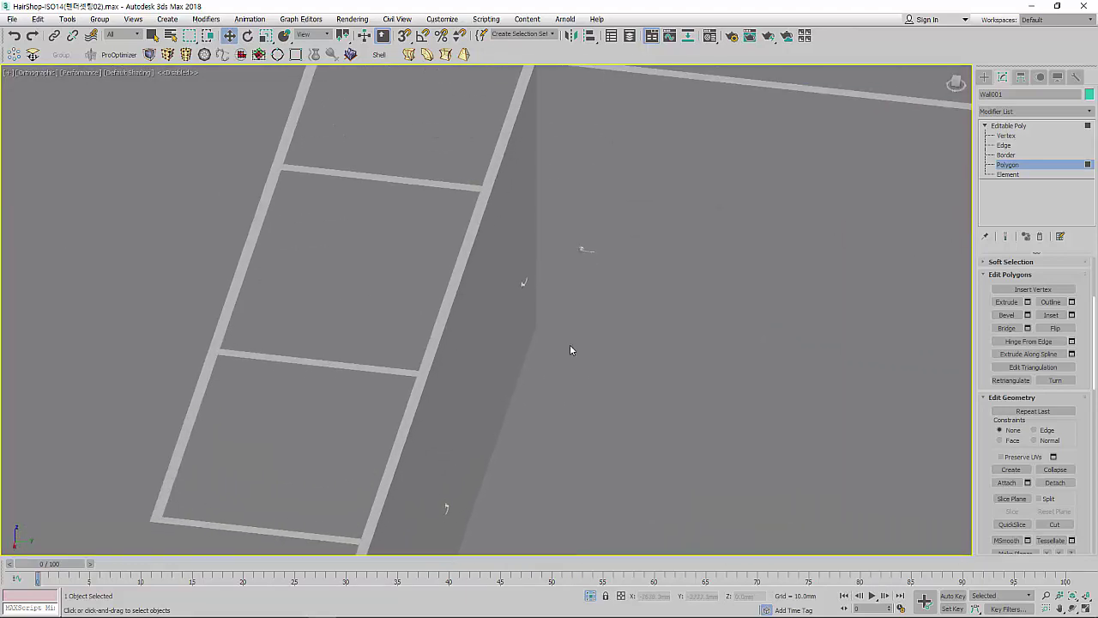
scroll(566, 347, down, 3)
scroll(566, 348, down, 3)
scroll(560, 352, down, 3)
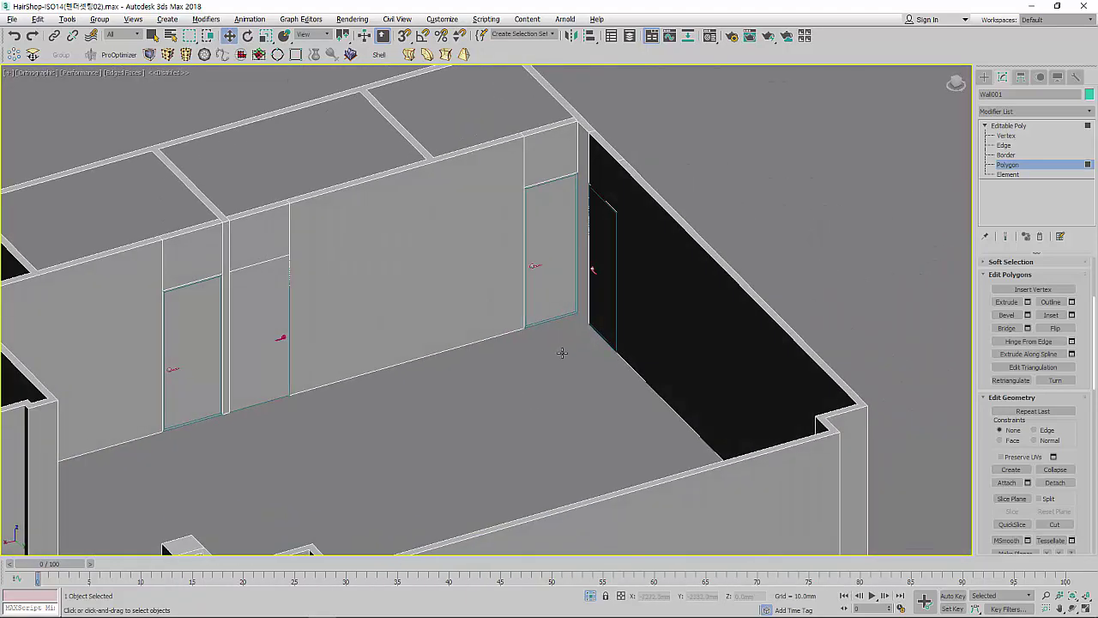
mouse_move(561, 353)
alt+middle_down()
mouse_move(673, 378)
mouse_move(564, 240)
alt+middle_up()
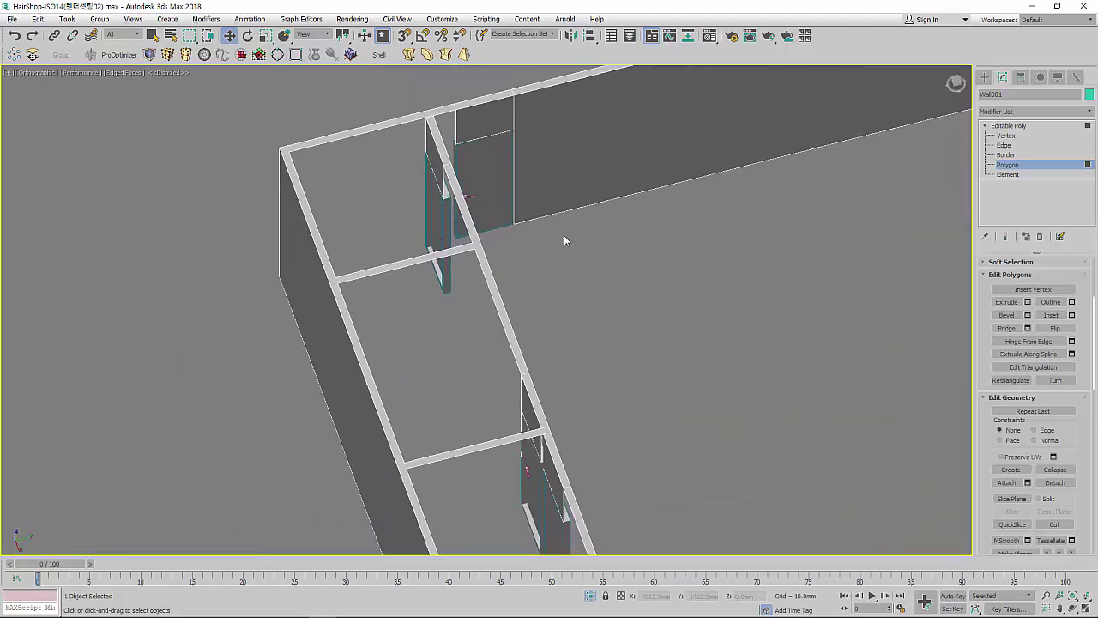
click(388, 269)
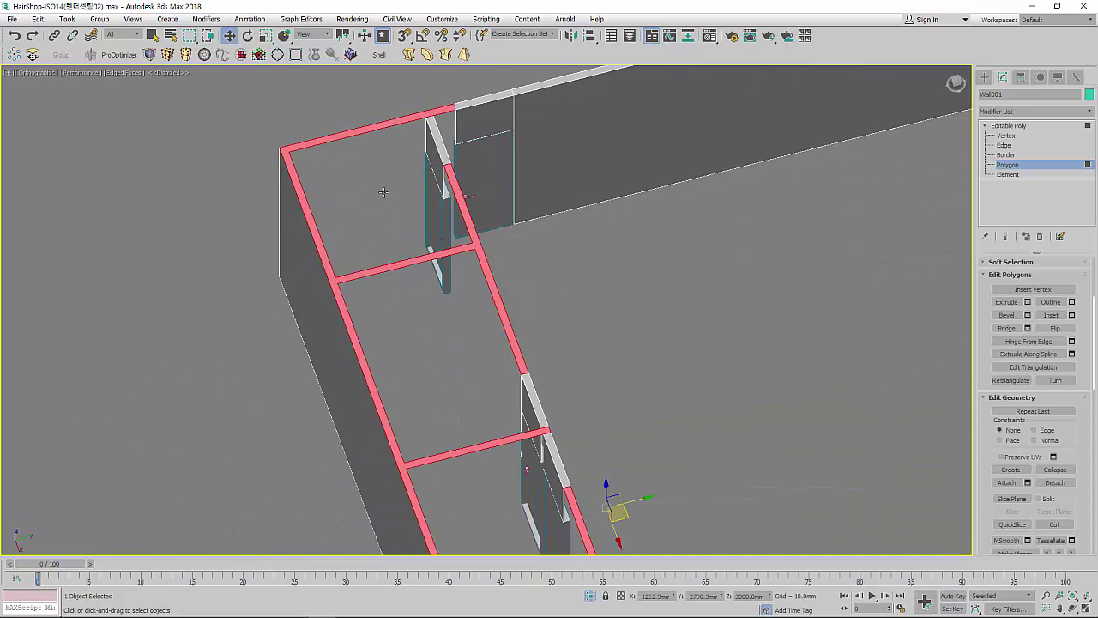
scroll(391, 247, down, 5)
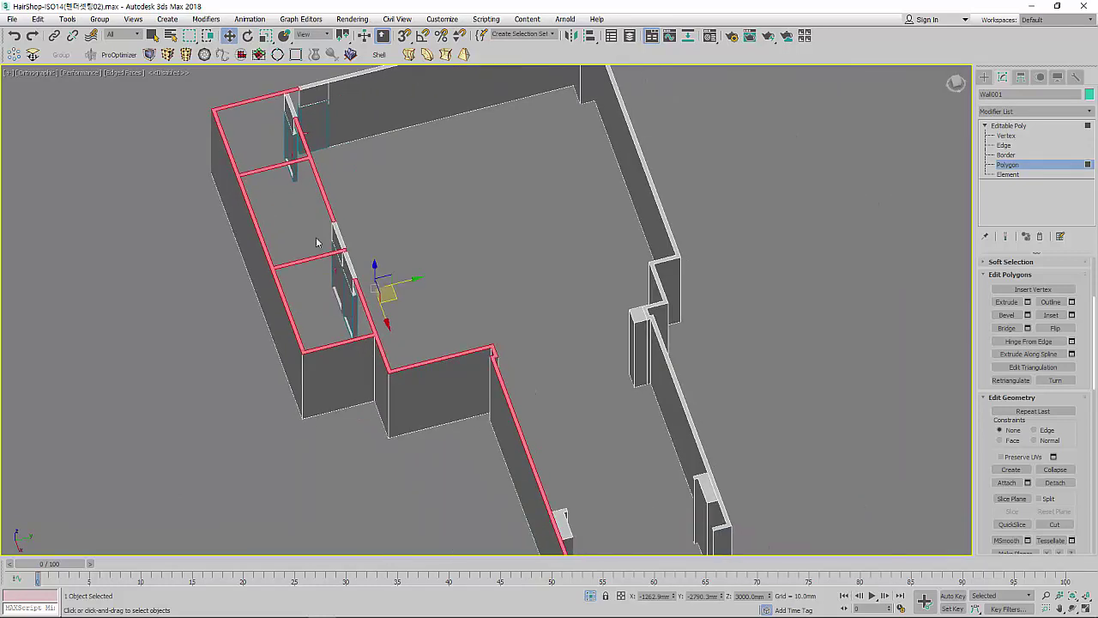
click(359, 369)
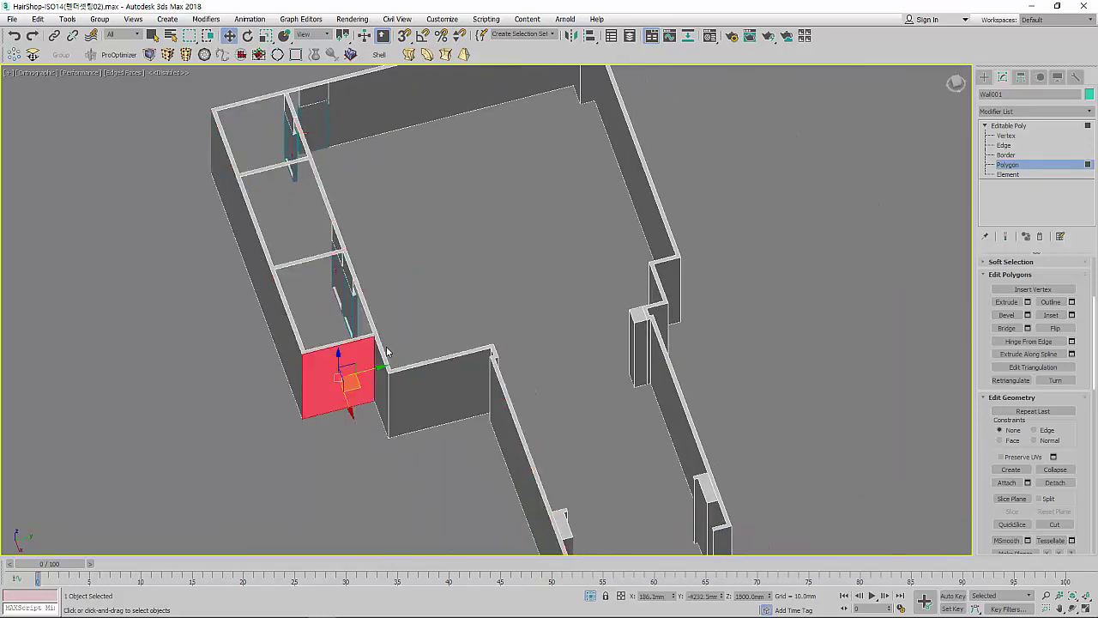
alt+middle_drag(380, 351, 385, 322)
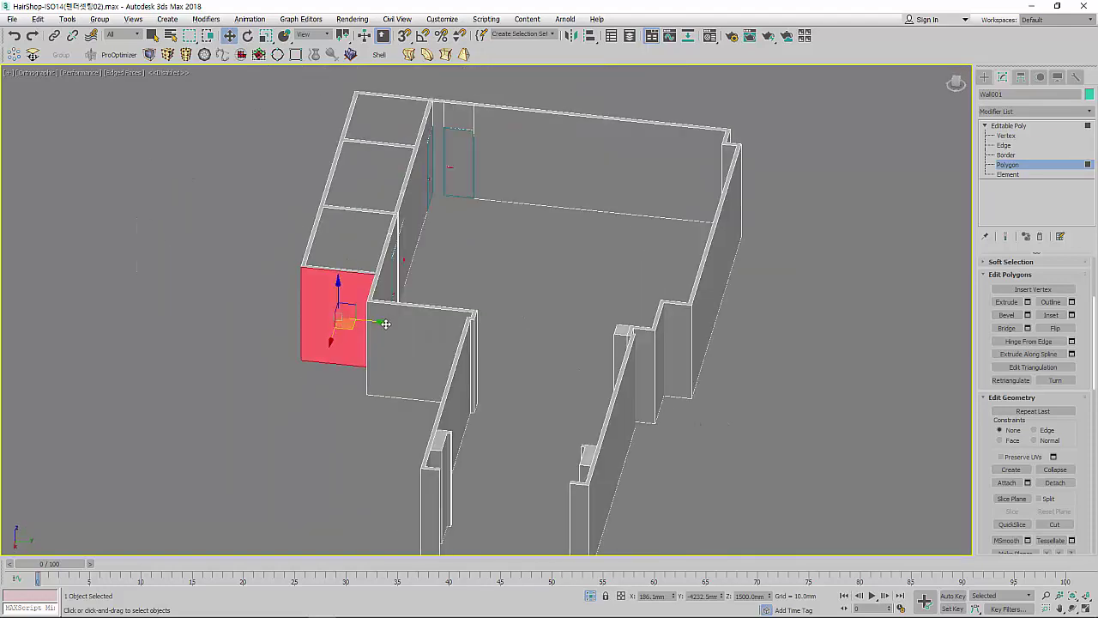
Step: Switch to the Perspective view and orbit to look down into the walls
key(p)
scroll(471, 318, up, 3)
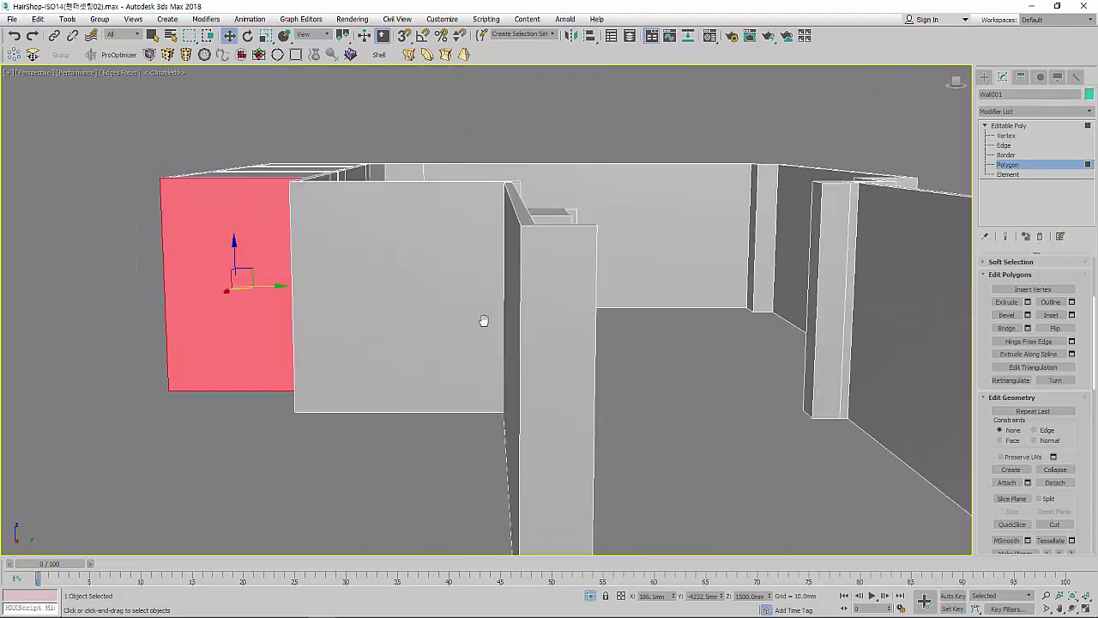
scroll(363, 335, up, 3)
scroll(363, 335, up, 2)
scroll(374, 323, down, 3)
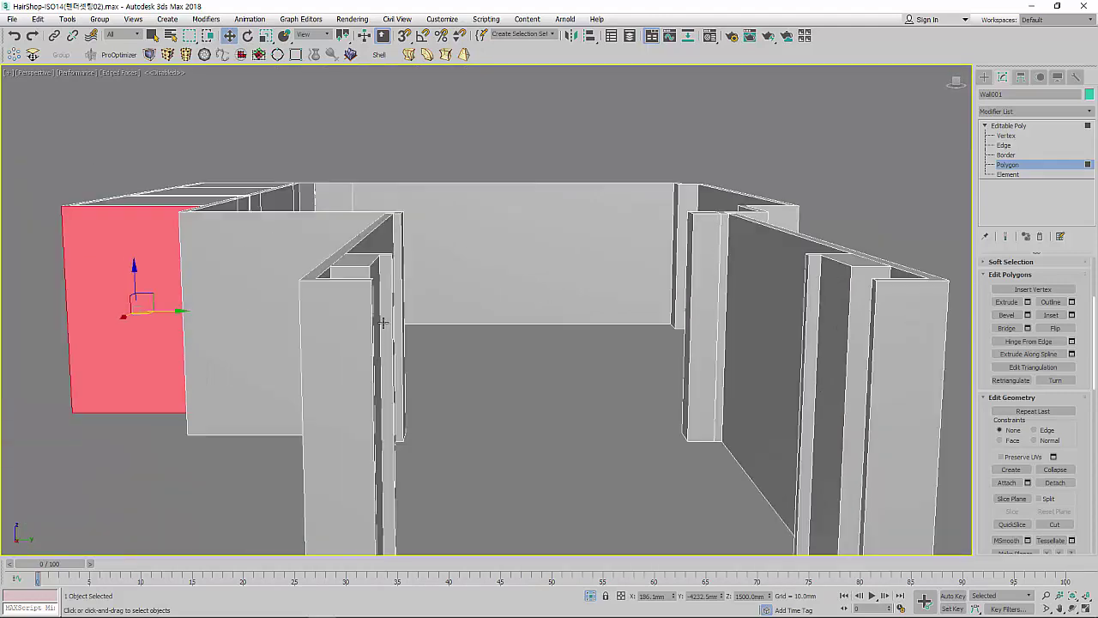
mouse_move(382, 323)
alt+middle_down()
mouse_move(397, 351)
mouse_move(168, 354)
mouse_move(318, 356)
alt+middle_up()
scroll(204, 360, down, 3)
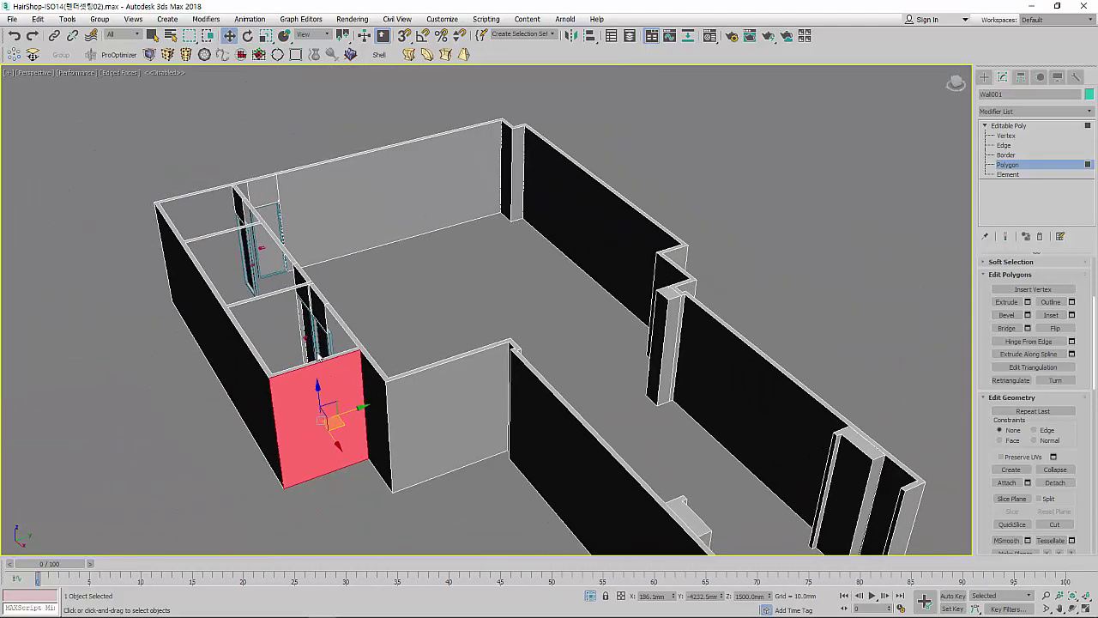
Step: Put Wall001's Editable Poly at Element sub-object level
click(1008, 174)
click(349, 477)
scroll(381, 366, down, 3)
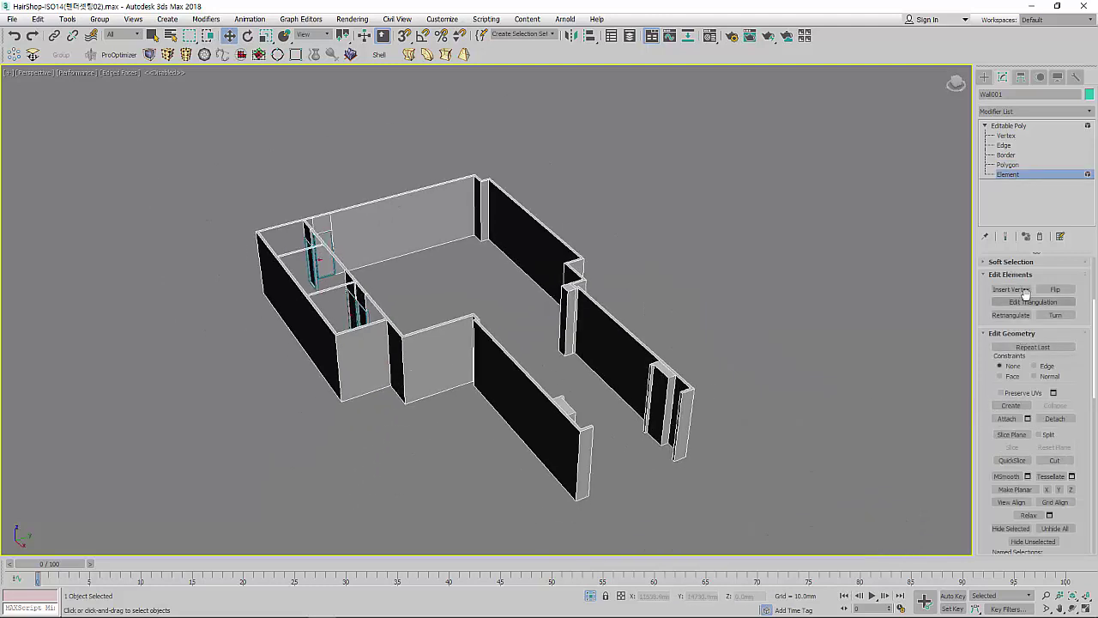
Step: Turn on the Slice Plane for the wall elements and switch to the Front view
click(1021, 441)
scroll(484, 316, down, 2)
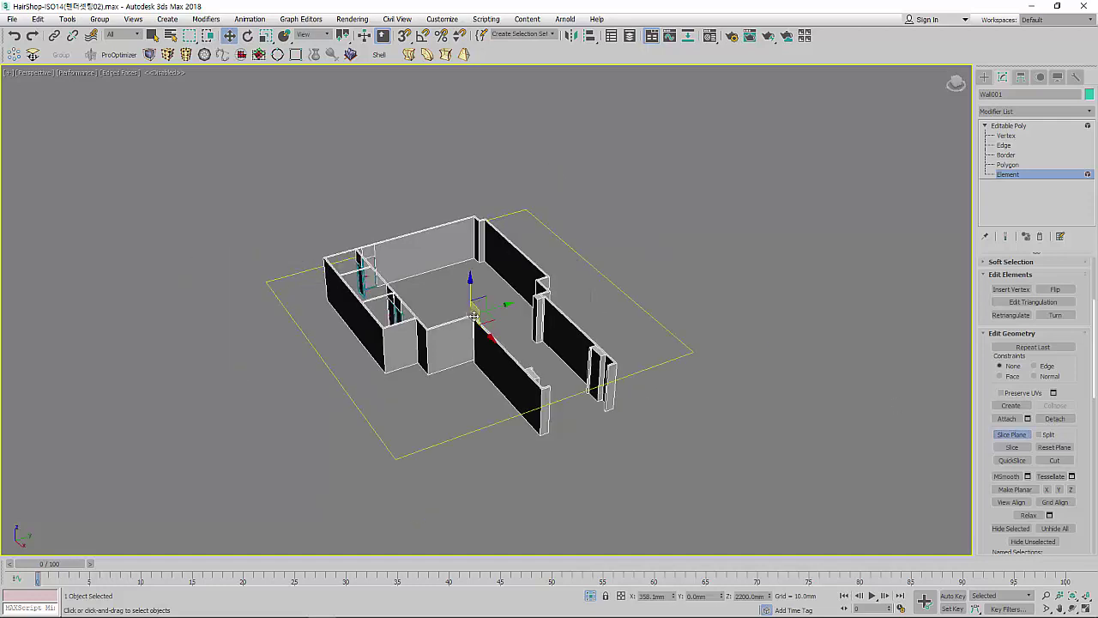
scroll(484, 316, down, 2)
key(f)
scroll(500, 361, down, 1)
scroll(509, 274, down, 2)
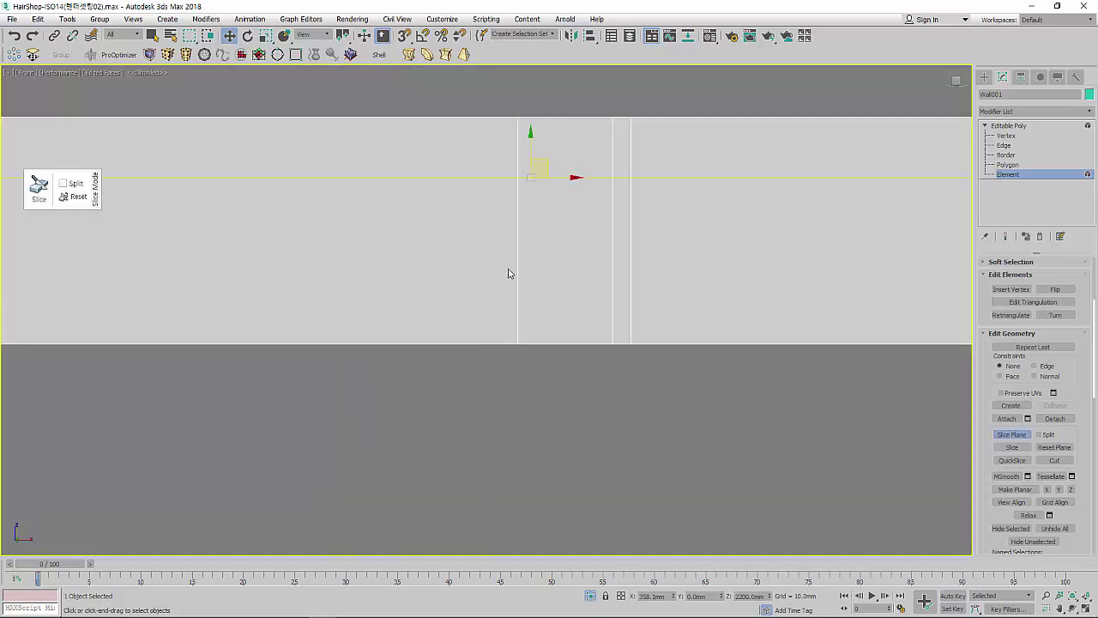
scroll(510, 274, down, 2)
Step: With angle snap on, rotate the slice plane vertical so it runs horizontally across the Top view plan
click(422, 38)
click(248, 36)
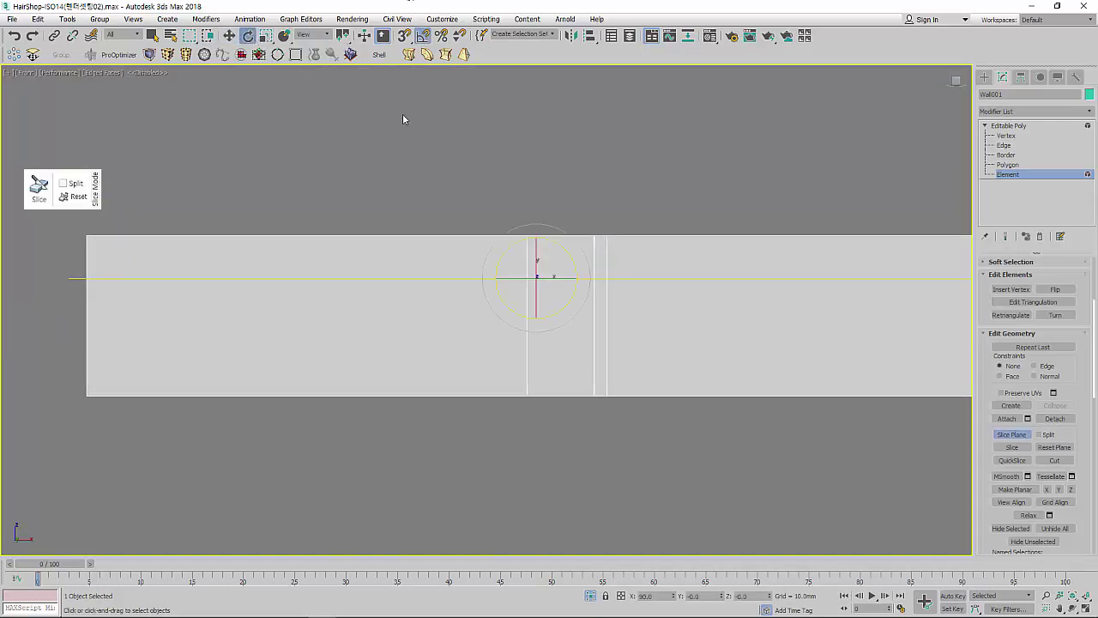
drag(585, 253, 595, 304)
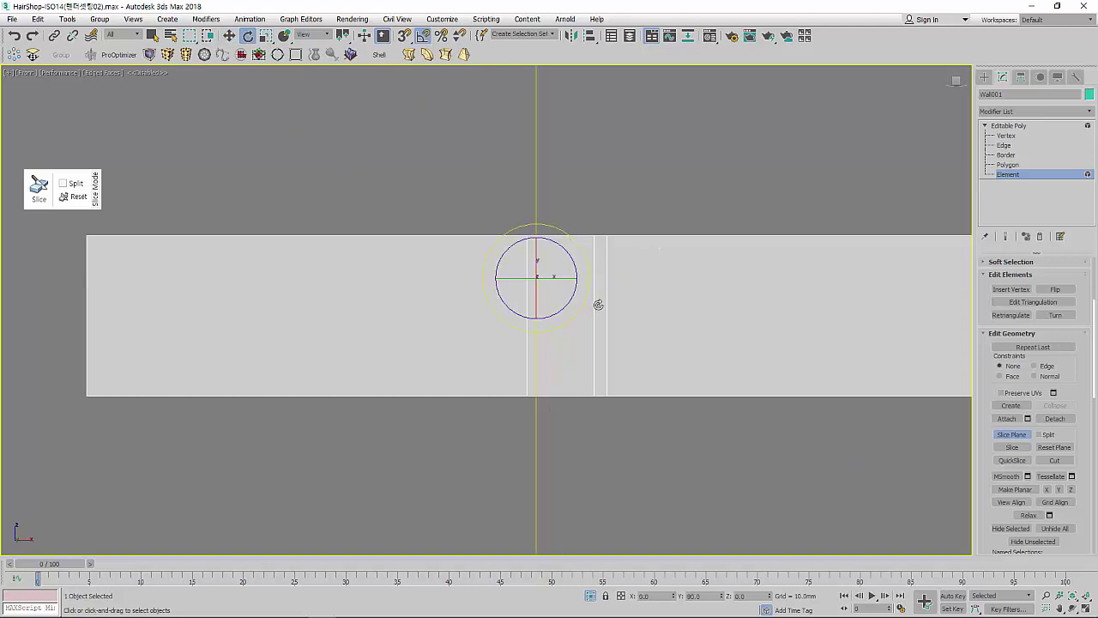
scroll(549, 302, down, 2)
key(t)
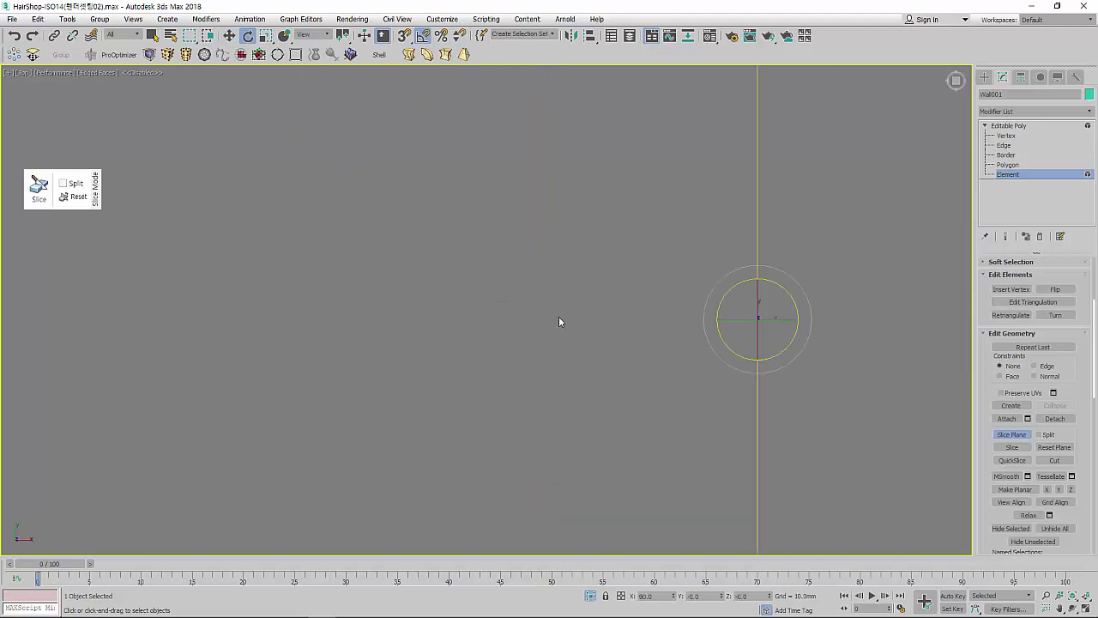
scroll(570, 307, up, 2)
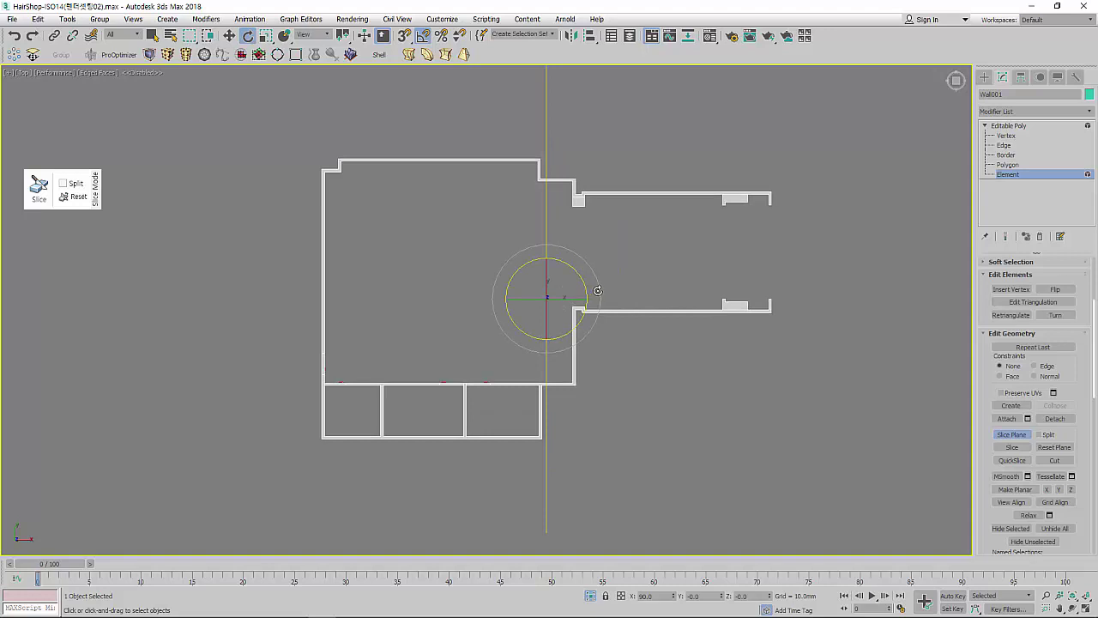
drag(597, 290, 594, 238)
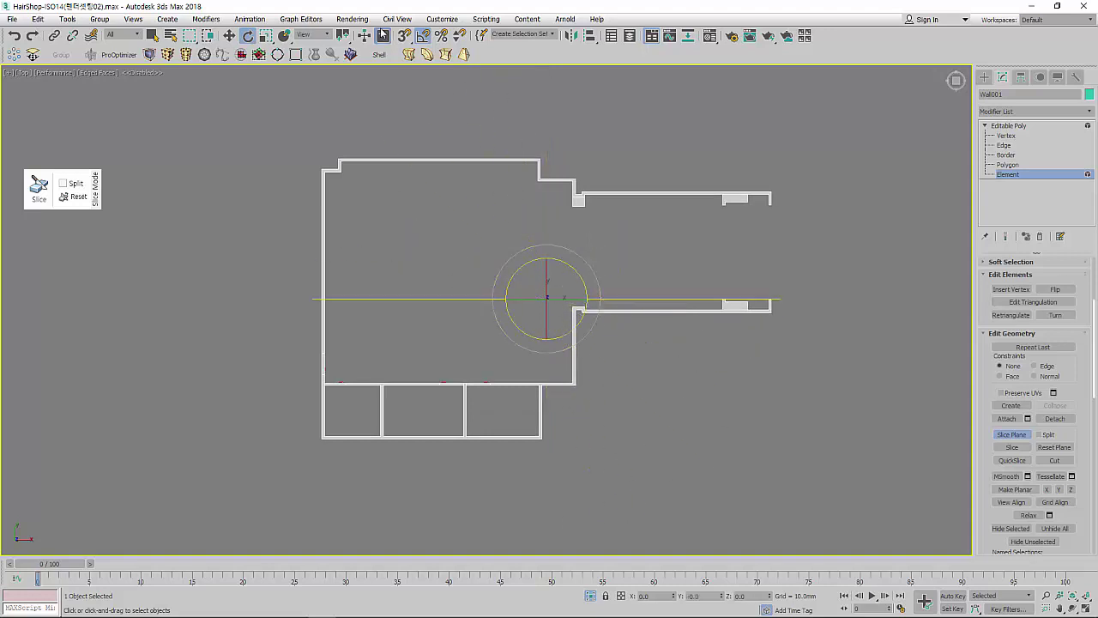
Step: With snapping on, move the slice plane onto the front wall line and orbit to check it in 3D
click(229, 35)
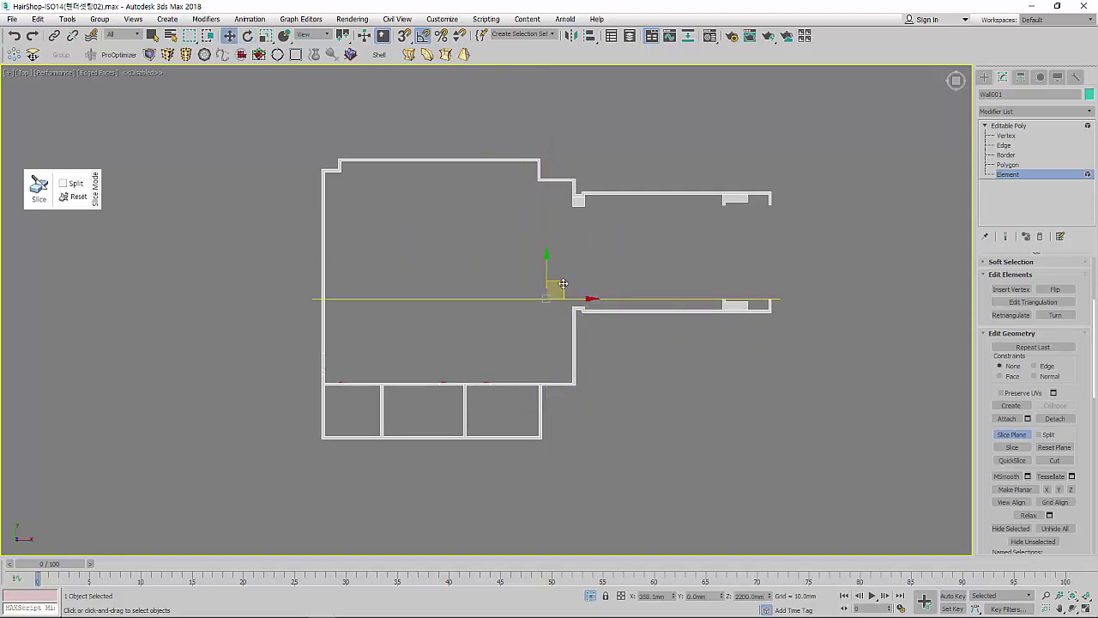
key(s)
drag(563, 283, 488, 392)
scroll(488, 392, up, 5)
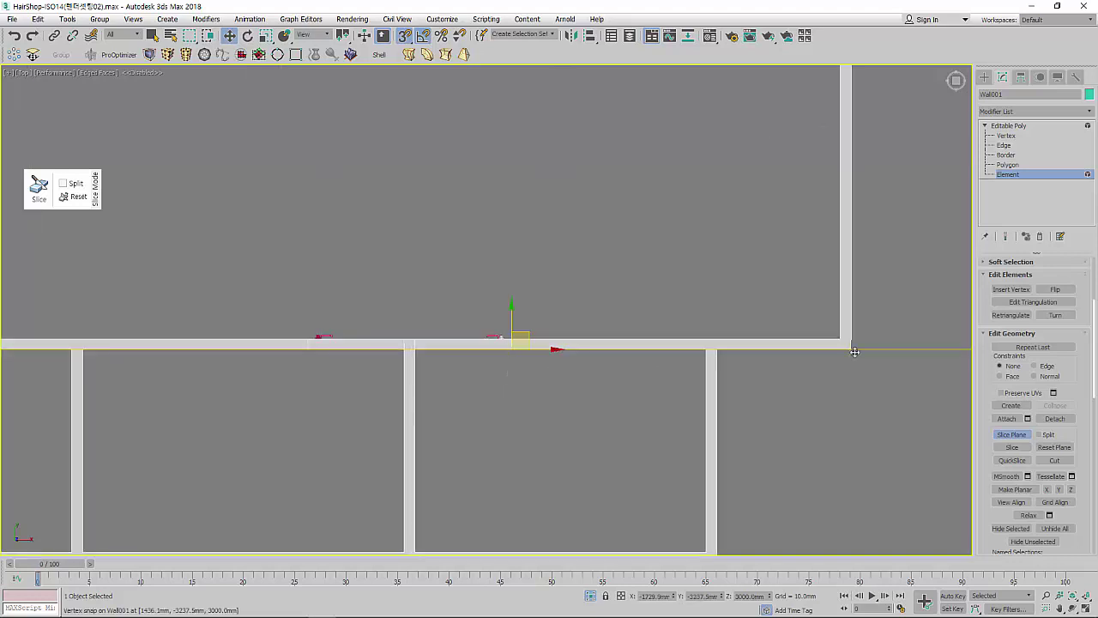
scroll(853, 348, down, 2)
scroll(821, 355, down, 5)
mouse_move(748, 367)
alt+middle_down()
mouse_move(735, 342)
mouse_move(657, 318)
mouse_move(652, 303)
mouse_move(783, 354)
mouse_move(734, 338)
alt+middle_up()
Step: Check the snap settings, nudge the slice plane onto the wall edge in Top view, then angle and recentre the view
right_click(405, 35)
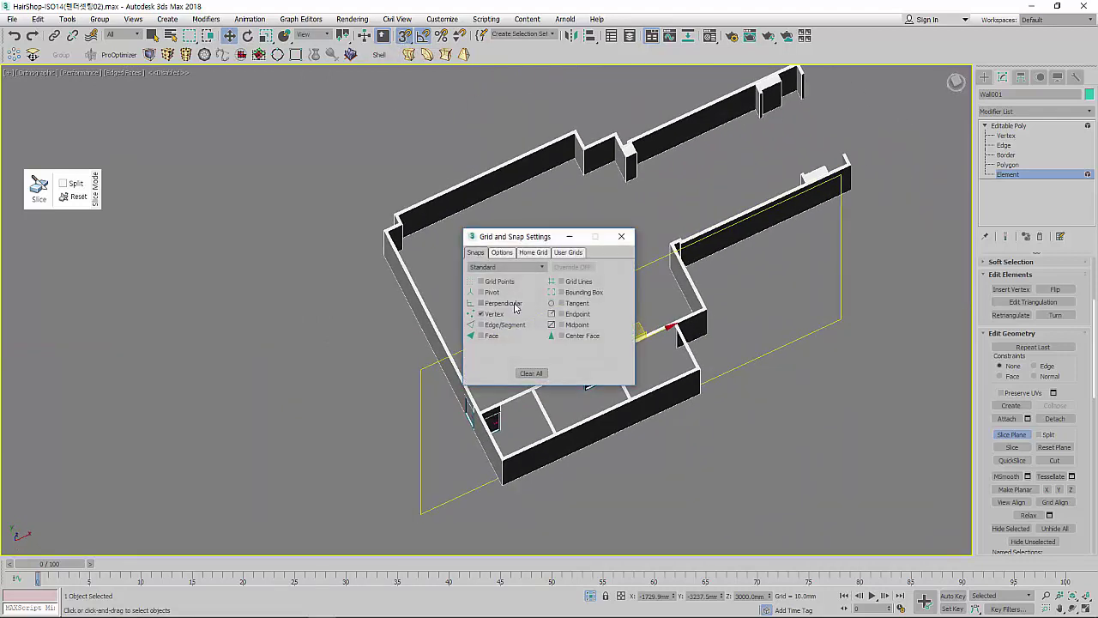
click(622, 237)
scroll(592, 276, up, 2)
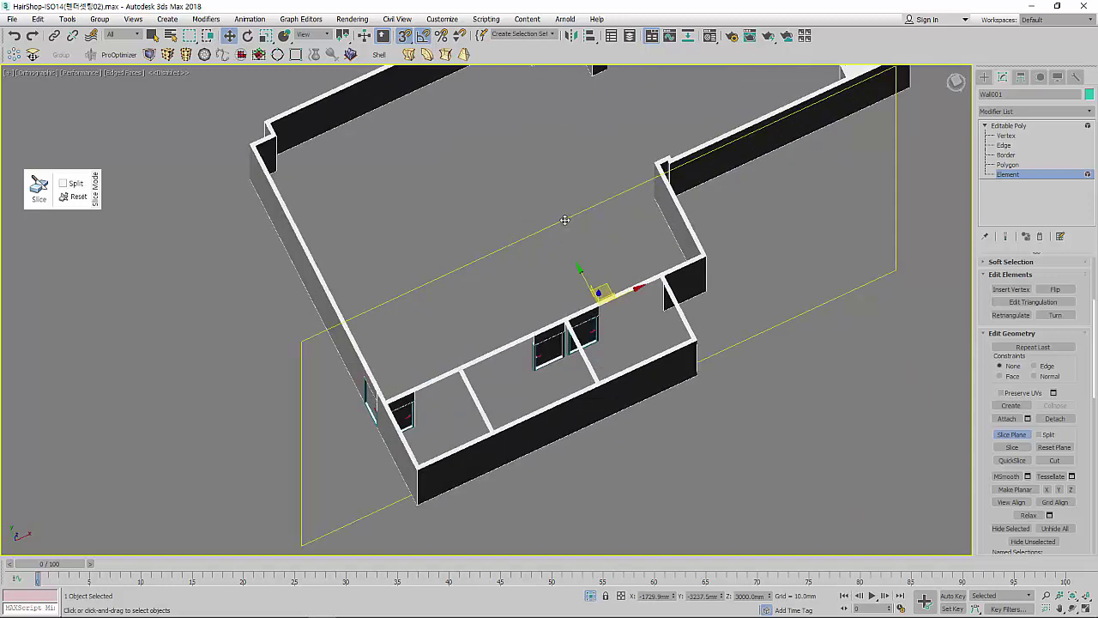
key(t)
scroll(553, 259, down, 3)
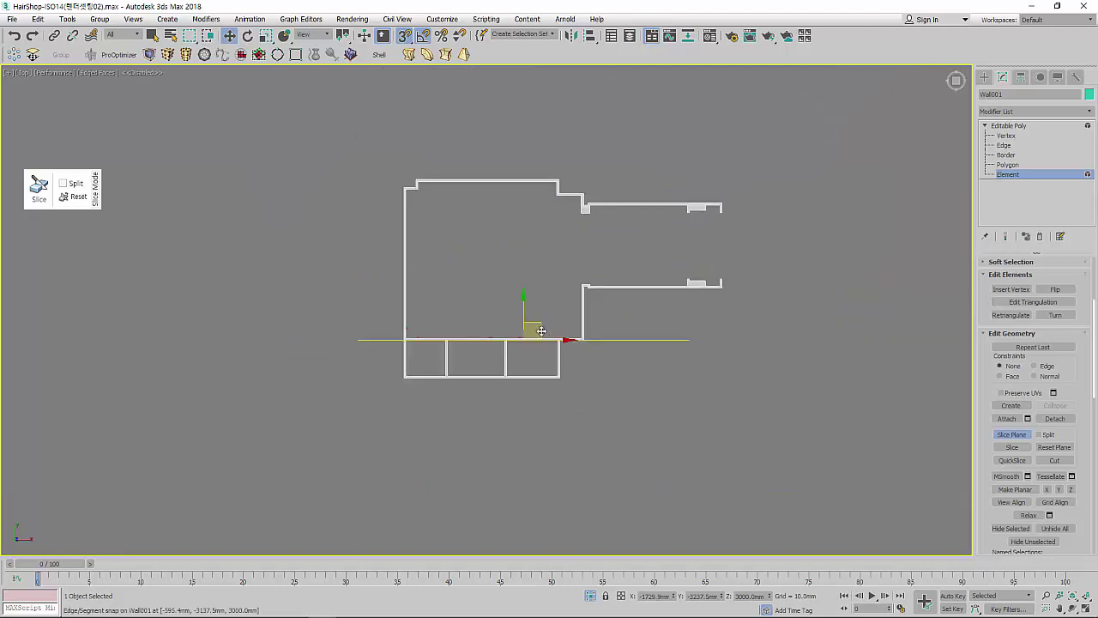
scroll(558, 275, up, 2)
mouse_move(540, 297)
mouse_down()
mouse_move(540, 281)
mouse_move(545, 298)
mouse_up()
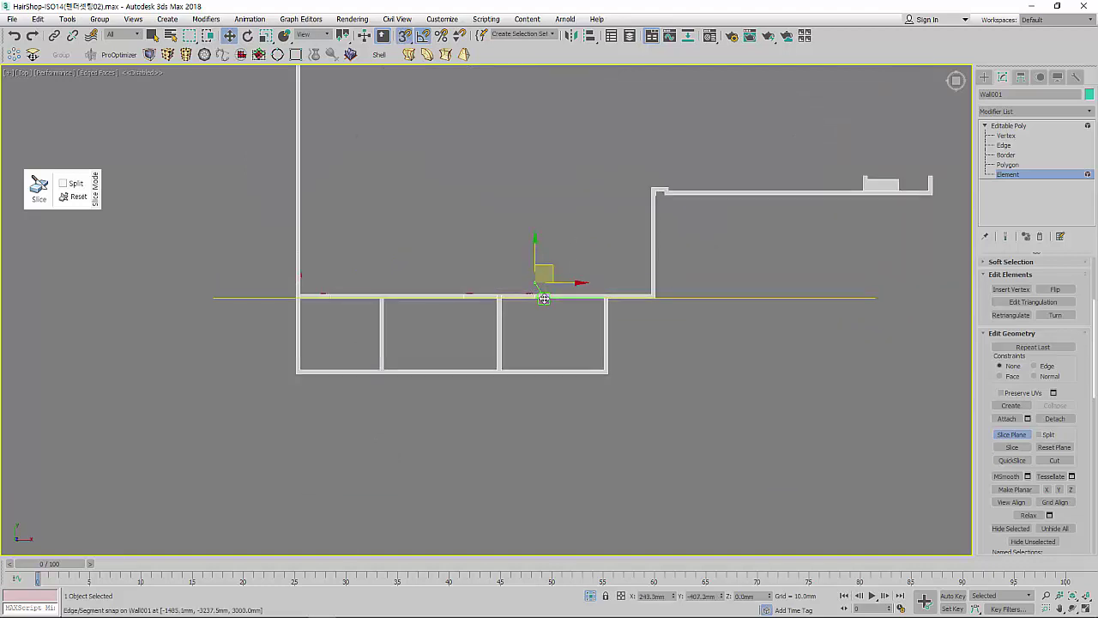
alt+middle_drag(632, 329, 815, 369)
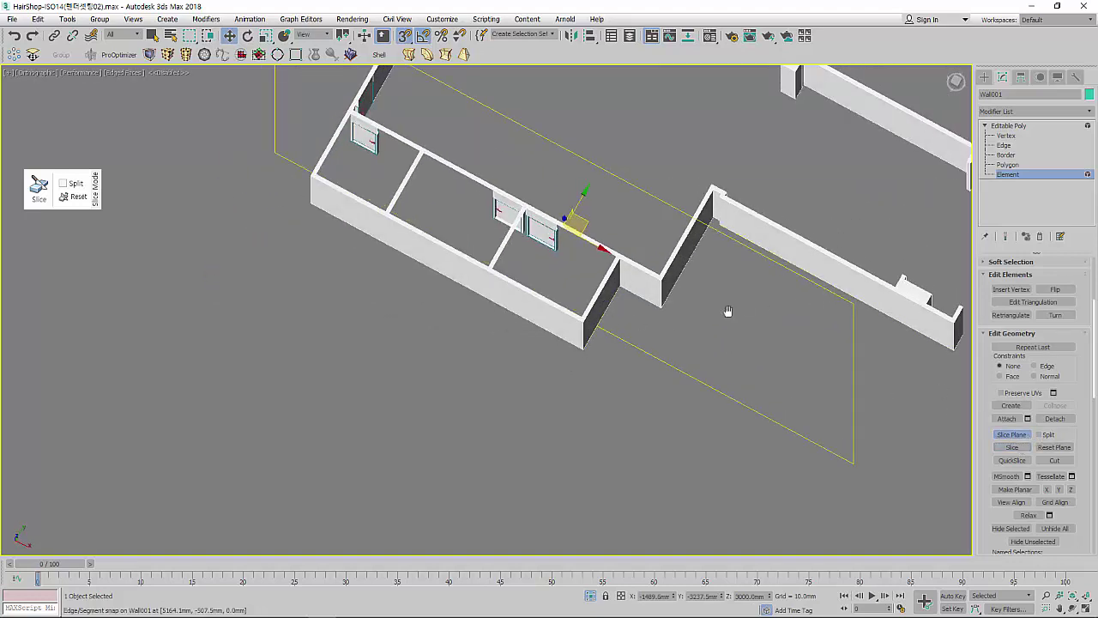
middle_drag(728, 307, 653, 338)
Step: Turn off the Slice Plane and 3D snapping, testing face selections at Polygon level
click(1012, 434)
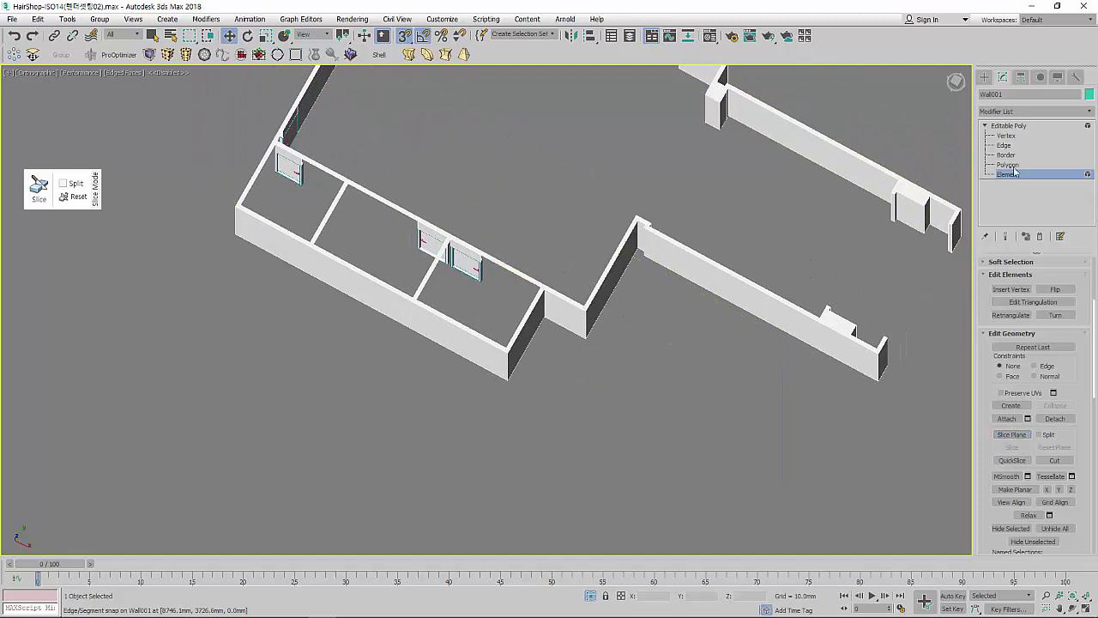
click(1008, 164)
drag(464, 329, 461, 324)
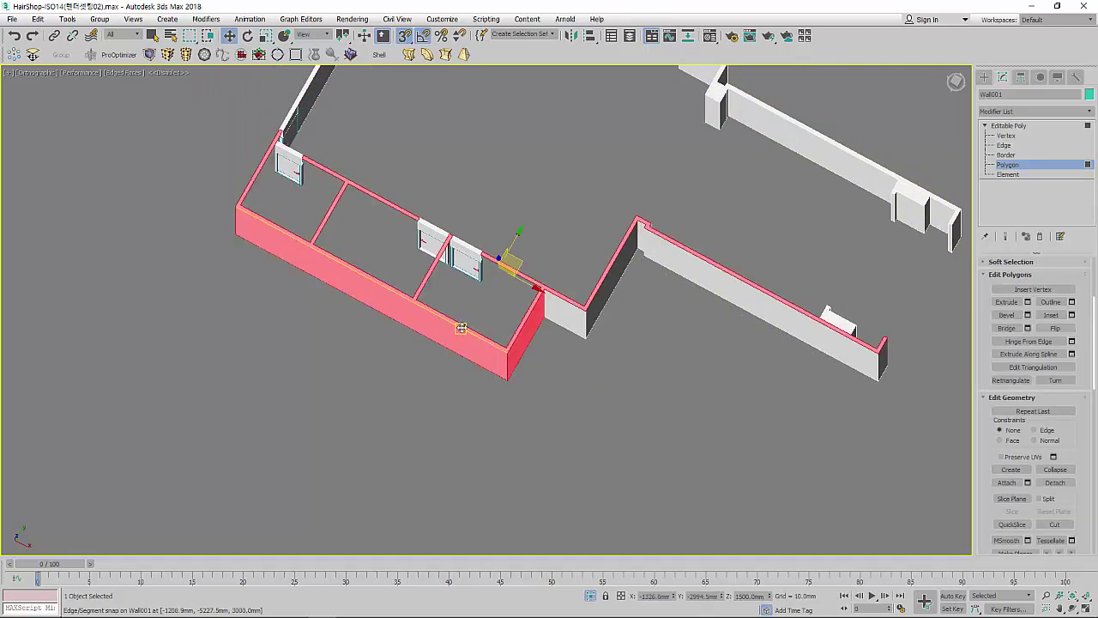
key(ctrl+d)
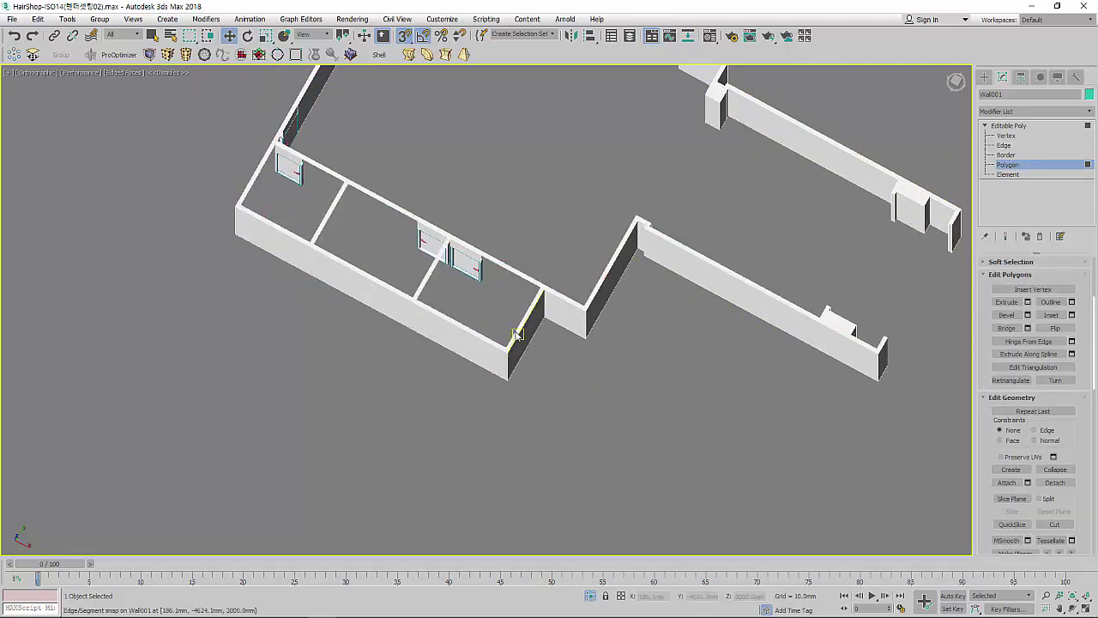
click(404, 36)
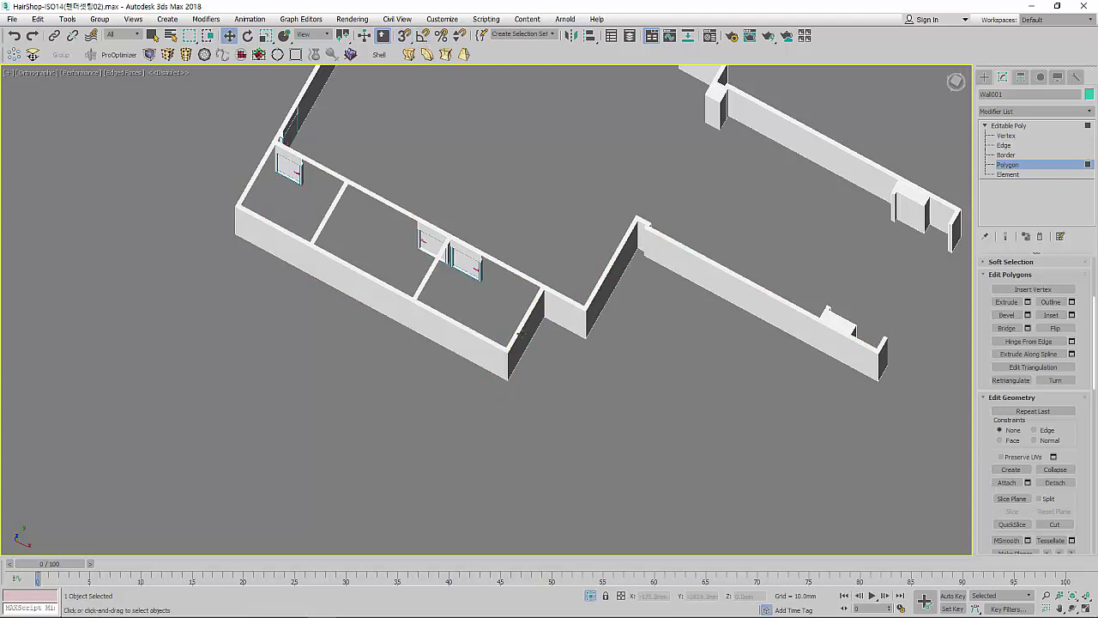
click(515, 332)
scroll(546, 282, up, 2)
scroll(547, 277, up, 4)
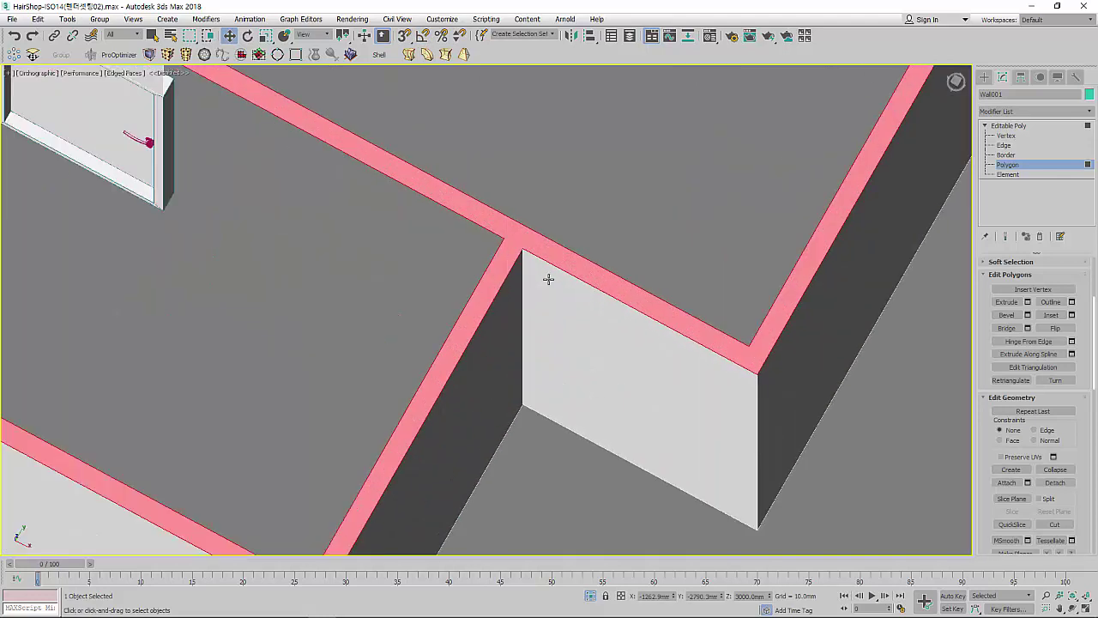
scroll(547, 277, down, 2)
scroll(547, 277, down, 3)
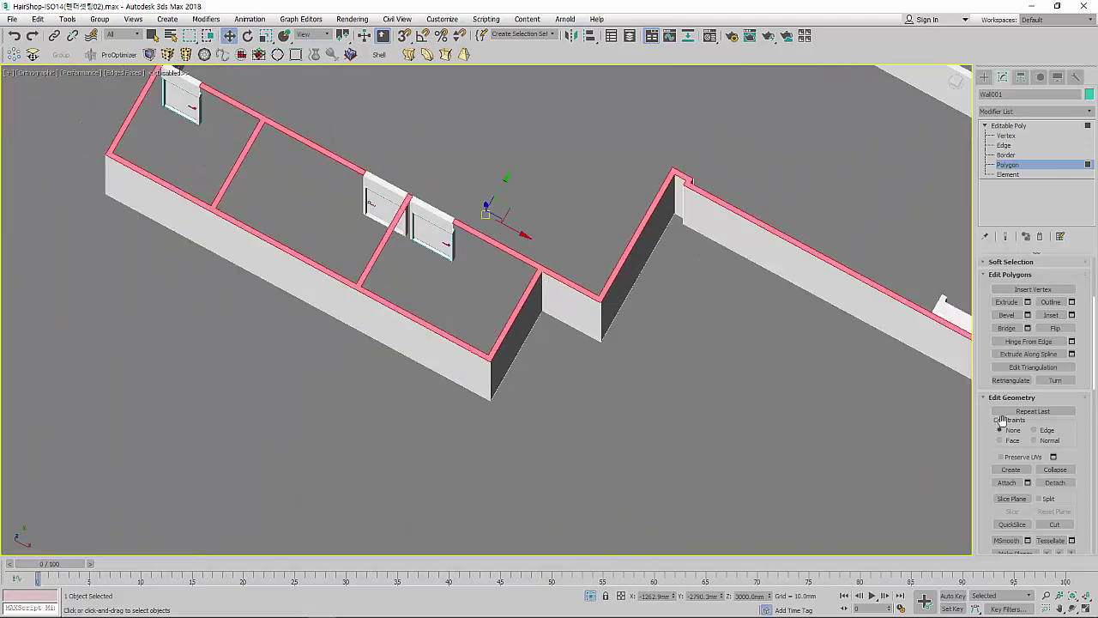
Step: Select the whole wall element and slice it along the front wall line, then turn the Slice Plane off
click(1021, 175)
click(516, 334)
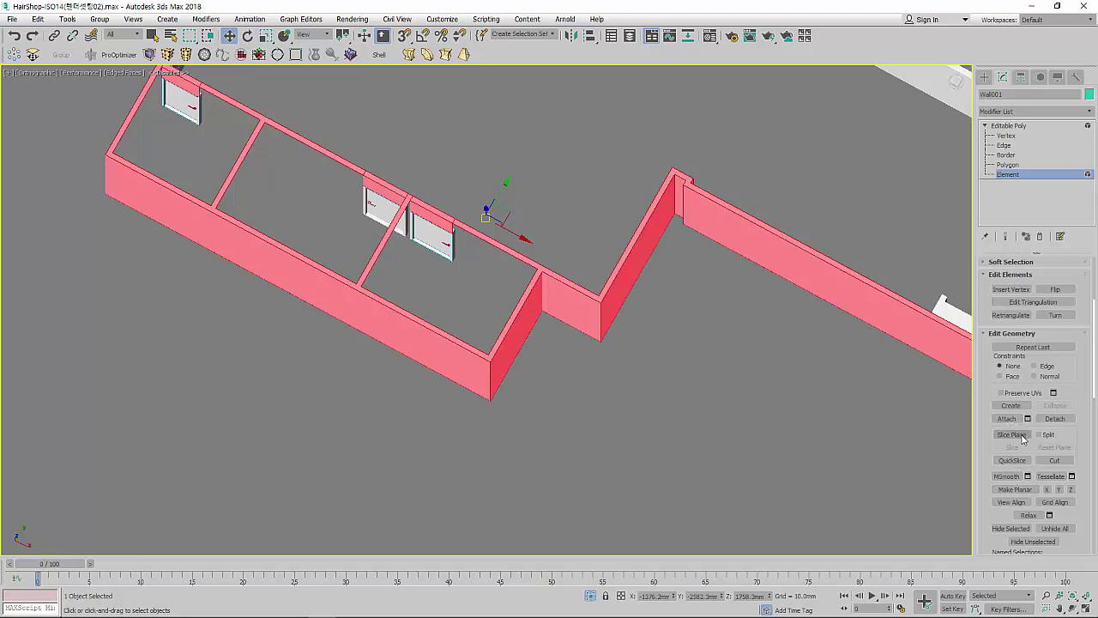
click(1012, 434)
click(1022, 449)
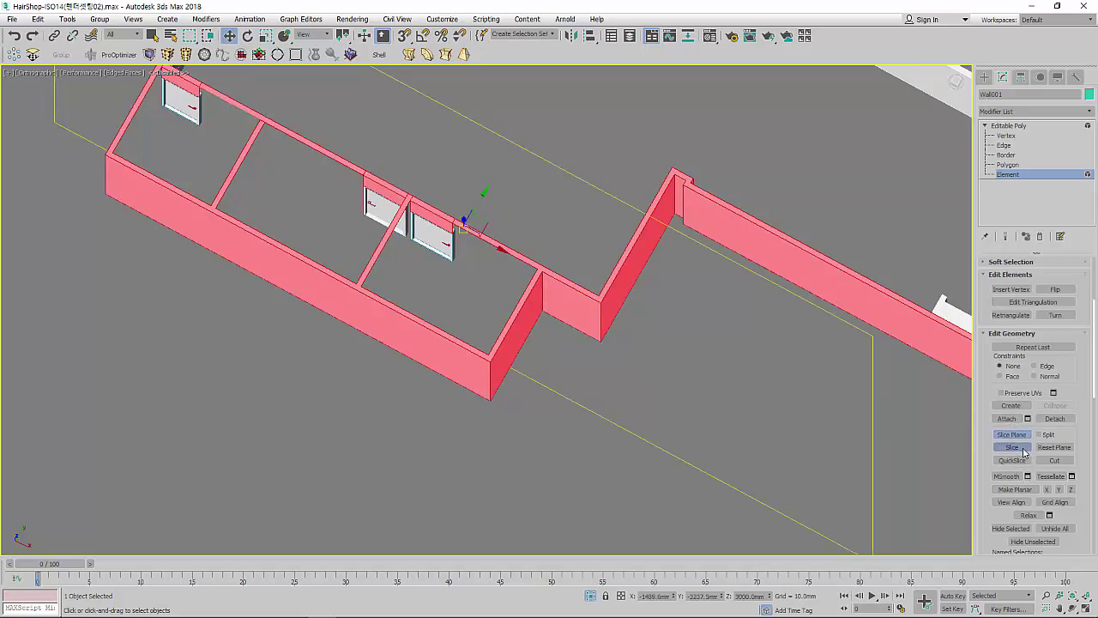
scroll(566, 286, up, 3)
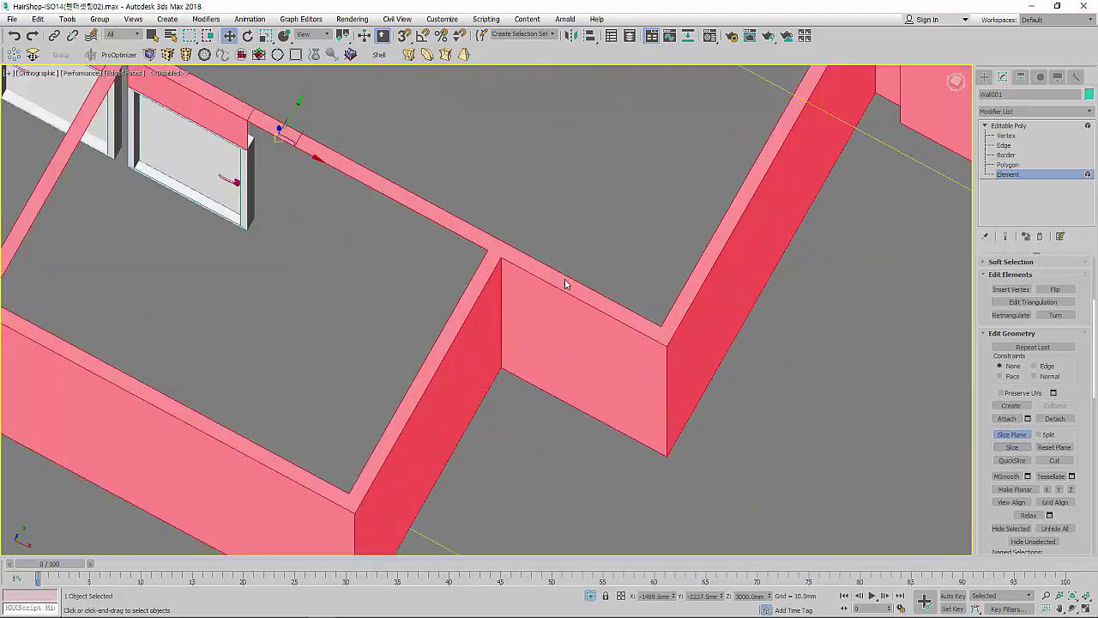
scroll(568, 292, up, 2)
click(1012, 434)
Step: Deselect the walls and, at Polygon level, pick the corner faces and a wall face from a low front view
click(890, 413)
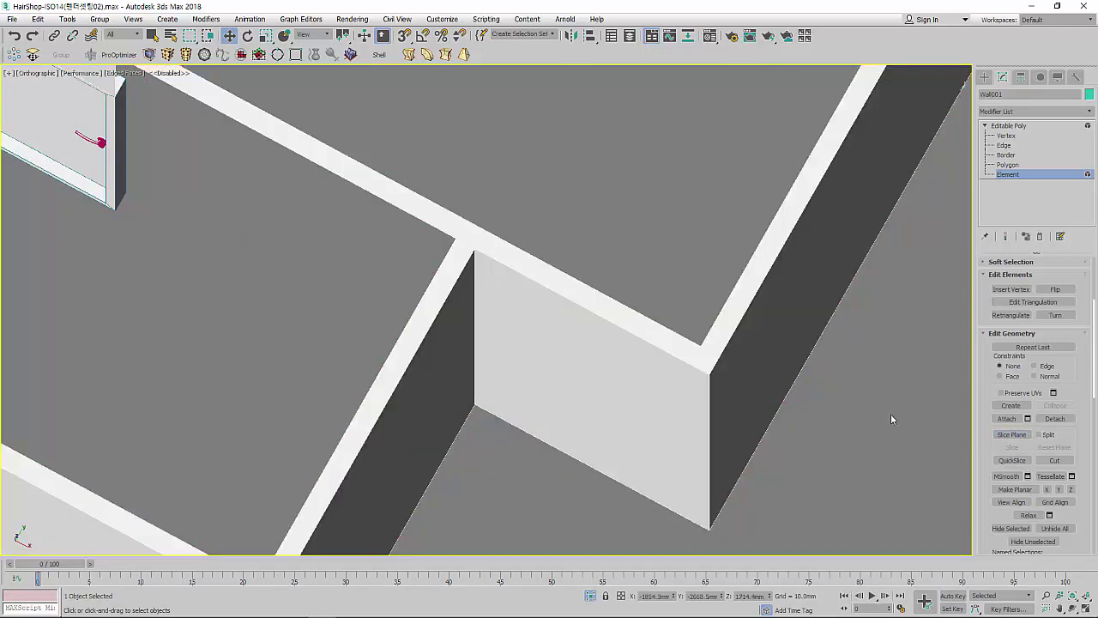
click(1009, 163)
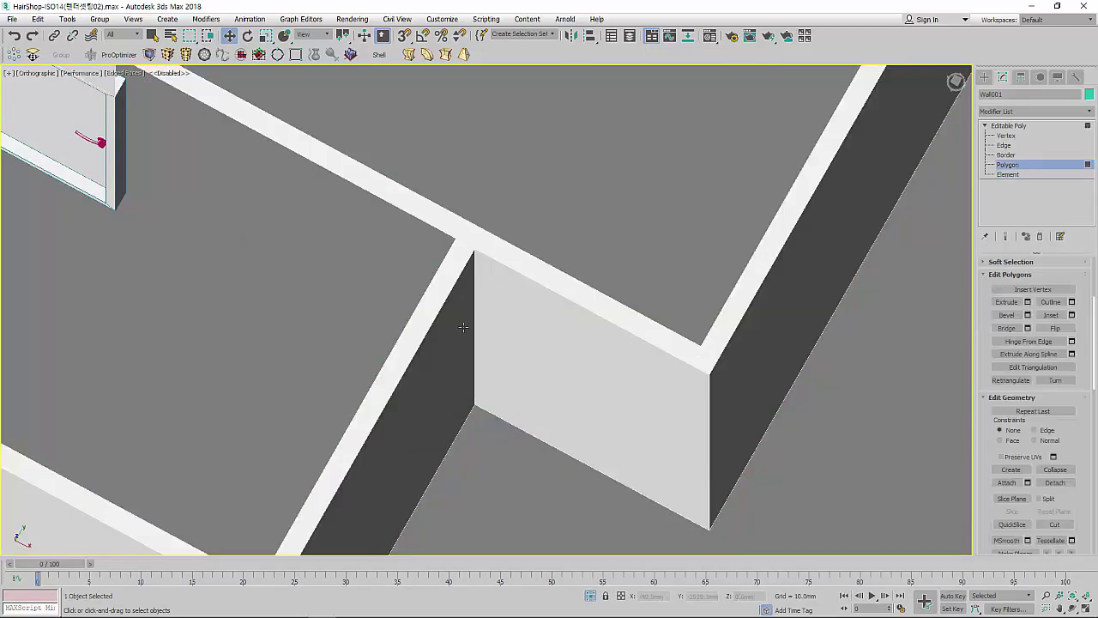
click(420, 326)
scroll(451, 329, down, 5)
mouse_move(520, 351)
alt+middle_down()
mouse_move(471, 326)
mouse_move(451, 297)
mouse_move(465, 265)
mouse_move(486, 287)
mouse_move(483, 363)
alt+middle_up()
click(466, 312)
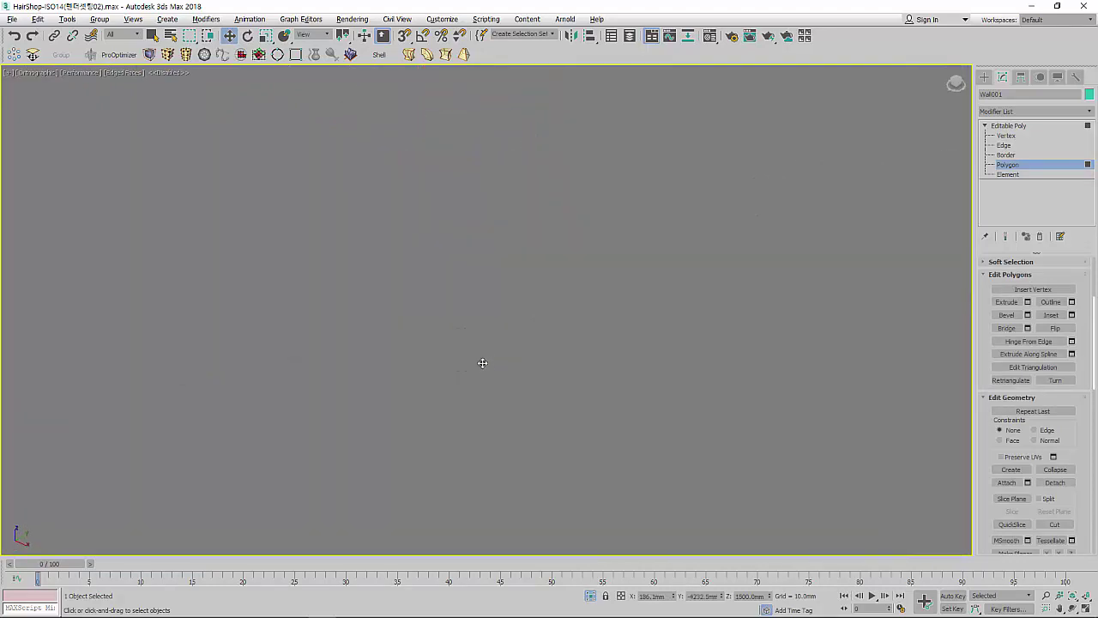
Step: Select the whole wall element and view it from the other side in Perspective
click(1085, 596)
scroll(652, 380, down, 3)
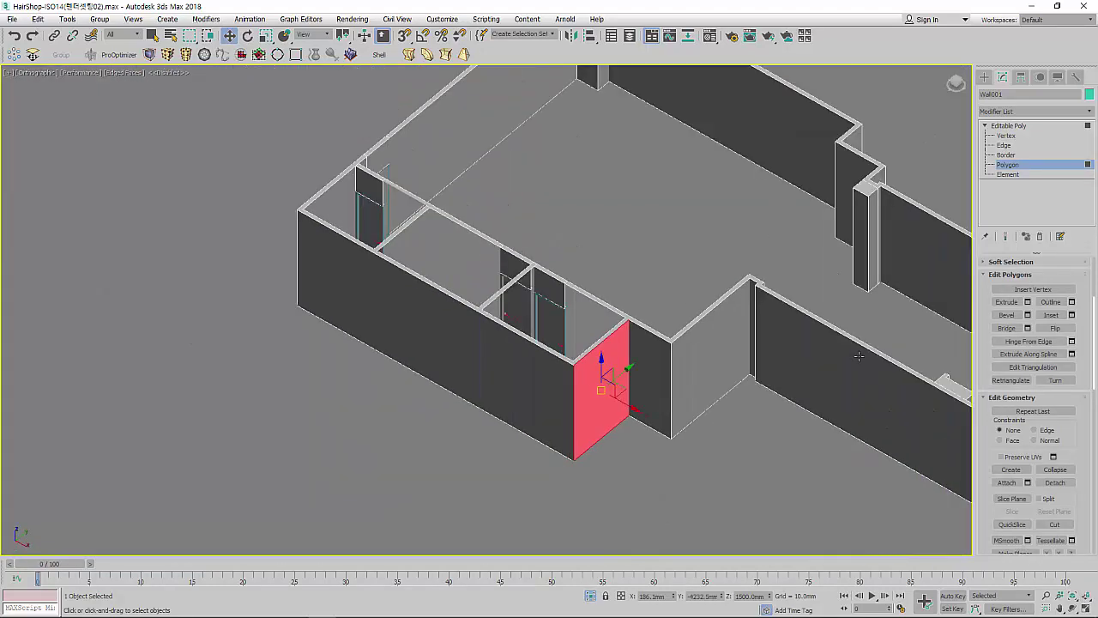
click(1036, 176)
click(712, 330)
alt+middle_drag(723, 329, 824, 361)
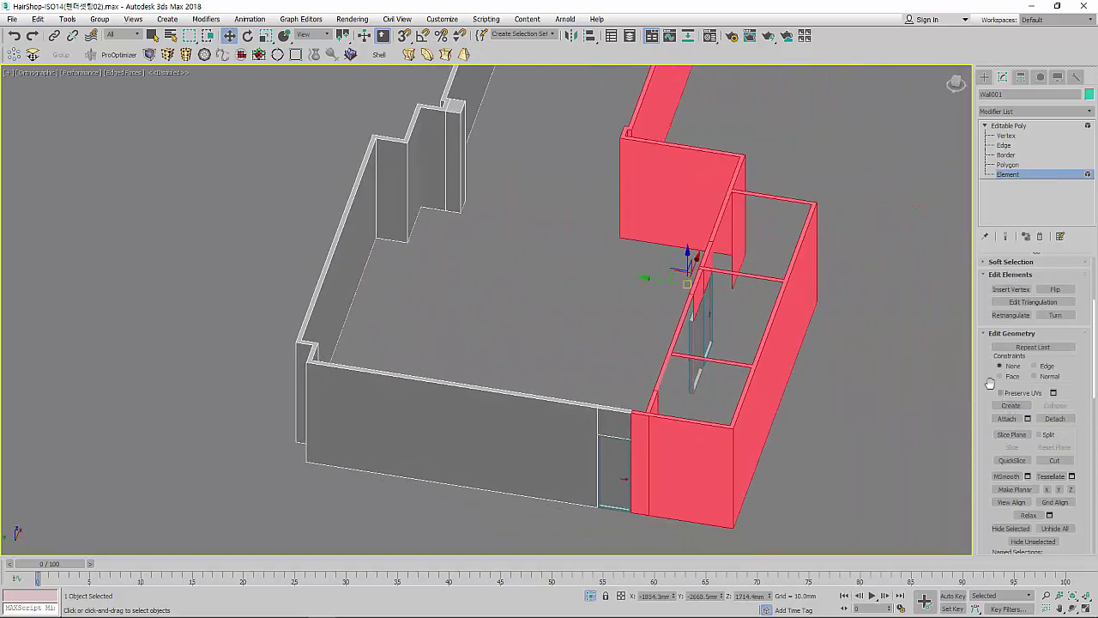
key(p)
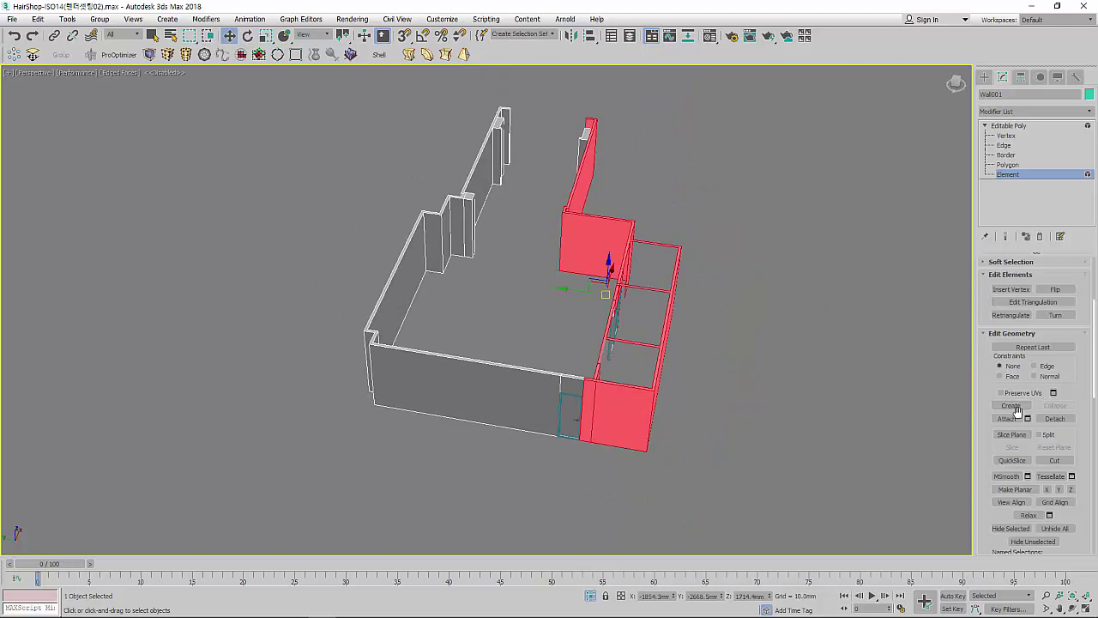
Step: Enable the Slice Plane and make a first cut through the walls at its current position
click(1028, 439)
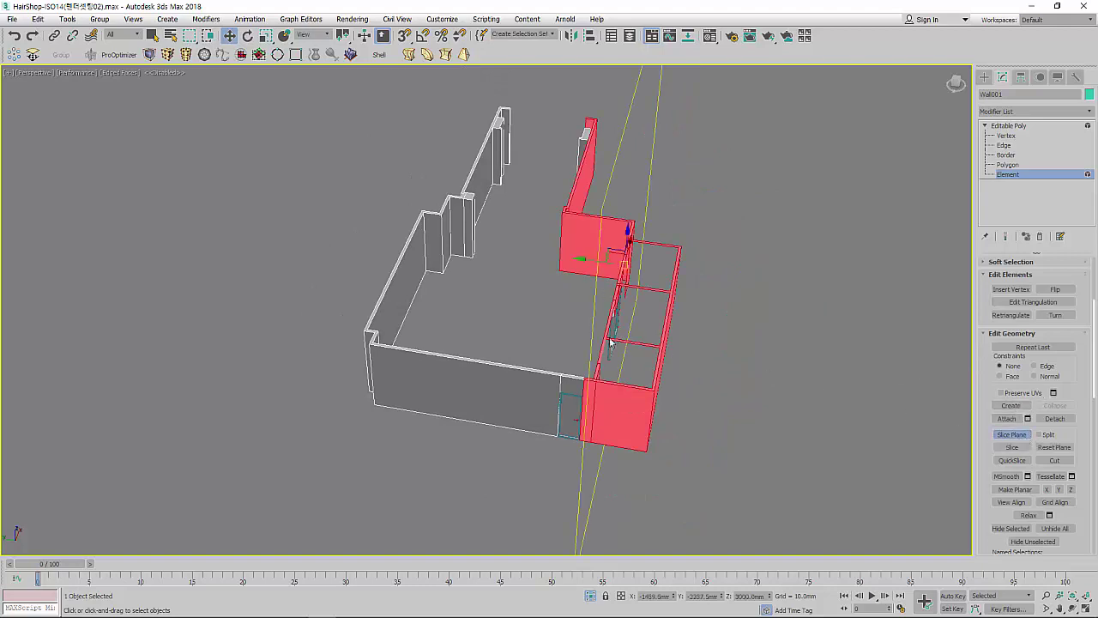
scroll(612, 341, up, 2)
scroll(619, 347, up, 2)
mouse_move(625, 346)
middle_down()
mouse_move(589, 375)
mouse_move(677, 299)
mouse_move(671, 312)
middle_up()
scroll(635, 314, down, 3)
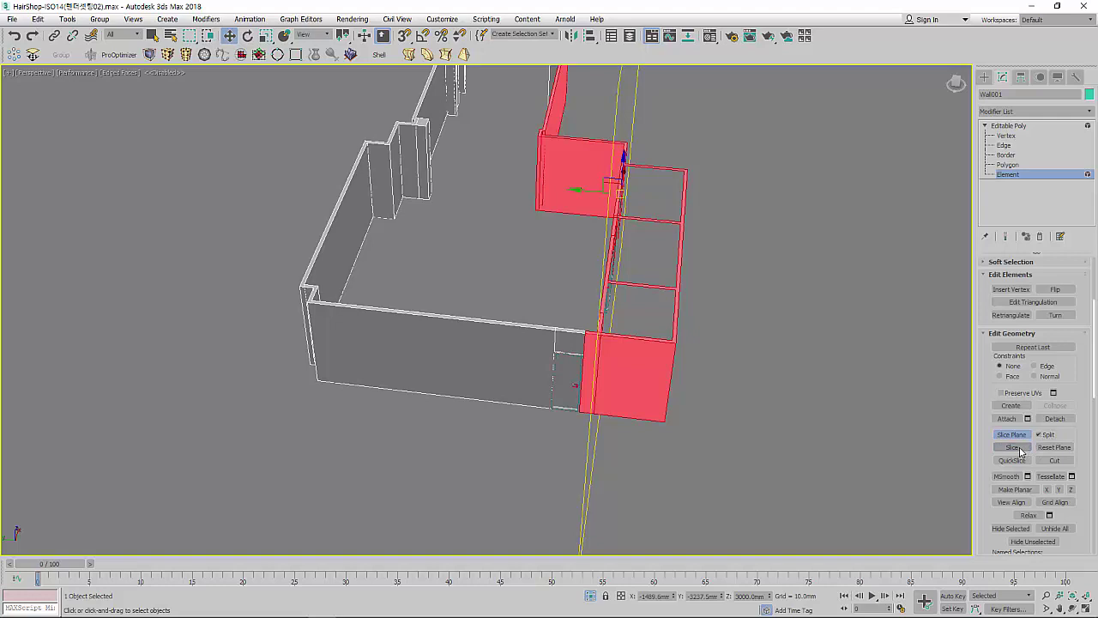
click(1020, 453)
Step: Move the slice plane beside the door wall, nudge it slightly right, and slice again
scroll(678, 279, up, 5)
scroll(609, 270, down, 5)
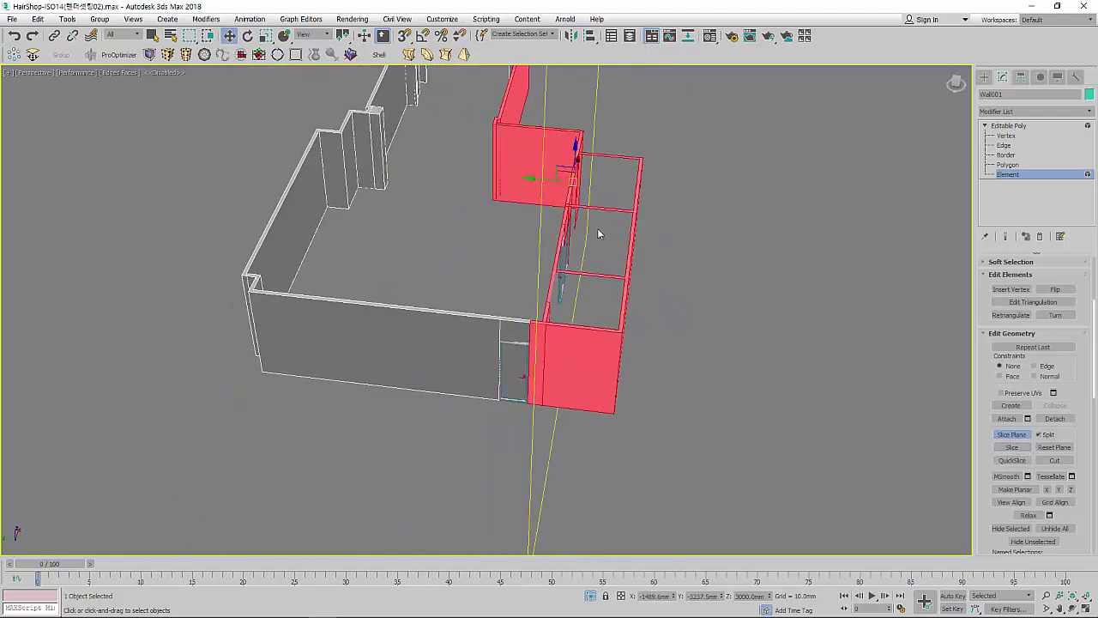
drag(553, 180, 581, 245)
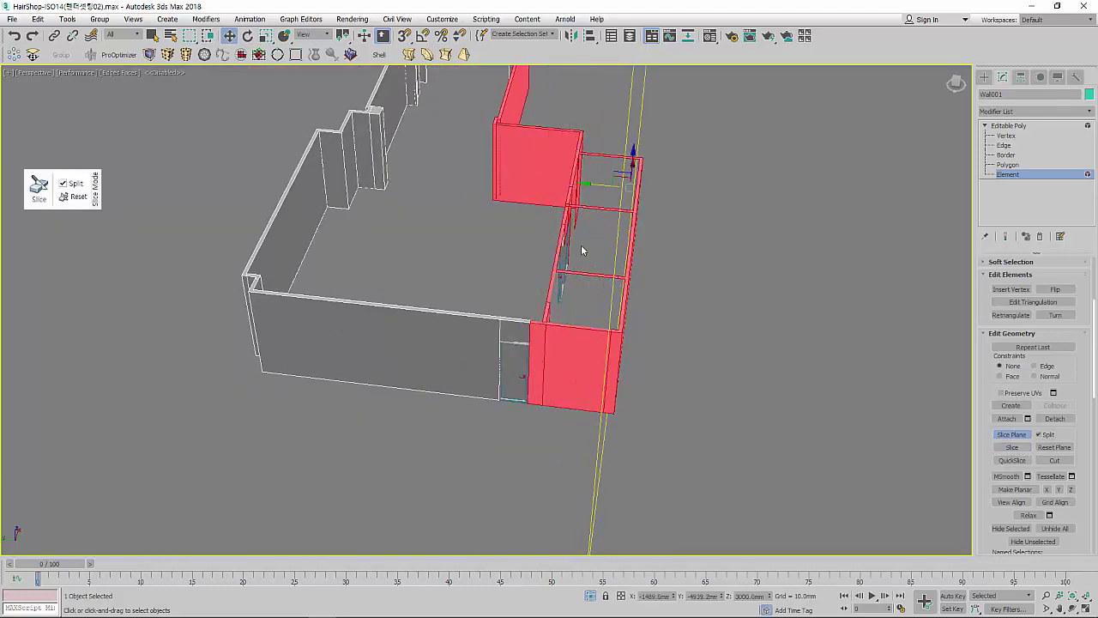
scroll(579, 274, up, 5)
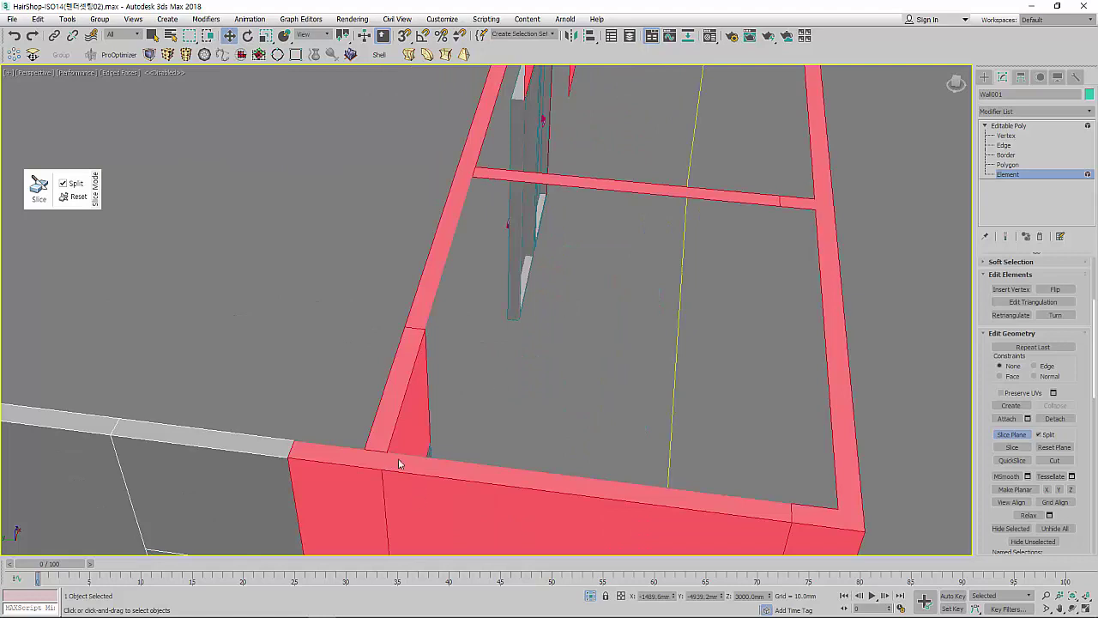
scroll(417, 464, down, 5)
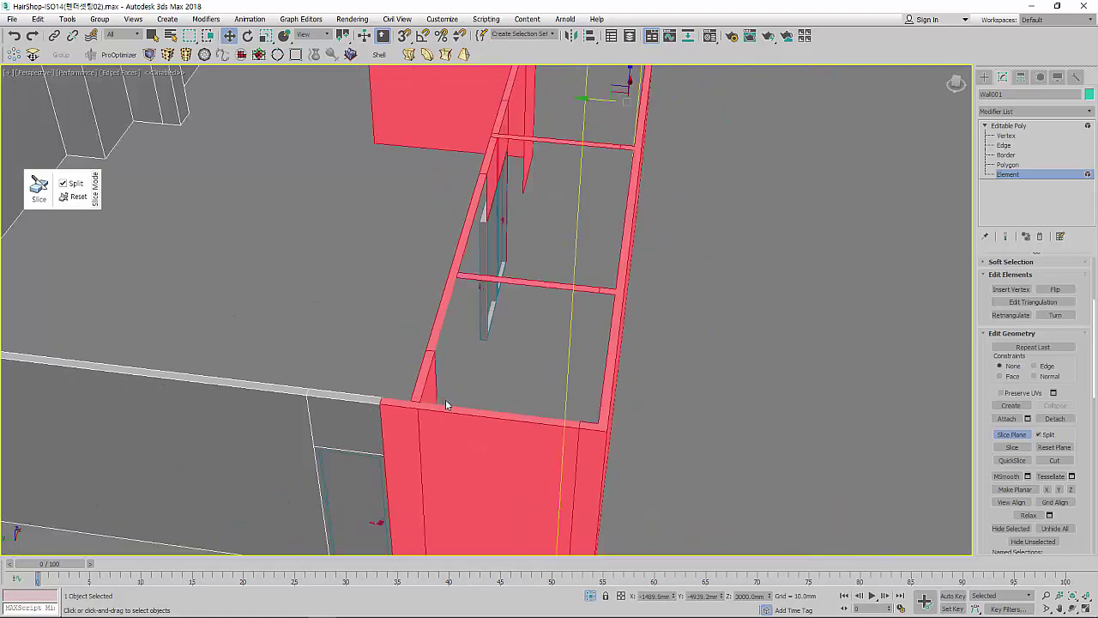
scroll(441, 404, up, 5)
scroll(451, 386, down, 2)
scroll(449, 355, down, 5)
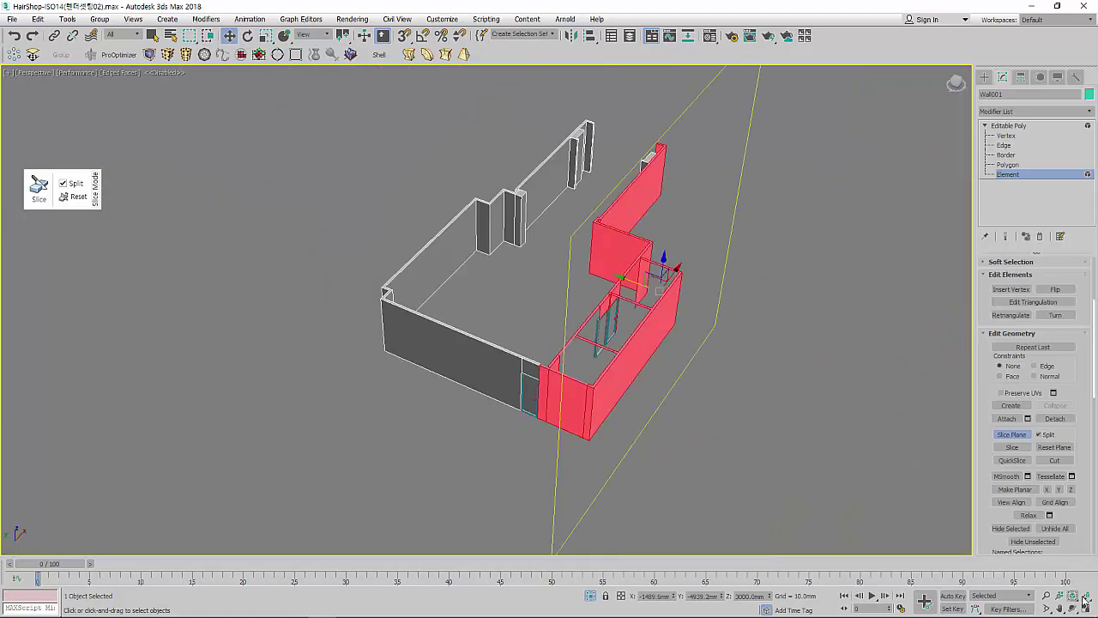
scroll(931, 539, up, 3)
scroll(449, 321, down, 2)
scroll(559, 277, up, 3)
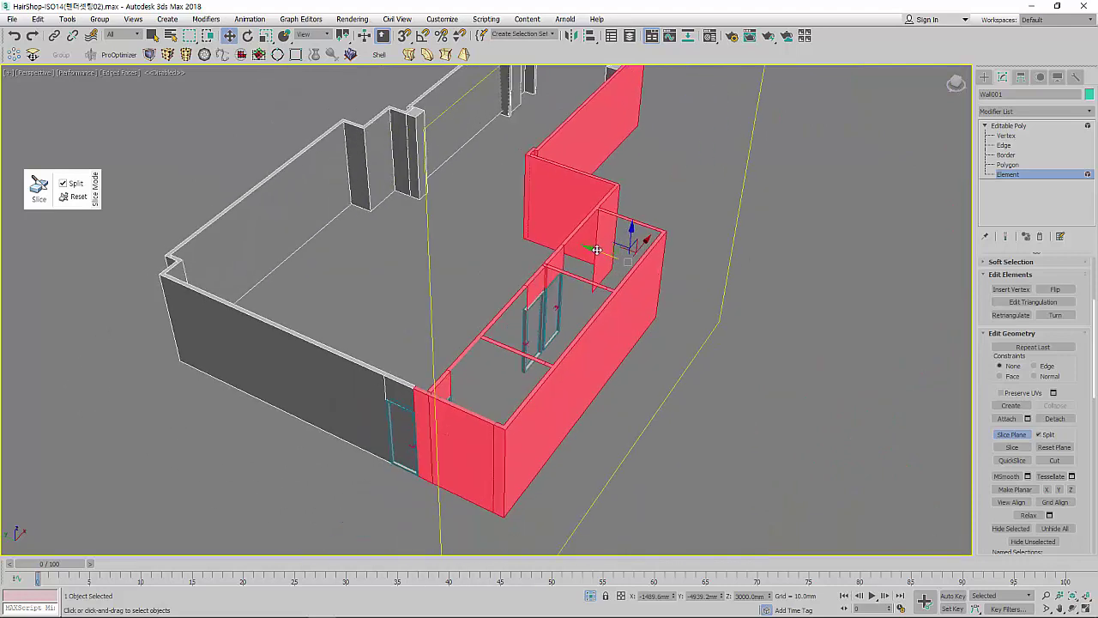
drag(598, 249, 602, 251)
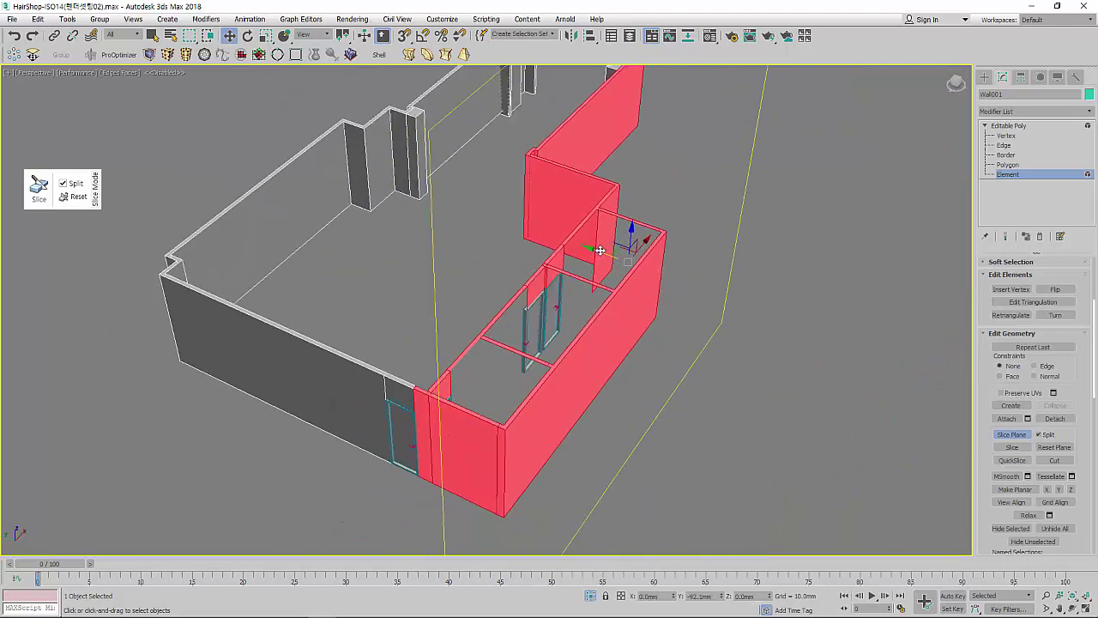
click(1009, 448)
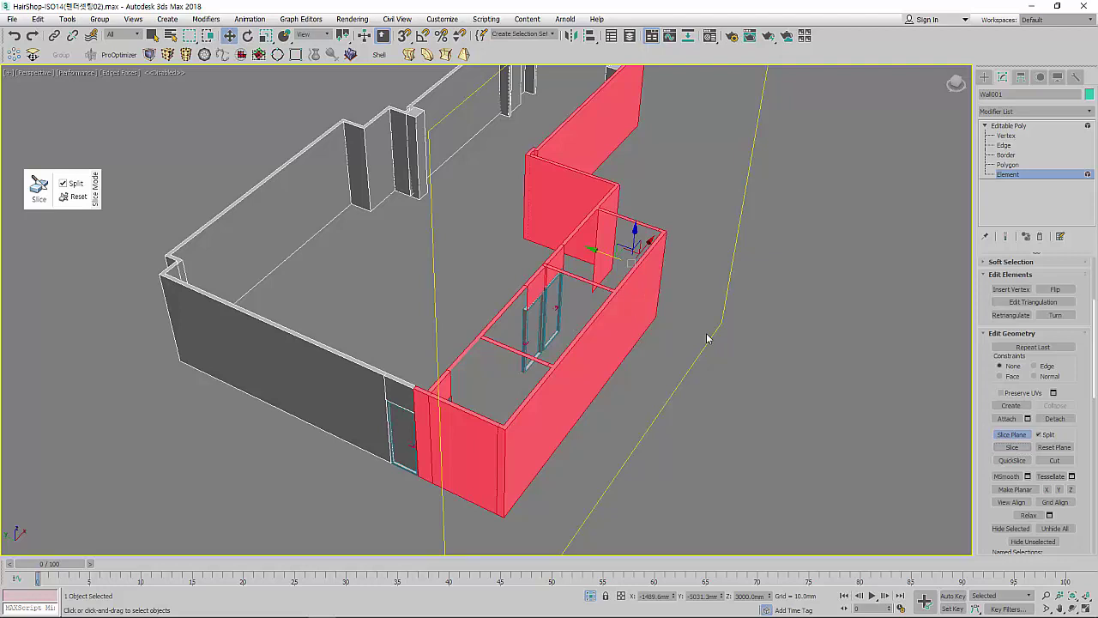
Step: Turn off the Slice Plane and deselect the wall pieces
click(1012, 435)
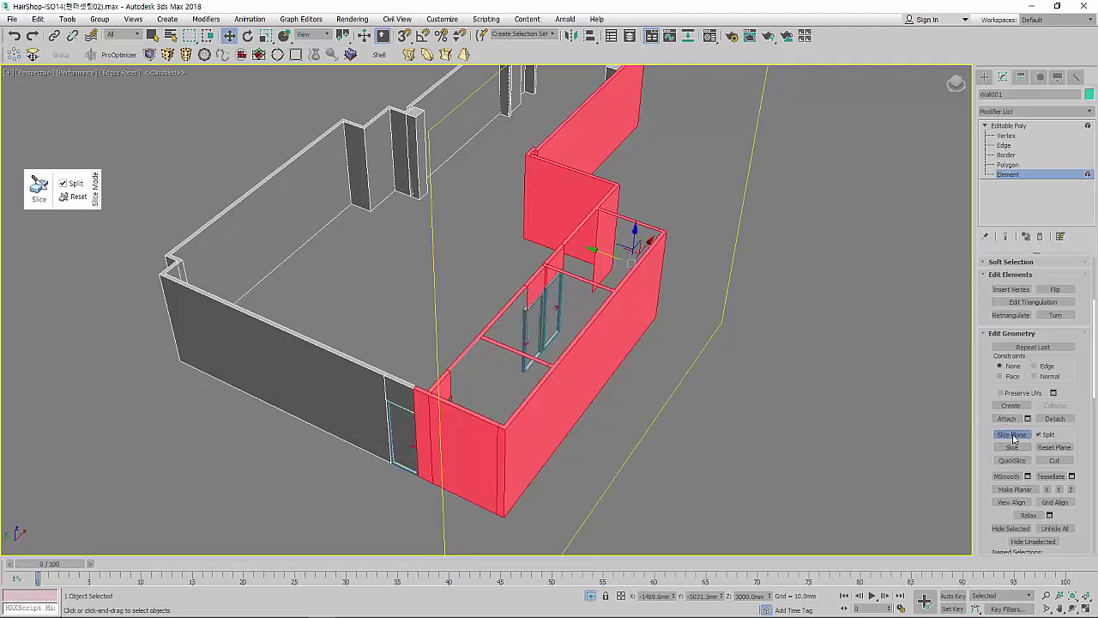
click(786, 412)
scroll(491, 381, up, 5)
Step: Delete the front wall panel between the door cuts
scroll(536, 411, down, 5)
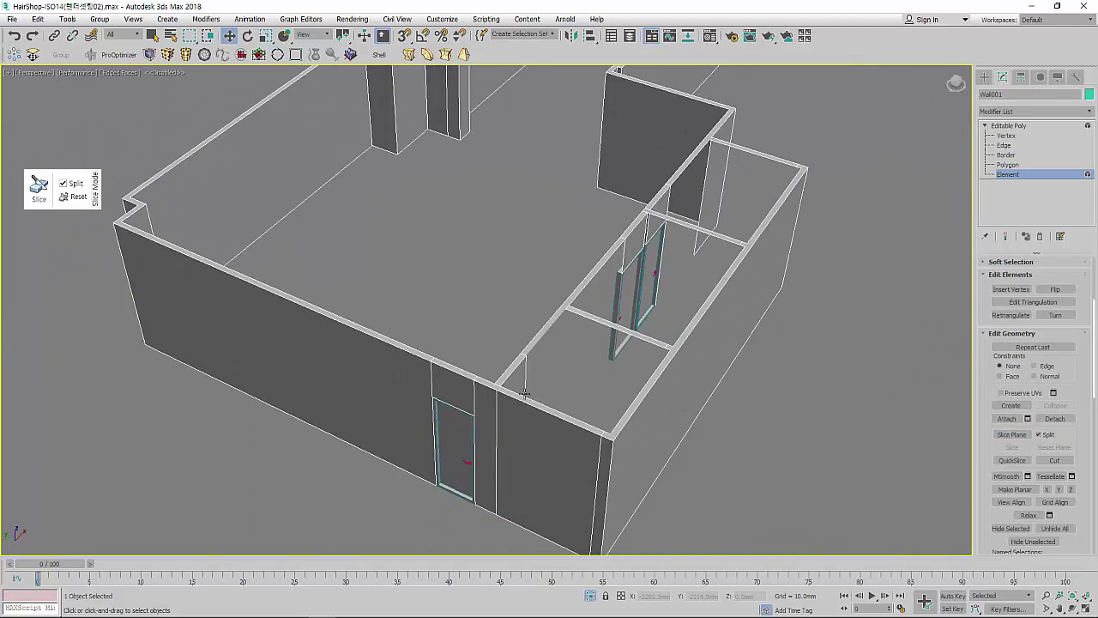
click(525, 410)
click(625, 447)
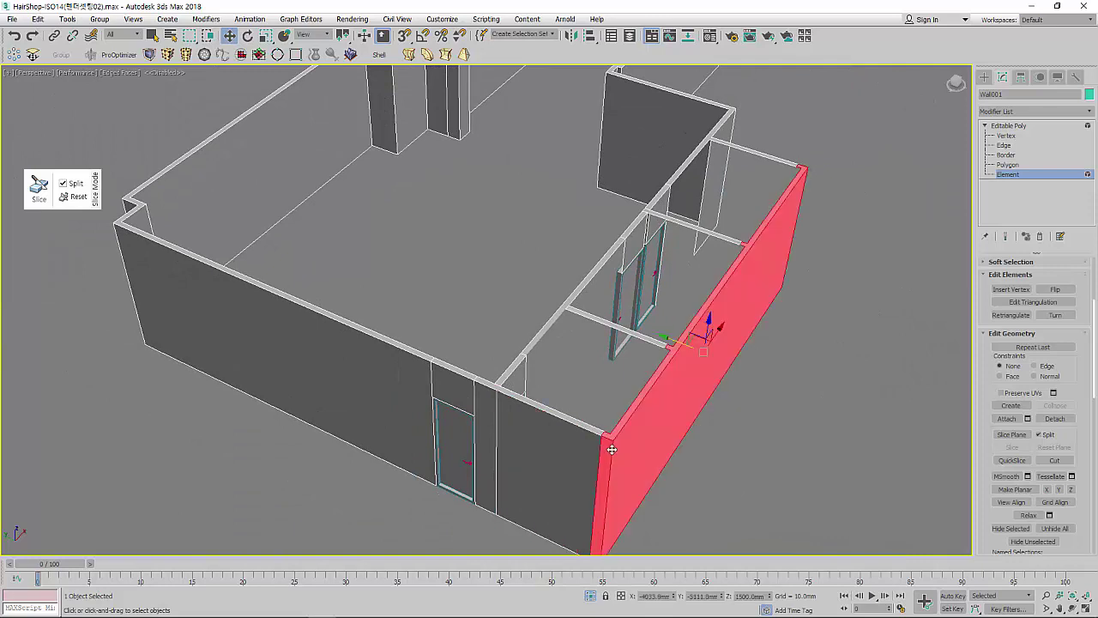
click(551, 448)
key(Delete)
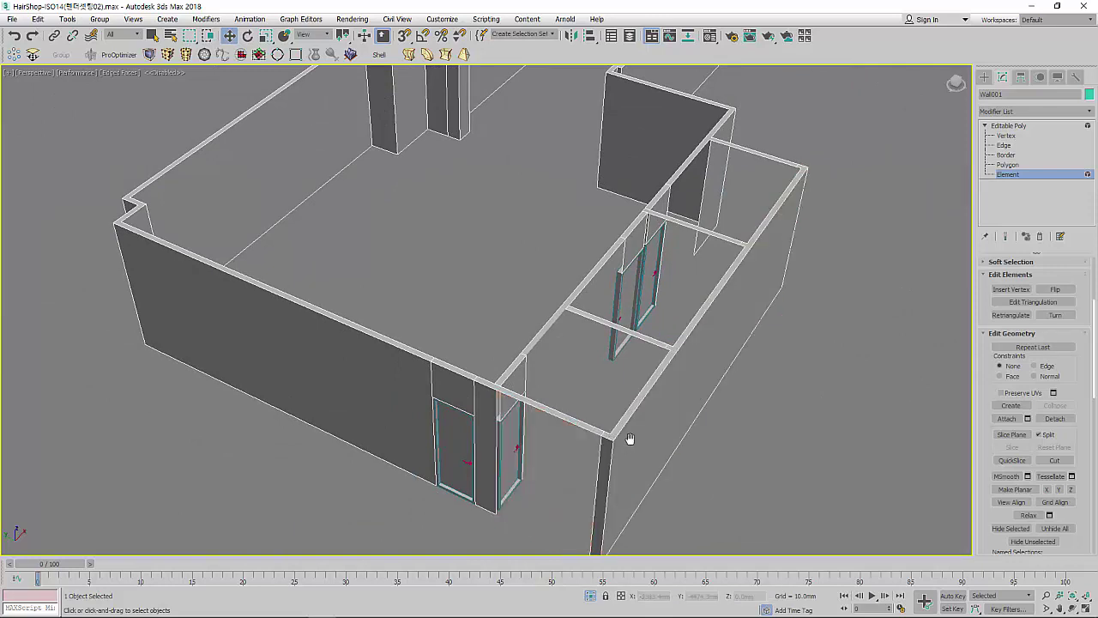
Step: Inspect the wall piece beside the door, the thin cross wall and the tall wall section
alt+middle_drag(630, 368, 633, 396)
click(606, 318)
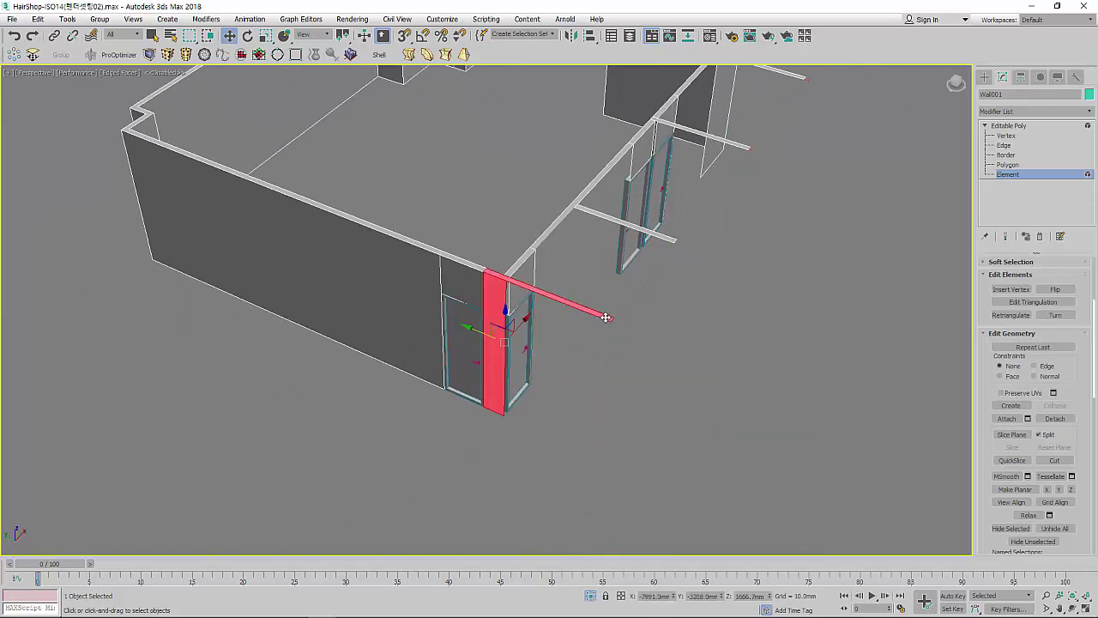
alt+middle_drag(659, 244, 654, 275)
scroll(650, 318, up, 3)
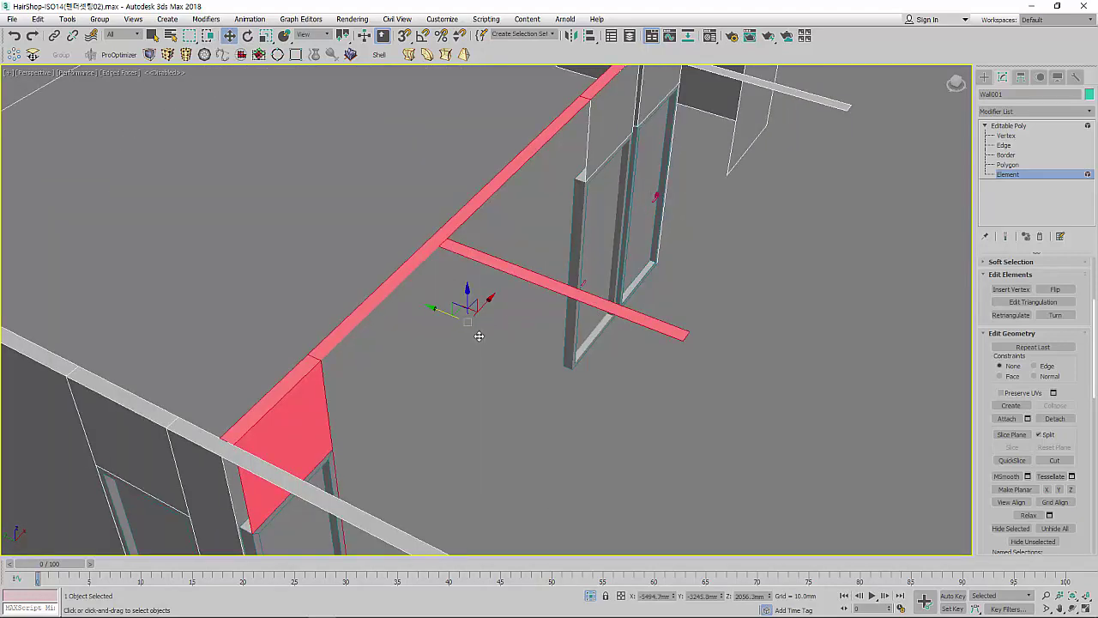
alt+middle_drag(478, 339, 561, 344)
scroll(656, 259, up, 3)
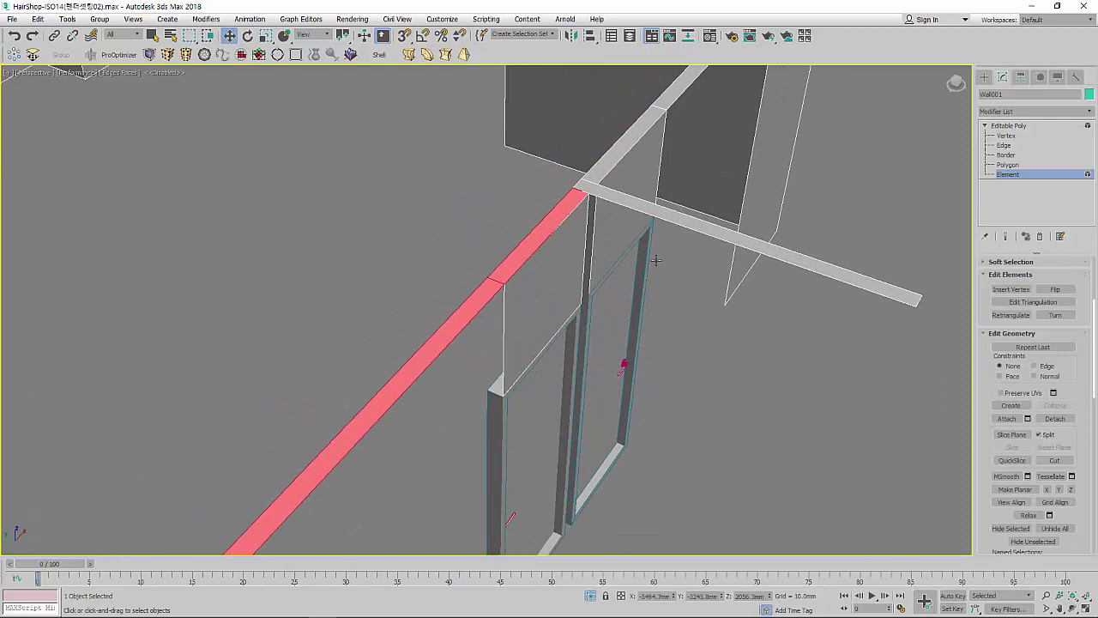
click(710, 230)
scroll(669, 275, down, 5)
scroll(638, 304, up, 4)
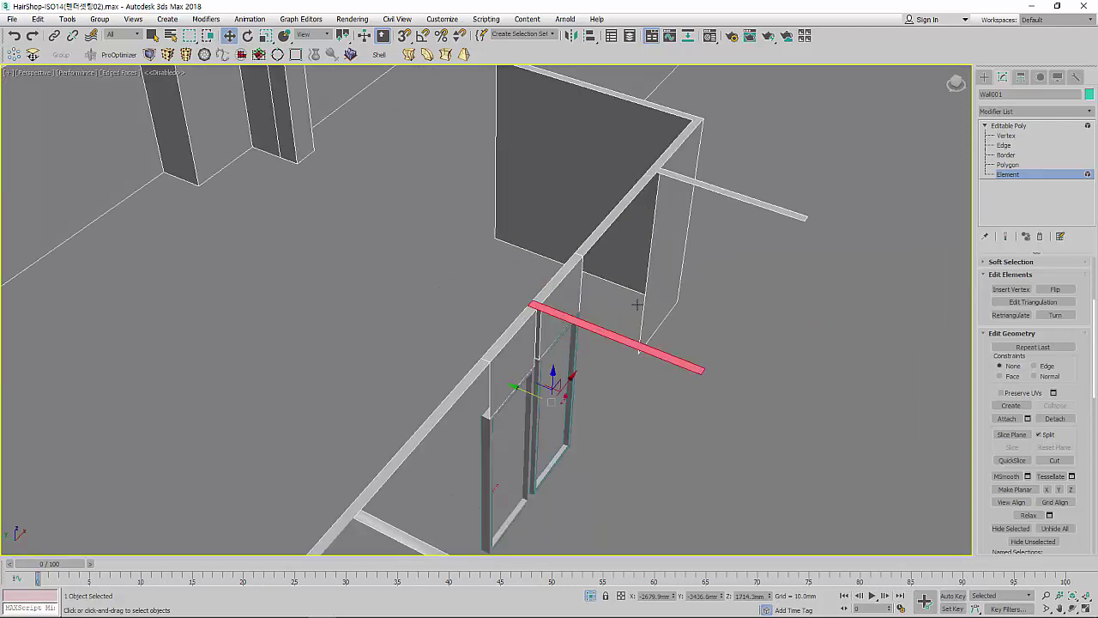
click(678, 262)
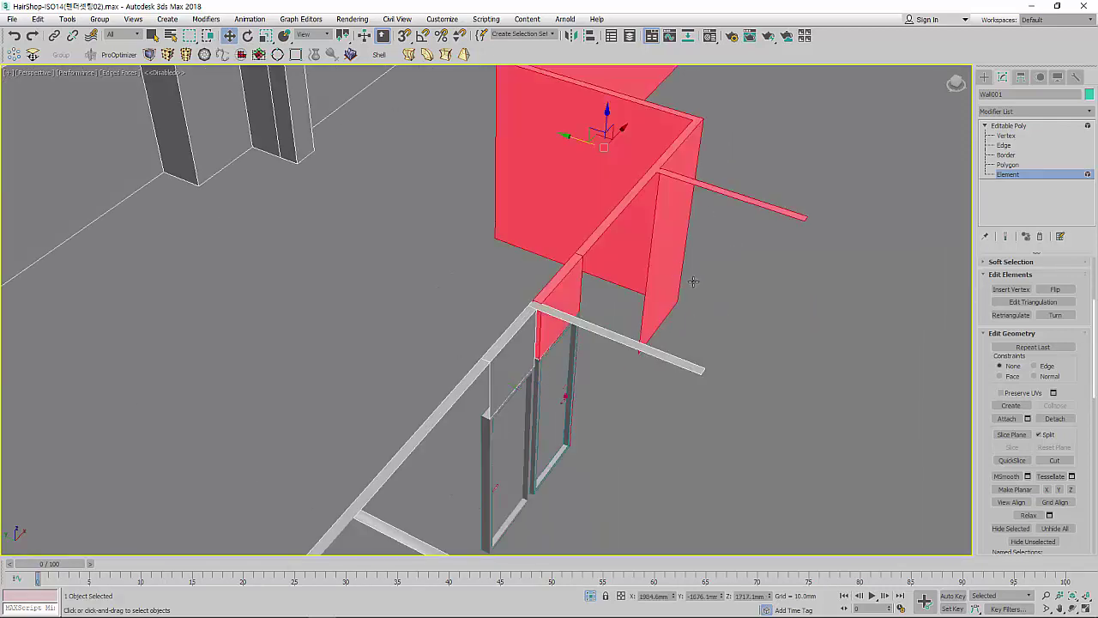
scroll(678, 283, down, 3)
scroll(661, 313, down, 3)
Step: Select the small left wall piece and then the corner wall piece
alt+middle_drag(652, 321, 532, 326)
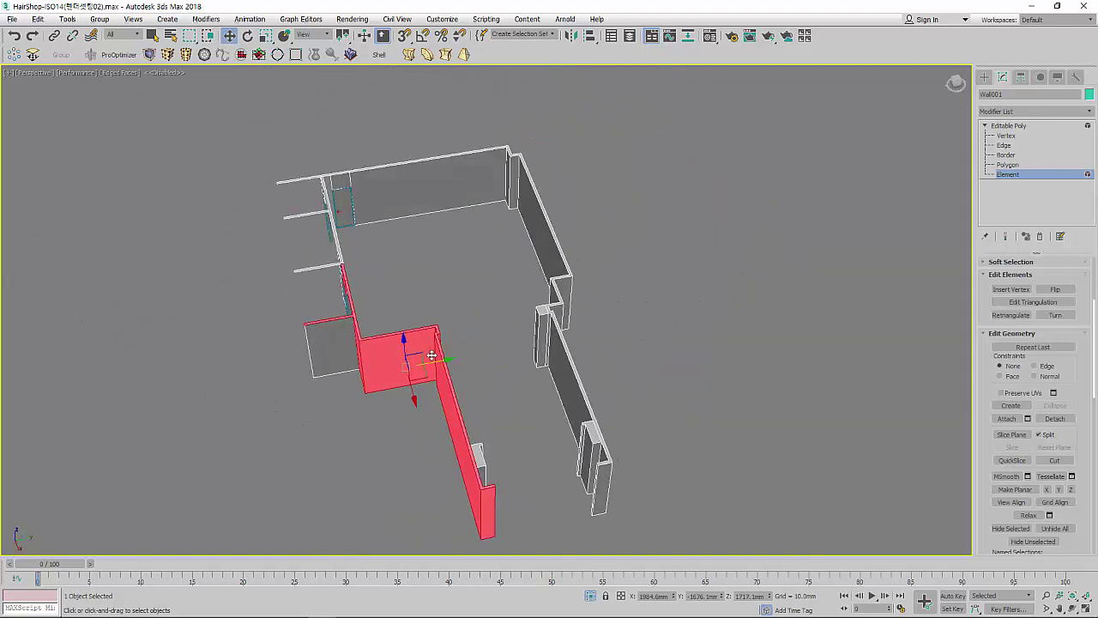
scroll(432, 355, up, 4)
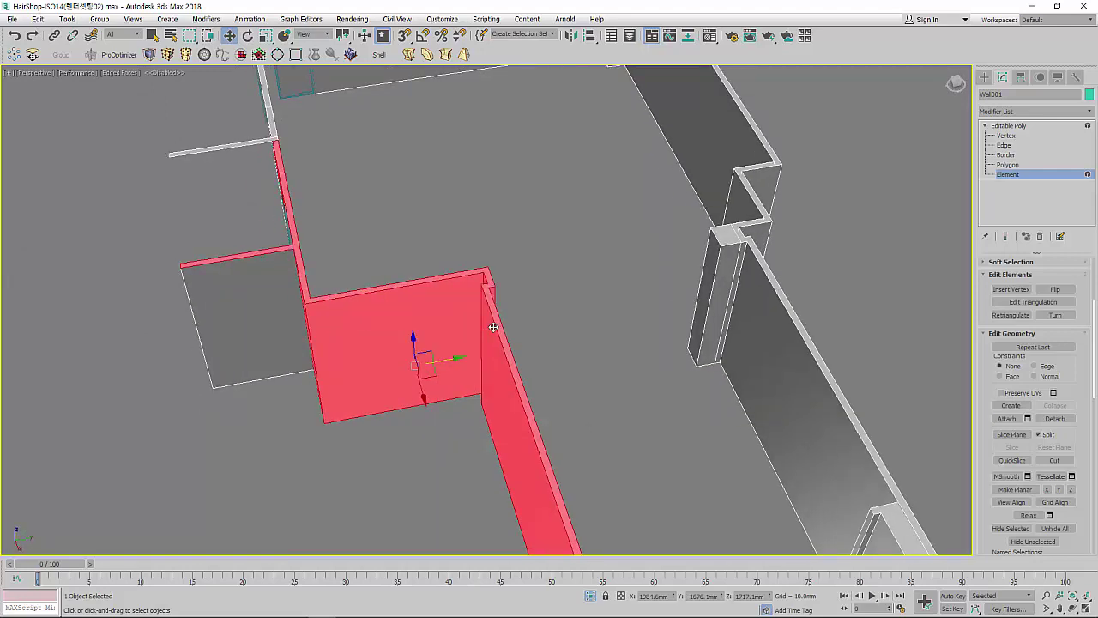
click(415, 434)
click(219, 330)
mouse_move(308, 313)
alt+middle_down()
mouse_move(431, 311)
mouse_move(375, 314)
alt+middle_up()
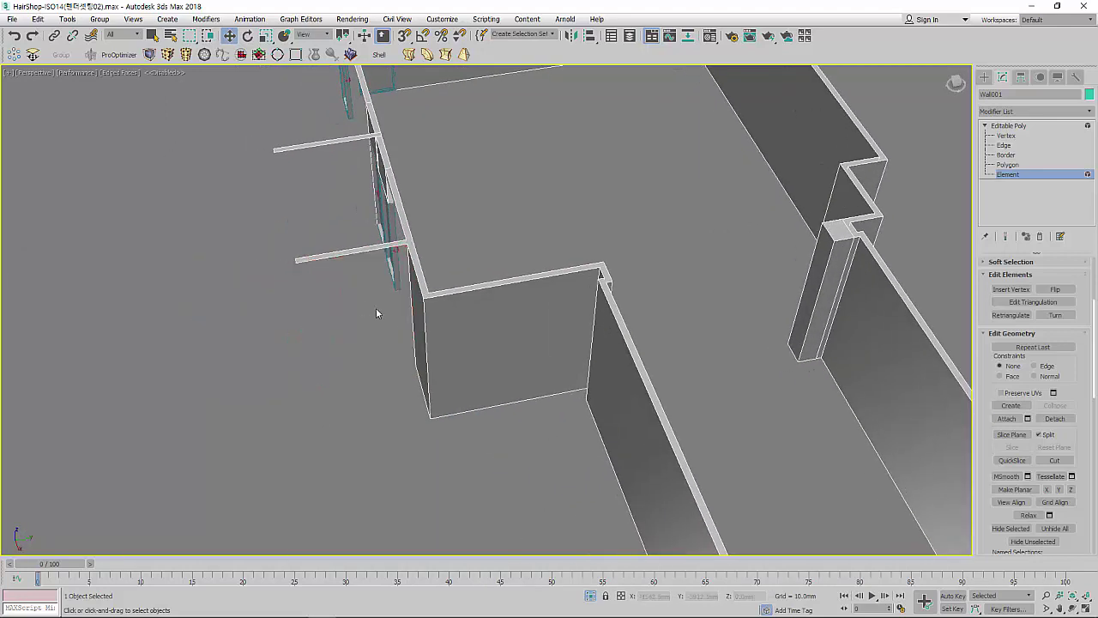
click(421, 339)
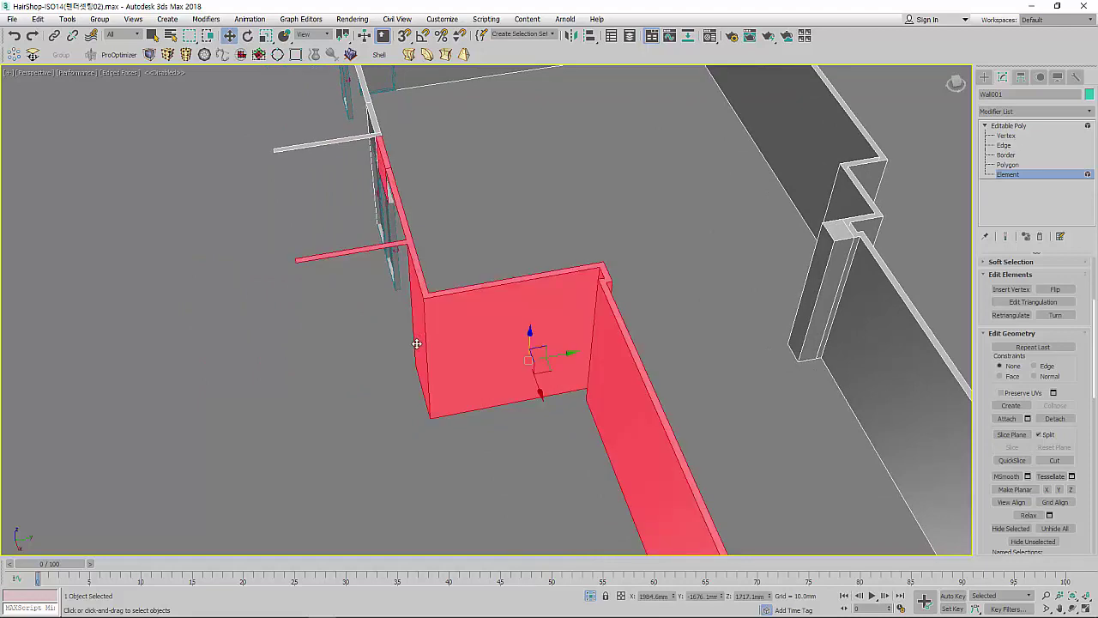
alt+middle_drag(421, 338, 792, 338)
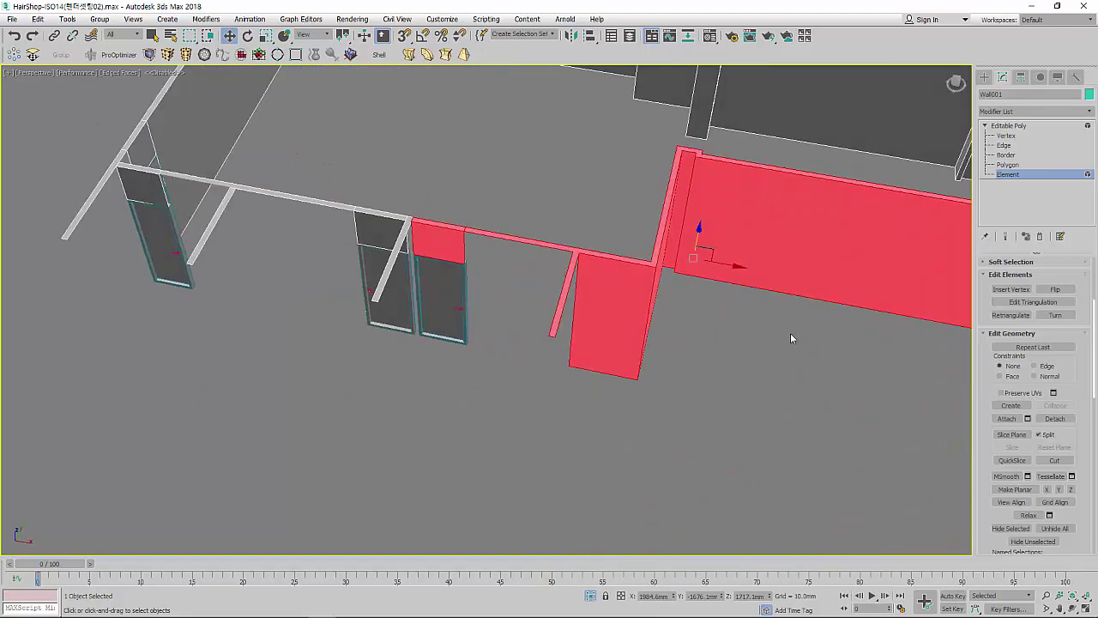
Step: In Polygon mode, delete the thin wall face below the corner
click(1008, 164)
click(616, 339)
mouse_move(616, 339)
alt+middle_down()
mouse_move(493, 380)
mouse_move(544, 352)
alt+middle_up()
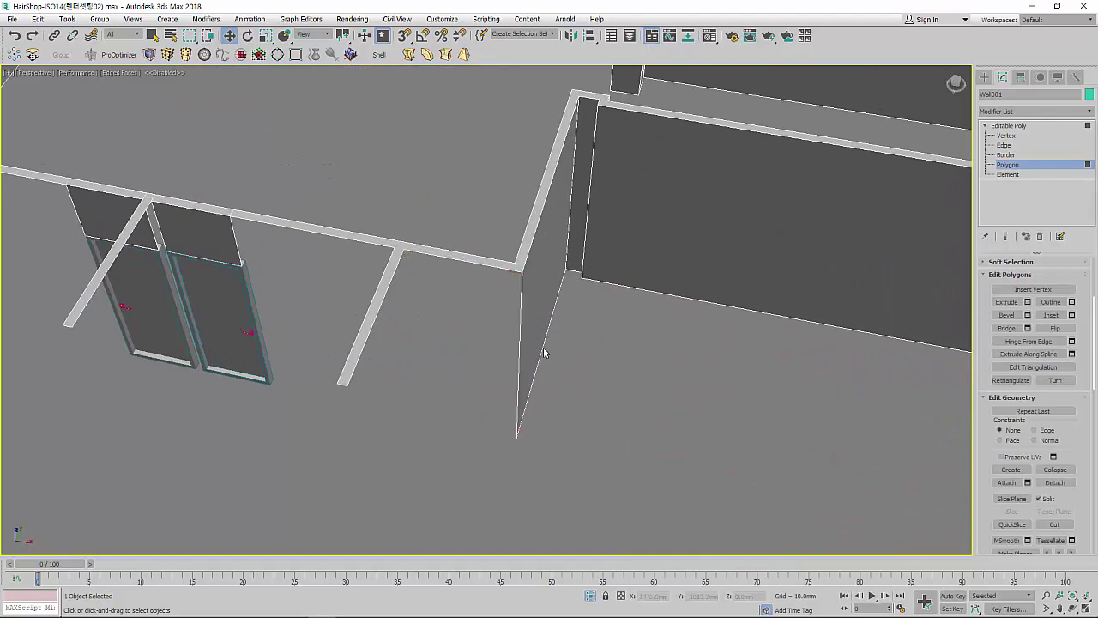
key(Delete)
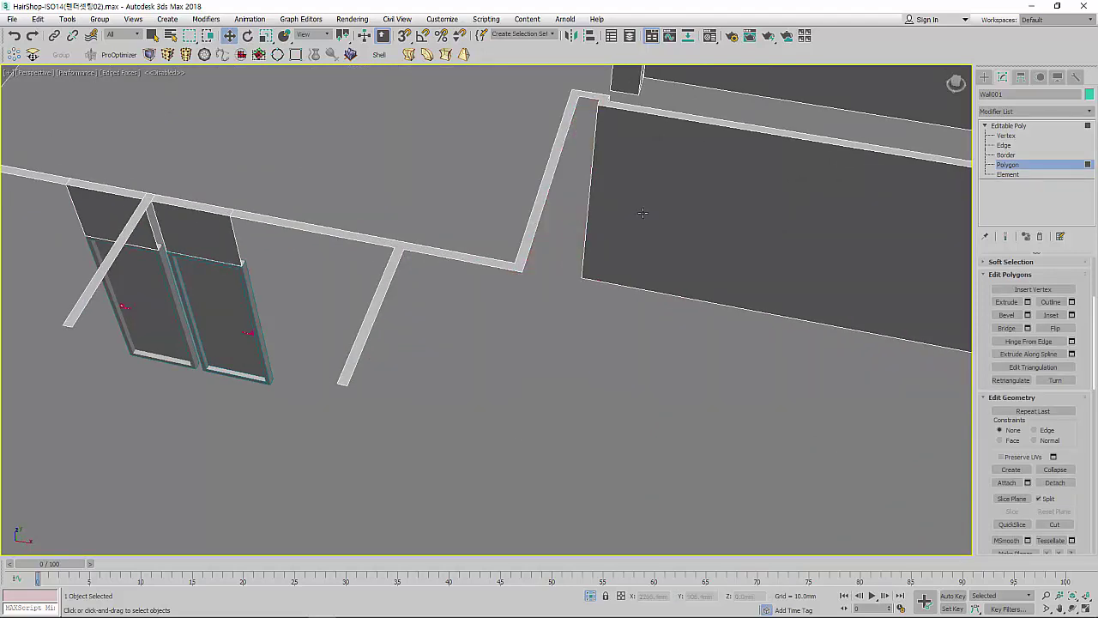
Step: Delete a wall end face and the large front wall face
mouse_move(586, 172)
alt+middle_down()
mouse_move(672, 278)
mouse_move(594, 333)
mouse_move(484, 292)
mouse_move(421, 323)
mouse_move(368, 319)
mouse_move(534, 255)
mouse_move(532, 288)
mouse_move(713, 283)
mouse_move(678, 369)
mouse_move(664, 366)
alt+middle_up()
scroll(672, 278, down, 5)
scroll(534, 254, up, 3)
scroll(535, 255, up, 2)
click(644, 367)
key(Delete)
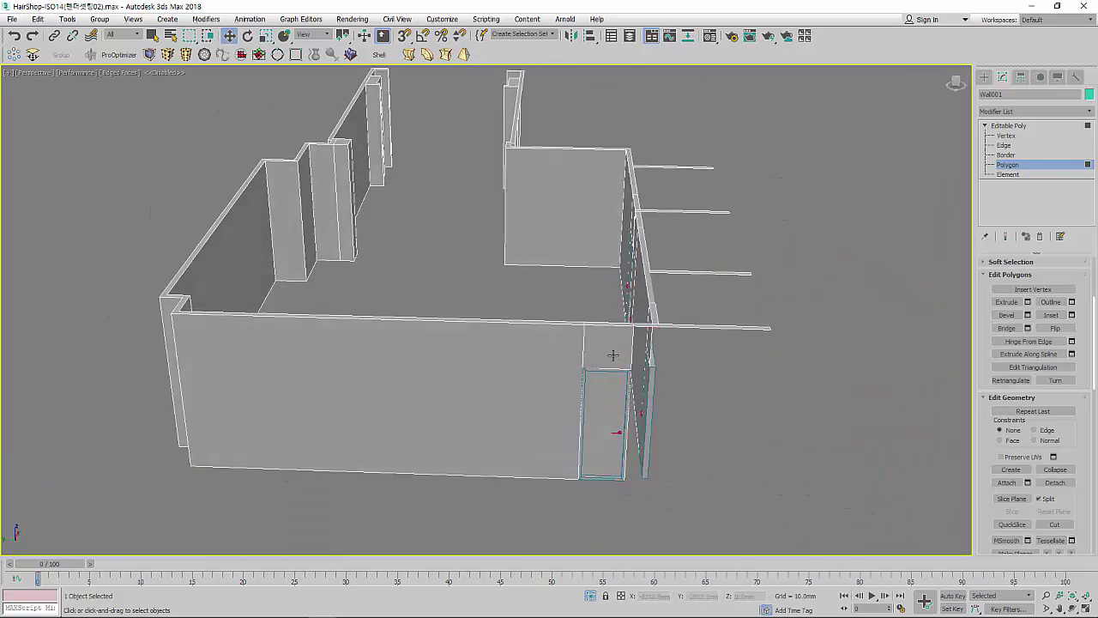
click(415, 373)
key(Delete)
Step: Move the front wall's end face left to shorten the front wall
alt+middle_drag(436, 370, 637, 365)
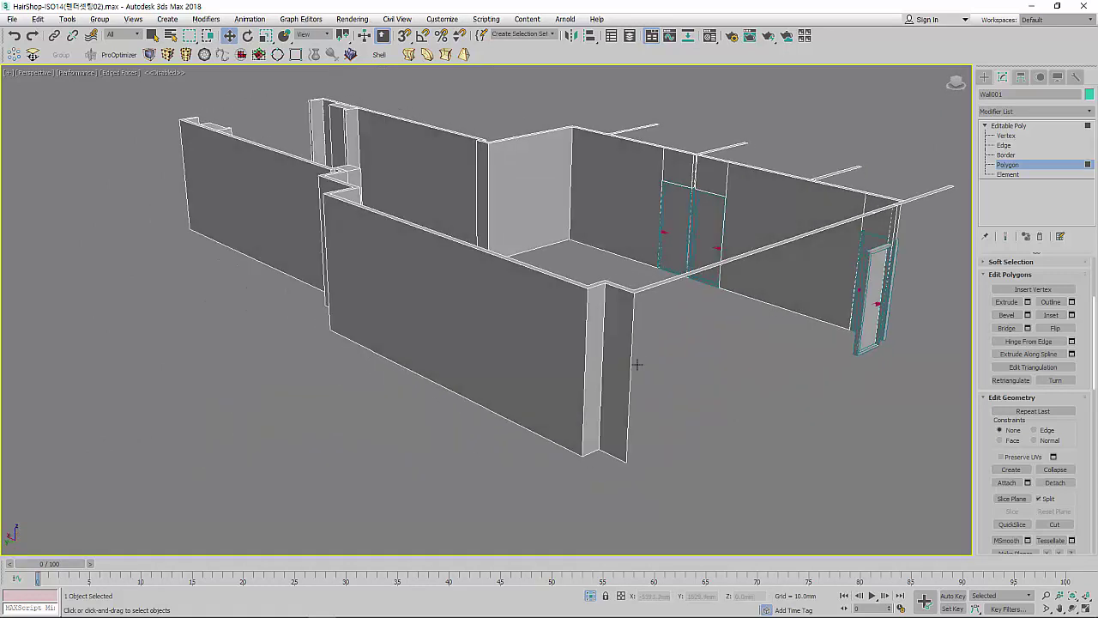
click(618, 359)
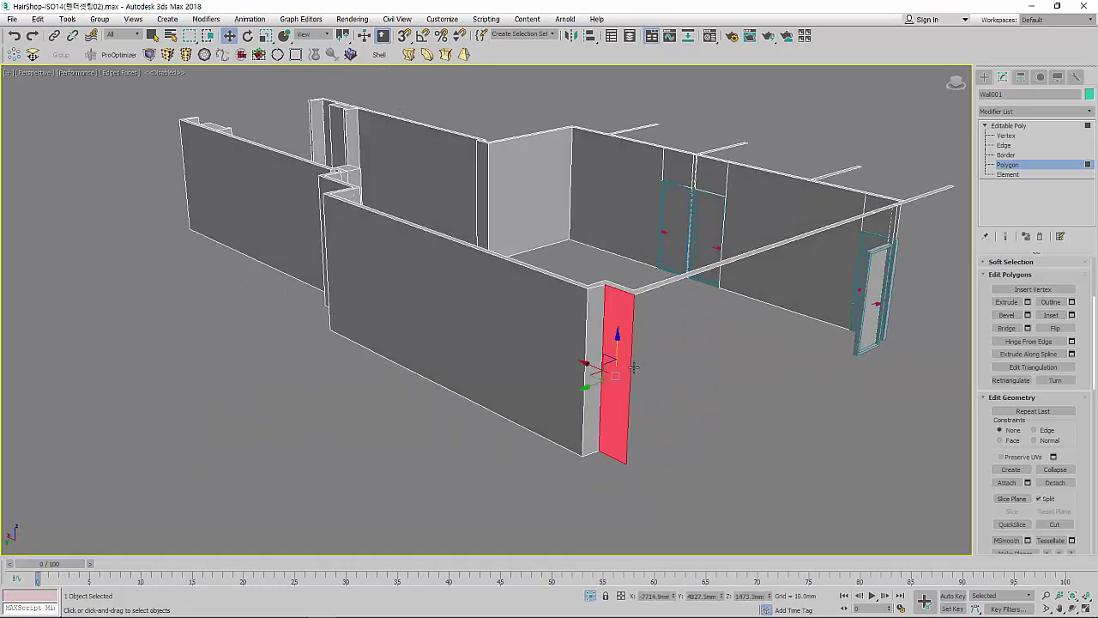
click(642, 380)
click(609, 369)
drag(609, 369, 547, 378)
click(547, 377)
Step: Select the corner wall faces together with the long front wall face
mouse_move(561, 326)
alt+middle_down()
mouse_move(716, 358)
mouse_move(618, 380)
mouse_move(760, 350)
alt+middle_up()
click(657, 306)
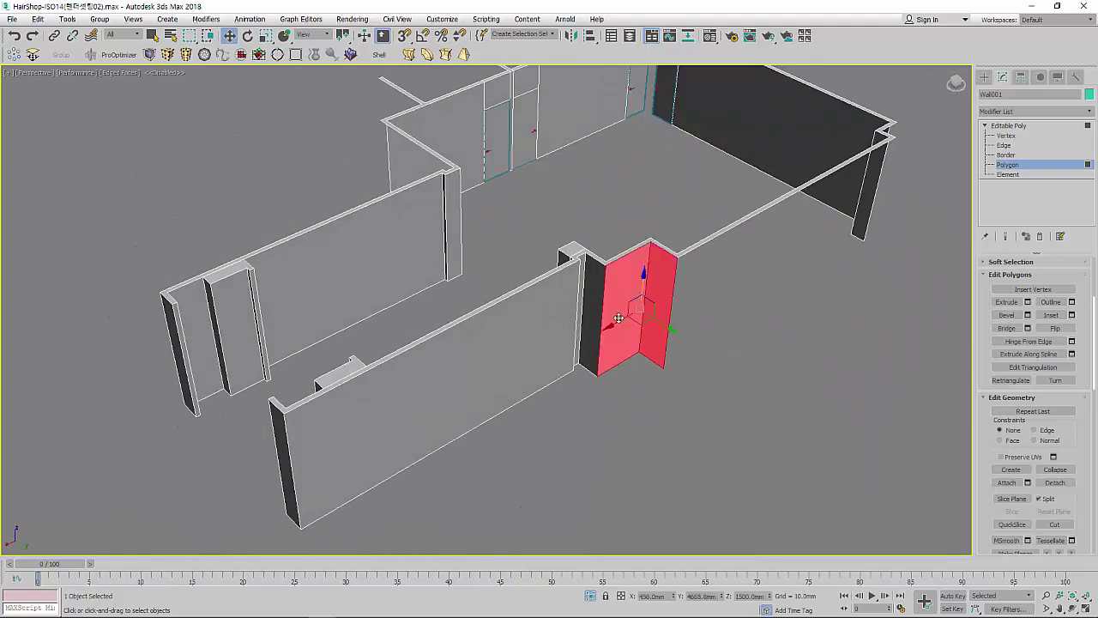
ctrl+click(590, 320)
scroll(585, 272, up, 3)
scroll(572, 236, up, 2)
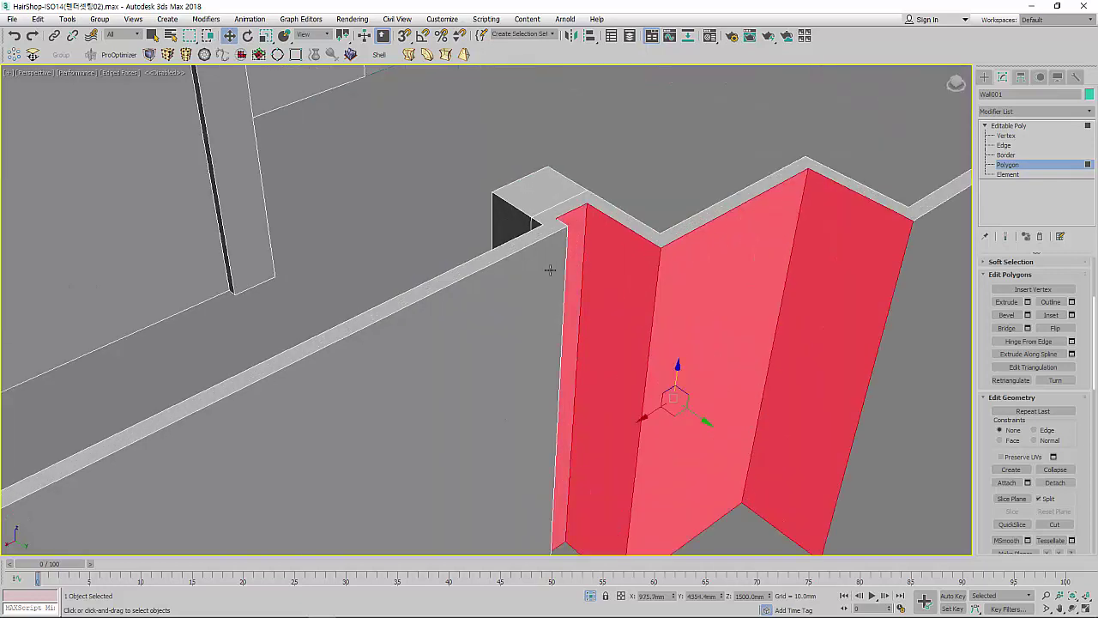
ctrl+click(549, 273)
scroll(551, 276, down, 3)
scroll(552, 273, down, 5)
mouse_move(649, 287)
alt+middle_down()
mouse_move(490, 380)
mouse_move(532, 395)
alt+middle_up()
Step: Delete the right wall's front face and the left pillar's front face
click(658, 372)
key(Delete)
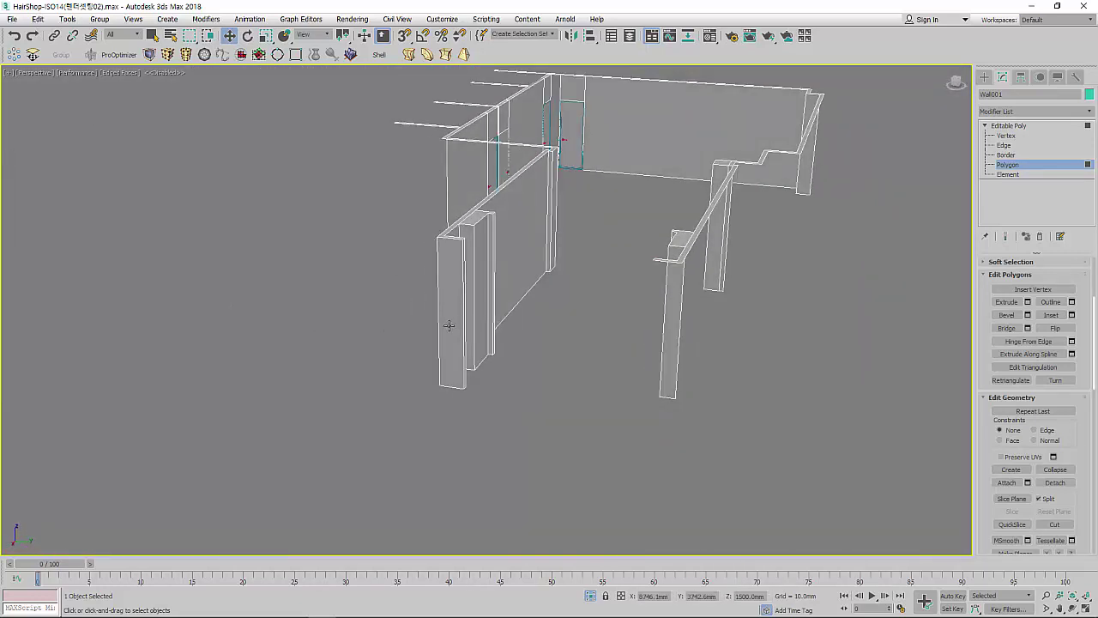
click(448, 321)
key(Delete)
mouse_move(625, 355)
alt+middle_down()
mouse_move(471, 371)
mouse_move(433, 346)
mouse_move(441, 363)
mouse_move(560, 402)
mouse_move(478, 417)
mouse_move(452, 345)
alt+middle_up()
Step: Open the Grid and Snap Settings and clear the wall face selection
click(382, 307)
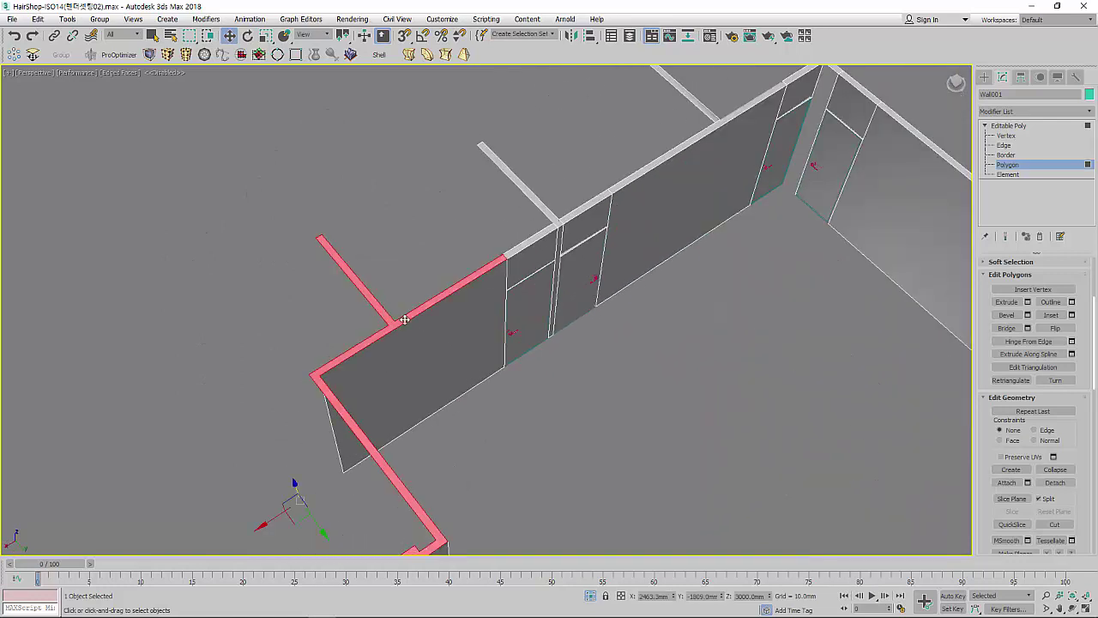
scroll(399, 318, up, 5)
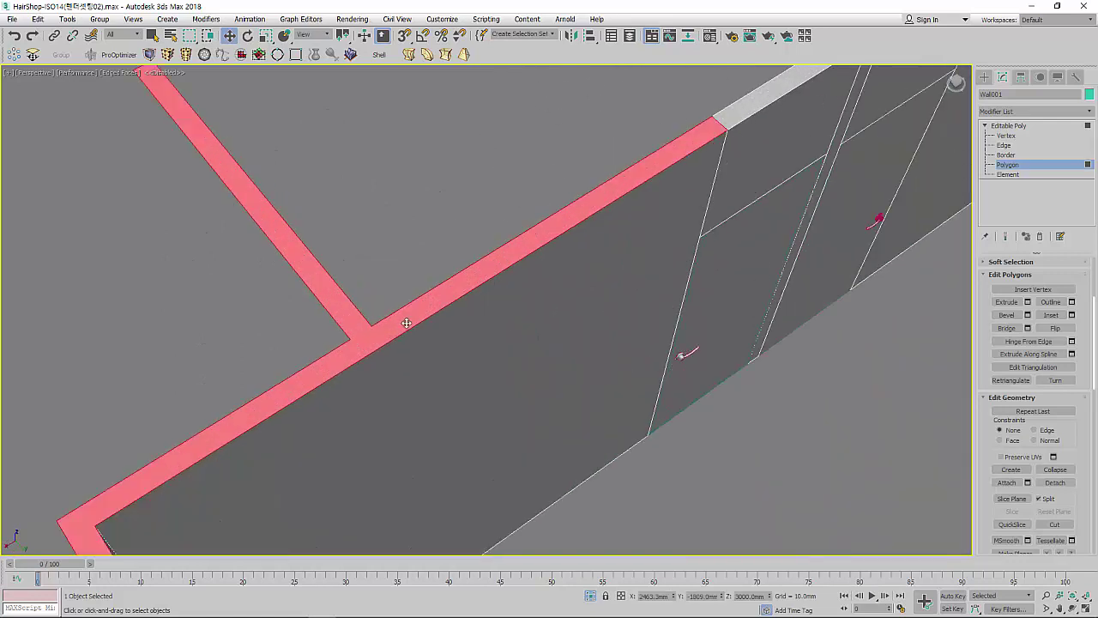
right_click(404, 35)
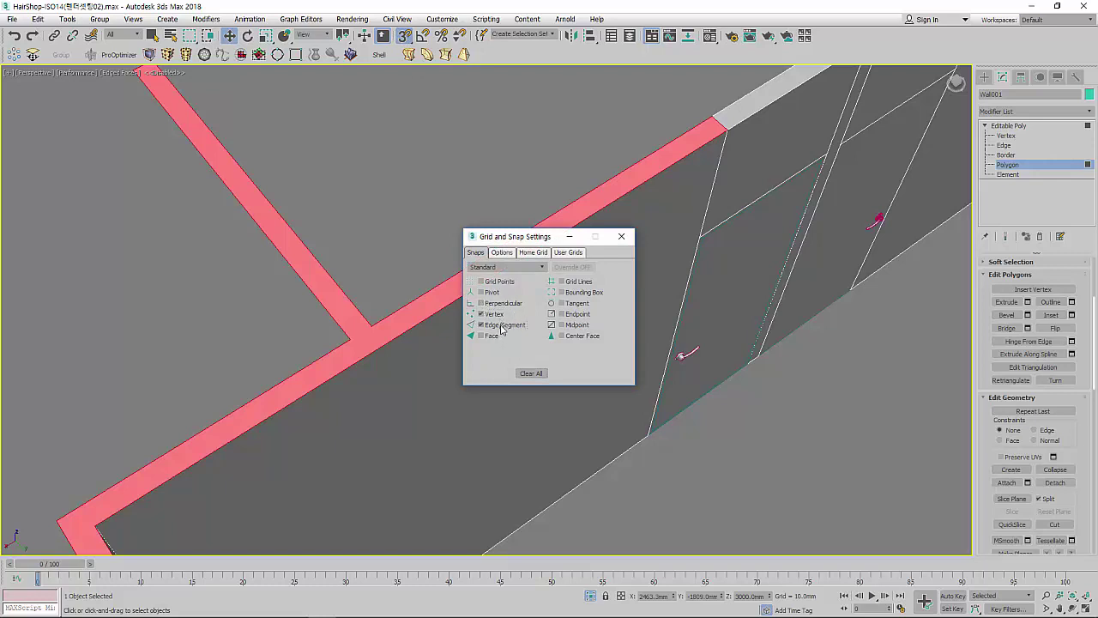
click(445, 289)
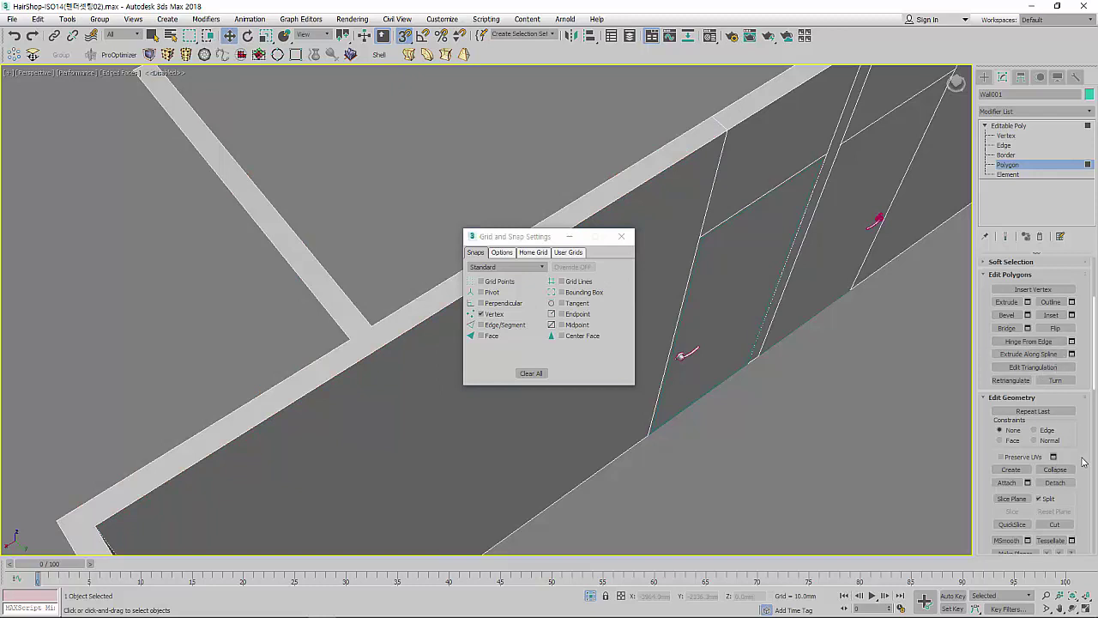
Step: Cut a vertex-snapped edge from the wall corner vertex along the wall
click(1055, 524)
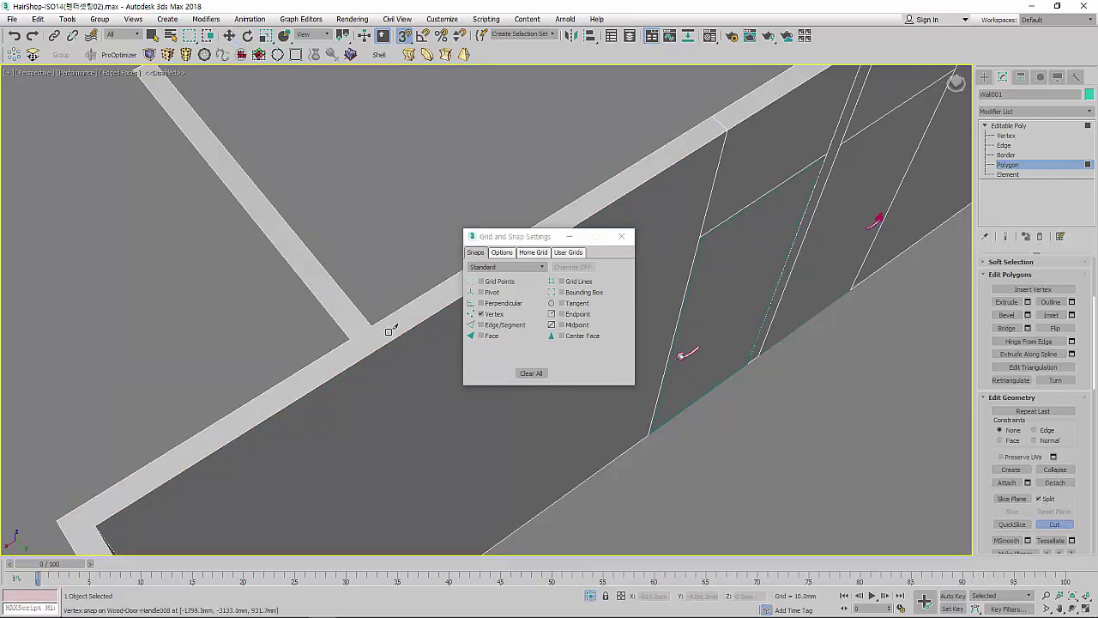
click(347, 335)
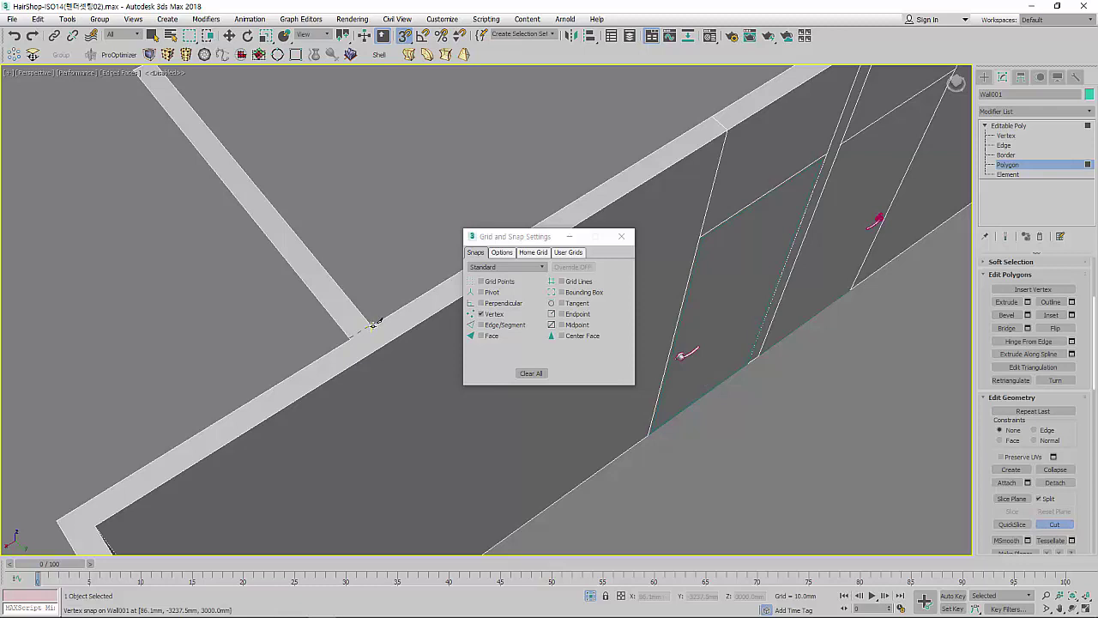
mouse_move(426, 287)
middle_down()
mouse_move(269, 385)
mouse_move(289, 304)
middle_up()
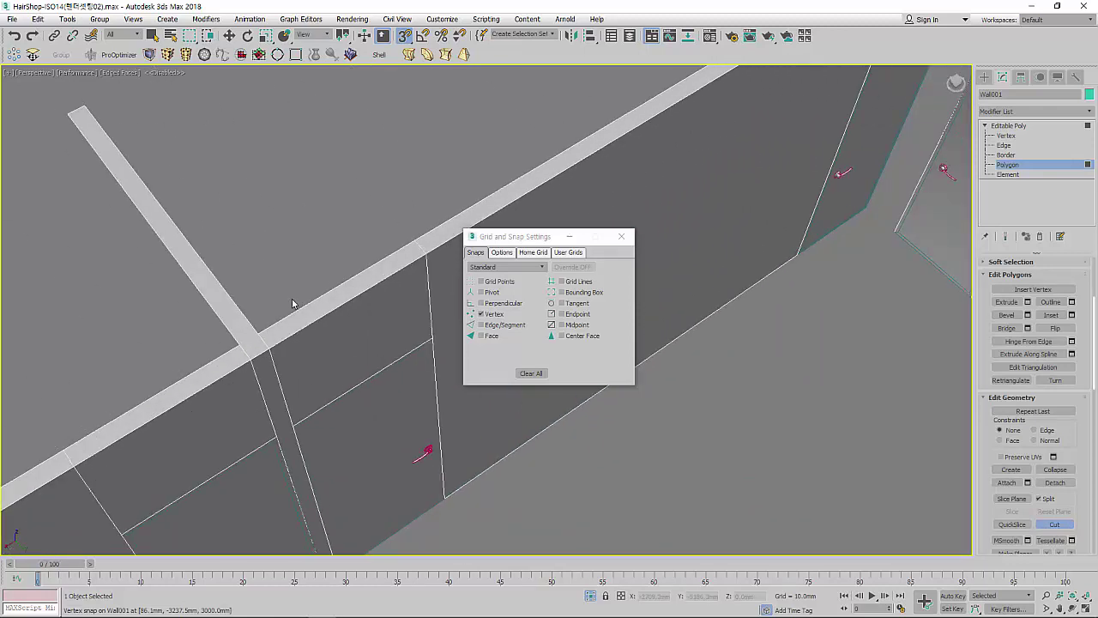
right_click(257, 333)
Step: Clear the wall face selection and switch to Vertex level
scroll(255, 333, up, 2)
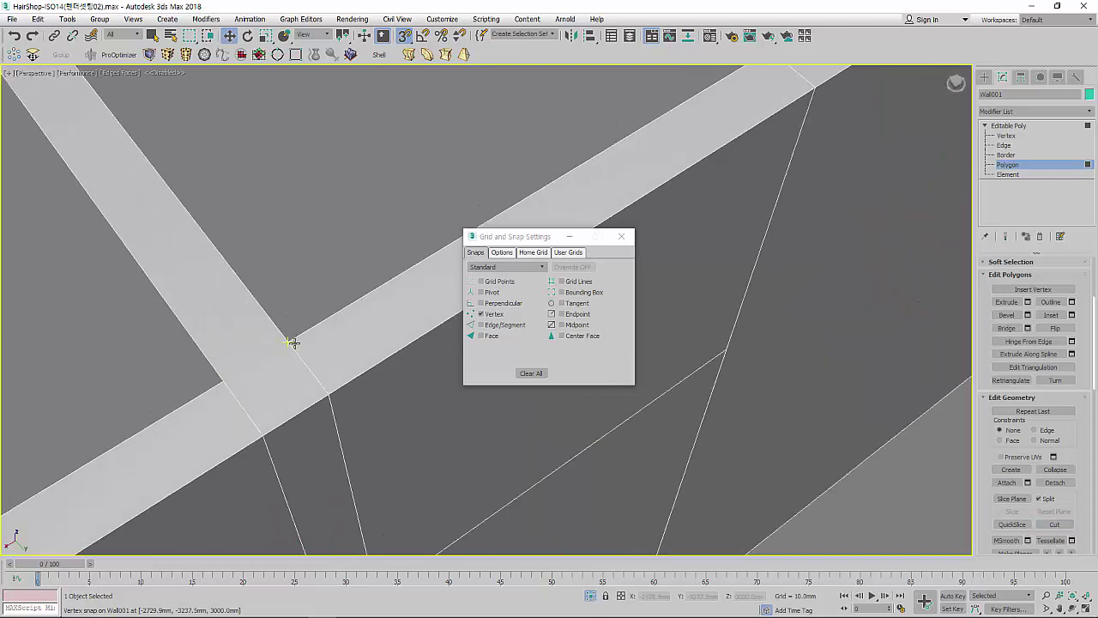
click(294, 343)
click(266, 352)
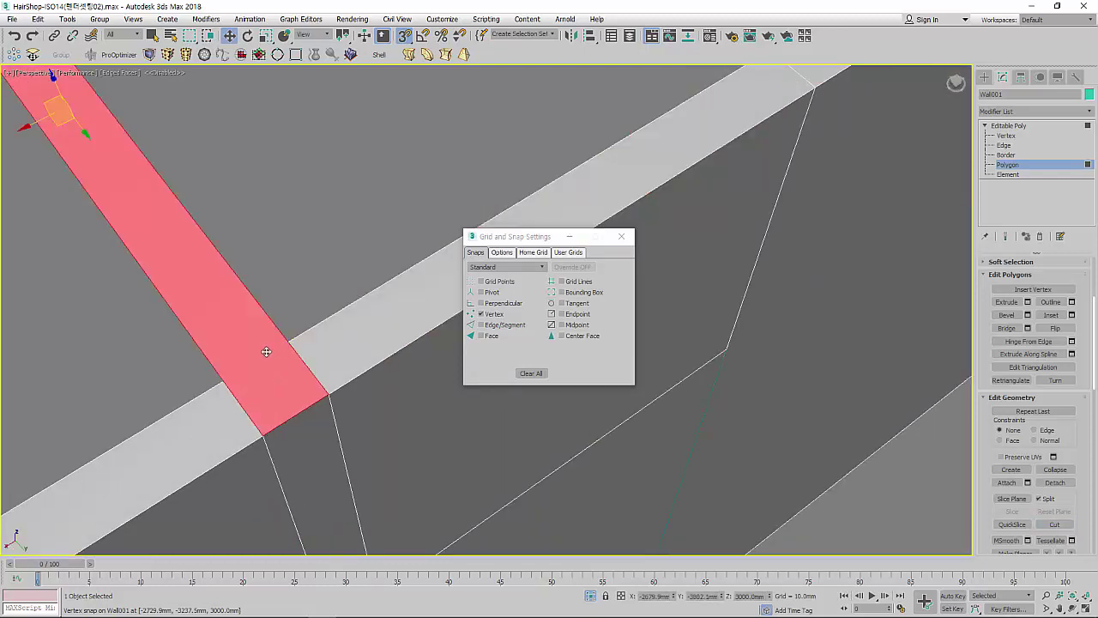
key(ctrl+d)
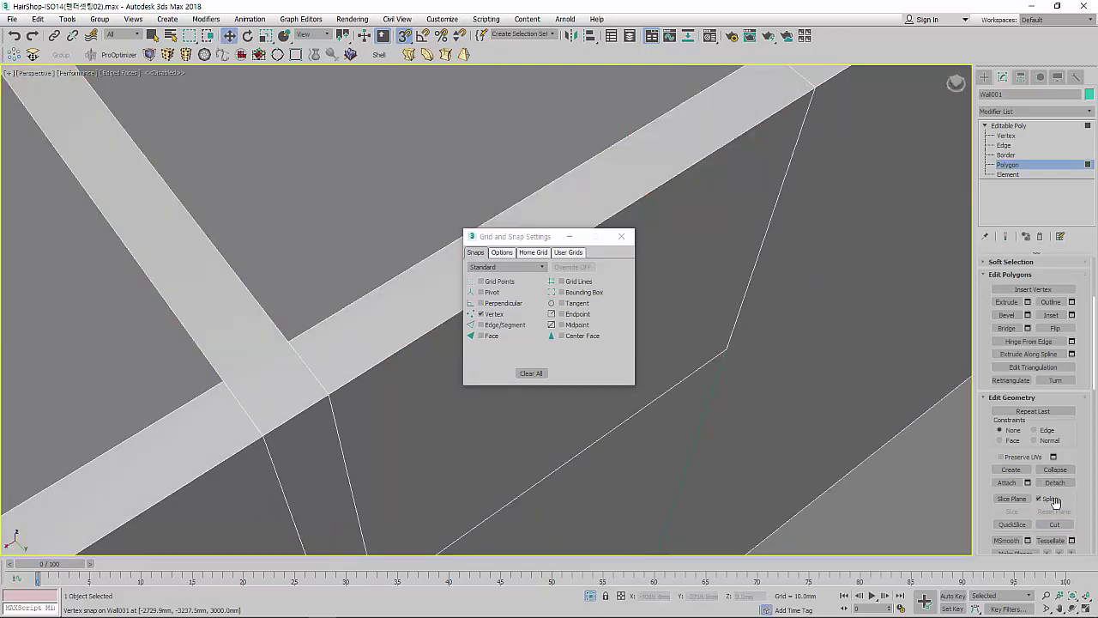
click(1012, 136)
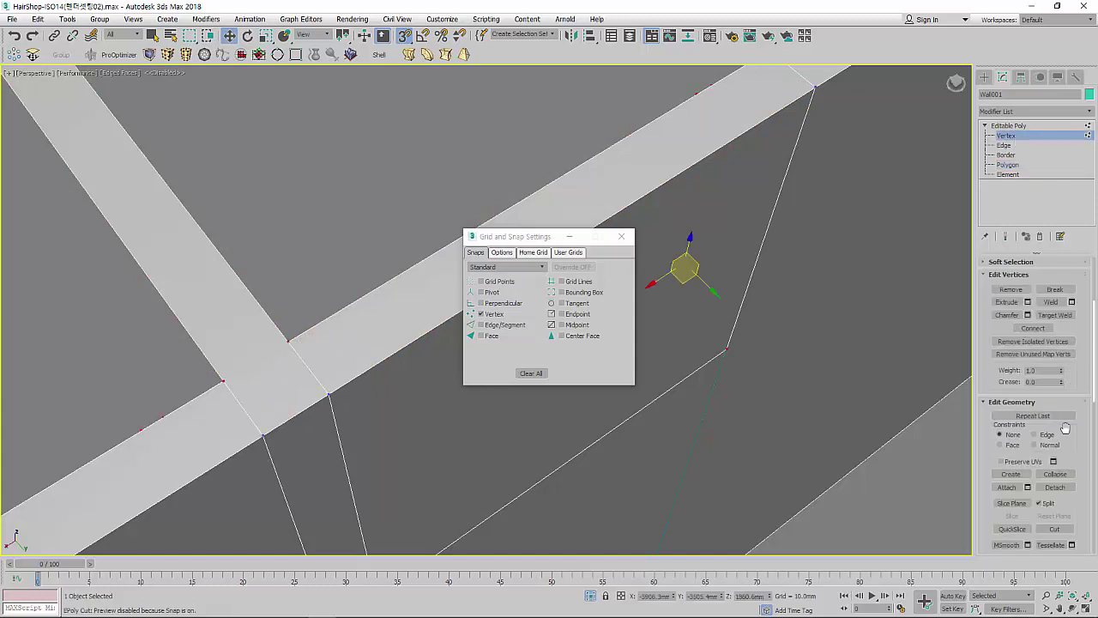
Step: Cut further vertex-snapped edges across the wall strips beside the door
click(1060, 530)
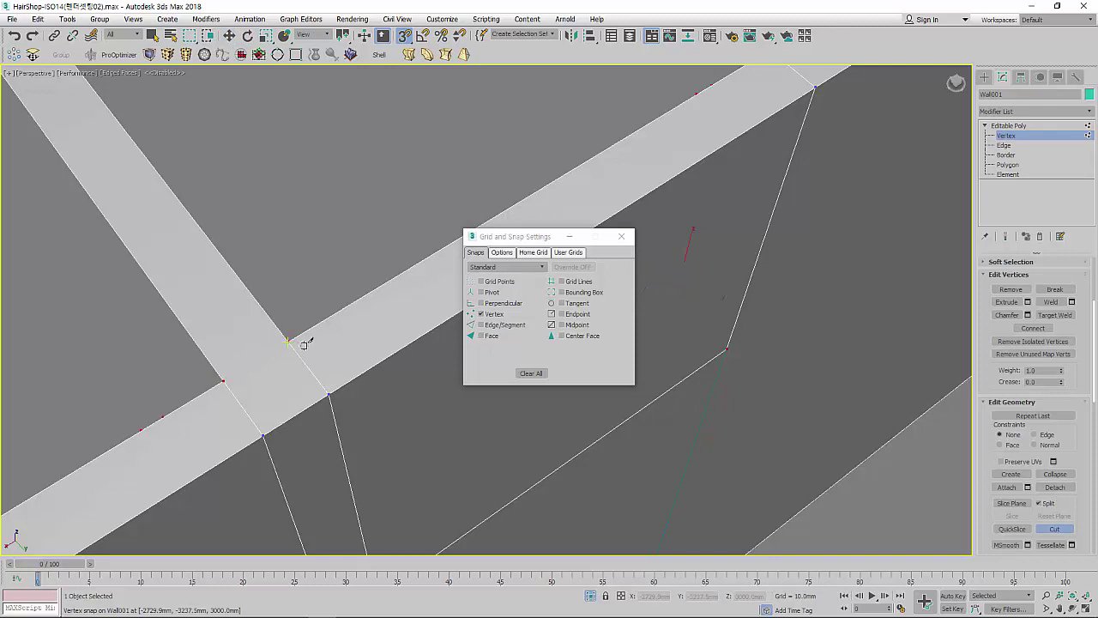
scroll(268, 367, up, 2)
scroll(265, 363, down, 2)
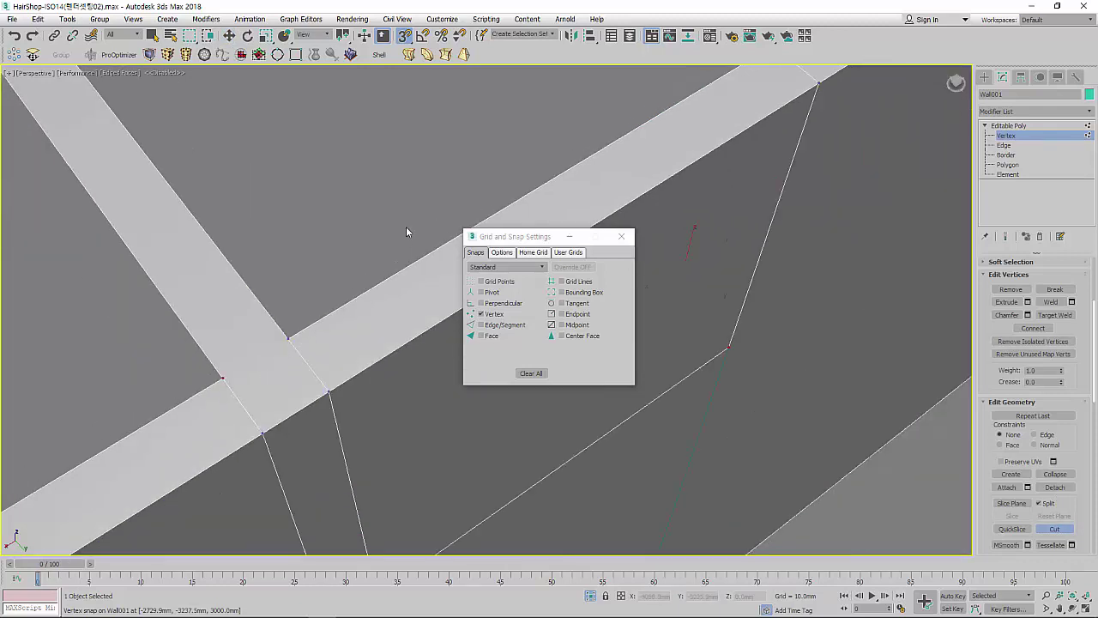
middle_drag(406, 227, 359, 273)
scroll(358, 273, down, 5)
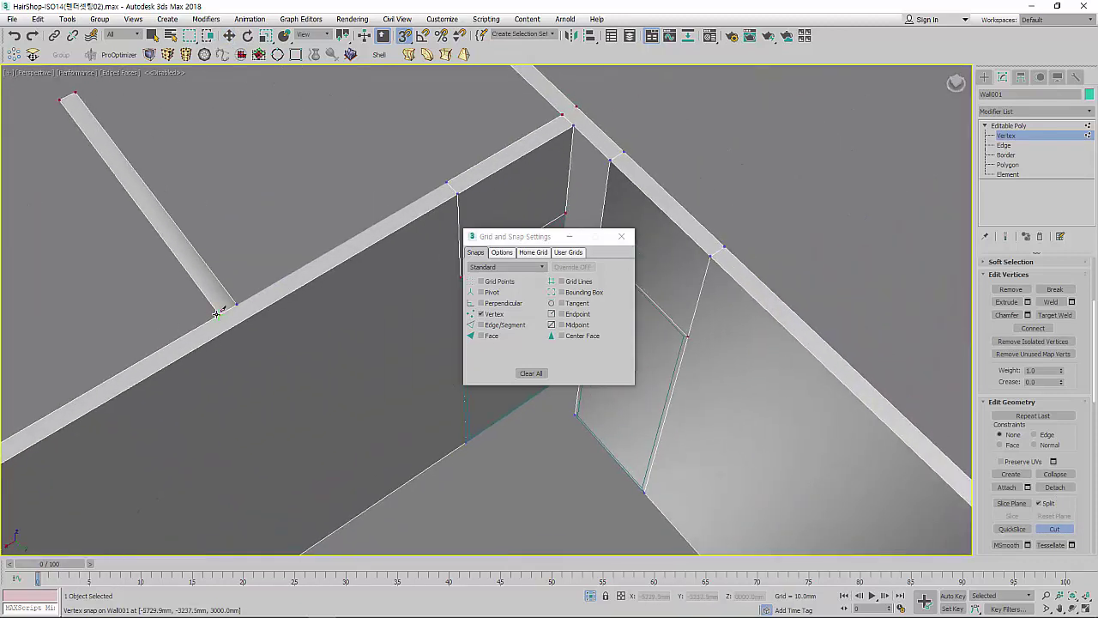
right_click(268, 295)
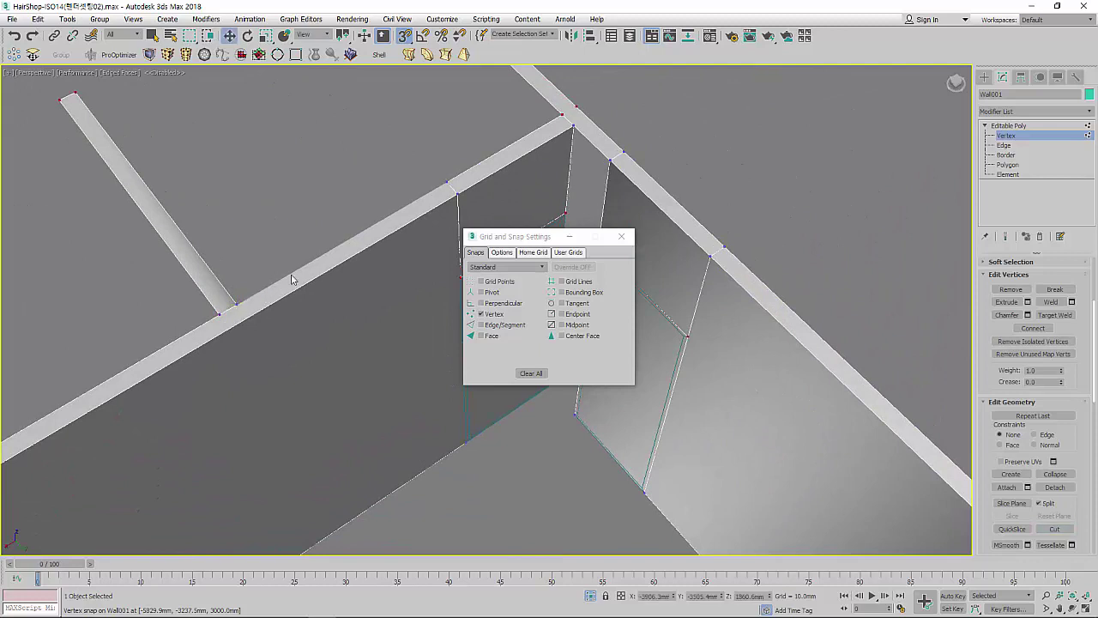
click(1053, 529)
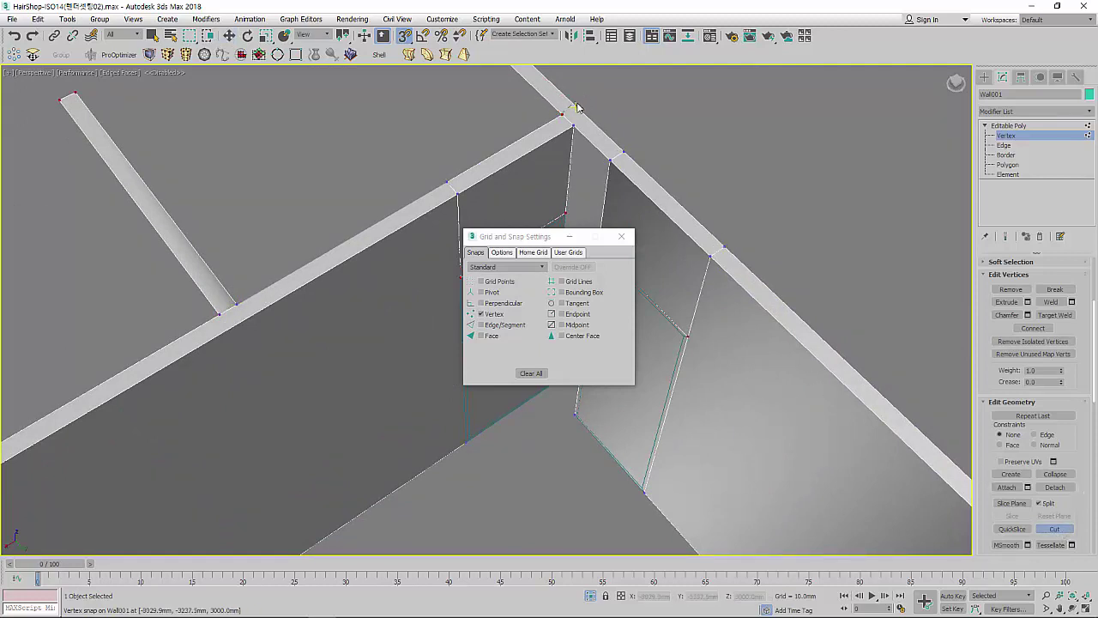
right_click(678, 122)
scroll(661, 159, down, 3)
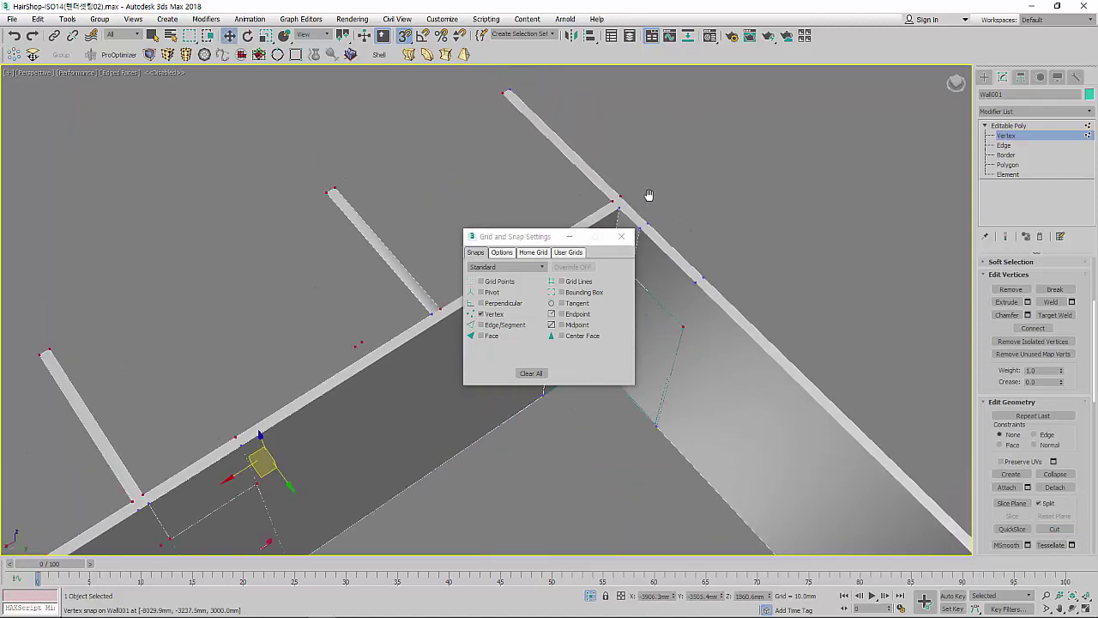
Step: Delete the thin wall-top polygon and the leftover thin wall strip
click(1036, 165)
click(581, 169)
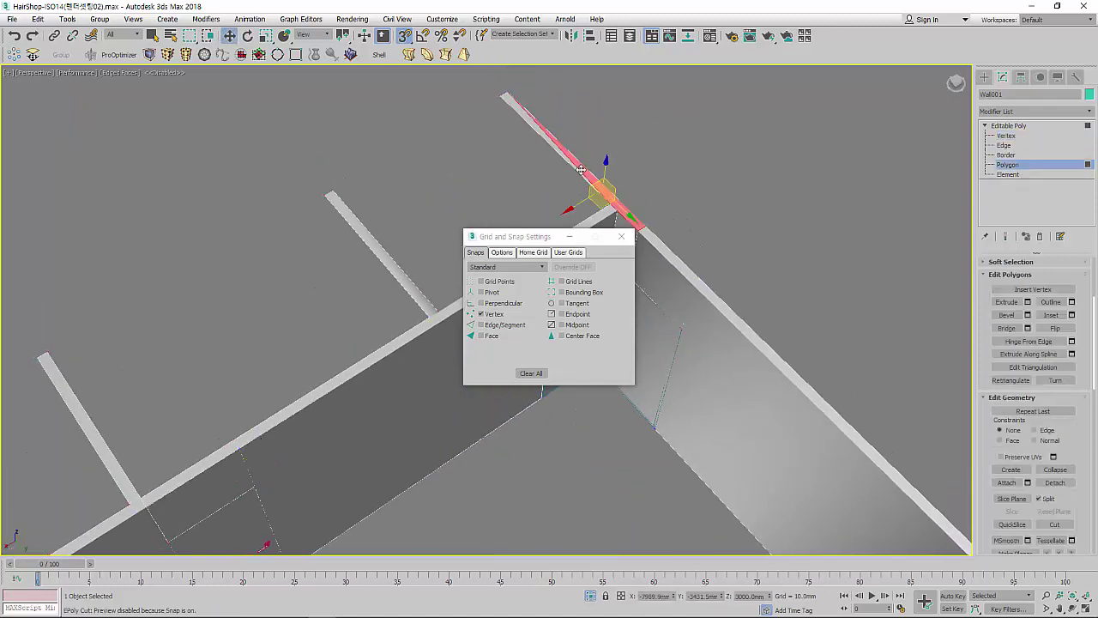
key(Delete)
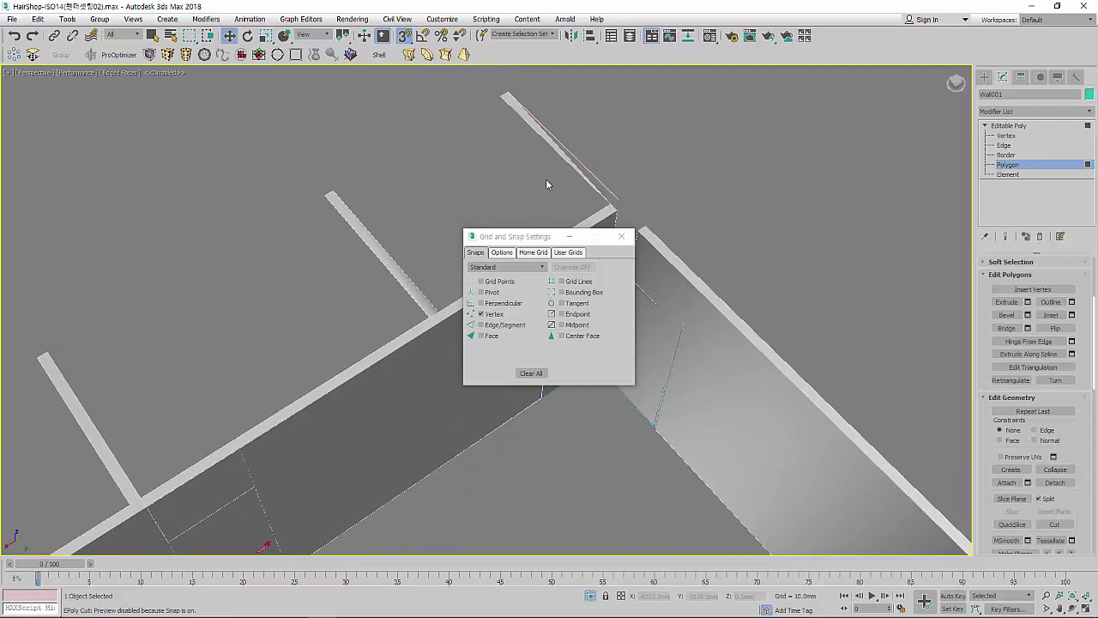
drag(424, 52, 437, 101)
key(Delete)
Step: Delete the upper beam over the doorway, leaving an open gap
mouse_move(610, 186)
middle_down()
mouse_move(525, 122)
mouse_move(612, 143)
mouse_move(536, 174)
middle_up()
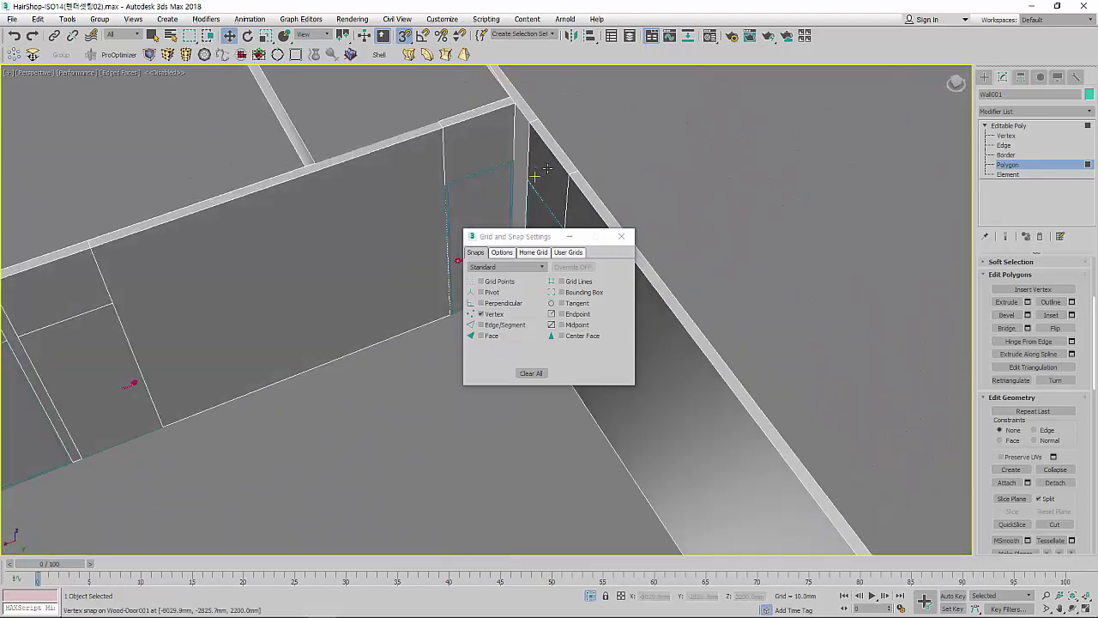
mouse_move(550, 147)
alt+middle_down()
mouse_move(482, 116)
mouse_move(441, 117)
mouse_move(439, 166)
mouse_move(323, 150)
mouse_move(454, 147)
mouse_move(317, 248)
alt+middle_up()
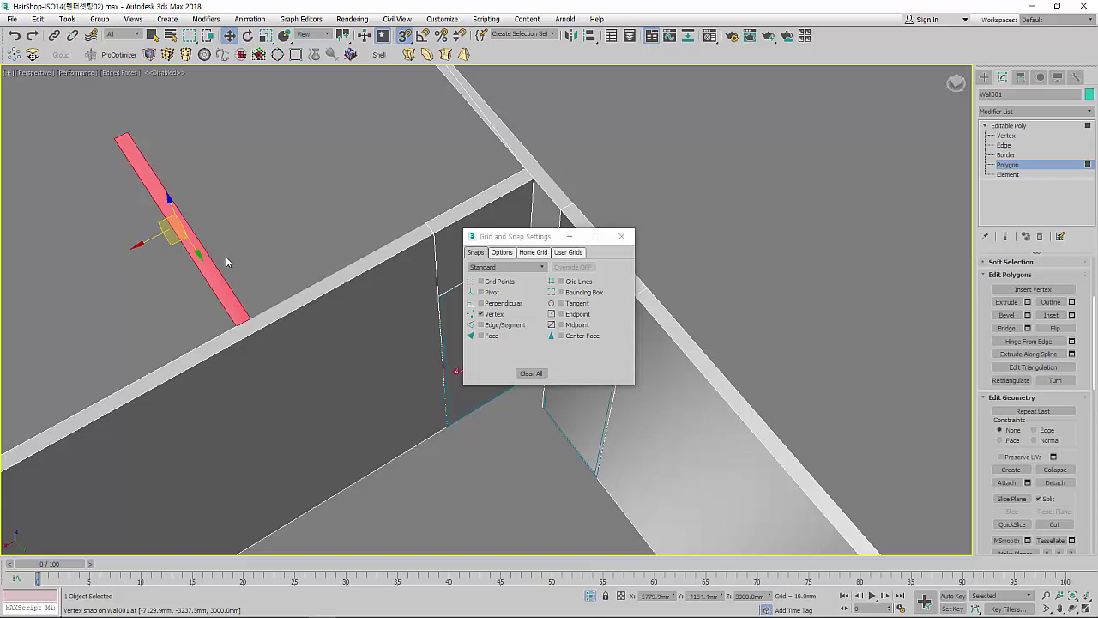
alt+middle_drag(162, 269, 341, 208)
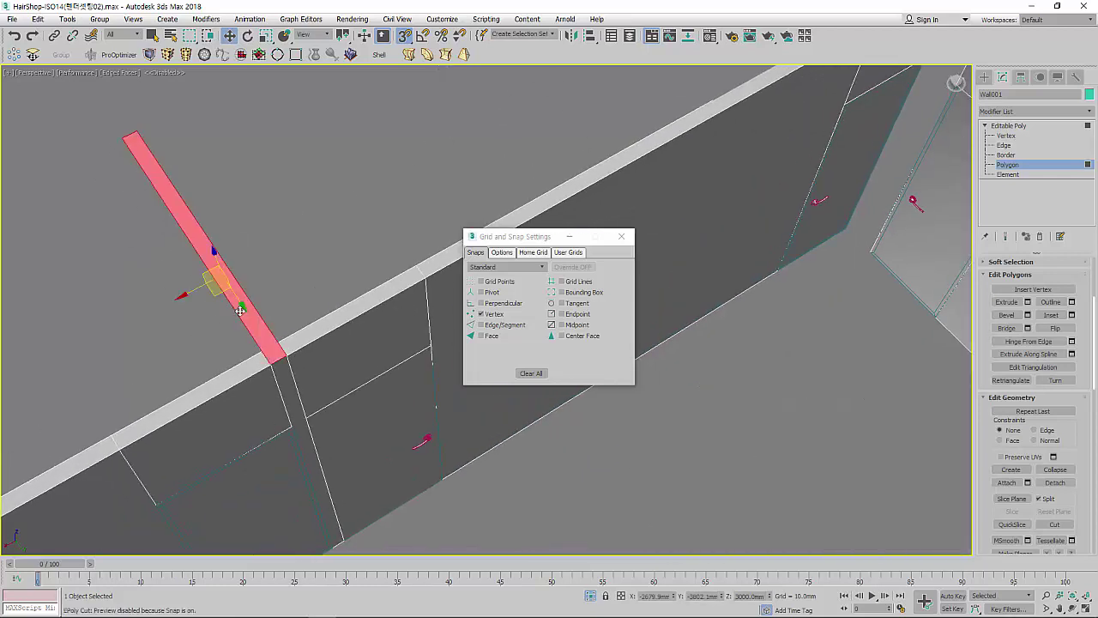
scroll(255, 263, down, 3)
scroll(257, 259, down, 3)
scroll(261, 255, down, 3)
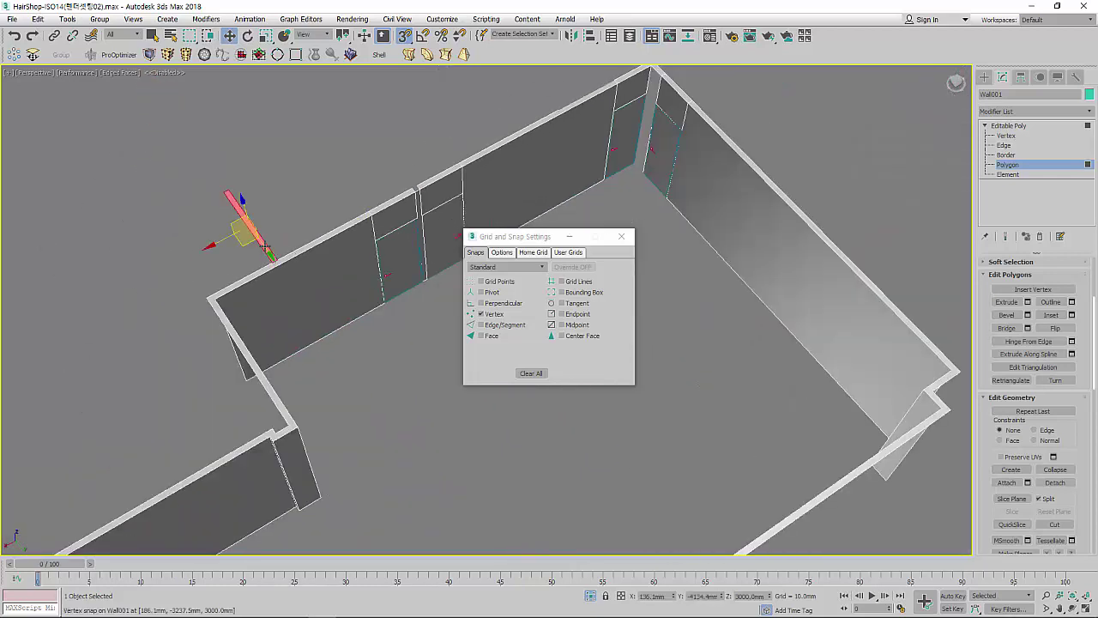
scroll(295, 248, up, 3)
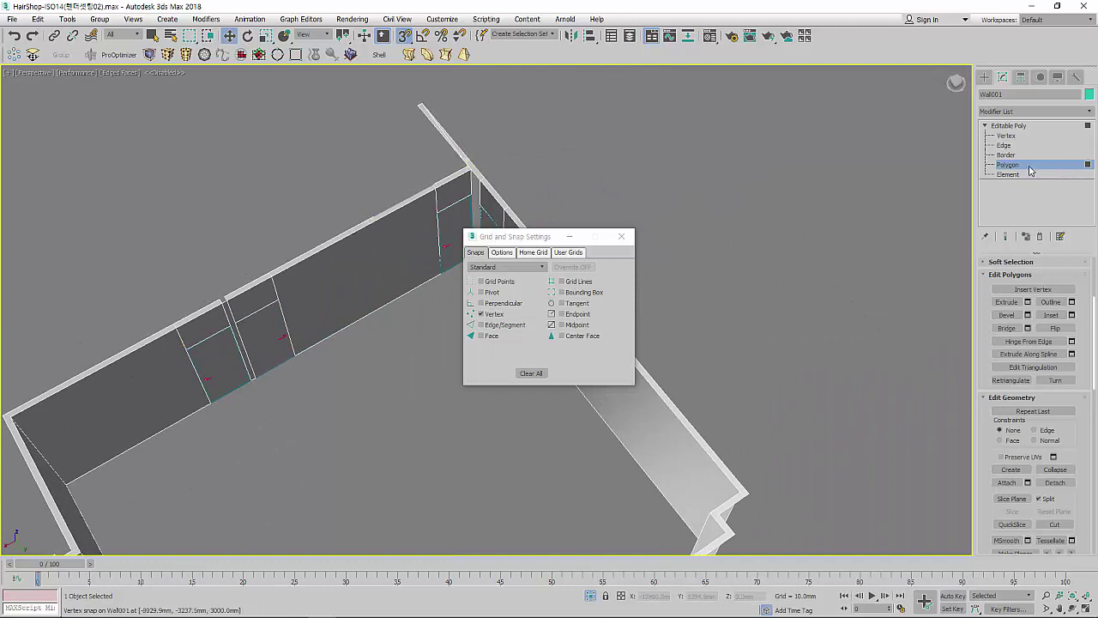
click(435, 122)
key(Delete)
Step: Close the Grid and Snap Settings dialog and view the room from overhead
scroll(490, 170, up, 2)
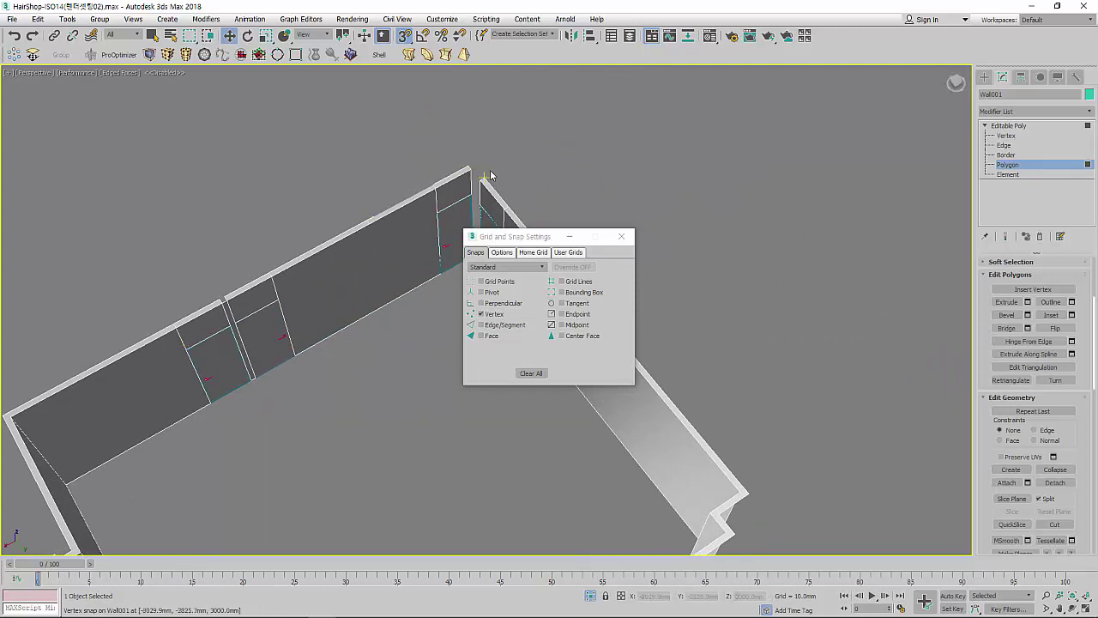
scroll(419, 155, up, 2)
scroll(421, 160, up, 1)
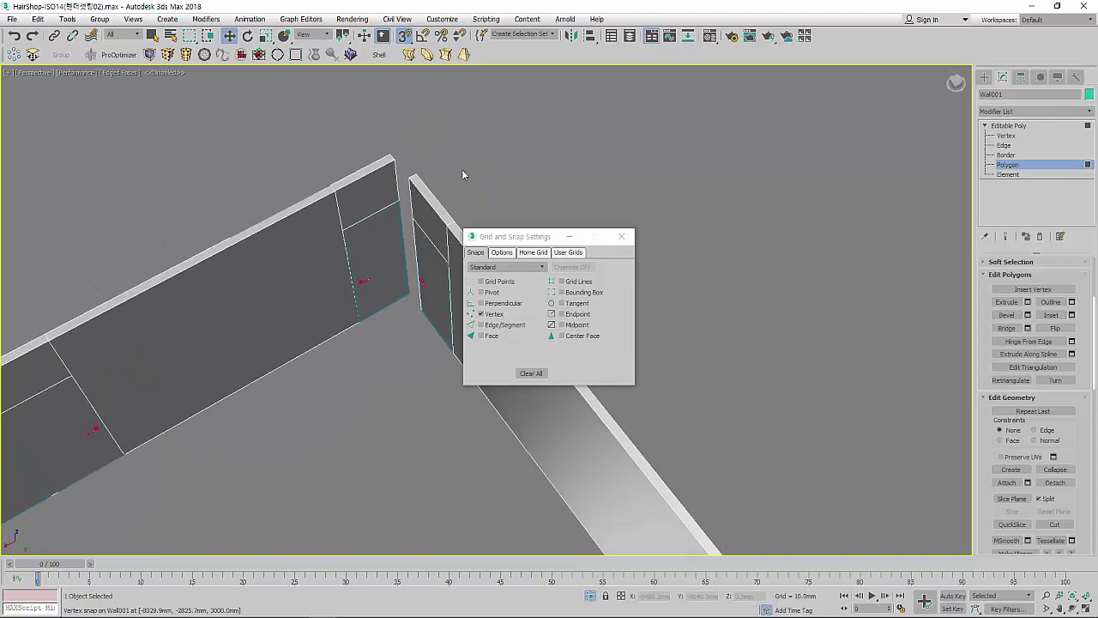
click(621, 236)
alt+middle_drag(621, 236, 588, 228)
scroll(592, 221, up, 2)
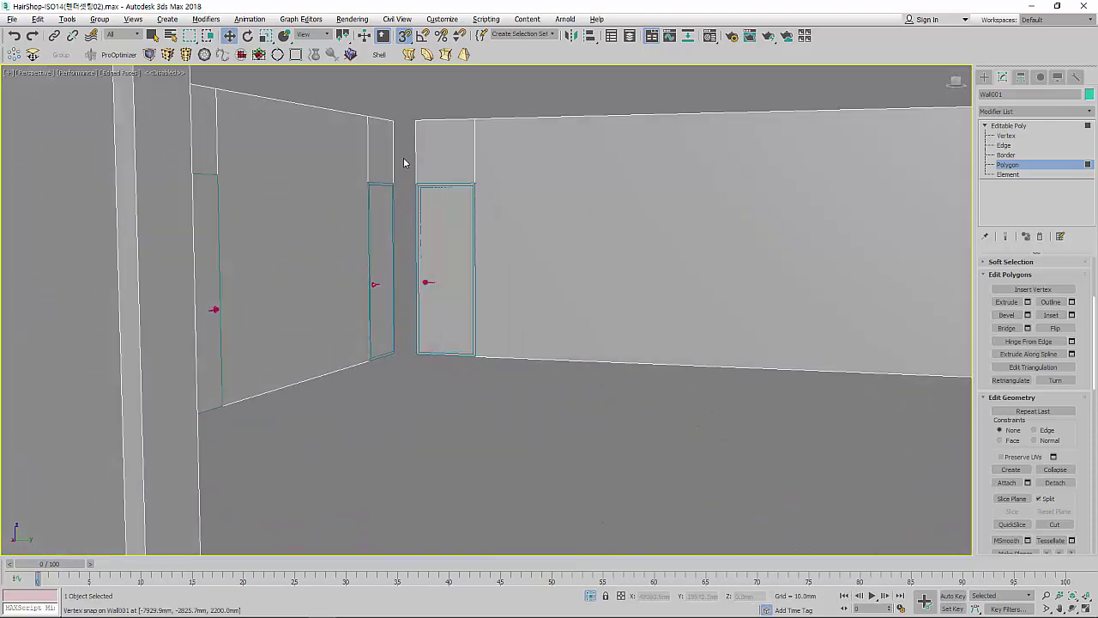
scroll(433, 210, down, 3)
mouse_move(431, 221)
alt+middle_down()
mouse_move(420, 226)
mouse_move(363, 159)
alt+middle_up()
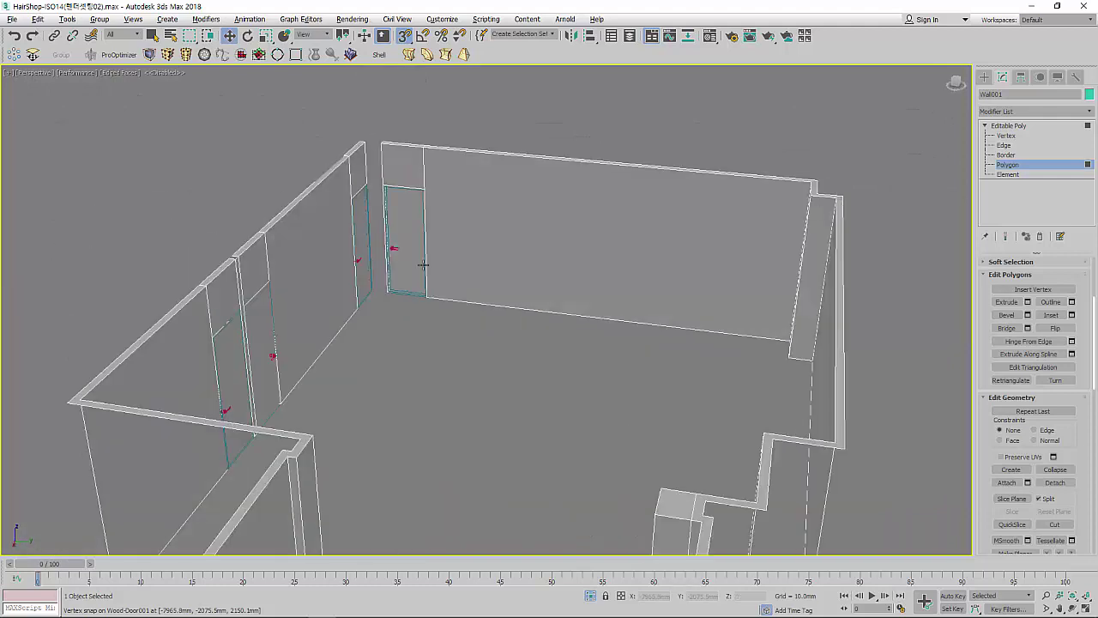
scroll(361, 161, up, 3)
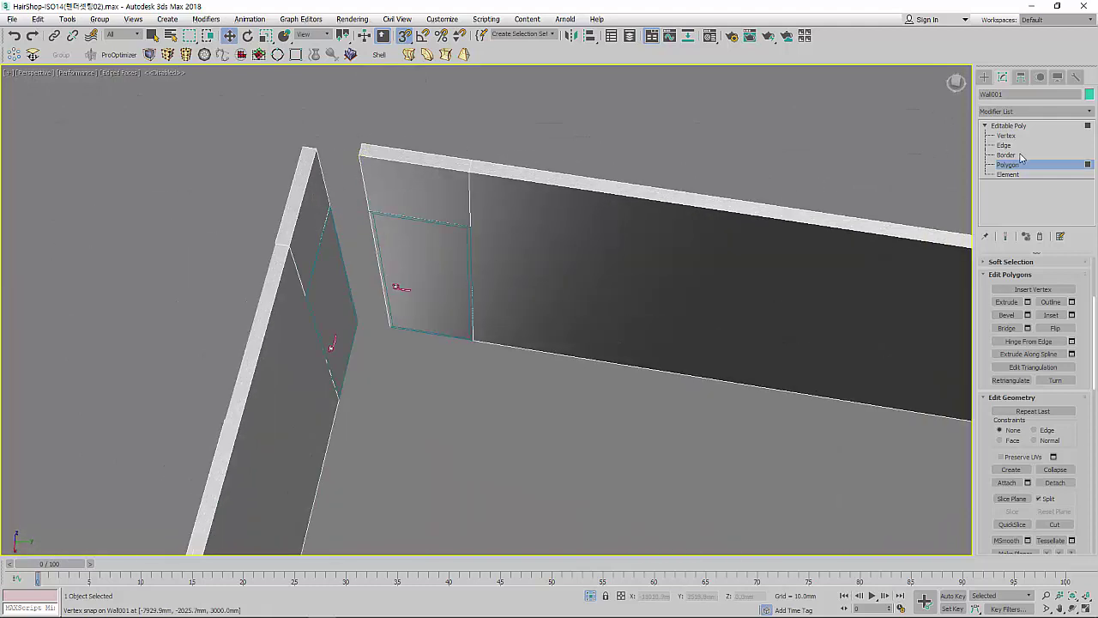
Step: Select the door opening's open border, then keep it as an Edge-level selection
click(1007, 154)
click(363, 177)
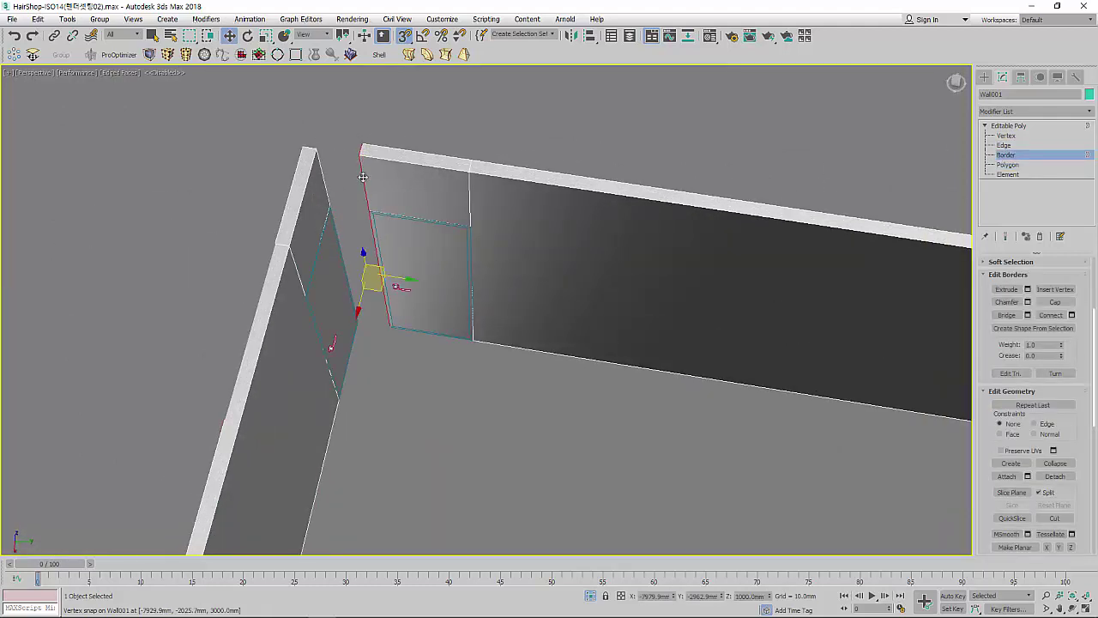
mouse_move(351, 183)
alt+middle_down()
mouse_move(341, 233)
mouse_move(375, 185)
alt+middle_up()
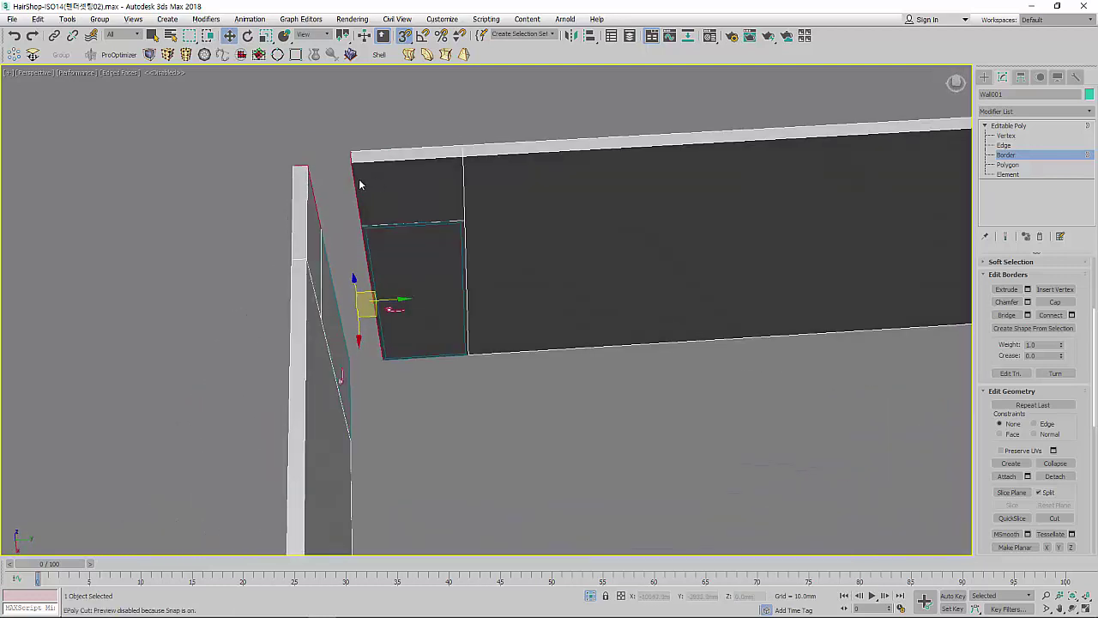
click(1021, 145)
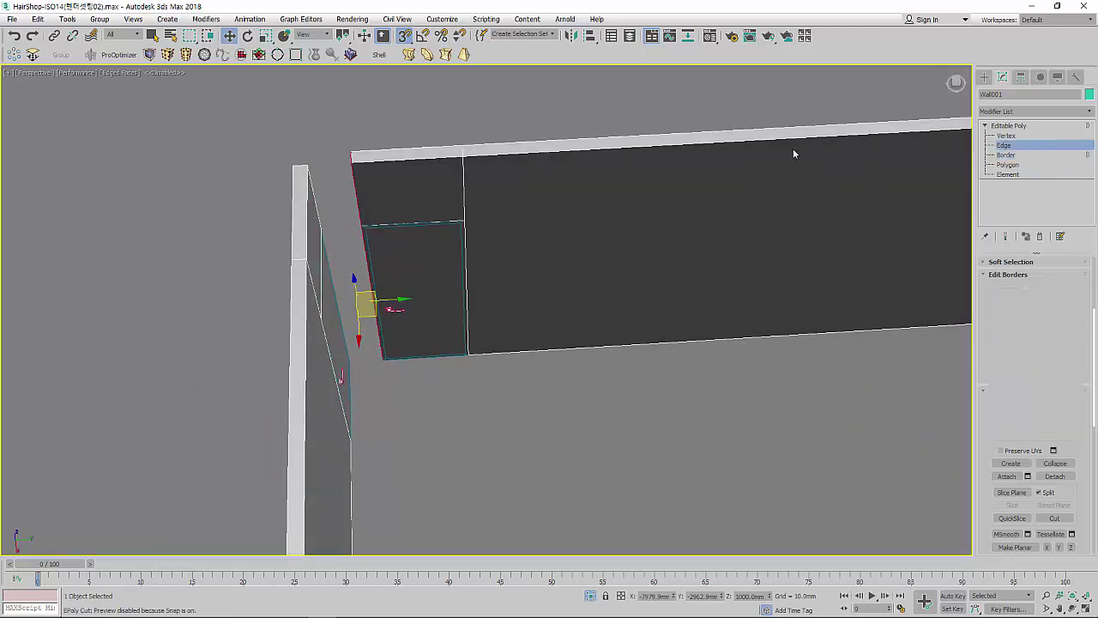
mouse_move(330, 191)
alt+middle_down()
mouse_move(454, 209)
mouse_move(486, 191)
mouse_move(313, 207)
alt+middle_up()
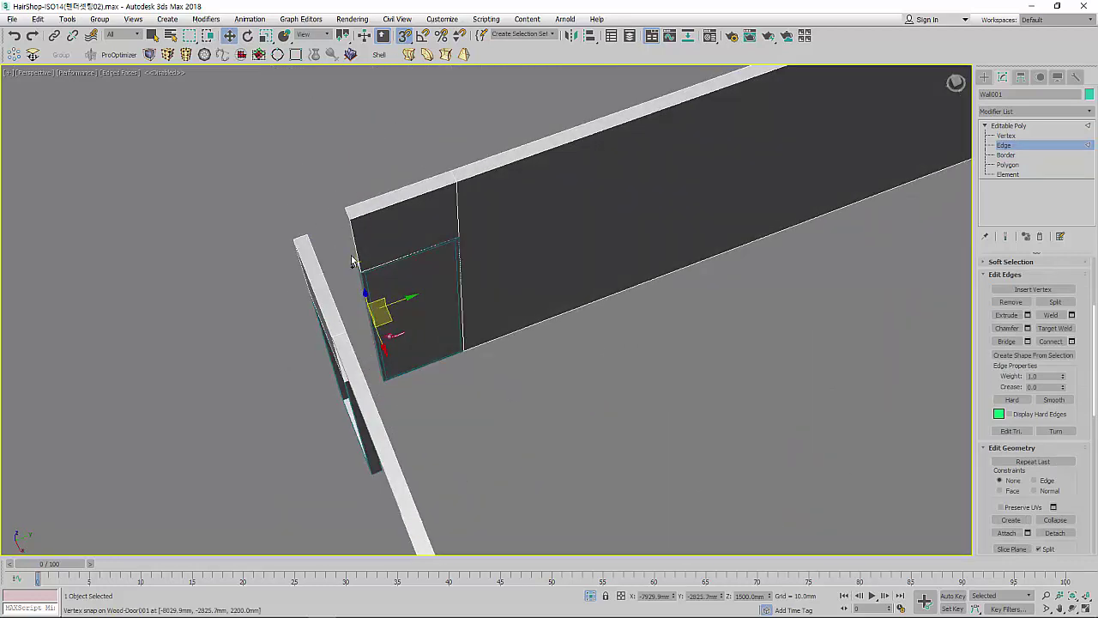
alt+middle_drag(369, 257, 399, 244)
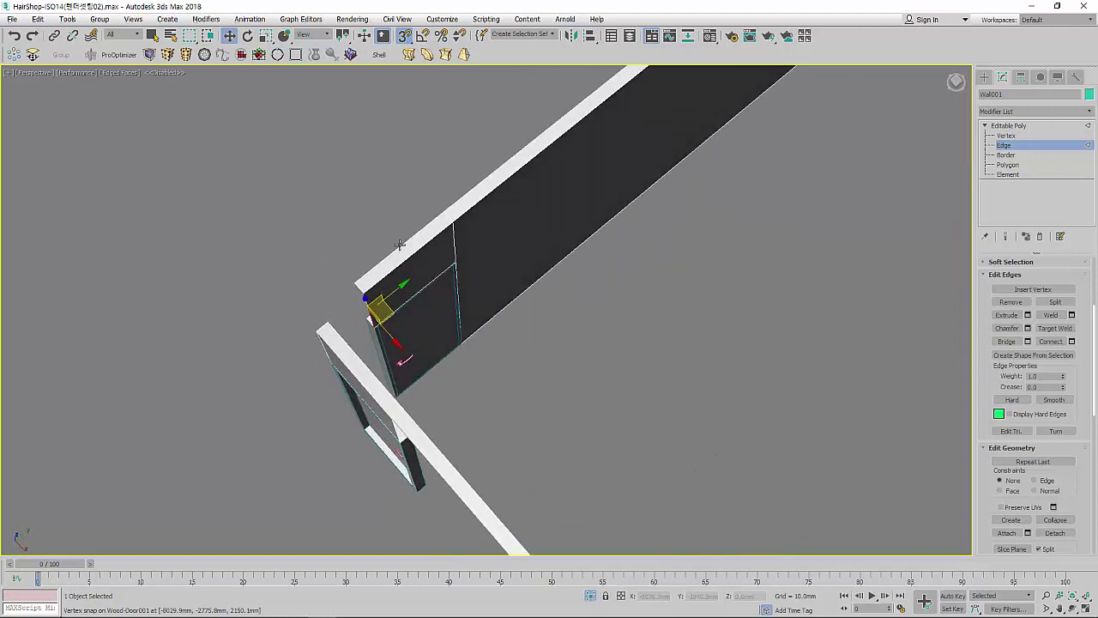
Step: Extrude the door-side edge with a negative height of about 310 mm toward the adjoining wall
click(1019, 318)
click(1028, 315)
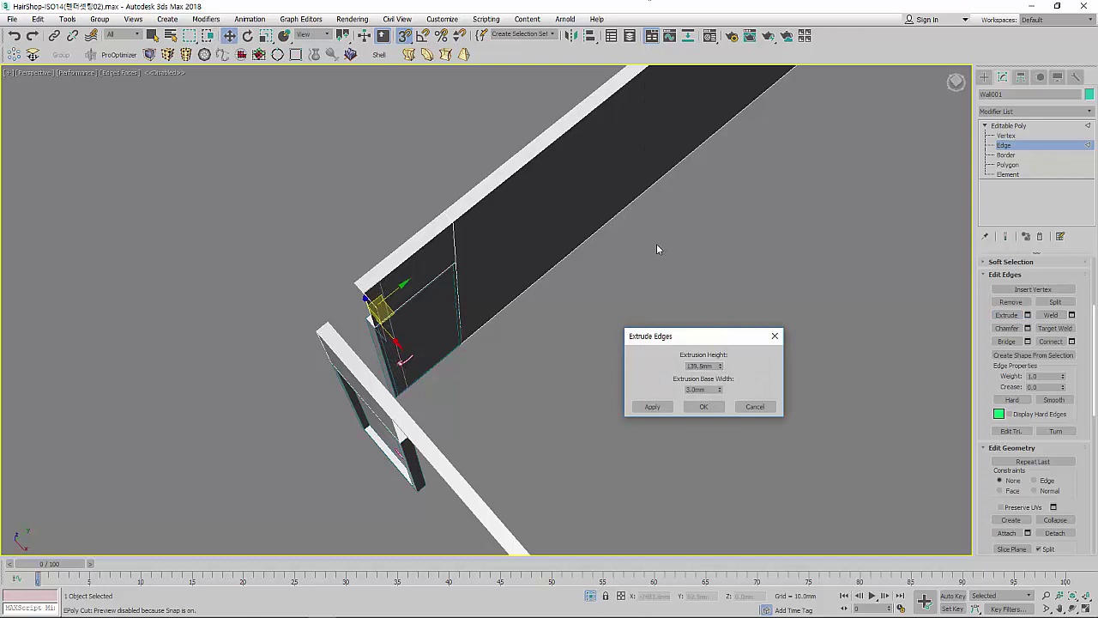
alt+middle_drag(452, 357, 351, 347)
drag(721, 367, 735, 541)
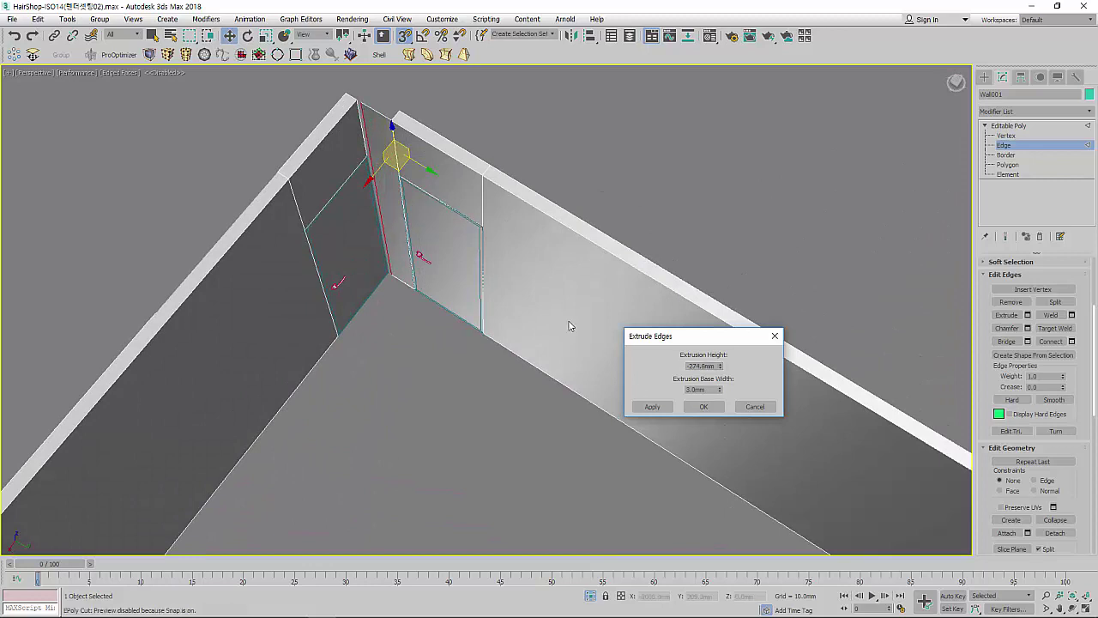
mouse_move(569, 325)
alt+middle_down()
mouse_move(503, 348)
mouse_move(586, 422)
mouse_move(466, 336)
mouse_move(552, 303)
alt+middle_up()
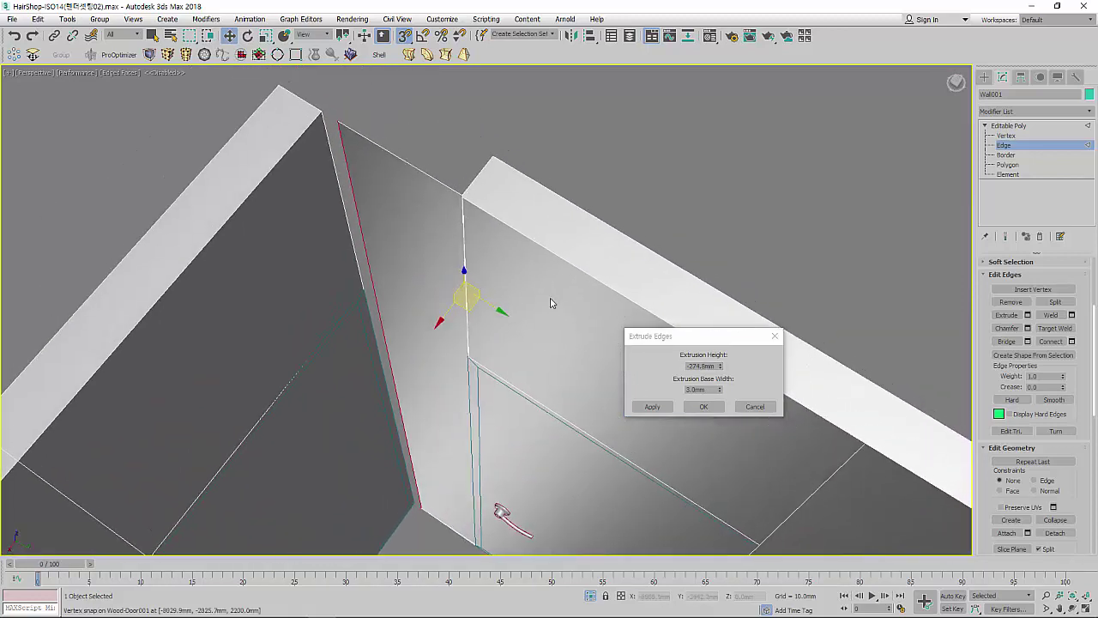
drag(723, 369, 718, 372)
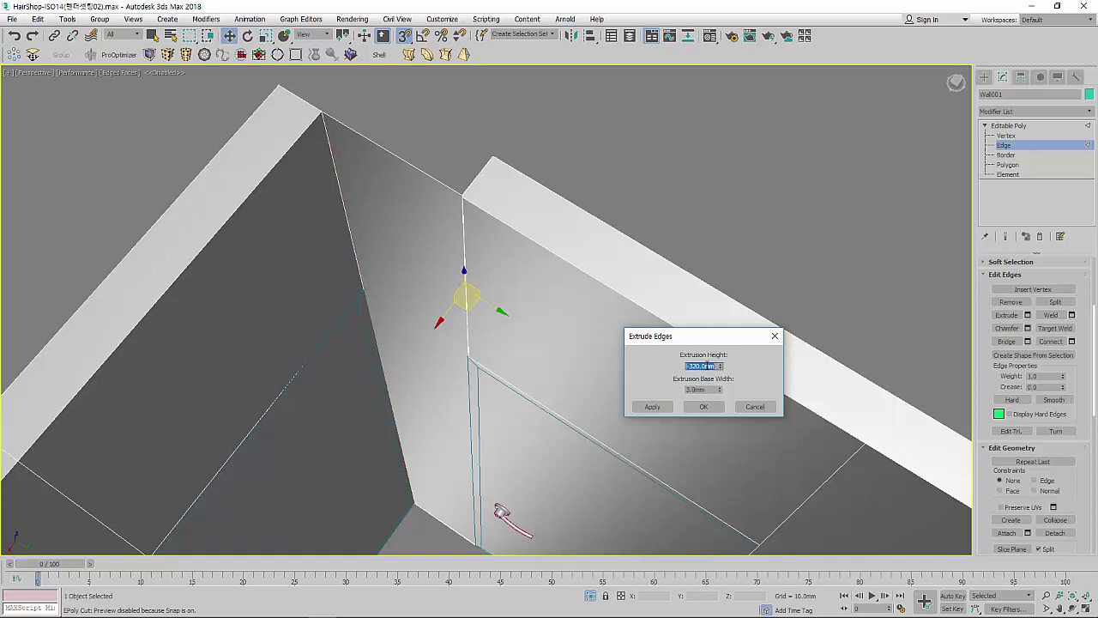
Step: Confirm the -320 mm edge extrusion on Wall001 and switch to Polygon level
click(704, 407)
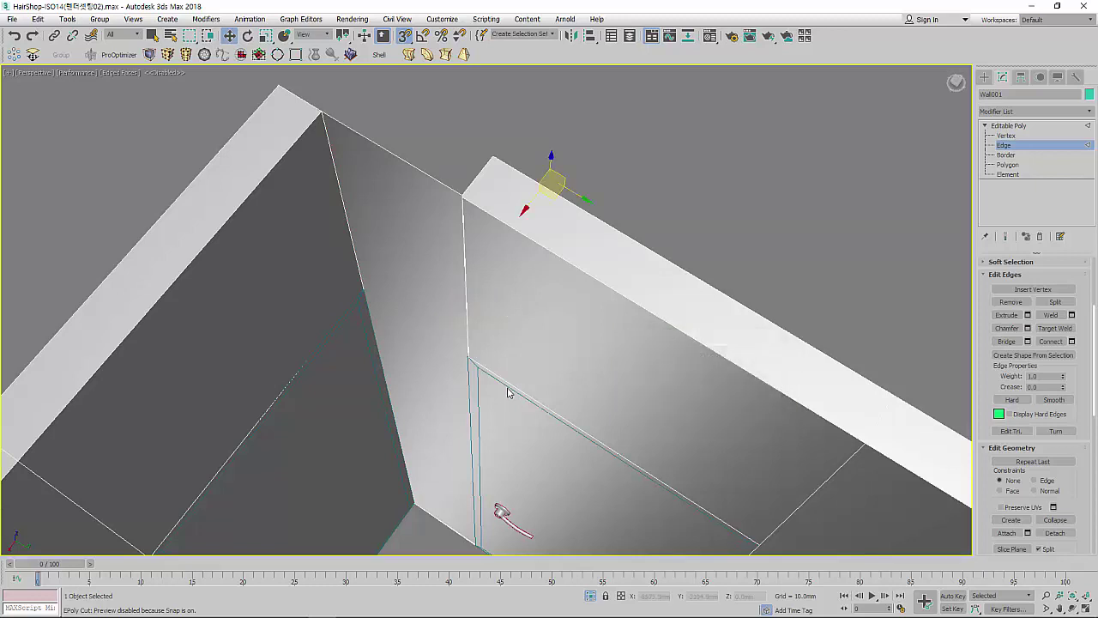
scroll(507, 480, down, 5)
alt+middle_drag(506, 429, 510, 367)
scroll(523, 347, up, 3)
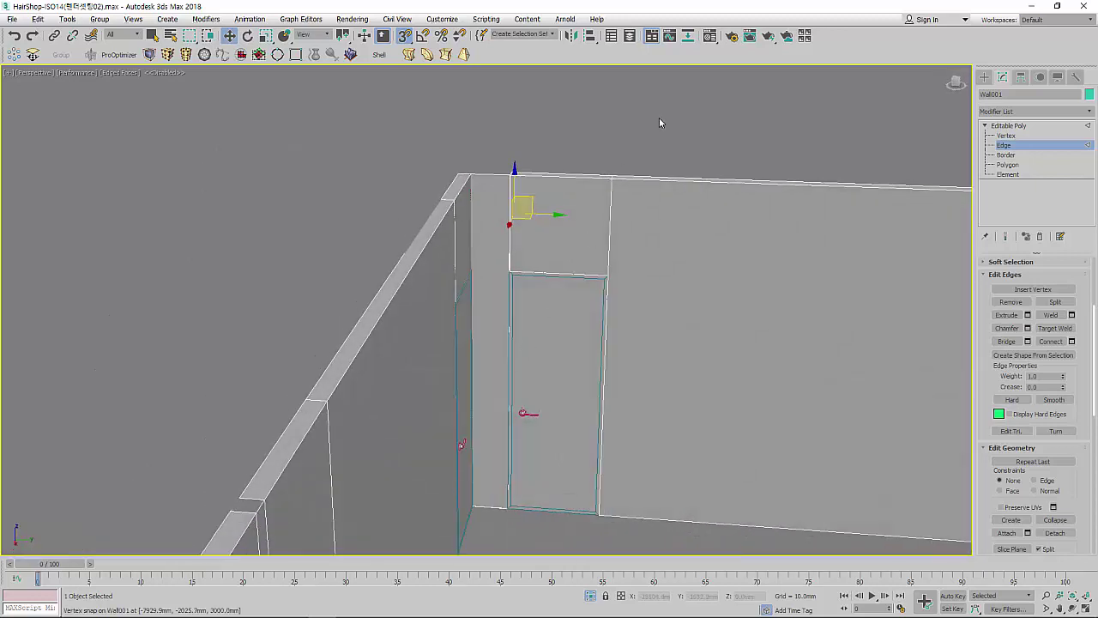
alt+middle_drag(659, 123, 615, 232)
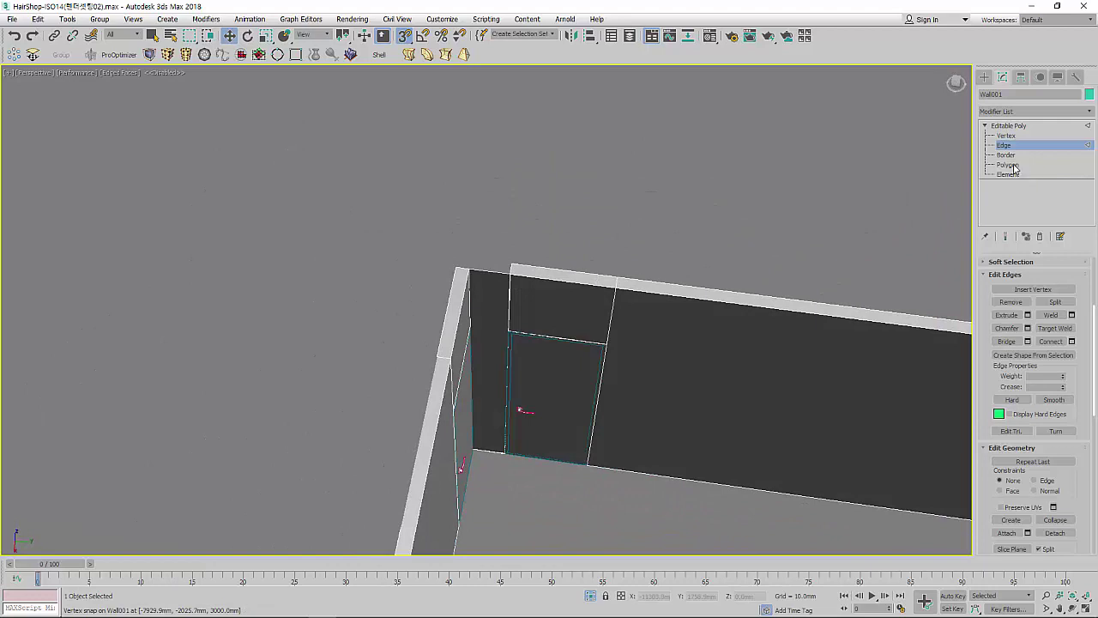
click(1009, 165)
mouse_move(595, 279)
alt+middle_down()
mouse_move(642, 282)
mouse_move(196, 243)
mouse_move(396, 292)
alt+middle_up()
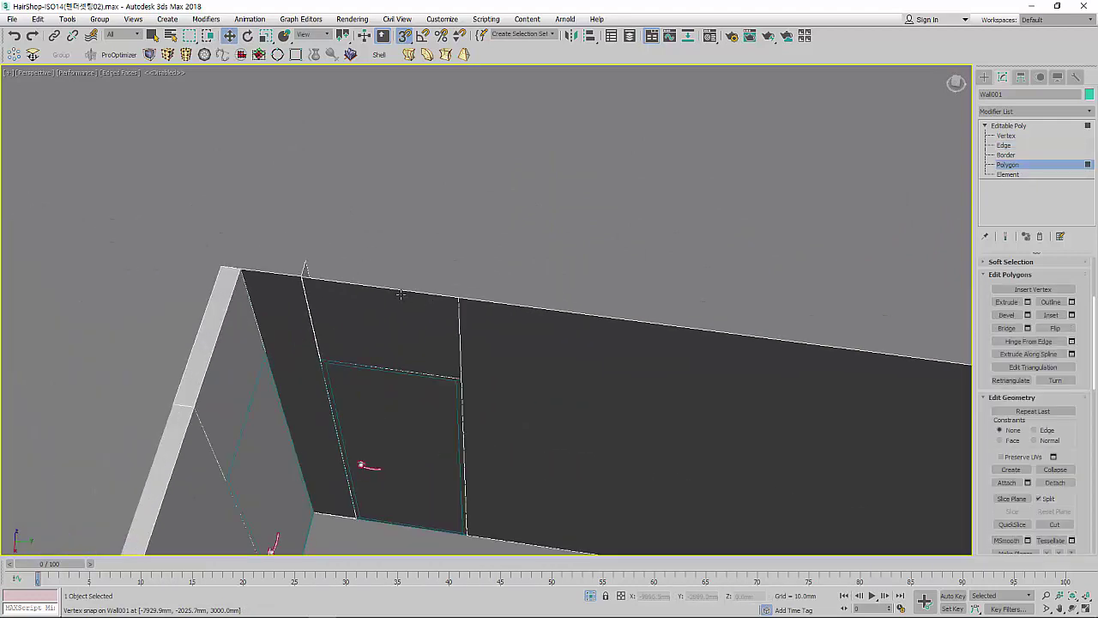
Step: Orbit around the room while switching Wall001 between object and Polygon level
scroll(223, 243, down, 3)
scroll(701, 359, down, 4)
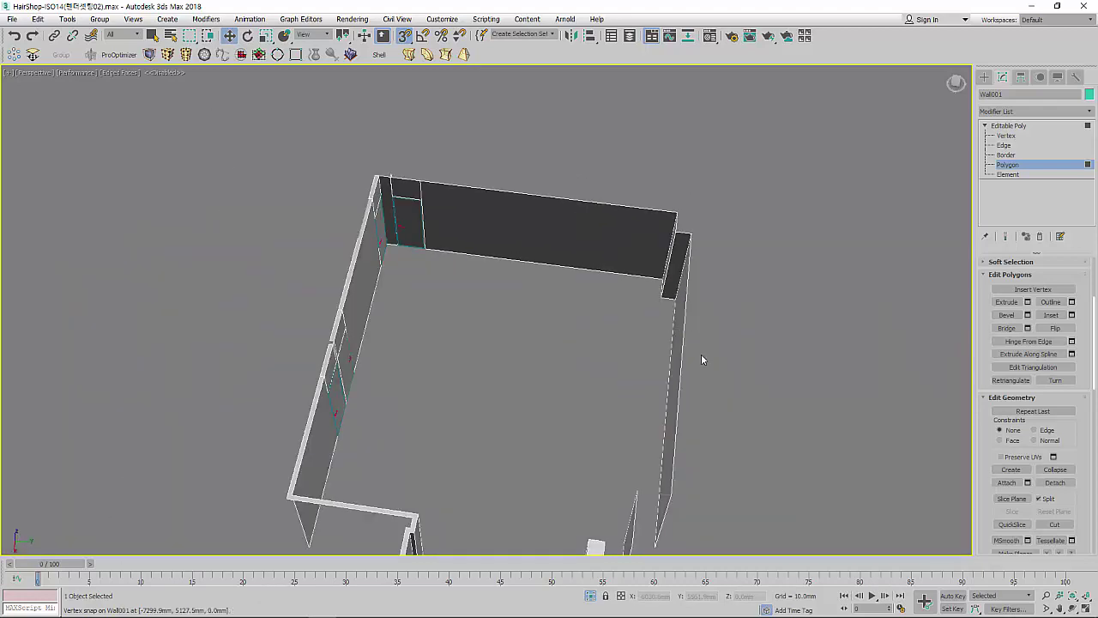
click(1008, 127)
mouse_move(821, 308)
alt+middle_down()
mouse_move(831, 250)
mouse_move(855, 287)
alt+middle_up()
click(1040, 164)
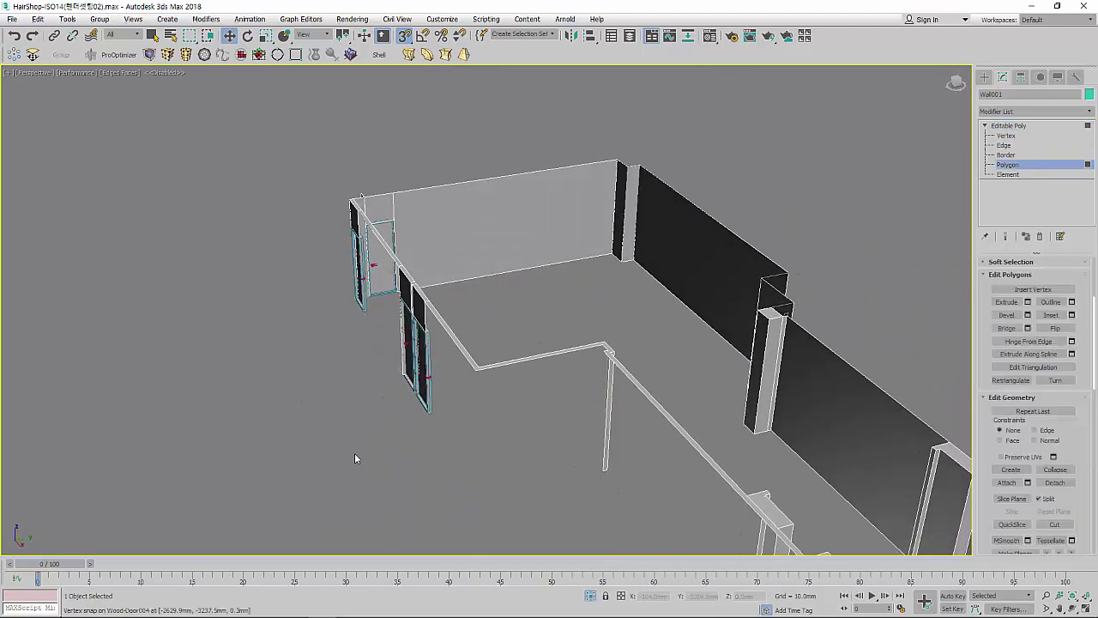
Step: Orbit toward the corner door, then select and clear a small face at the wall's top corner
mouse_move(395, 444)
alt+middle_down()
mouse_move(384, 371)
mouse_move(326, 335)
alt+middle_up()
drag(203, 143, 293, 236)
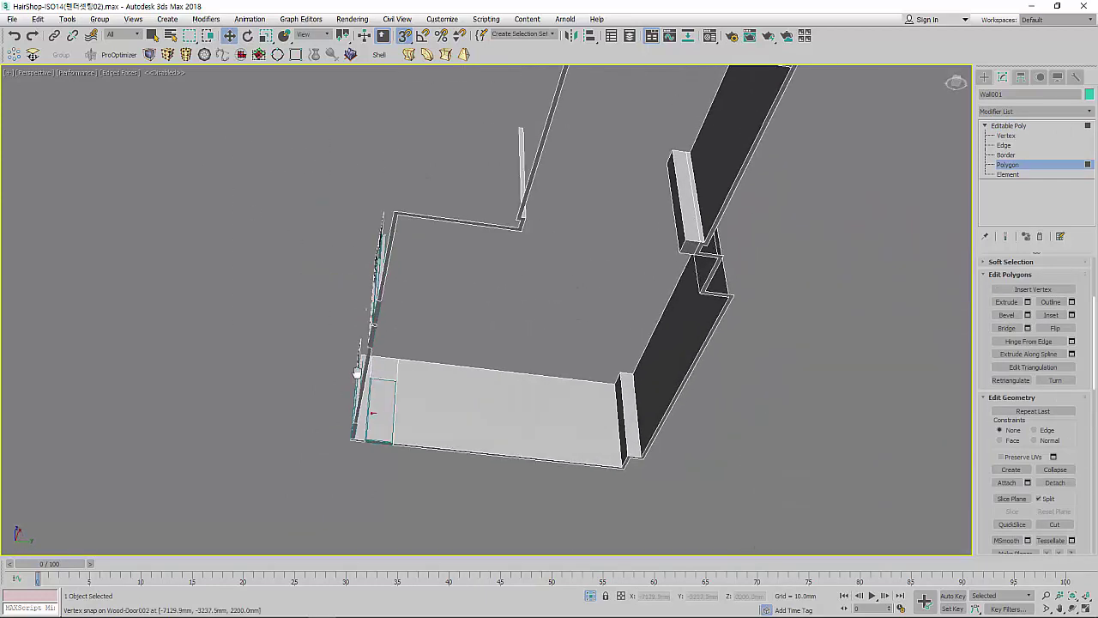
alt+middle_drag(293, 236, 367, 342)
mouse_move(437, 350)
alt+middle_down()
mouse_move(431, 427)
mouse_move(412, 483)
mouse_move(378, 485)
mouse_move(448, 480)
mouse_move(191, 336)
mouse_move(290, 323)
alt+middle_up()
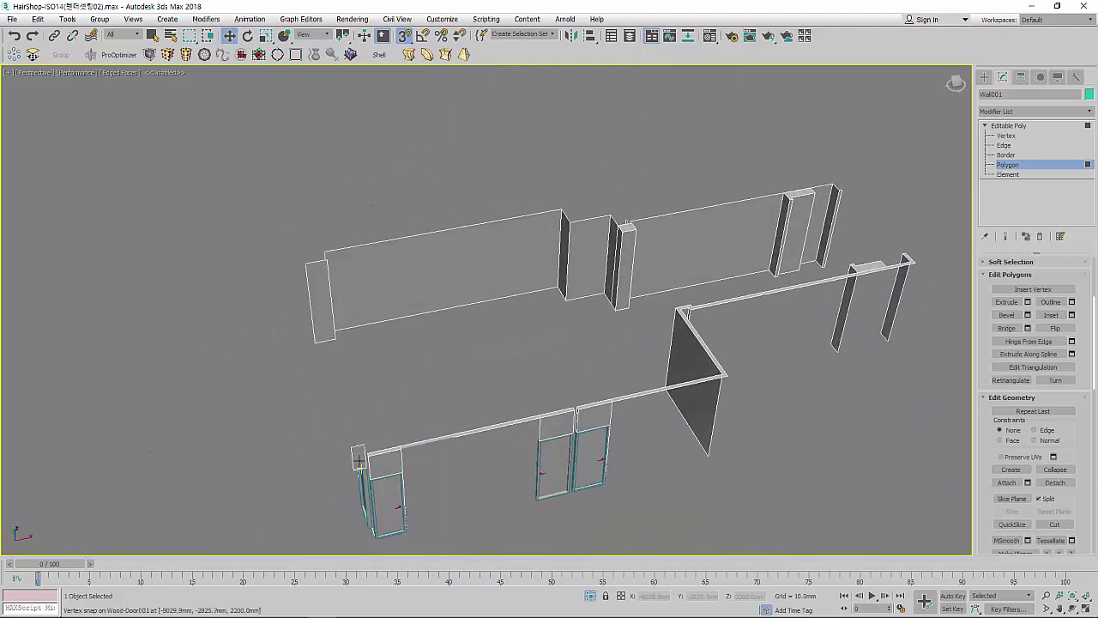
mouse_move(360, 461)
alt+middle_down()
mouse_move(284, 461)
mouse_move(331, 424)
alt+middle_up()
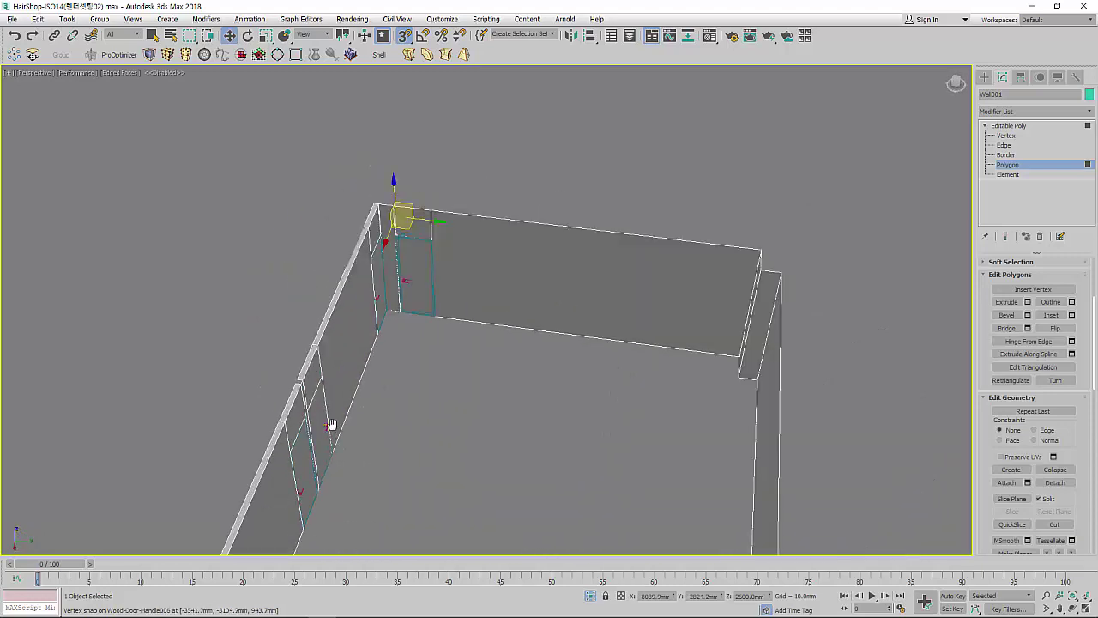
scroll(330, 424, up, 3)
scroll(329, 423, up, 3)
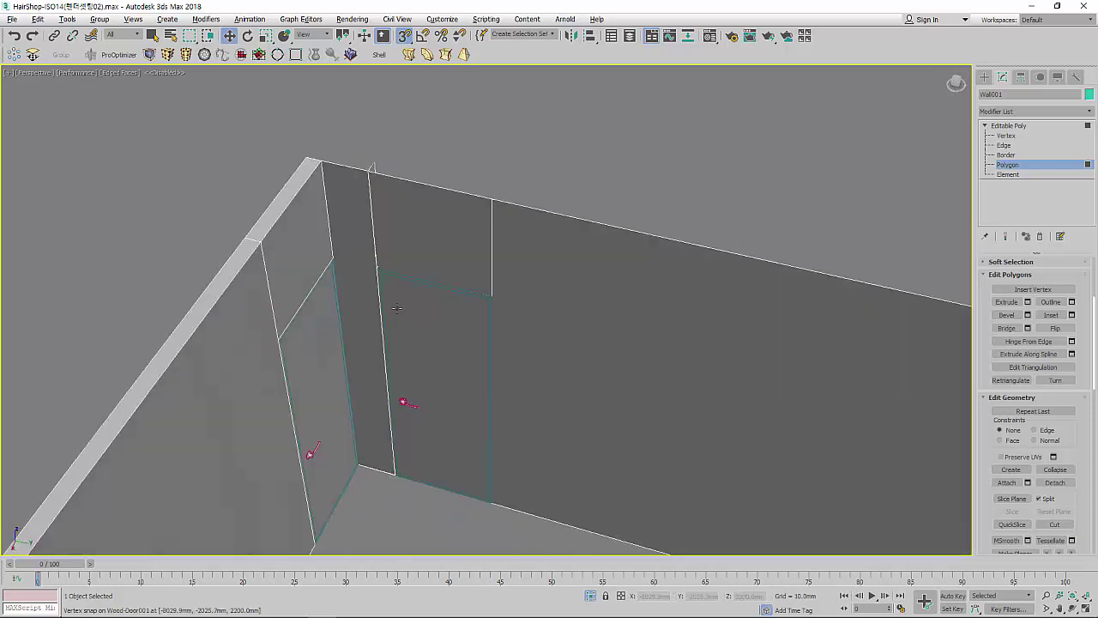
mouse_move(481, 360)
middle_down()
mouse_move(601, 289)
mouse_move(205, 389)
middle_up()
click(169, 272)
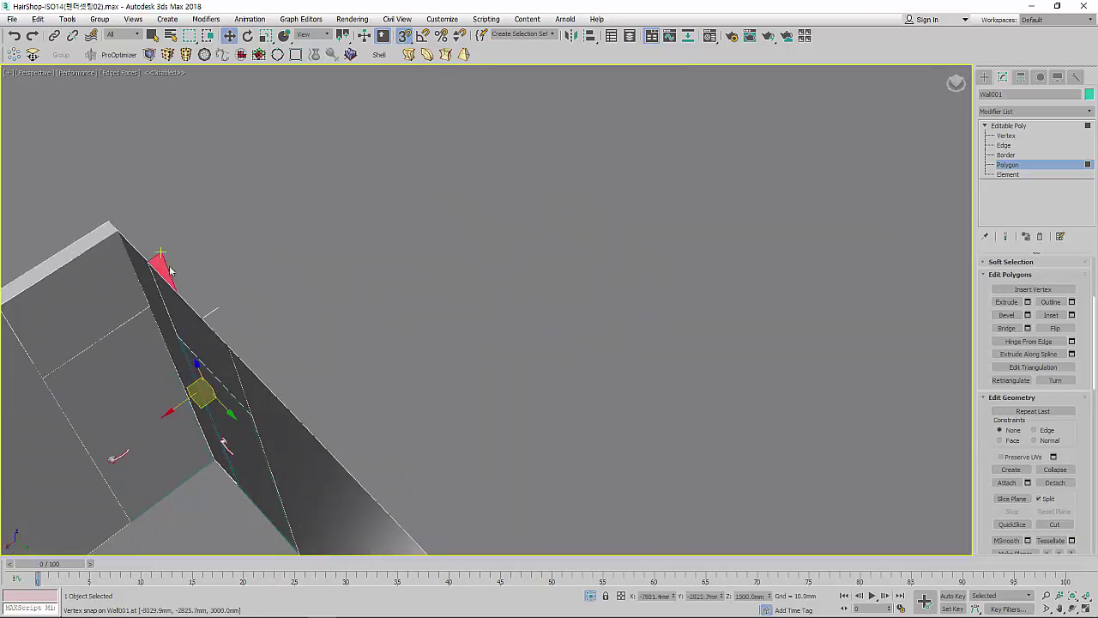
click(215, 310)
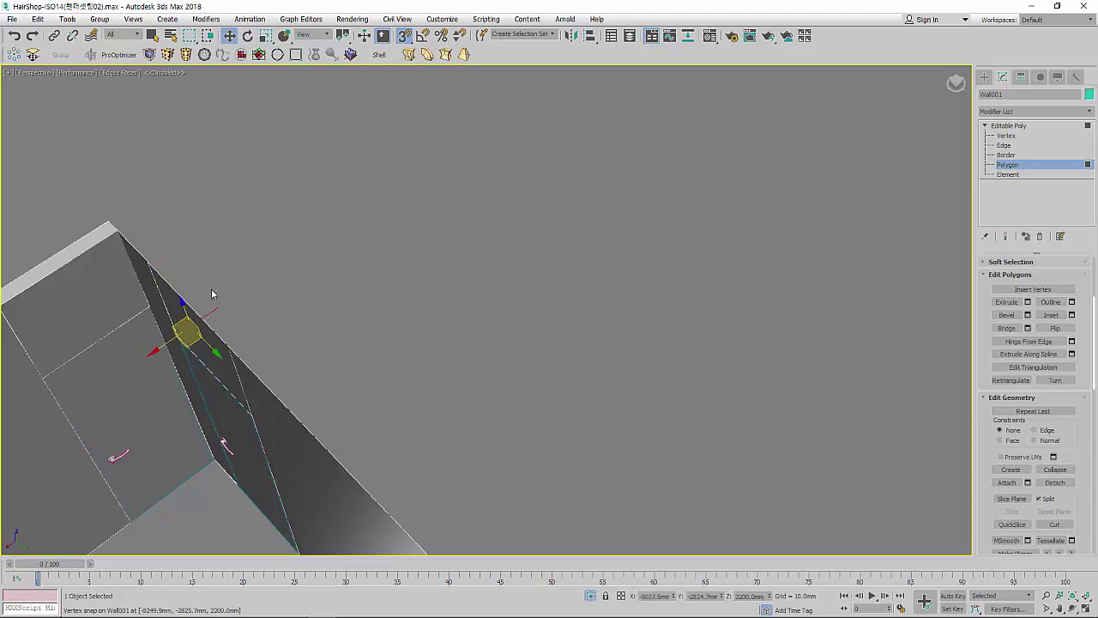
Step: Return Wall001 to object level and turn off Isolate Selection to show the whole salon
scroll(222, 344, down, 5)
alt+middle_drag(309, 355, 375, 323)
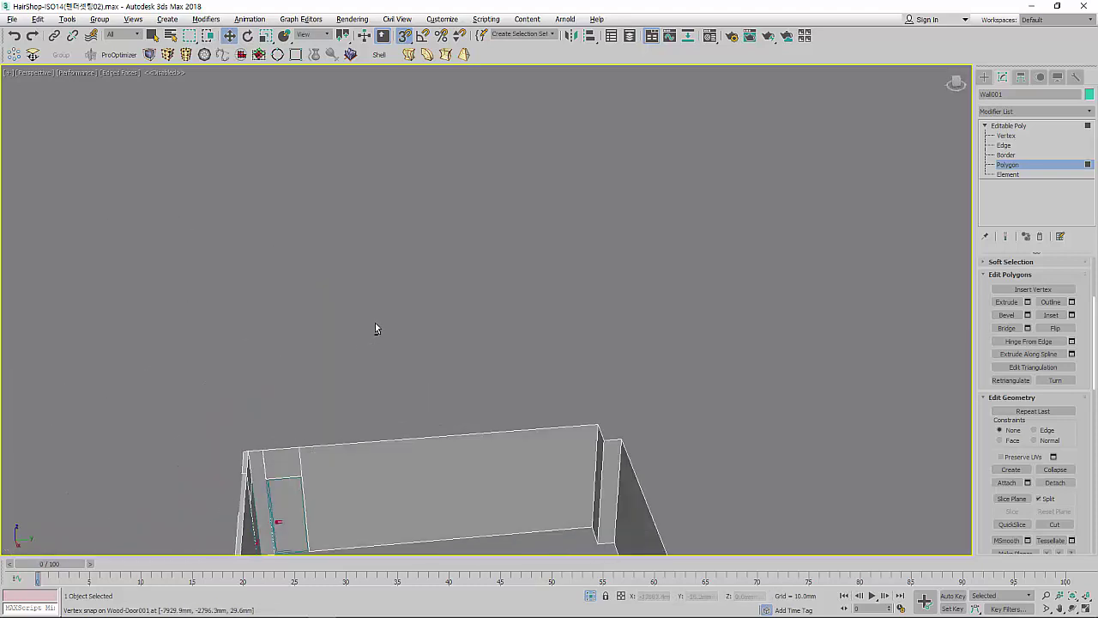
alt+middle_drag(433, 449, 611, 320)
scroll(611, 320, up, 2)
scroll(597, 342, up, 3)
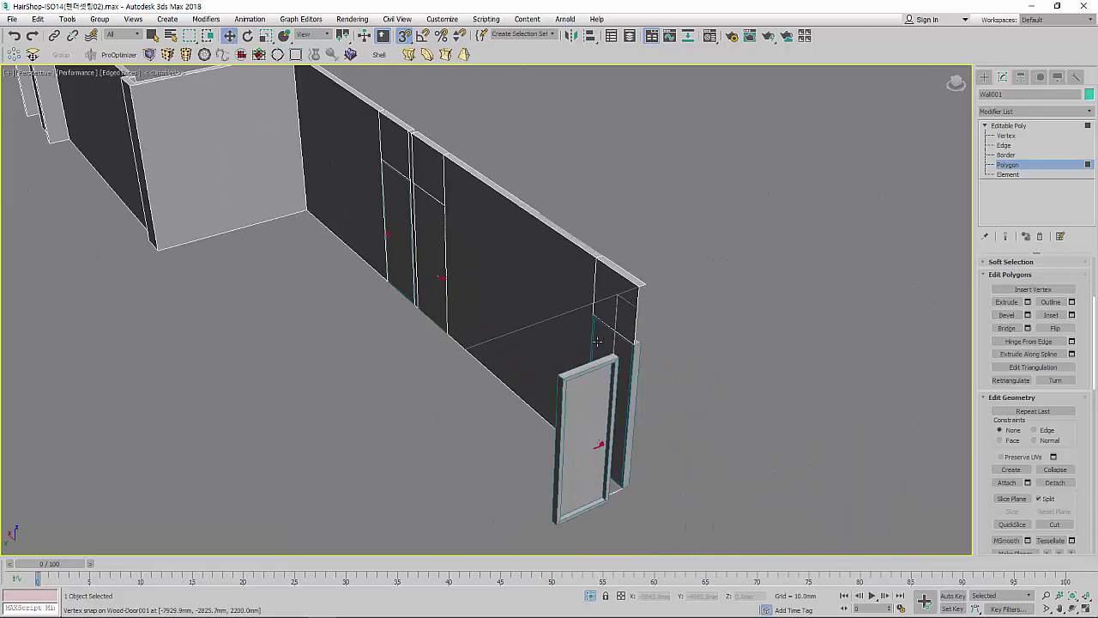
scroll(627, 378, down, 3)
scroll(579, 373, down, 3)
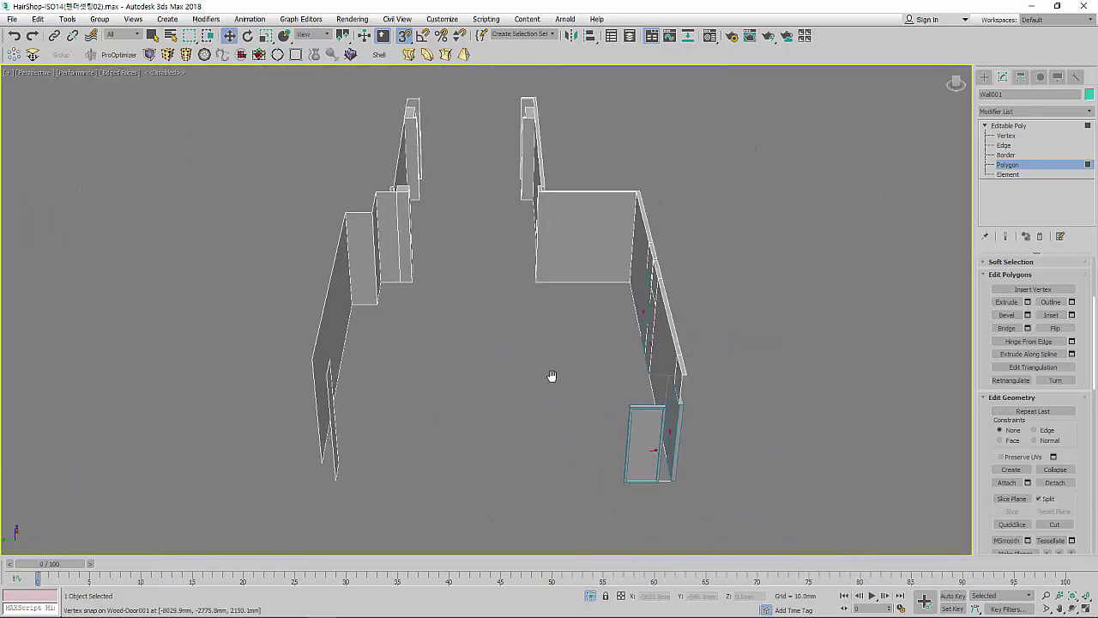
scroll(427, 391, up, 5)
scroll(426, 392, down, 4)
scroll(478, 441, down, 3)
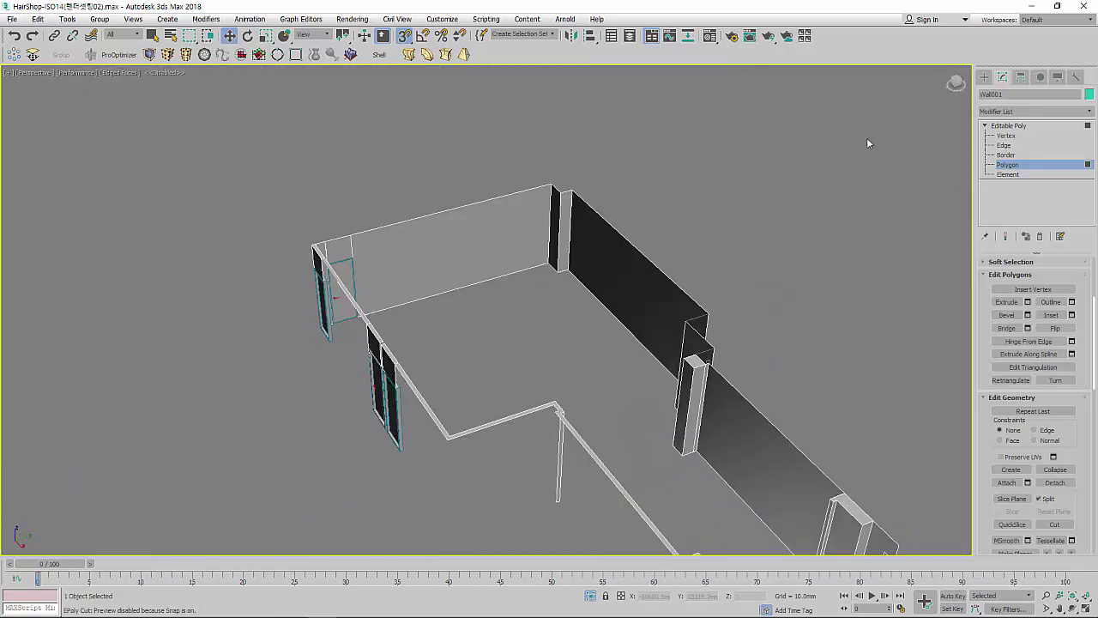
click(1004, 126)
click(592, 598)
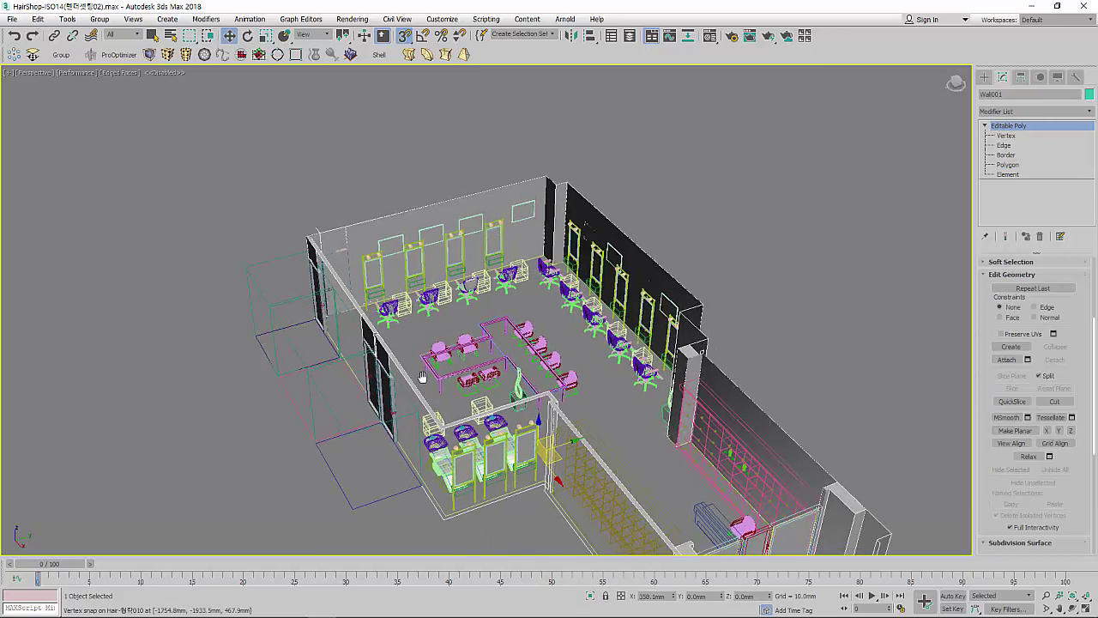
Step: Try selecting the left-side box objects, including Wall003-Rest001, then deselect them
click(337, 427)
click(328, 420)
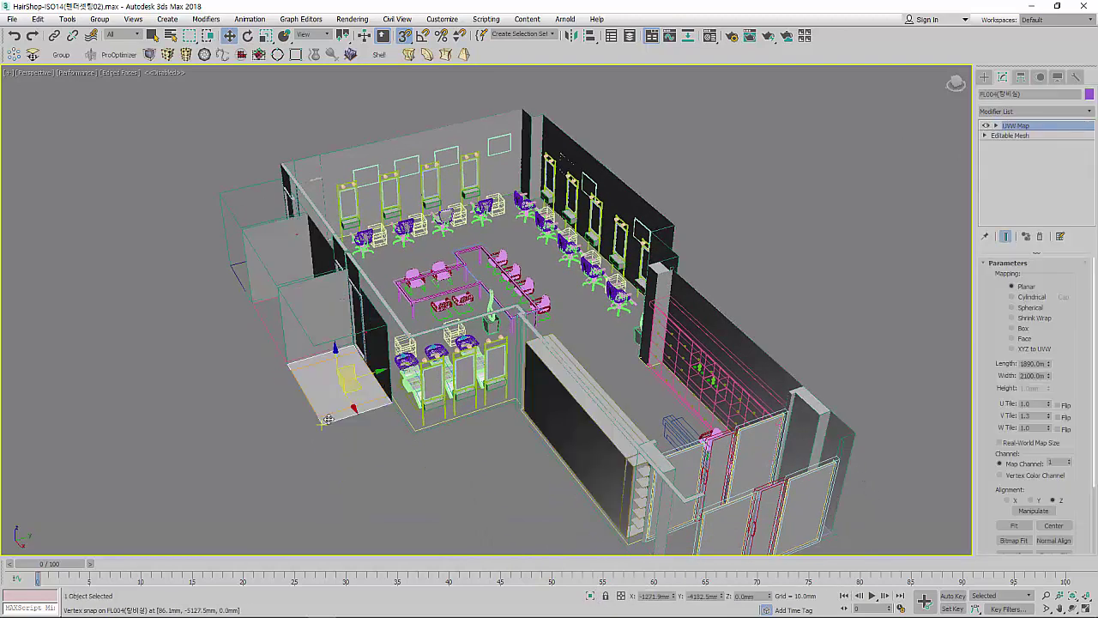
click(308, 401)
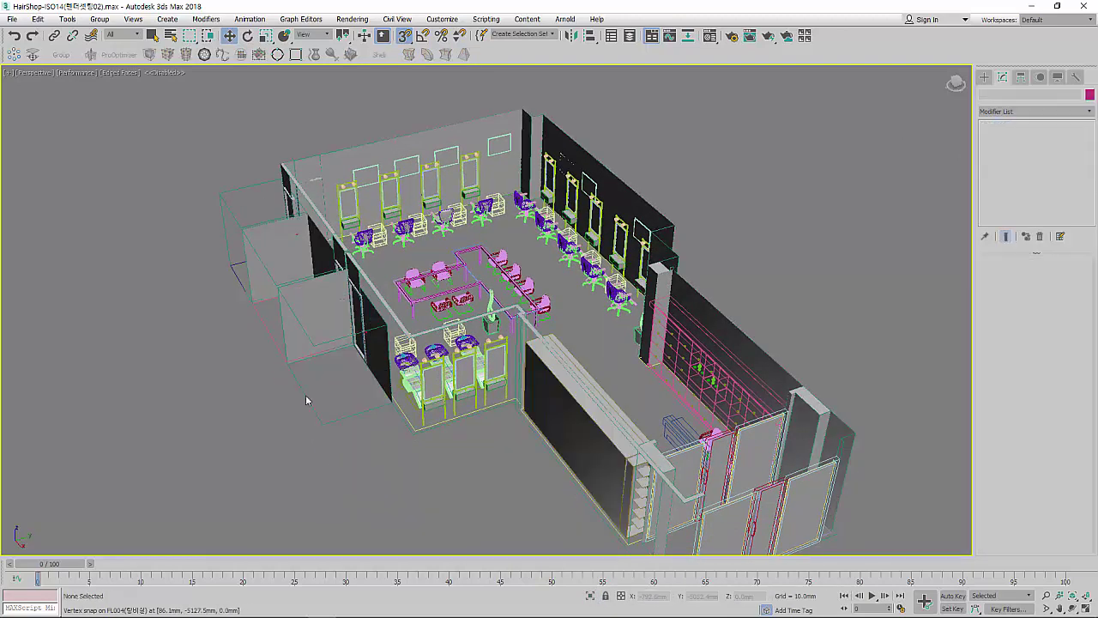
click(276, 334)
click(249, 333)
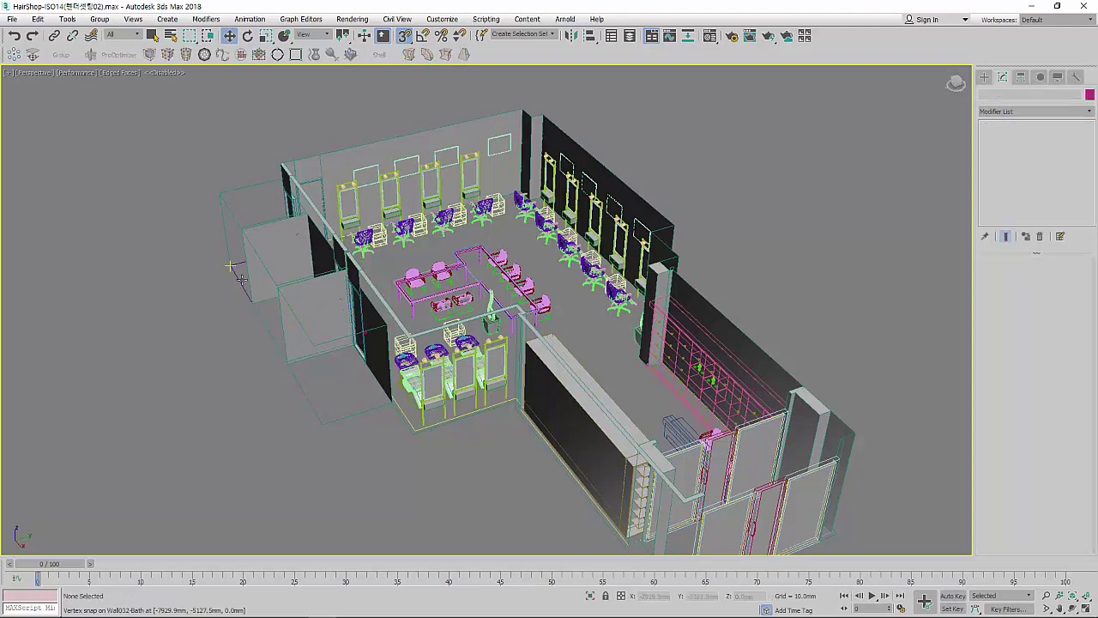
click(232, 269)
click(239, 288)
scroll(241, 327, up, 2)
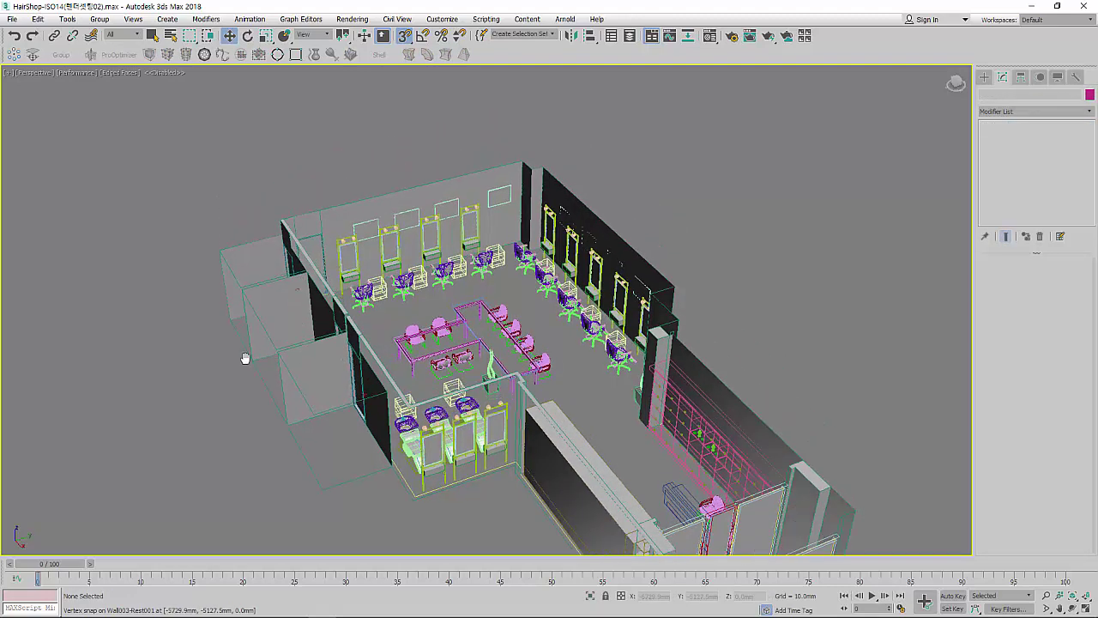
scroll(258, 356, up, 2)
click(274, 348)
scroll(281, 323, up, 2)
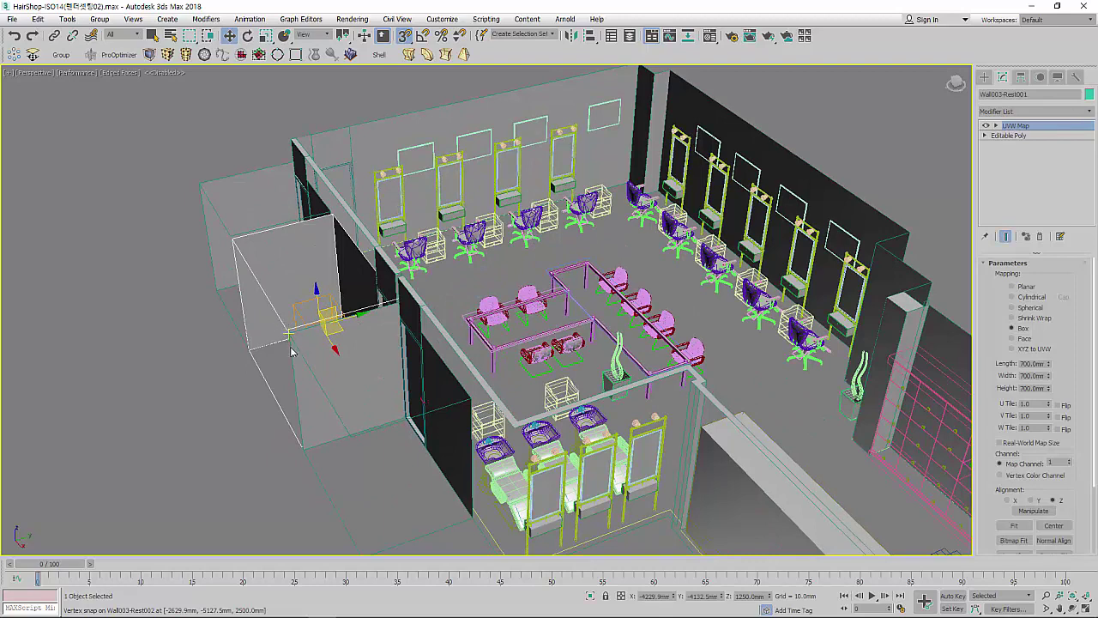
click(281, 337)
Step: Delete the Wall003-Rest002 and Wall002-Bath boxes
click(344, 393)
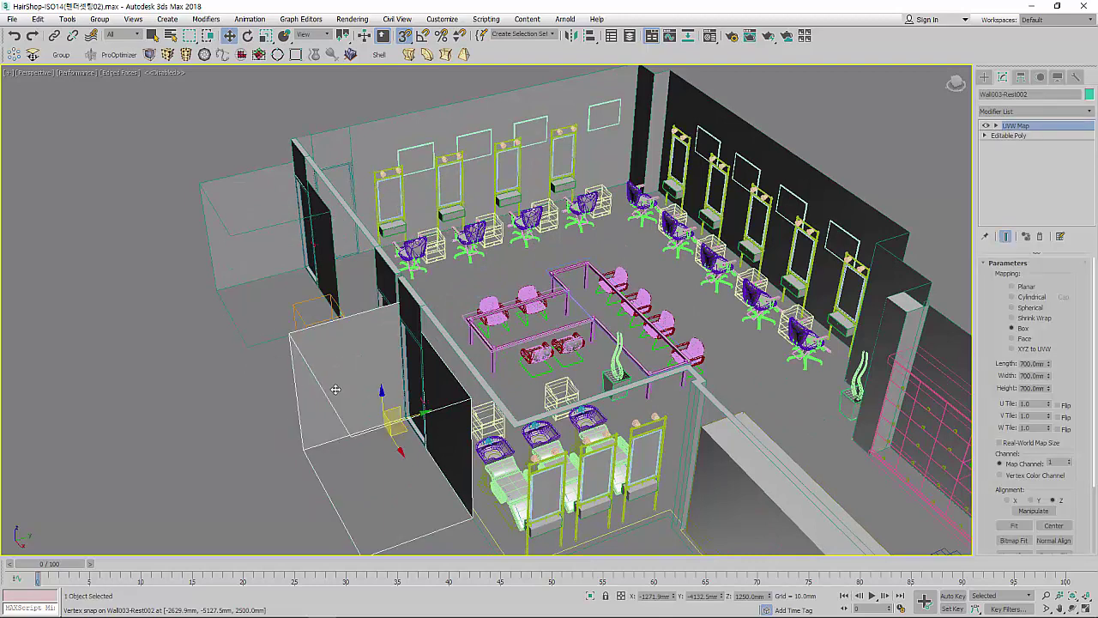
key(Delete)
click(212, 189)
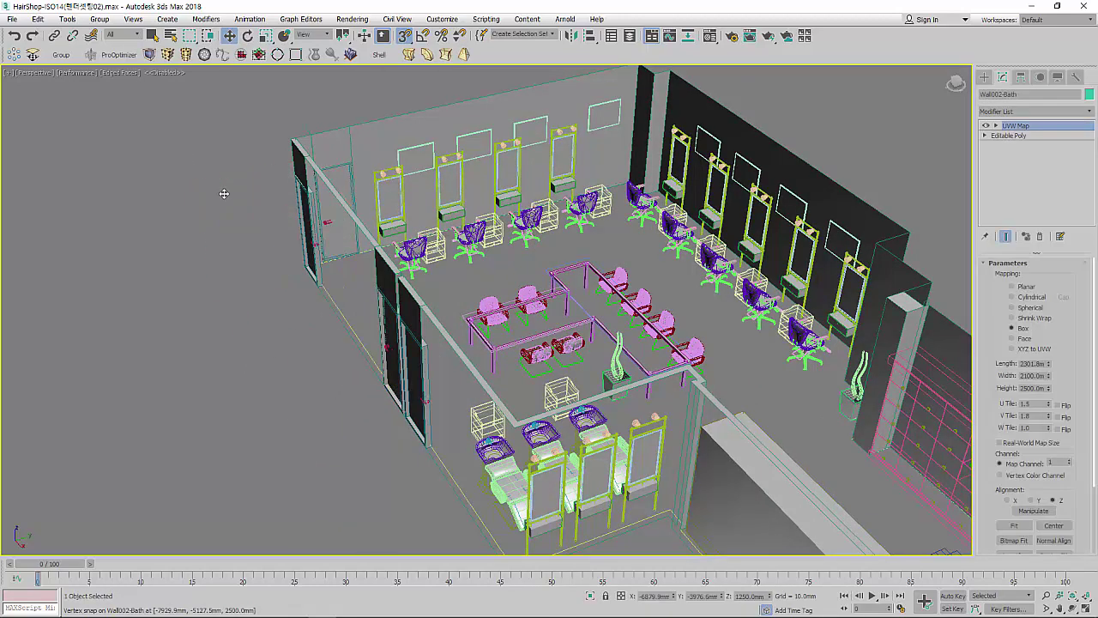
key(Delete)
mouse_move(443, 336)
alt+middle_down()
mouse_move(582, 345)
mouse_move(601, 314)
mouse_move(689, 301)
mouse_move(662, 318)
mouse_move(321, 330)
mouse_move(533, 275)
mouse_move(545, 314)
mouse_move(416, 292)
mouse_move(841, 317)
mouse_move(613, 331)
alt+middle_up()
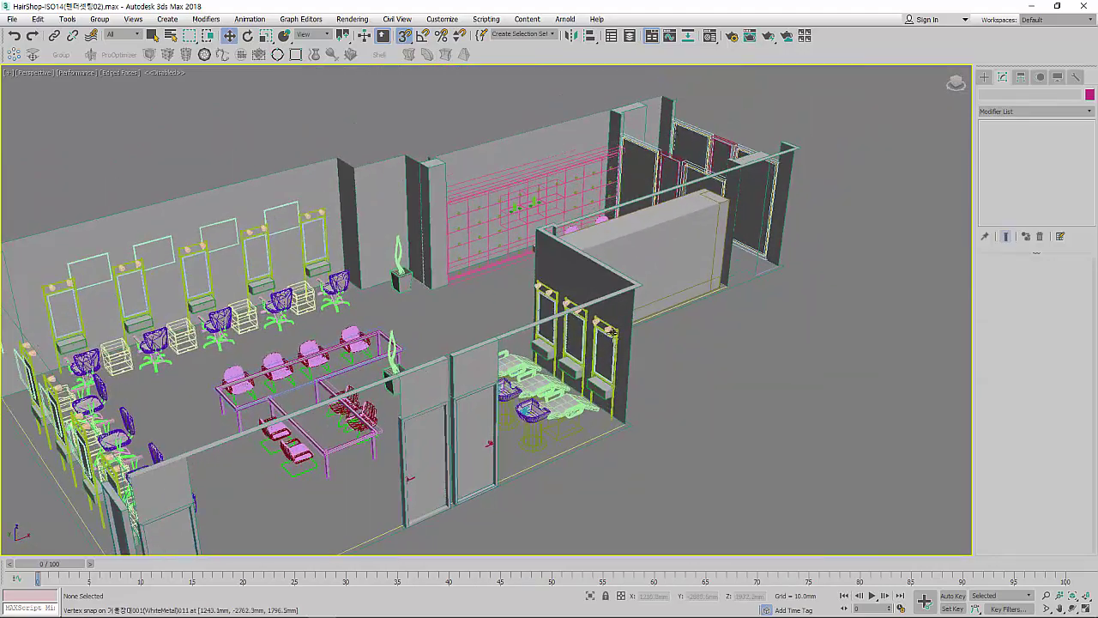
Step: Select Wall001's red corner pillar at Element level and delete it
alt+middle_drag(532, 282, 514, 275)
alt+middle_drag(471, 244, 462, 246)
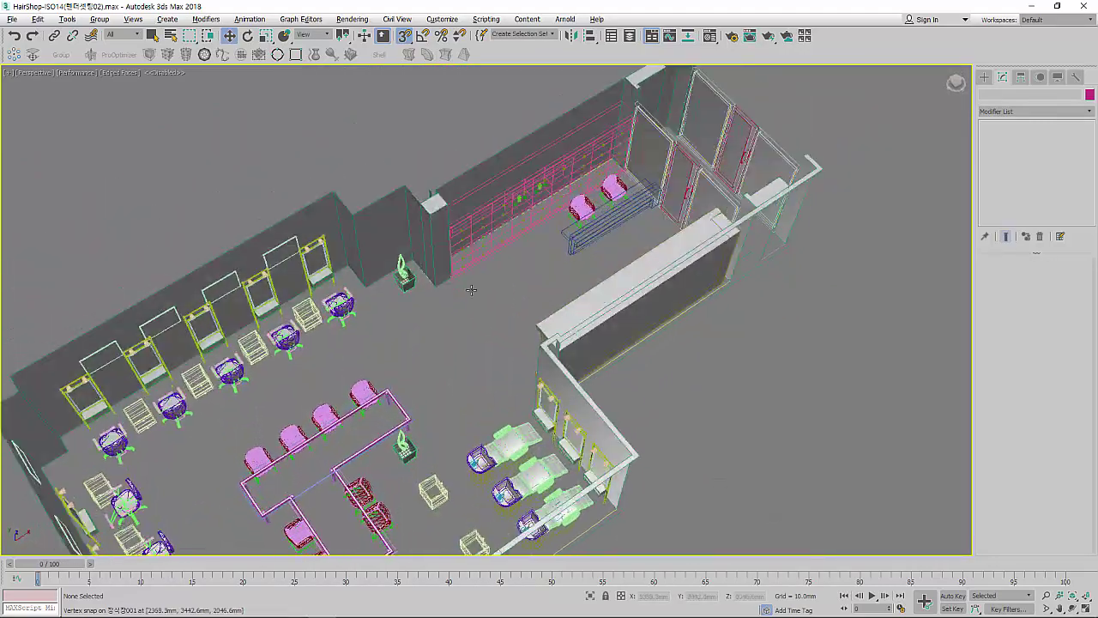
scroll(451, 248, up, 3)
click(430, 190)
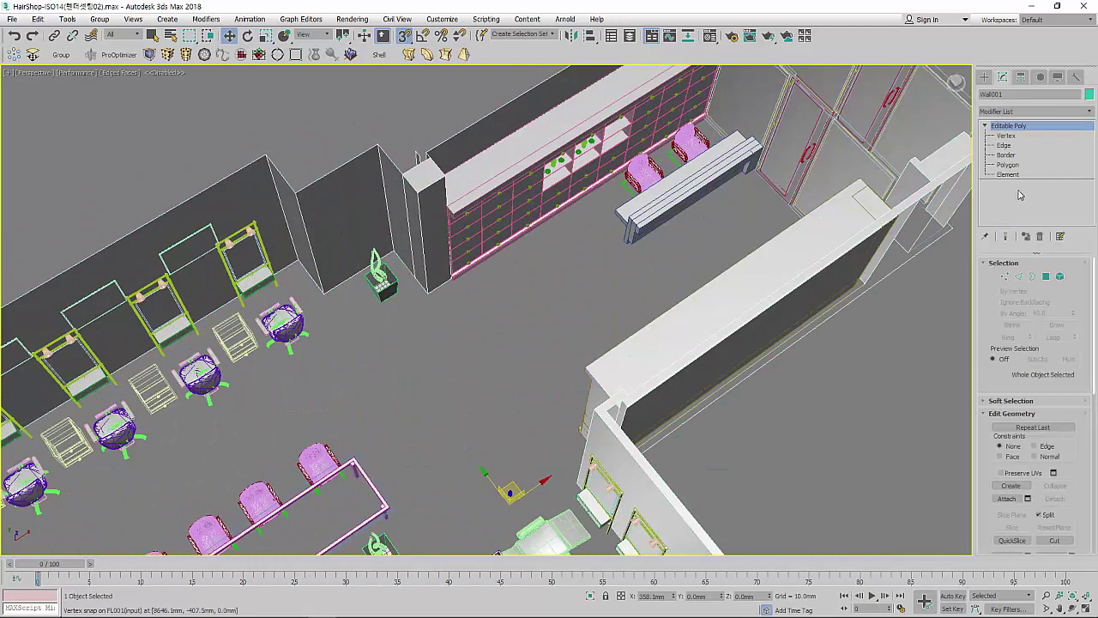
click(1009, 163)
click(433, 240)
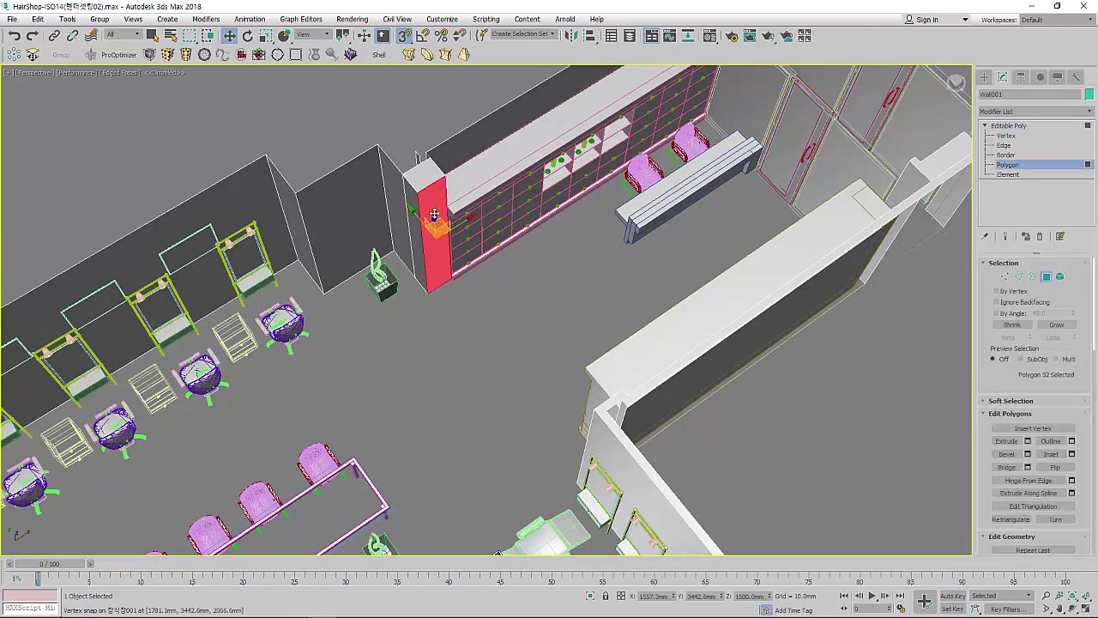
click(1008, 174)
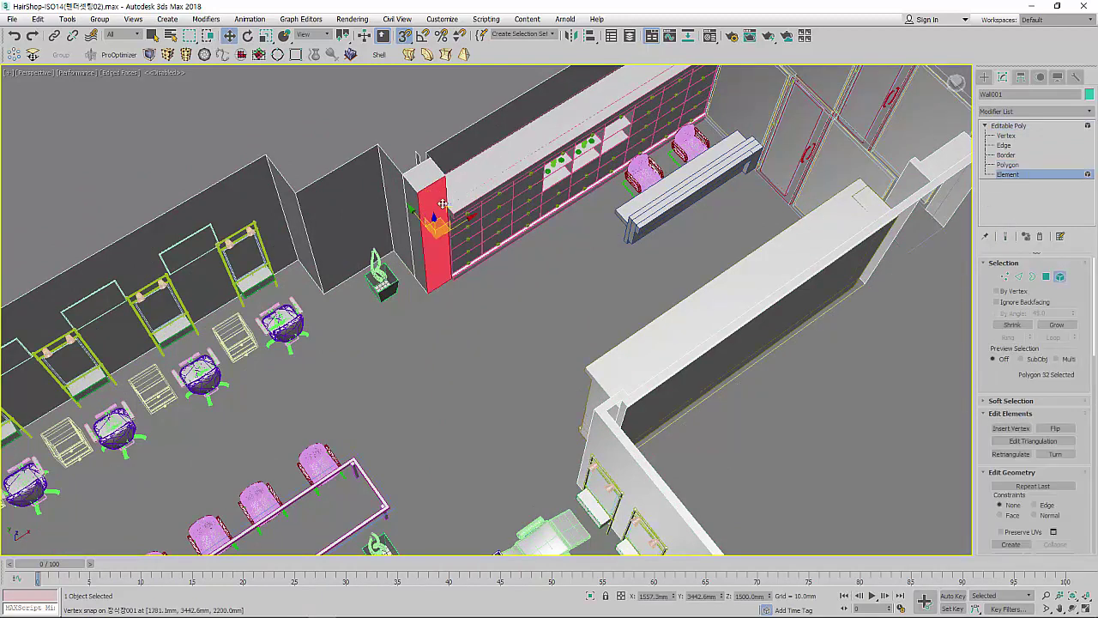
click(435, 232)
middle_drag(435, 232, 439, 298)
key(Delete)
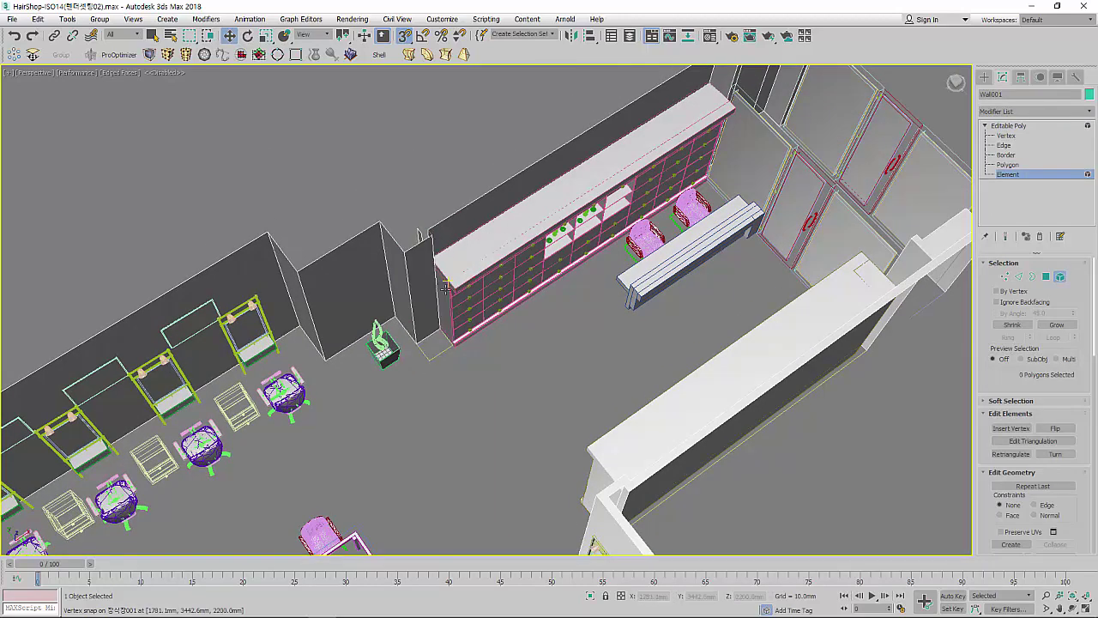
Step: Return to Editable Poly level and pick the Rectangle shape tool
scroll(446, 300, up, 3)
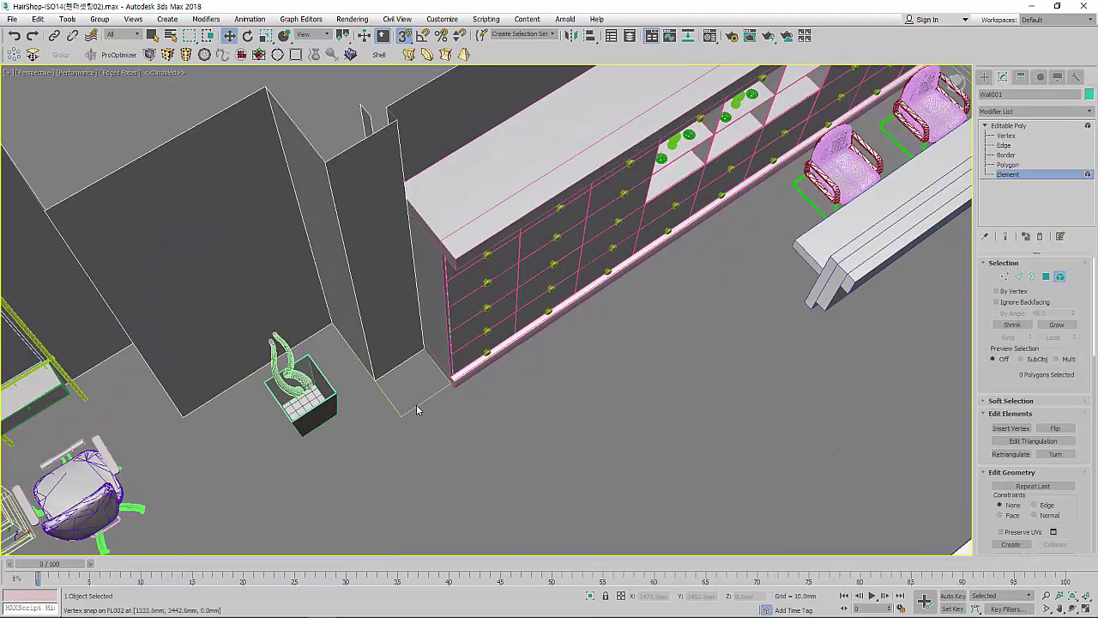
click(1009, 125)
mouse_move(471, 316)
middle_down()
mouse_move(513, 274)
mouse_move(502, 301)
middle_up()
click(985, 79)
click(1064, 157)
Step: With 2.5D snap on, draw a roughly 228 × 273 mm rectangle in the wall corner
mouse_move(410, 36)
mouse_down()
mouse_move(405, 82)
mouse_move(405, 72)
mouse_up()
drag(411, 343, 482, 343)
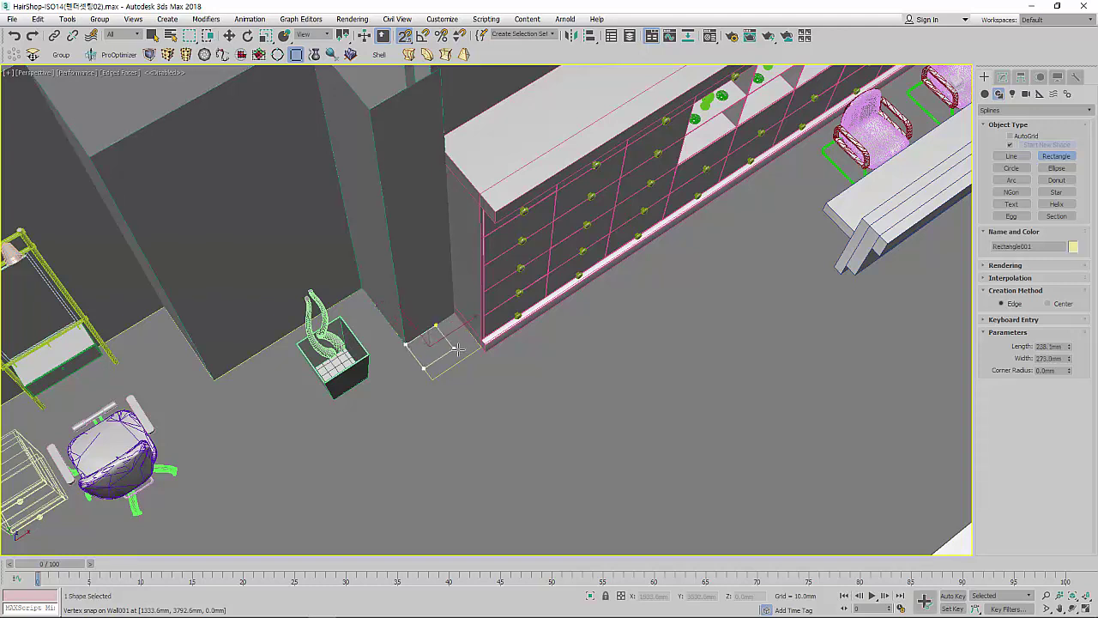
middle_drag(606, 341, 634, 351)
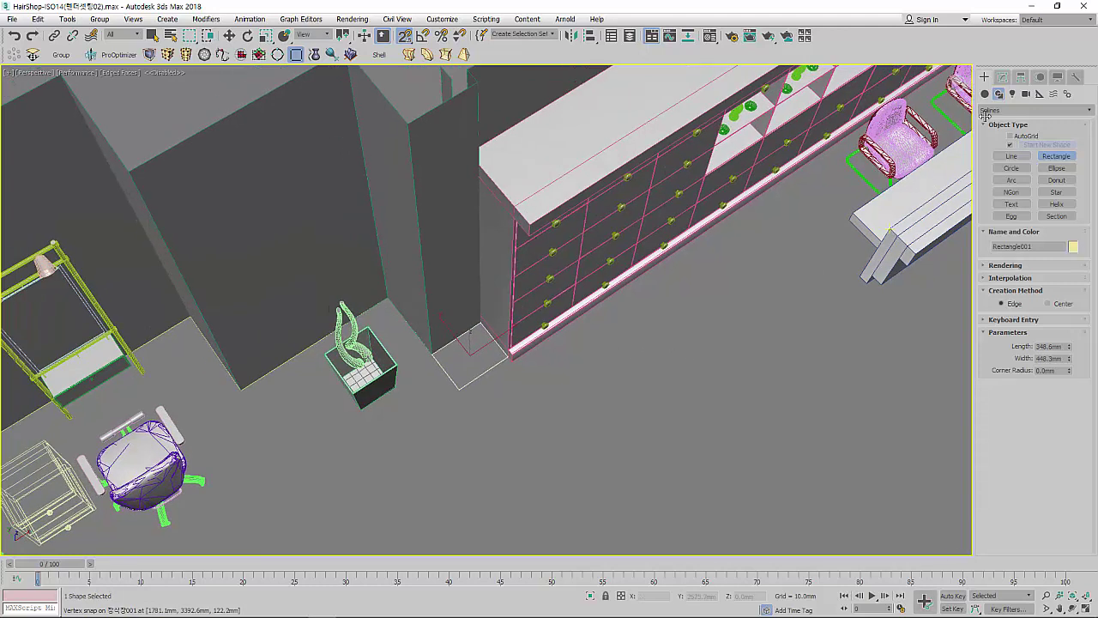
Step: Add an Extrude modifier to Rectangle001 with an Amount of 3000 mm
click(1002, 77)
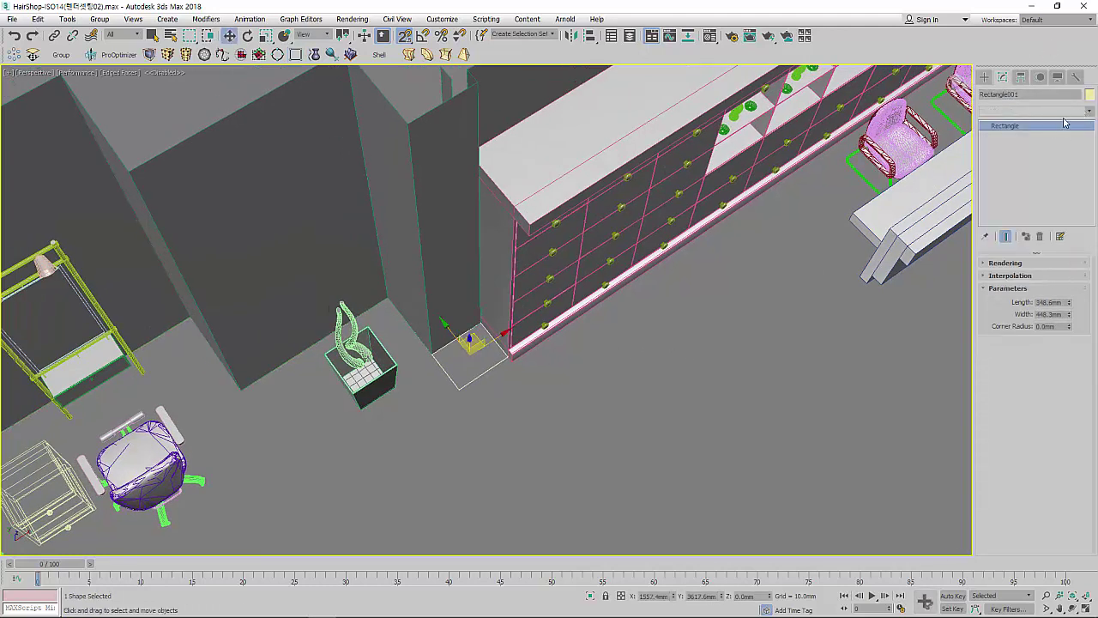
click(1059, 112)
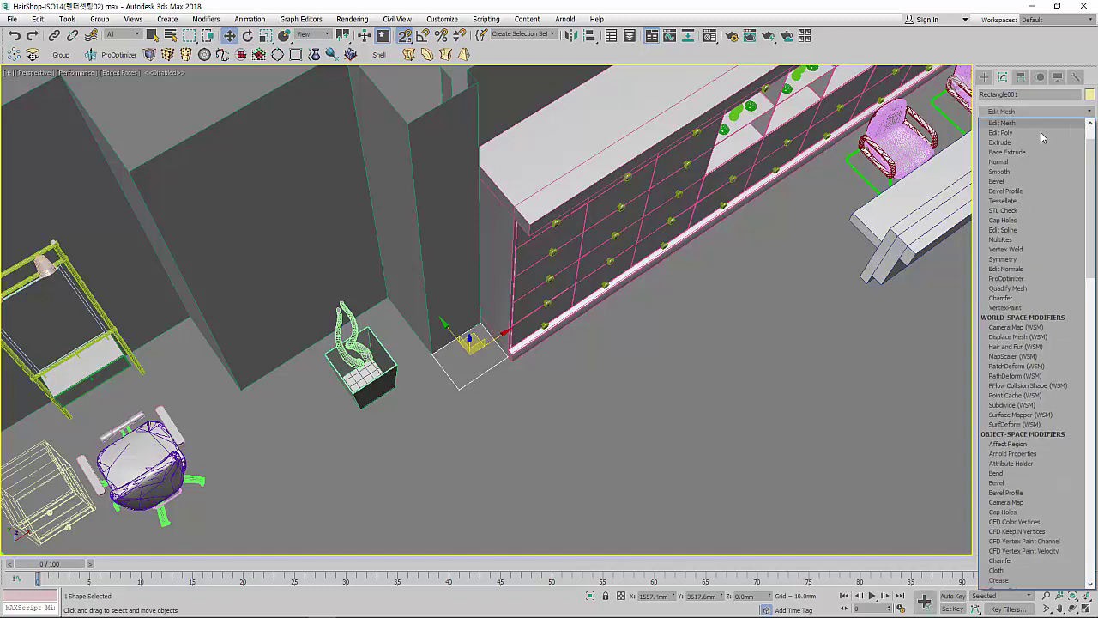
click(998, 143)
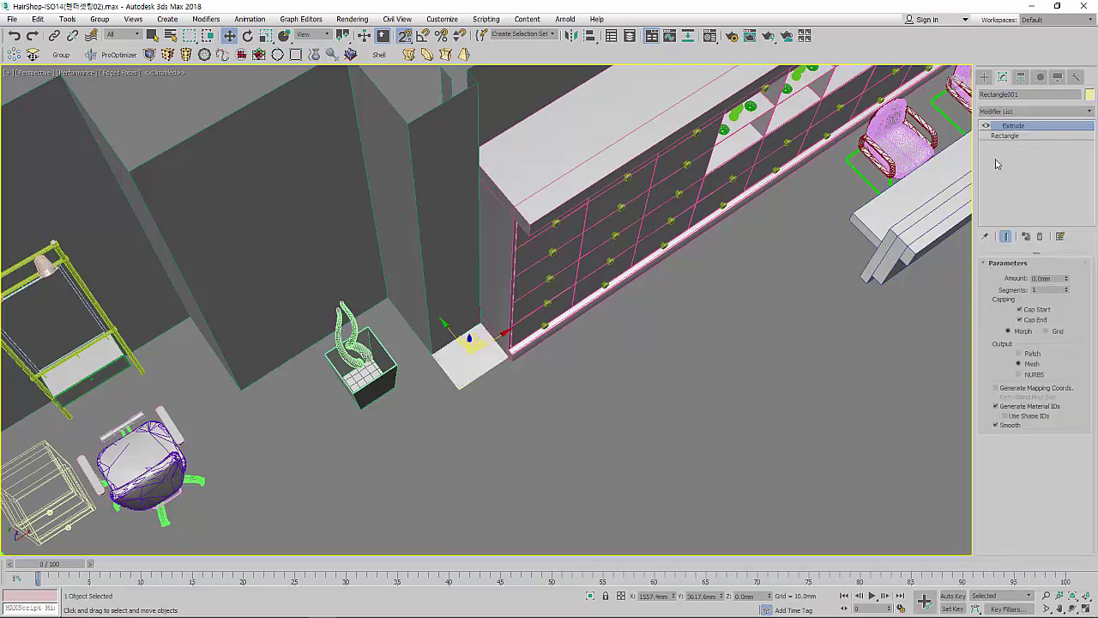
click(1061, 278)
text(3000)
key(Return)
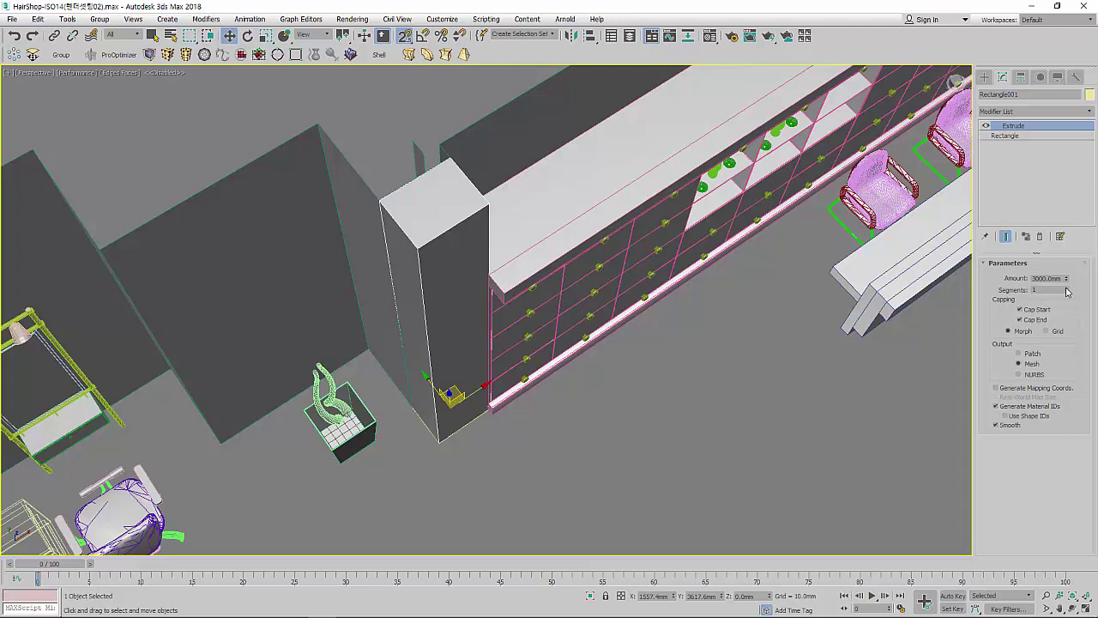
Step: Give the extrusion 7 segments and turn off Cap Start and Cap End
click(1066, 289)
click(1067, 289)
click(1067, 289)
click(1066, 289)
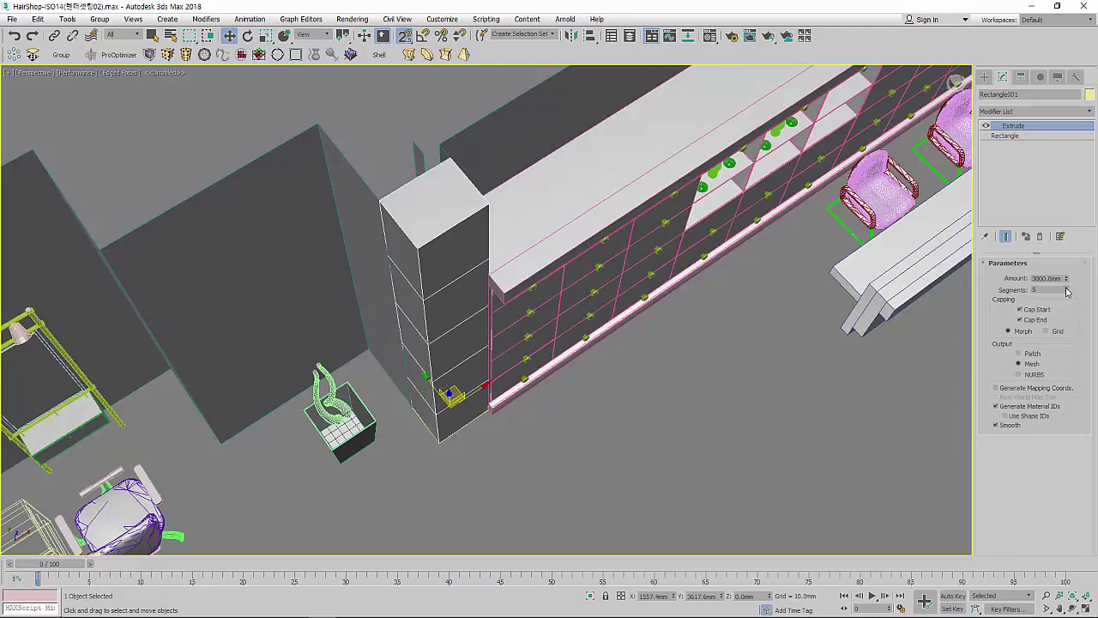
click(1066, 290)
alt+middle_drag(686, 224, 970, 305)
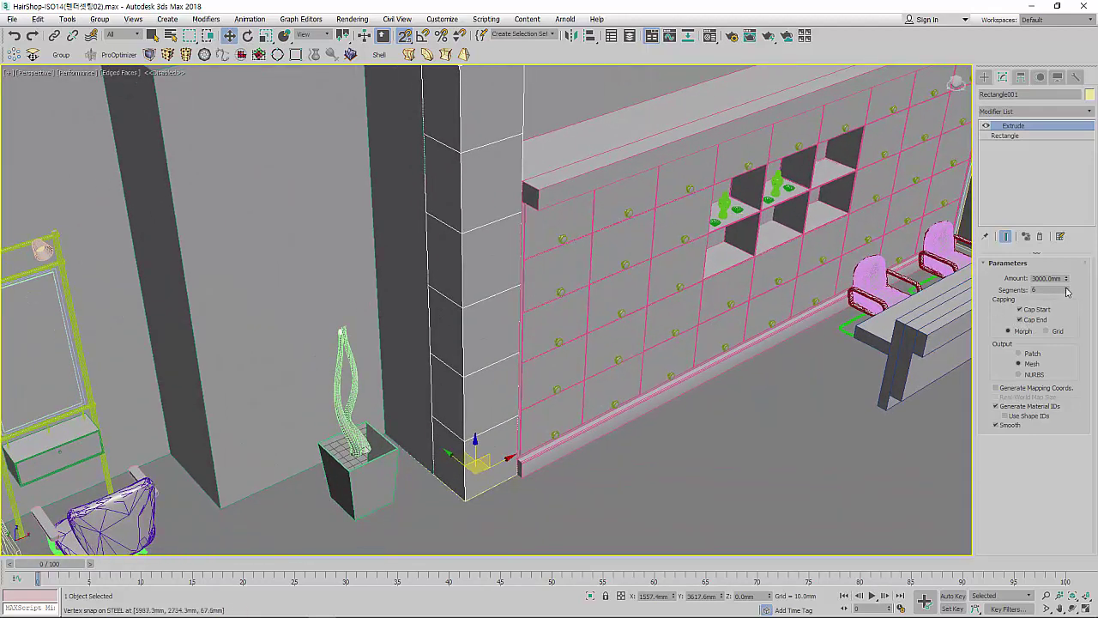
click(1067, 289)
click(1038, 320)
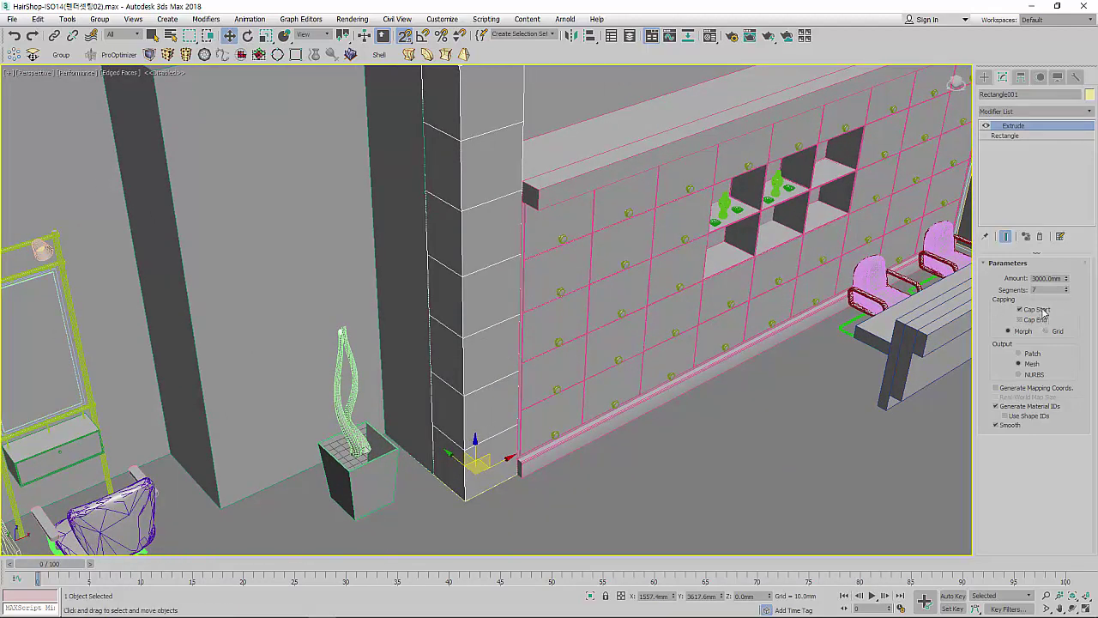
click(1038, 308)
scroll(457, 264, down, 5)
scroll(457, 264, down, 2)
alt+middle_drag(458, 264, 429, 290)
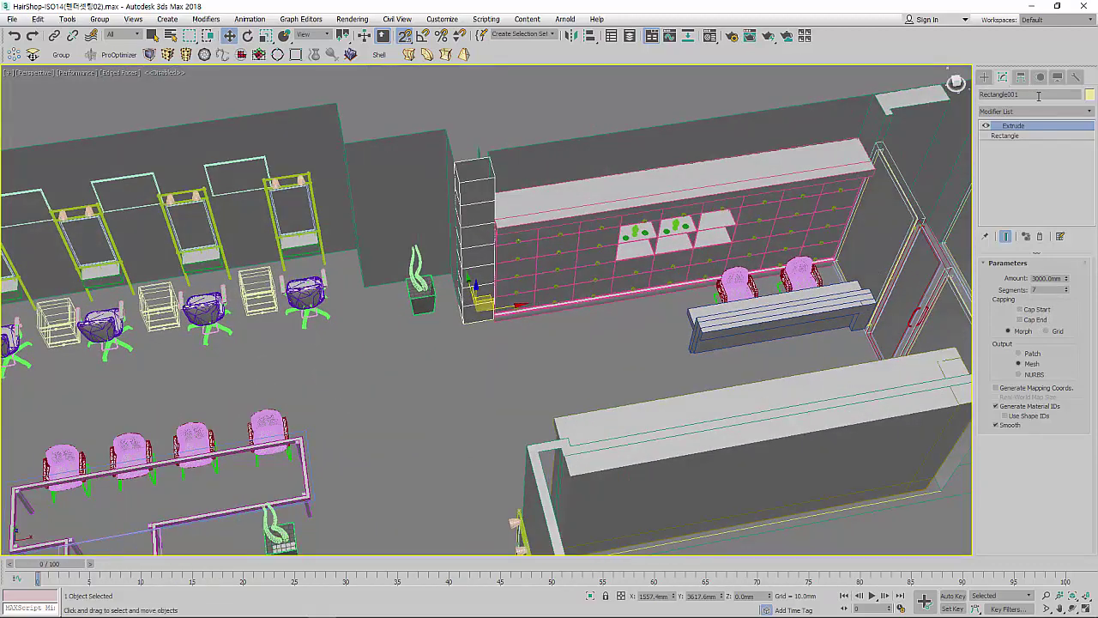
Step: Rename the column Column001, collapse its stack and convert it to Editable Poly
click(1038, 96)
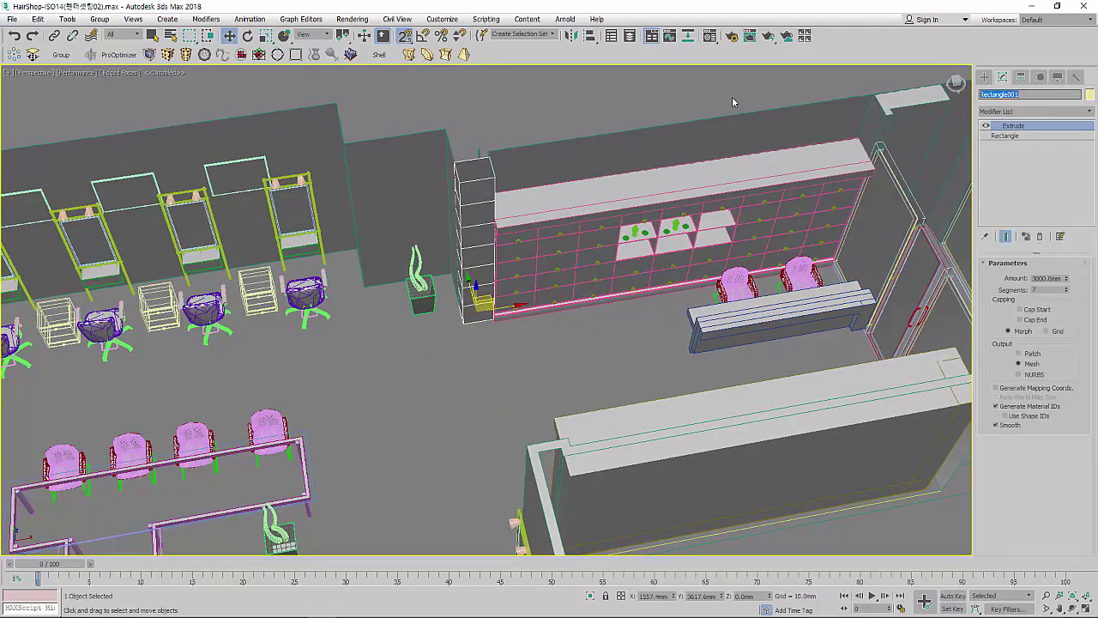
text(Column0)
text(01)
key(Return)
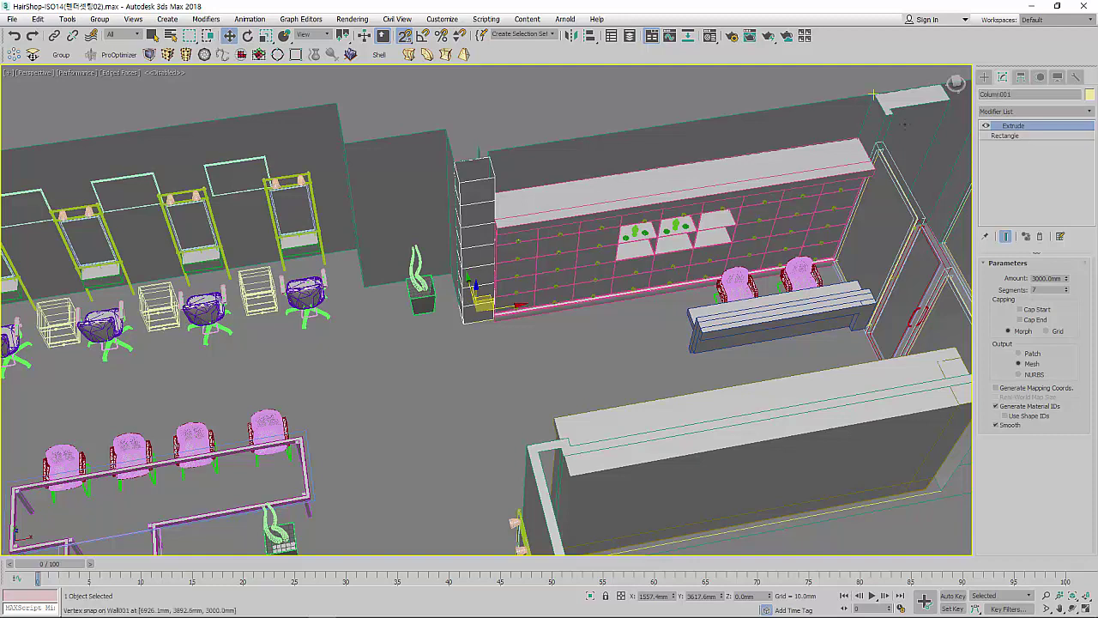
right_click(998, 176)
click(977, 286)
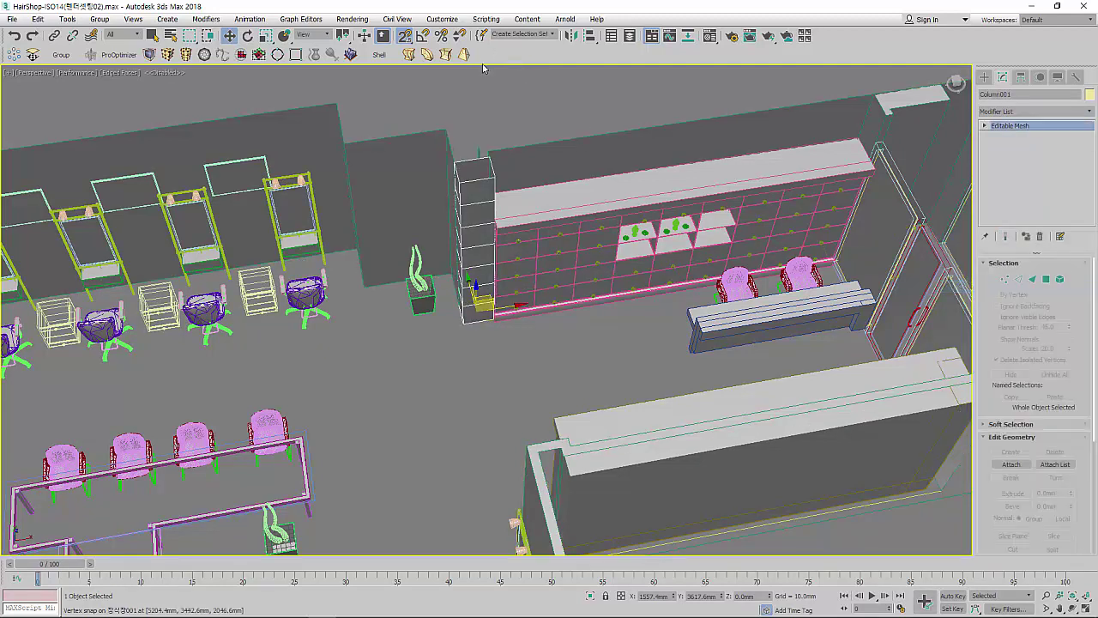
right_click(1055, 188)
click(1058, 265)
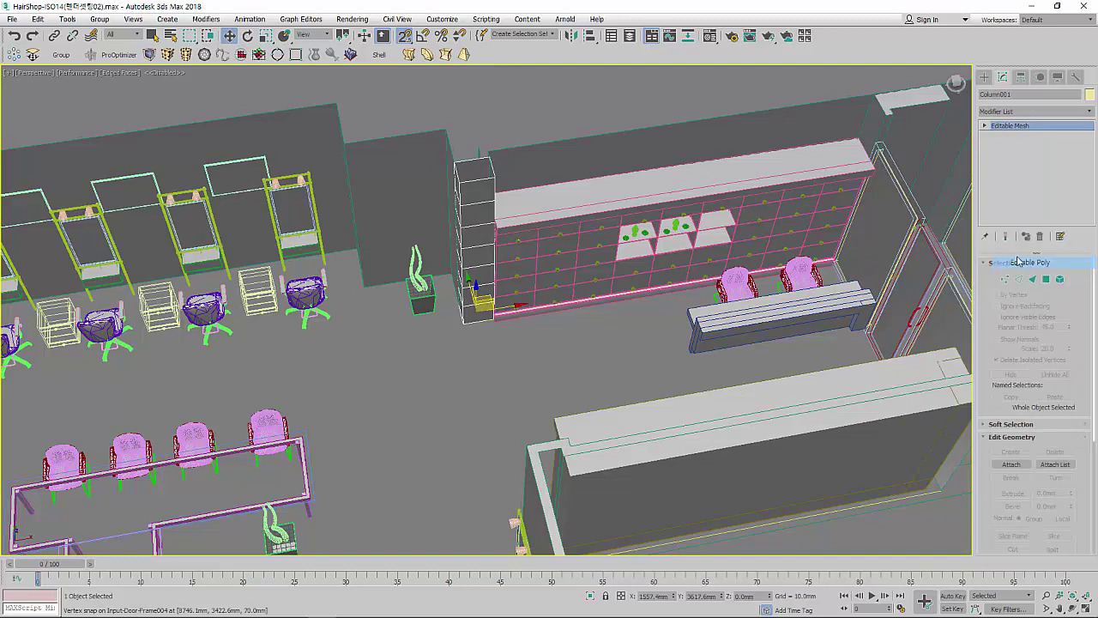
click(17, 19)
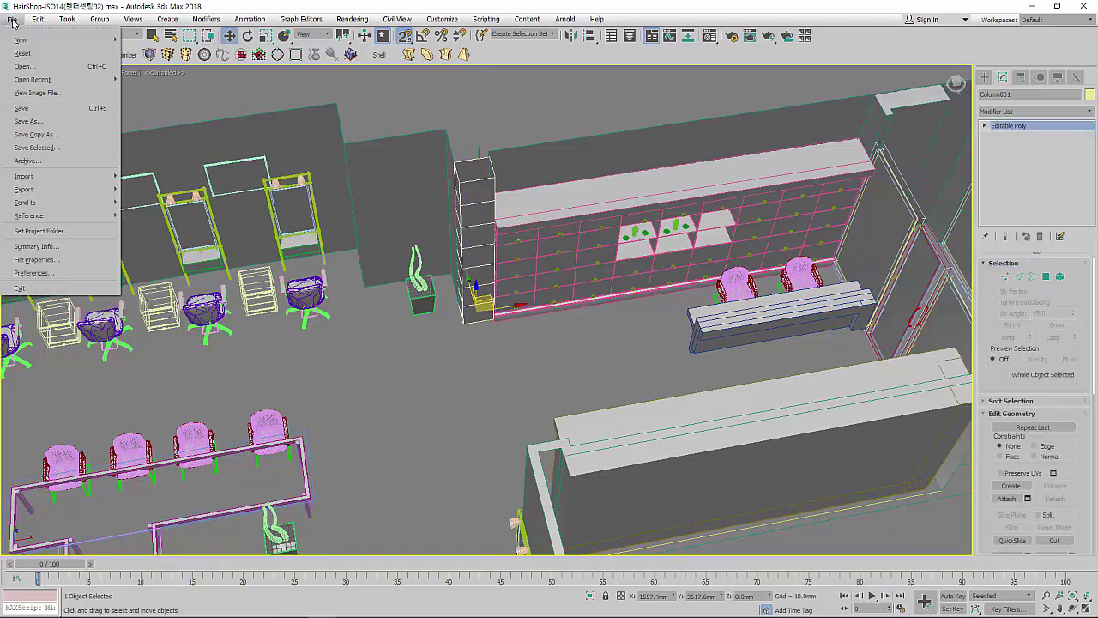
Step: In Save As, create the folder I02-Drawing-hairShop(Indoor) inside Max2018강좌
click(32, 110)
click(237, 64)
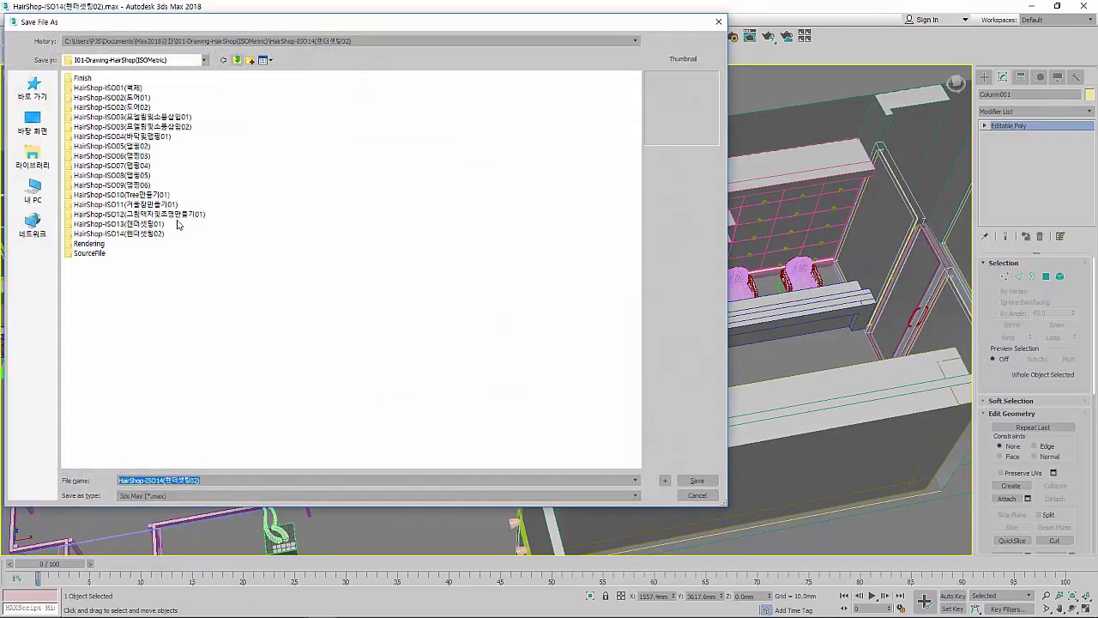
click(144, 481)
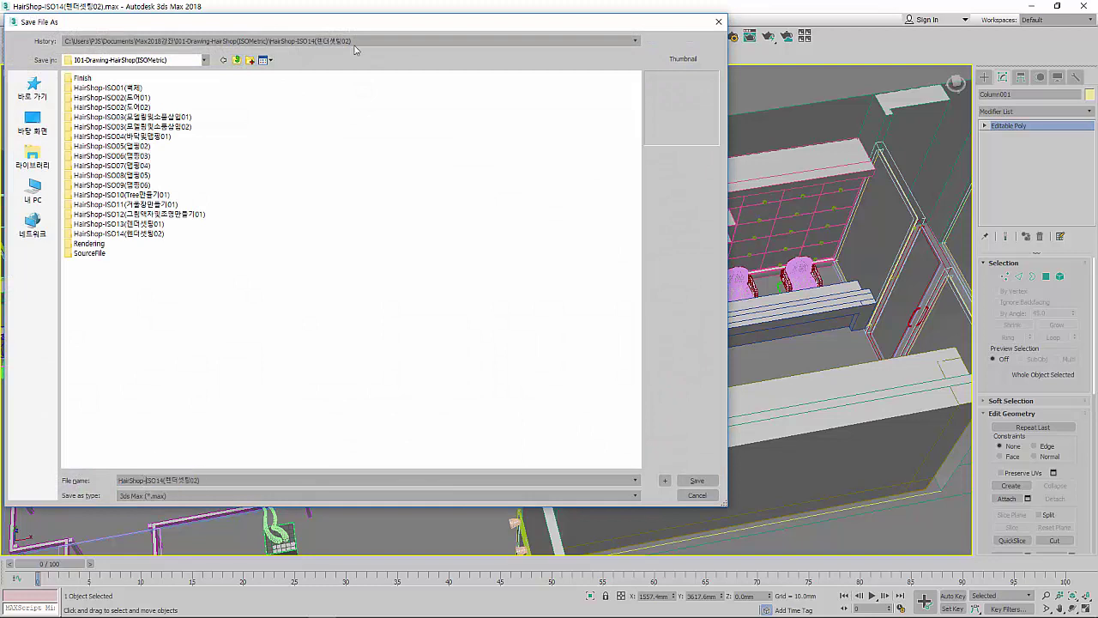
click(237, 60)
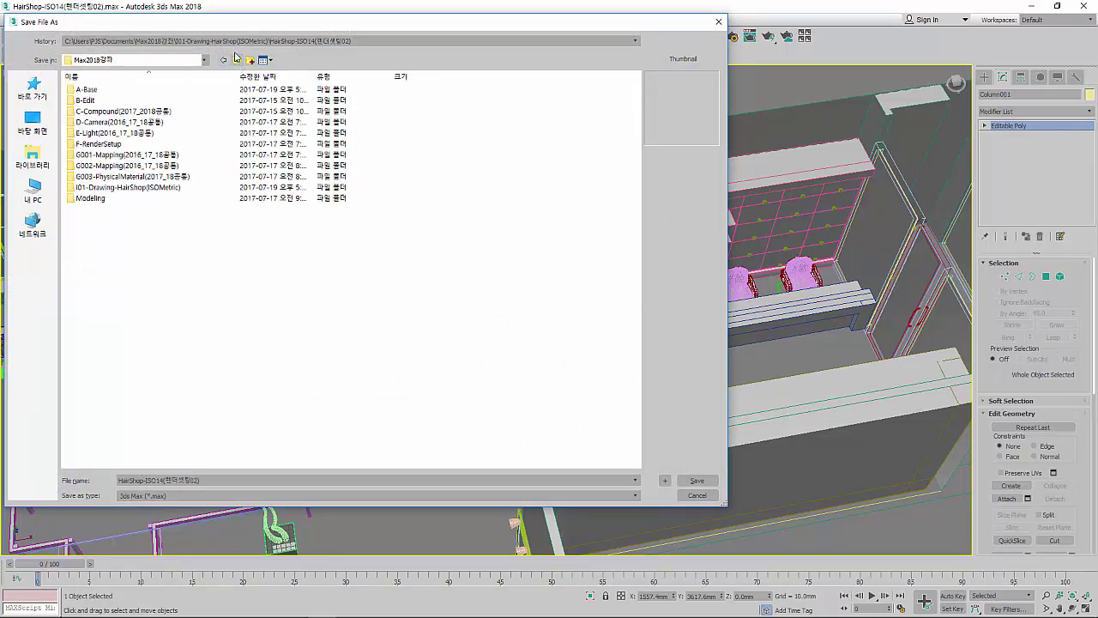
right_click(151, 241)
click(178, 253)
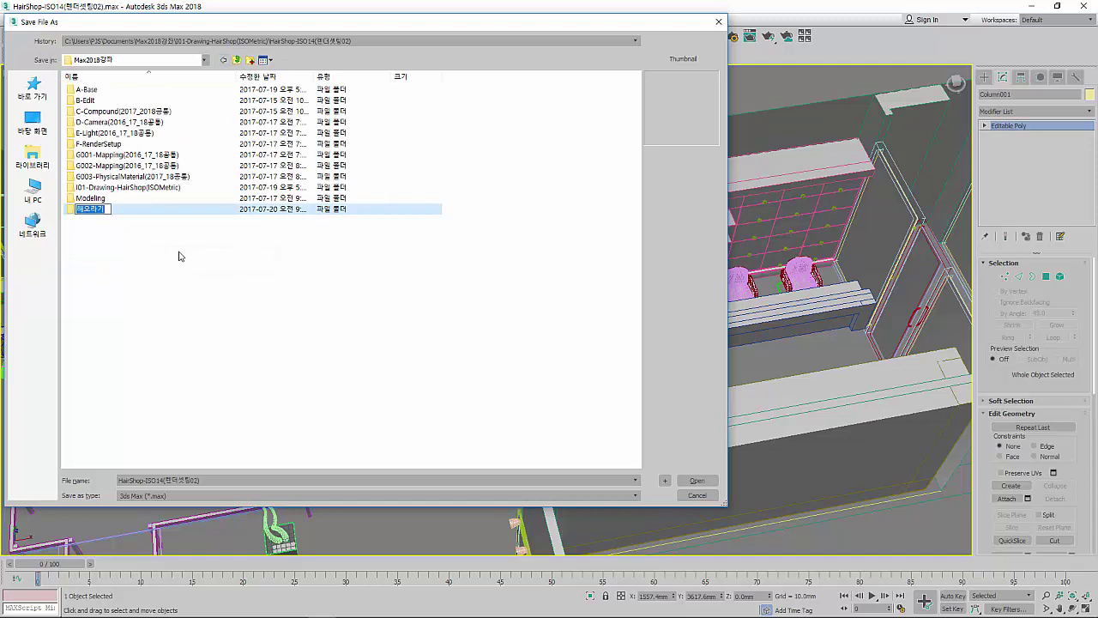
key(BackSpace)
text(Ha)
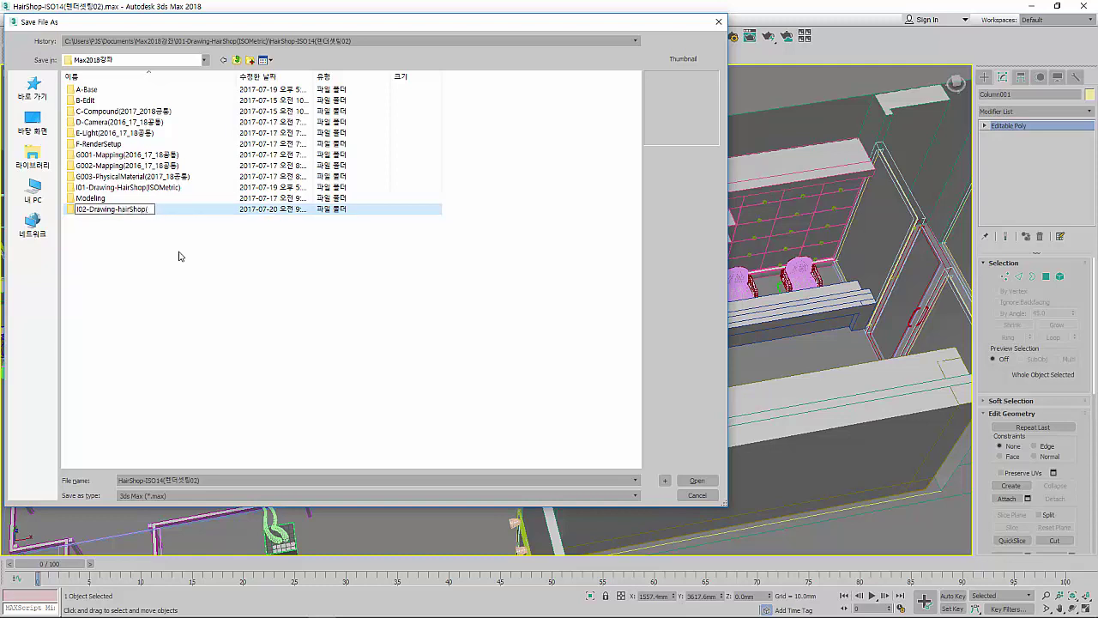
key(BackSpace)
key(ctrl+a)
key(ctrl+c)
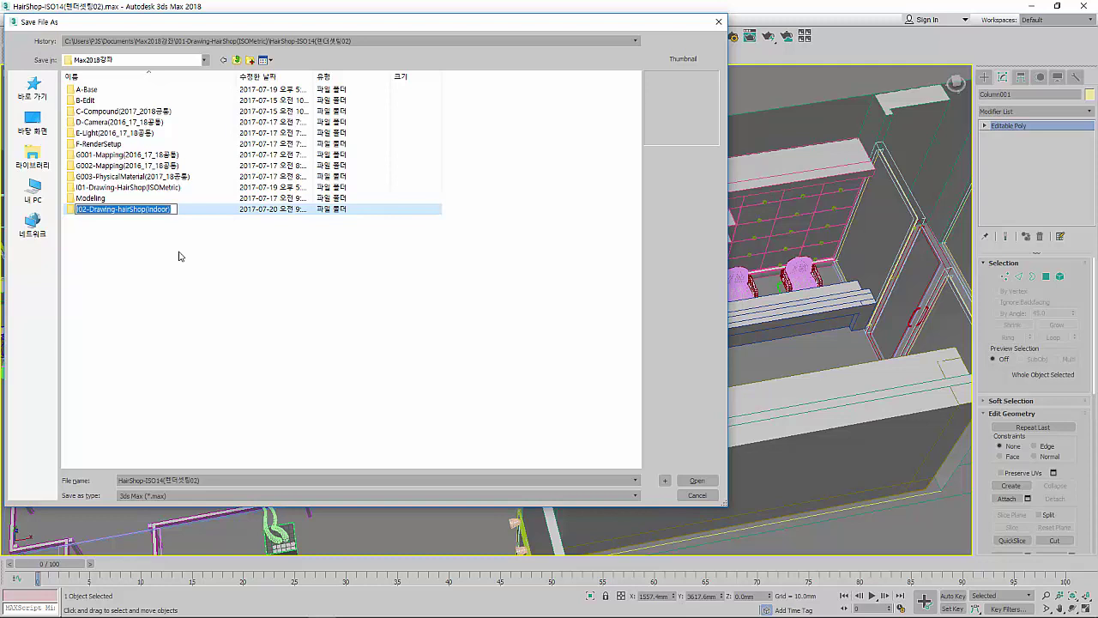
key(Return)
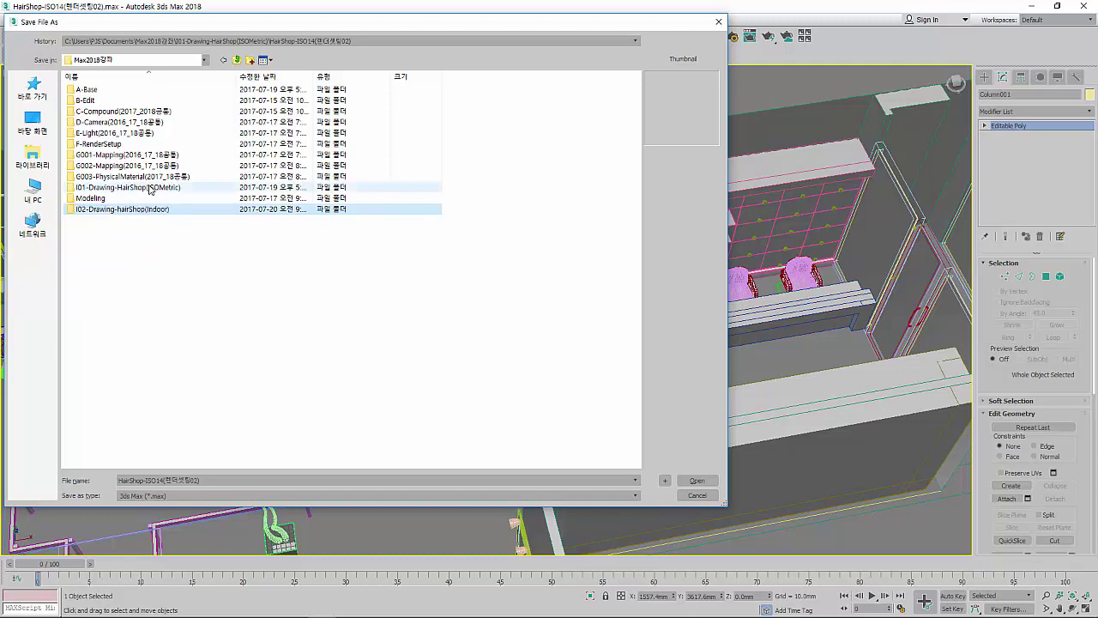
Step: Save the scene as hairShop01(벽체정리).max
double_click(147, 187)
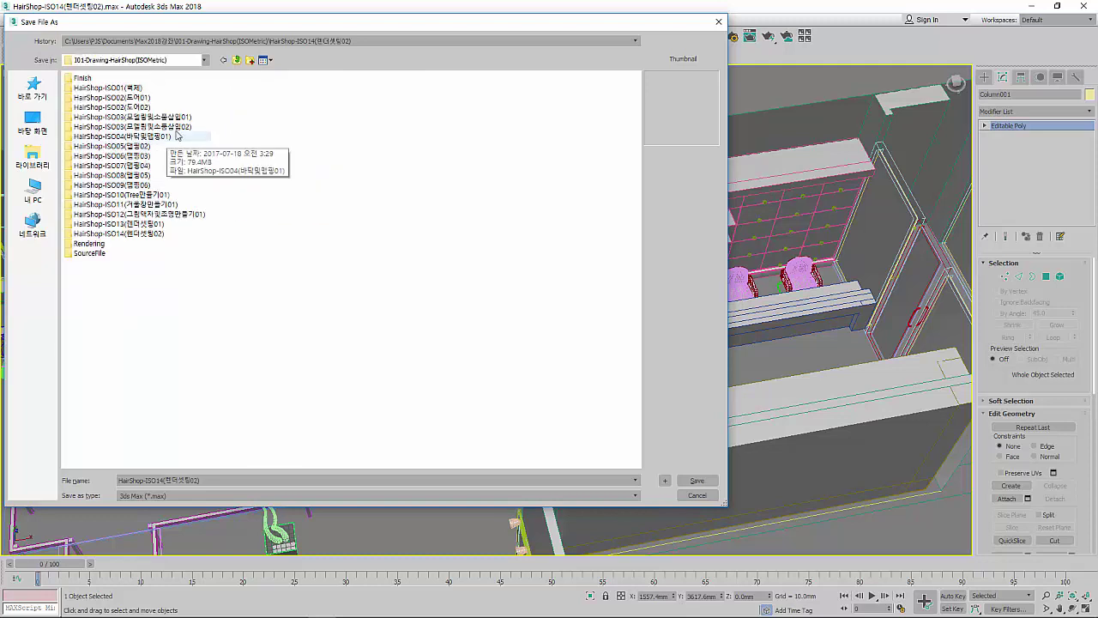
click(237, 60)
click(228, 477)
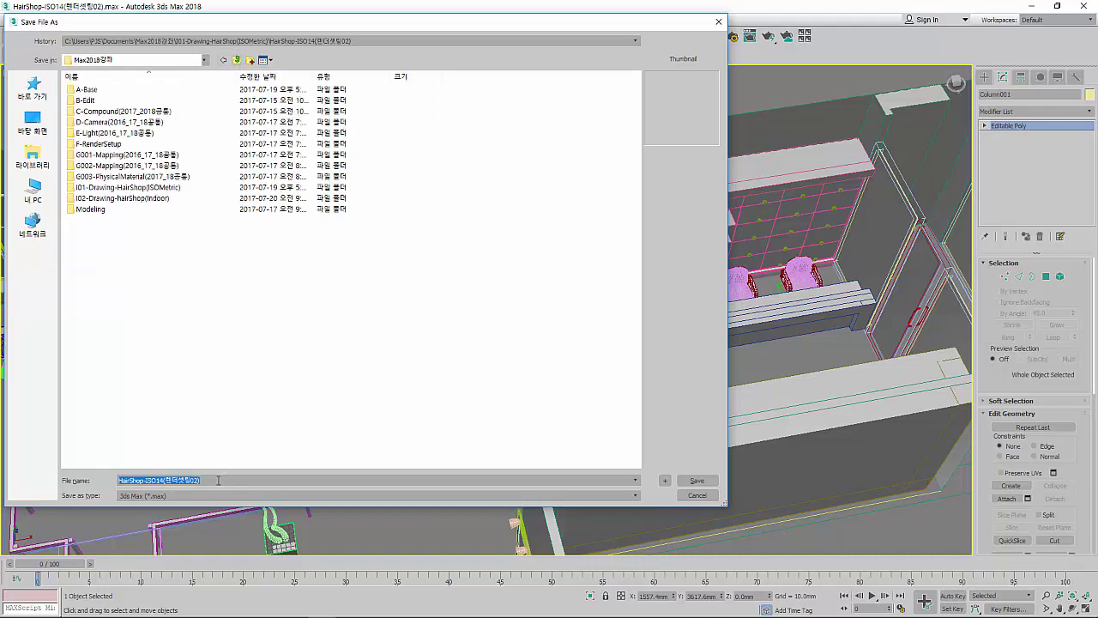
key(ctrl+v)
key(Delete)
key(Delete)
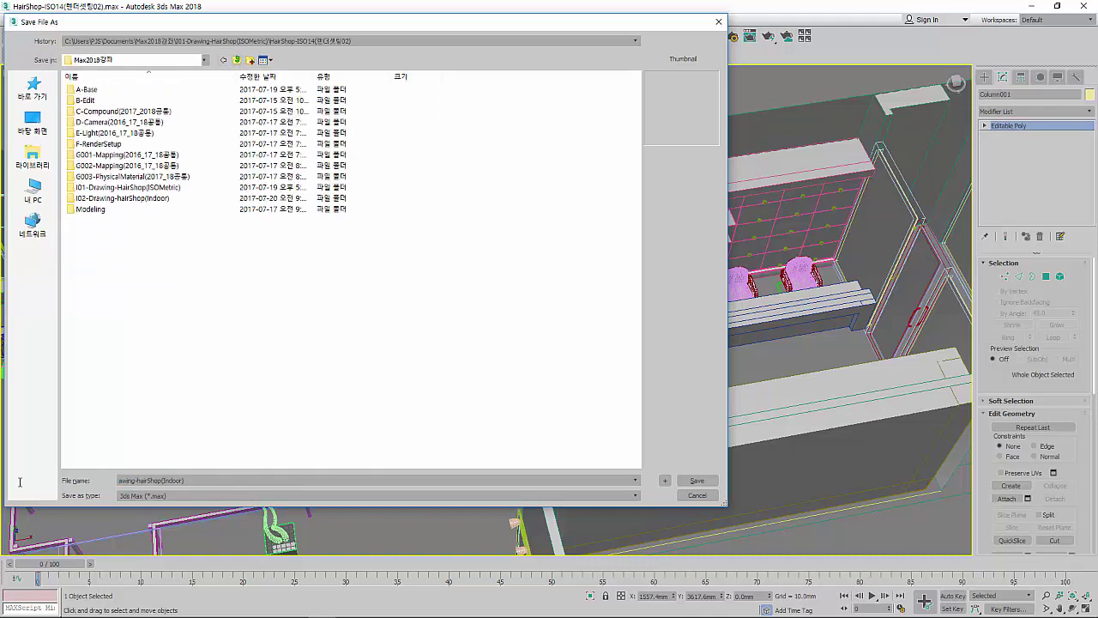
key(Delete)
key(Delete)
key(Delete)
key(Delete)
key(Delete)
key(Delete)
key(Return)
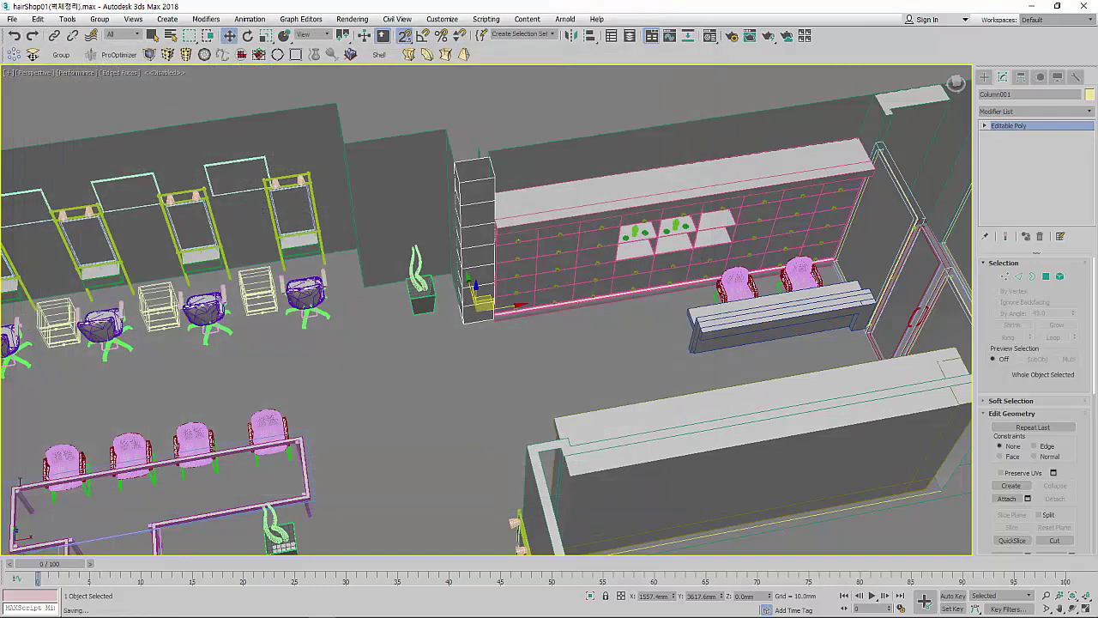
Step: Zoom extents and frame Column001 in the viewport
key(z)
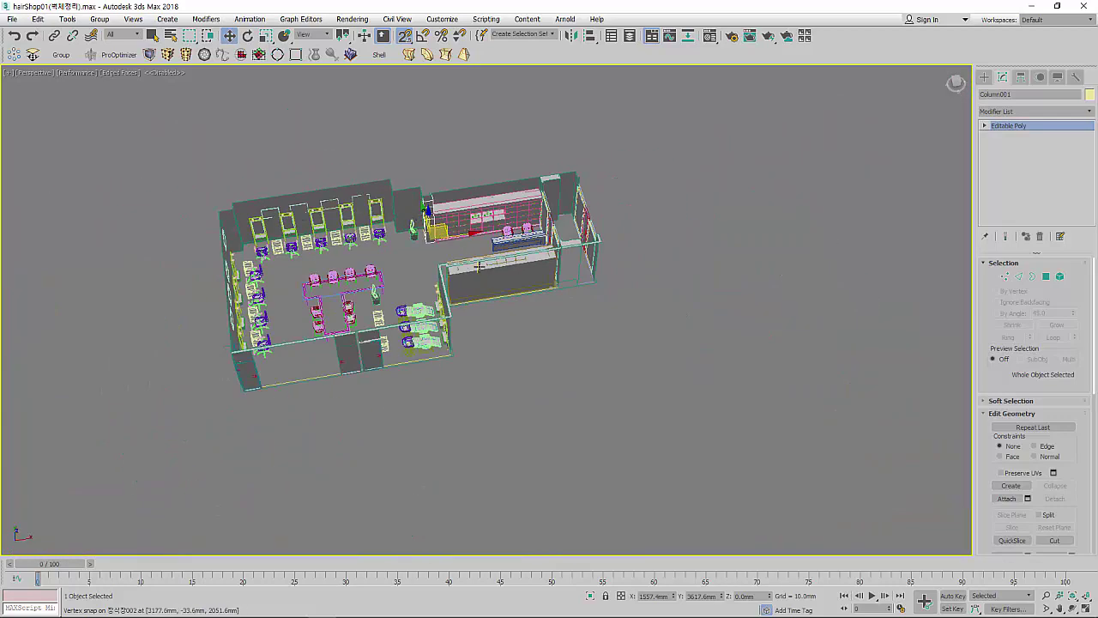
alt+middle_drag(480, 268, 491, 250)
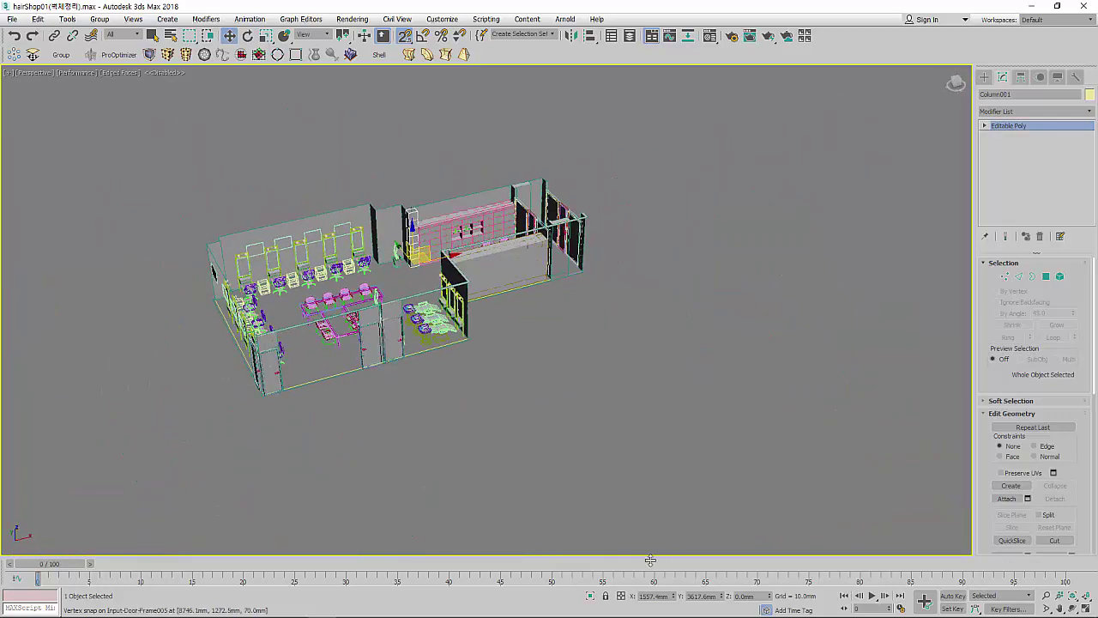
key(z)
middle_drag(552, 213, 523, 316)
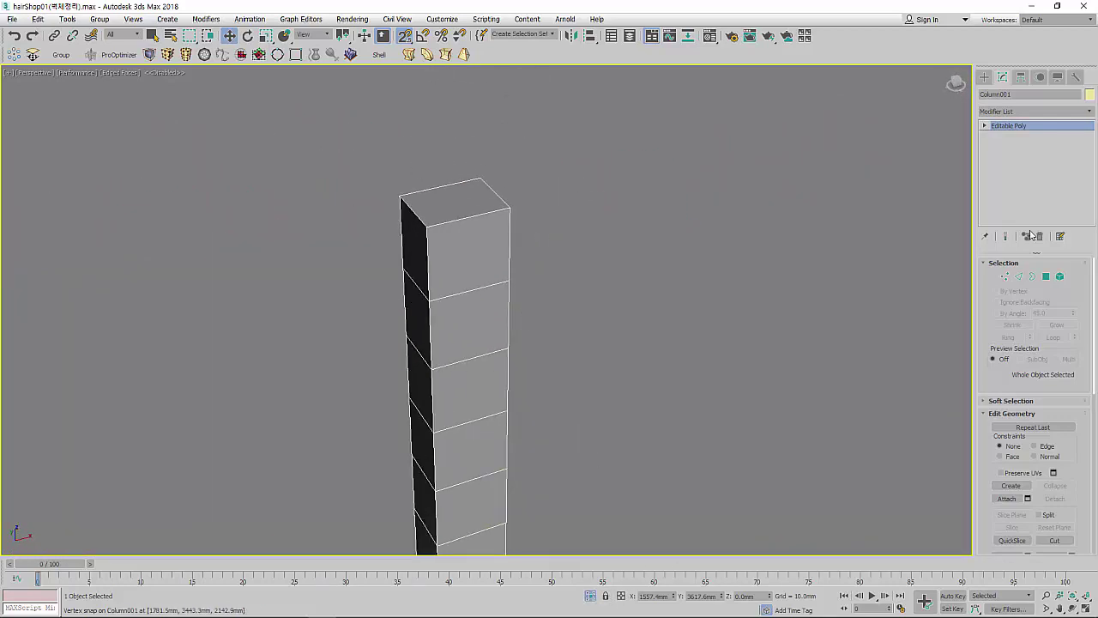
Step: Test-select Column001's right-side faces at Polygon level, then clear the selection
click(1046, 276)
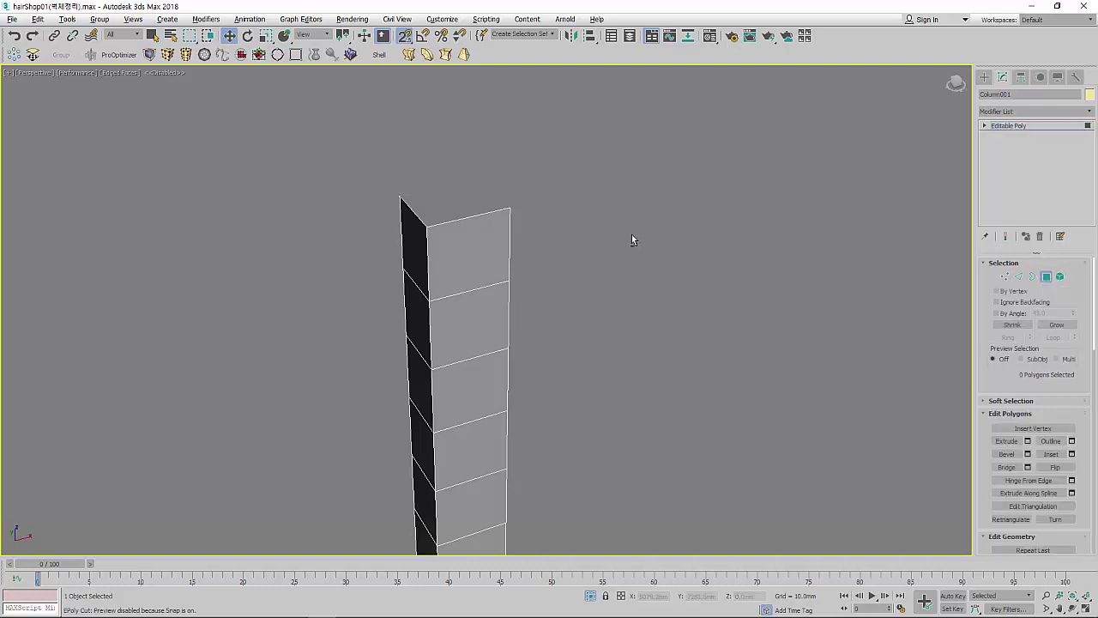
mouse_move(631, 234)
alt+middle_down()
mouse_move(534, 262)
mouse_move(463, 247)
alt+middle_up()
click(496, 184)
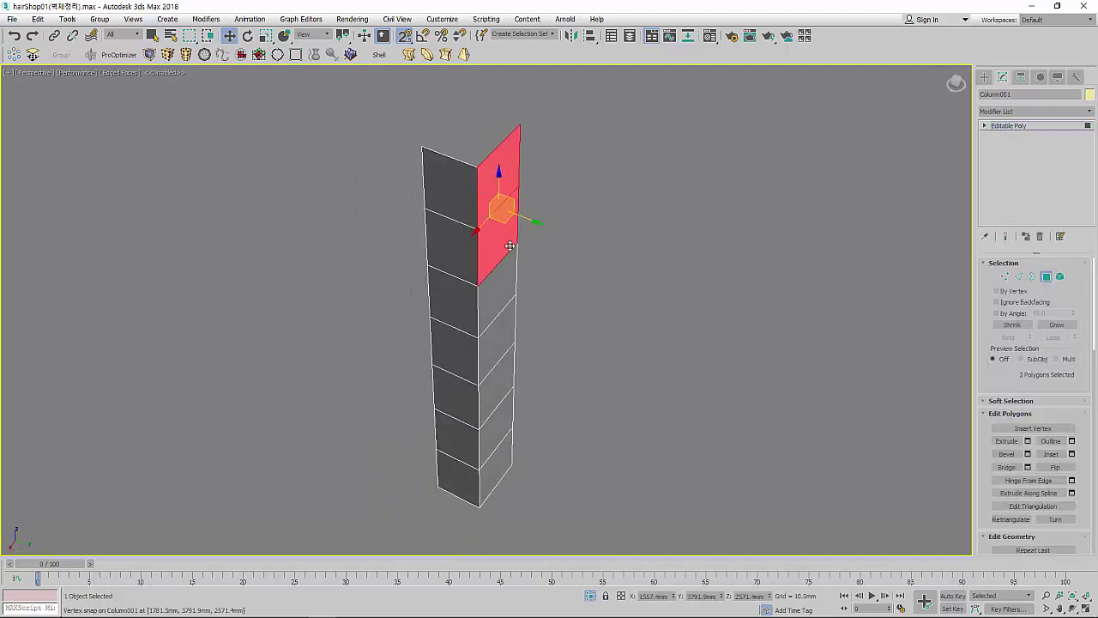
ctrl+click(506, 385)
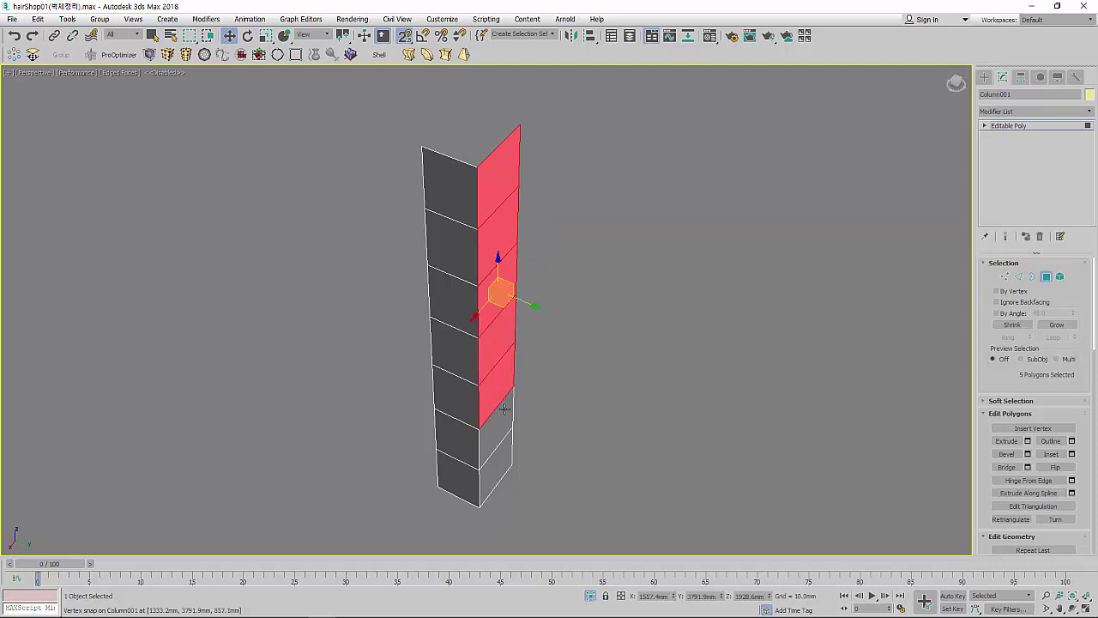
ctrl+click(500, 448)
ctrl+click(501, 448)
alt+middle_drag(553, 390, 653, 359)
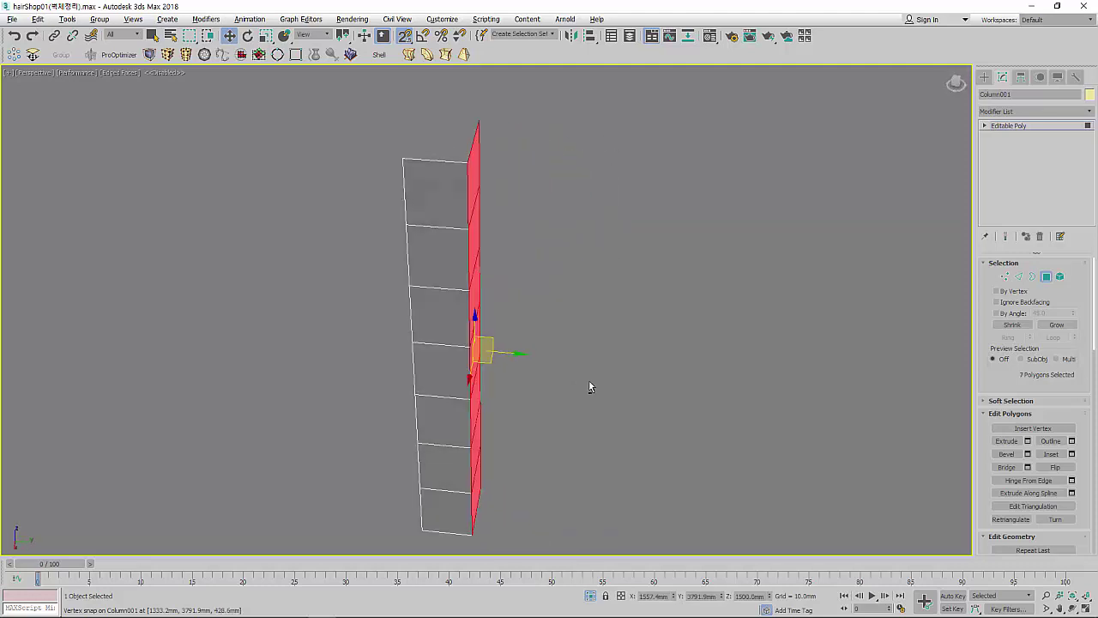
click(652, 318)
scroll(609, 338, down, 5)
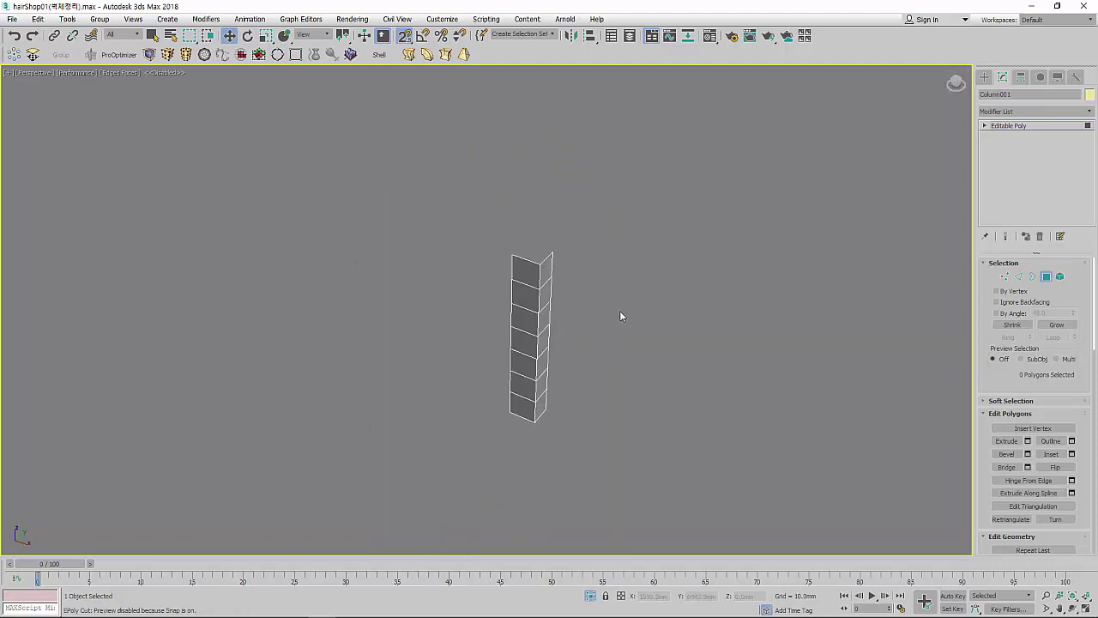
click(986, 127)
Step: In Edge mode, box-select the column's six horizontal edge rings from top to bottom
click(1005, 145)
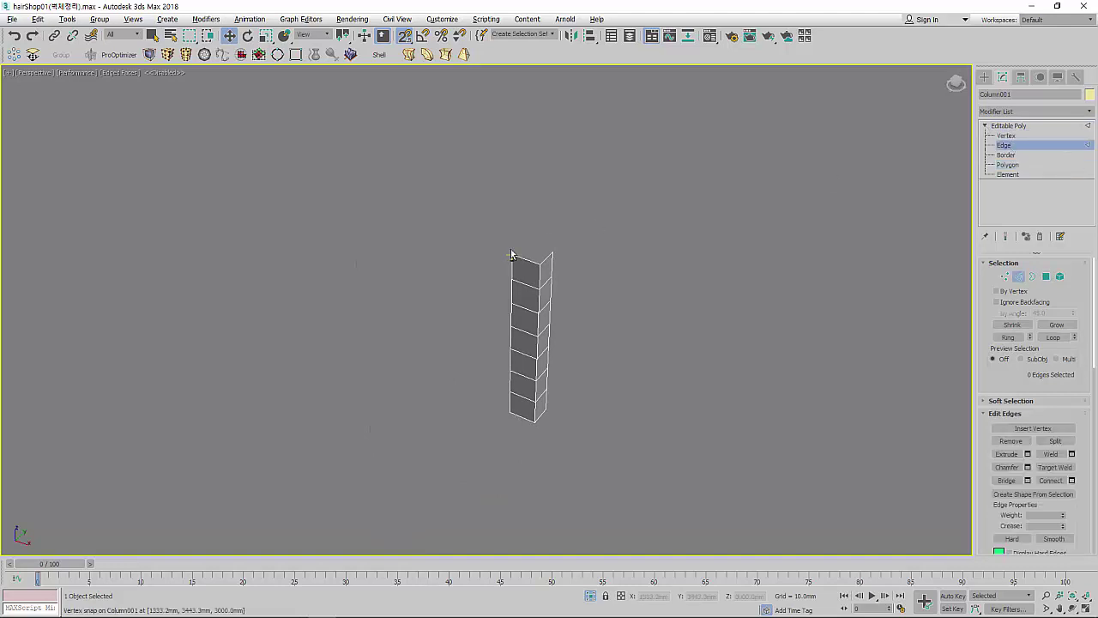
alt+middle_drag(510, 253, 560, 226)
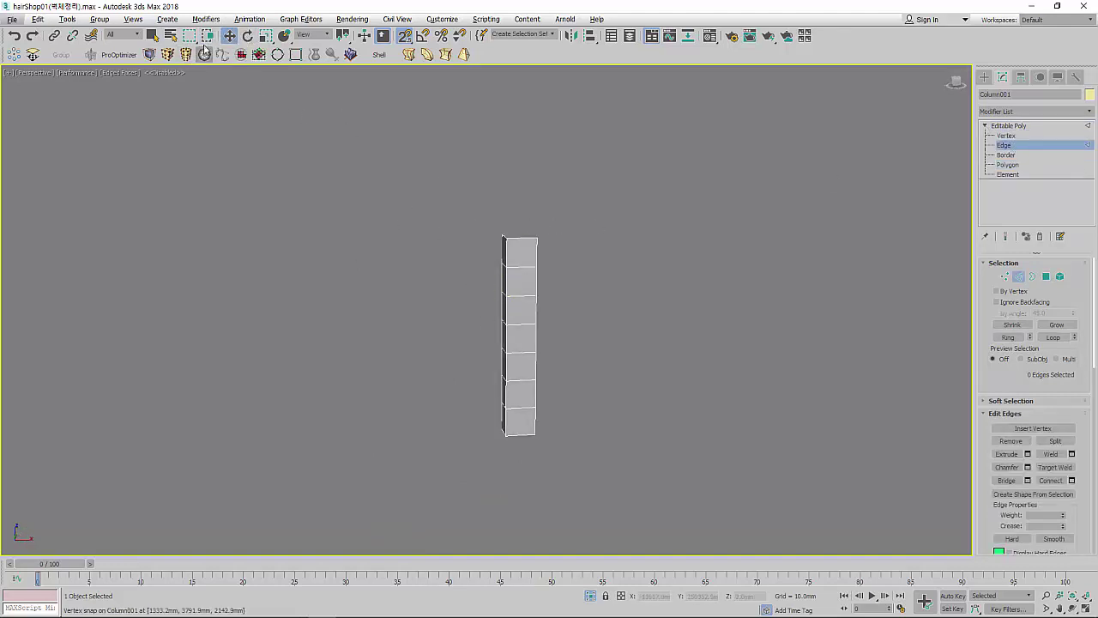
key(alt+c)
drag(489, 269, 583, 283)
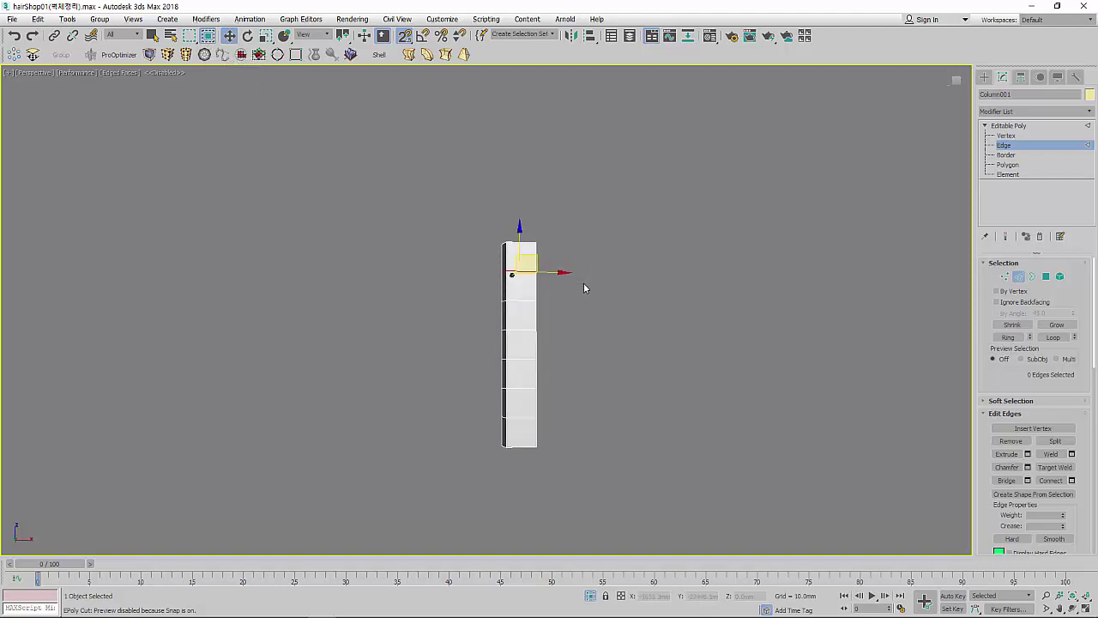
mouse_move(490, 302)
ctrl+mouse_down()
mouse_move(524, 331)
mouse_move(581, 342)
ctrl+mouse_up()
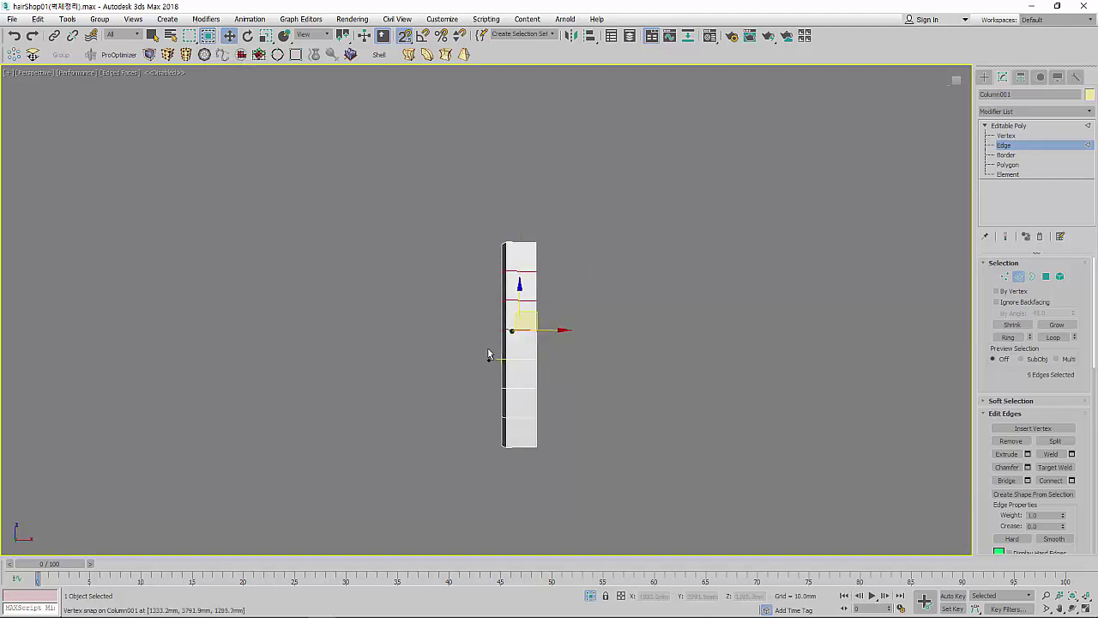
ctrl+drag(487, 349, 595, 373)
ctrl+drag(478, 377, 592, 400)
ctrl+drag(480, 402, 536, 423)
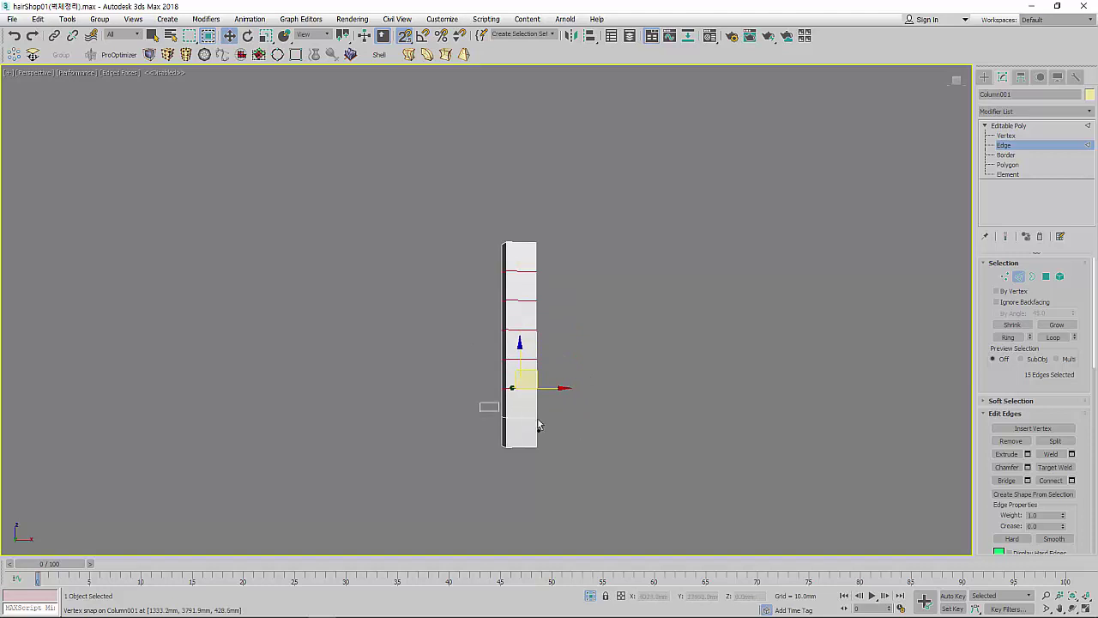
mouse_move(650, 436)
alt+middle_down()
mouse_move(455, 449)
mouse_move(582, 458)
mouse_move(510, 246)
alt+middle_up()
scroll(620, 314, up, 3)
scroll(621, 314, up, 2)
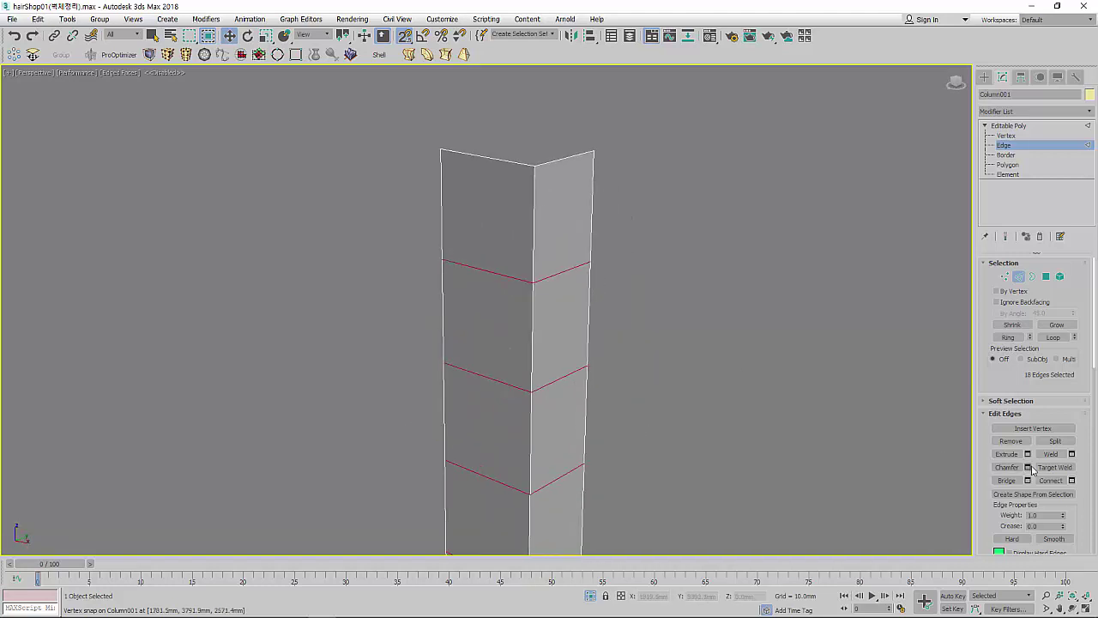
Step: Chamfer the selected edge rings by 5mm so each splits into a pair of edges
click(1028, 467)
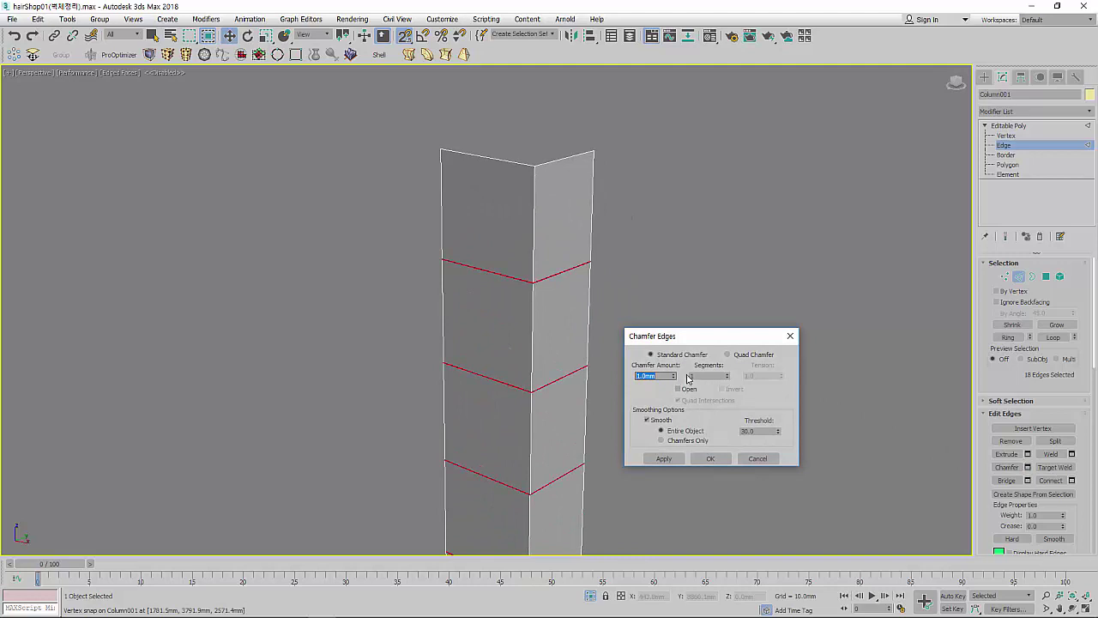
text(5)
key(Return)
click(711, 458)
scroll(614, 377, down, 2)
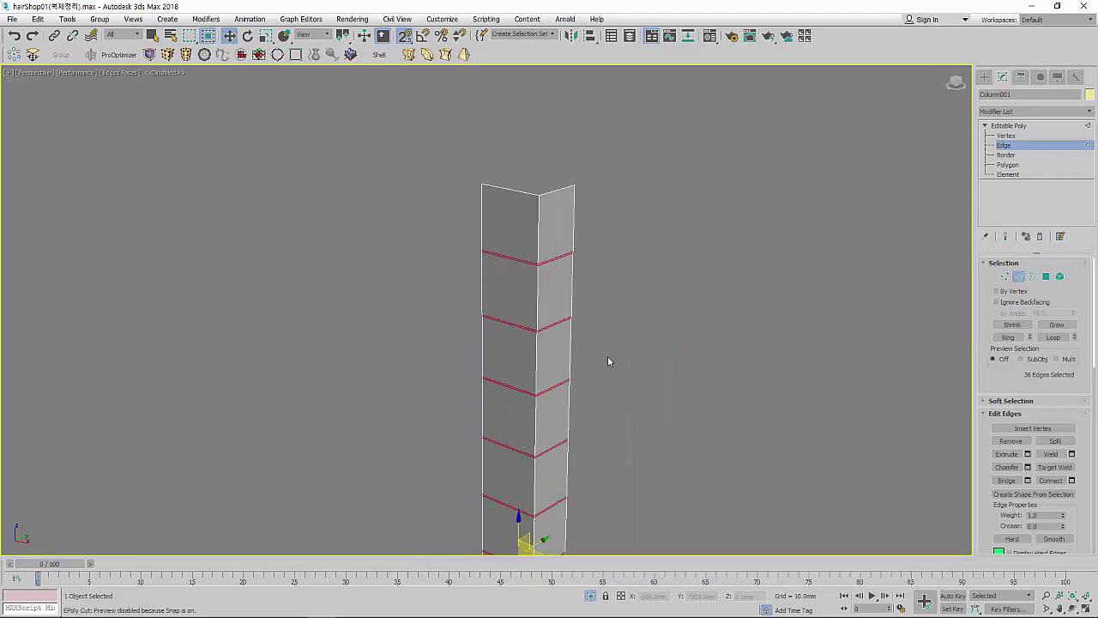
middle_drag(618, 356, 632, 321)
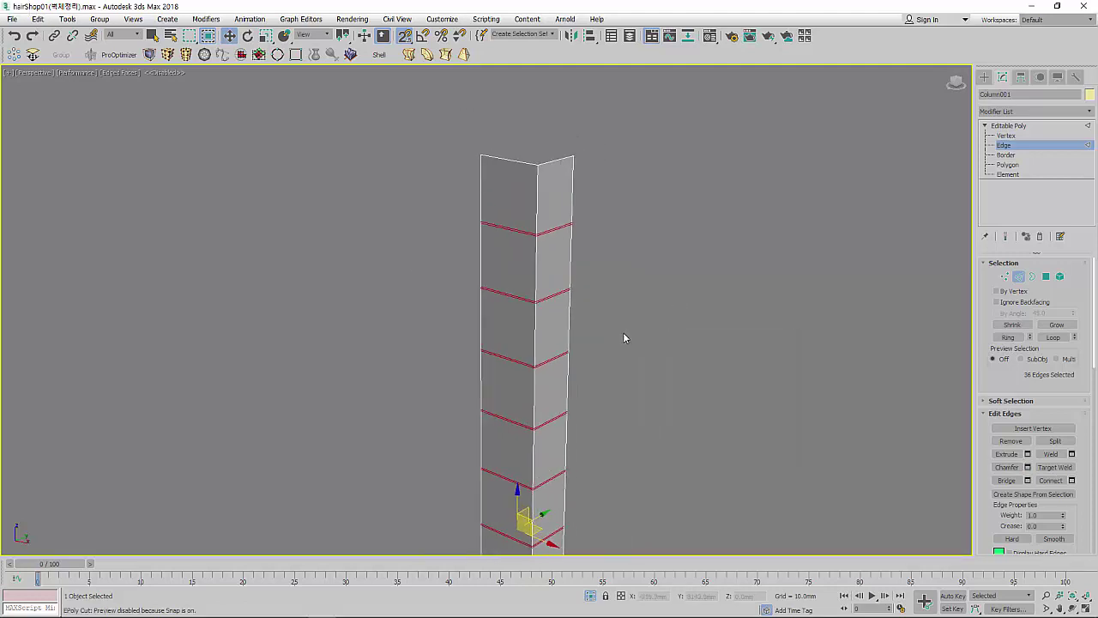
key(f)
scroll(605, 313, up, 5)
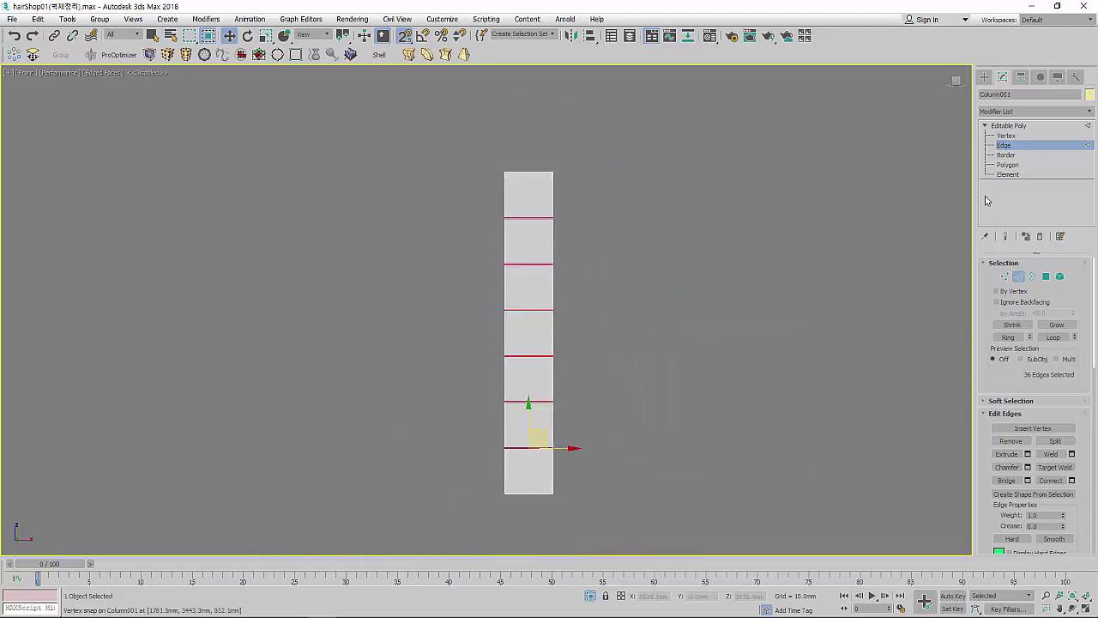
Step: In Polygon mode, select all the thin chamfered strips down the column
click(767, 232)
key(4)
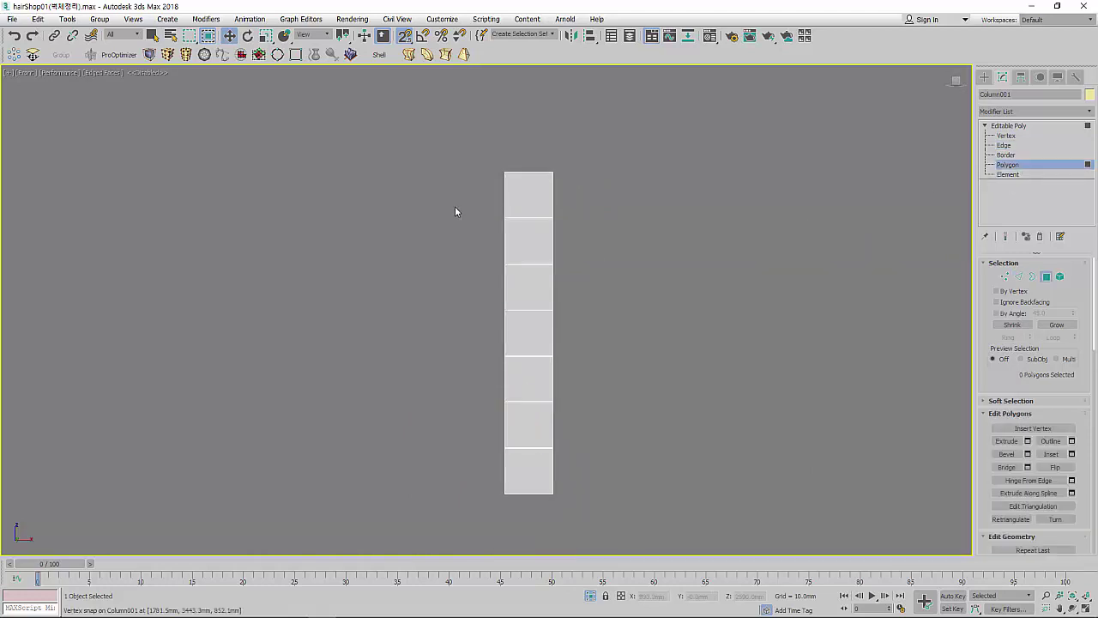
drag(456, 203, 637, 232)
mouse_move(472, 253)
ctrl+mouse_down()
mouse_move(589, 306)
mouse_move(473, 363)
mouse_move(623, 381)
ctrl+mouse_up()
mouse_move(566, 412)
ctrl+mouse_down()
mouse_move(483, 439)
mouse_move(620, 443)
ctrl+mouse_up()
alt+middle_drag(619, 444, 613, 404)
middle_drag(387, 307, 598, 313)
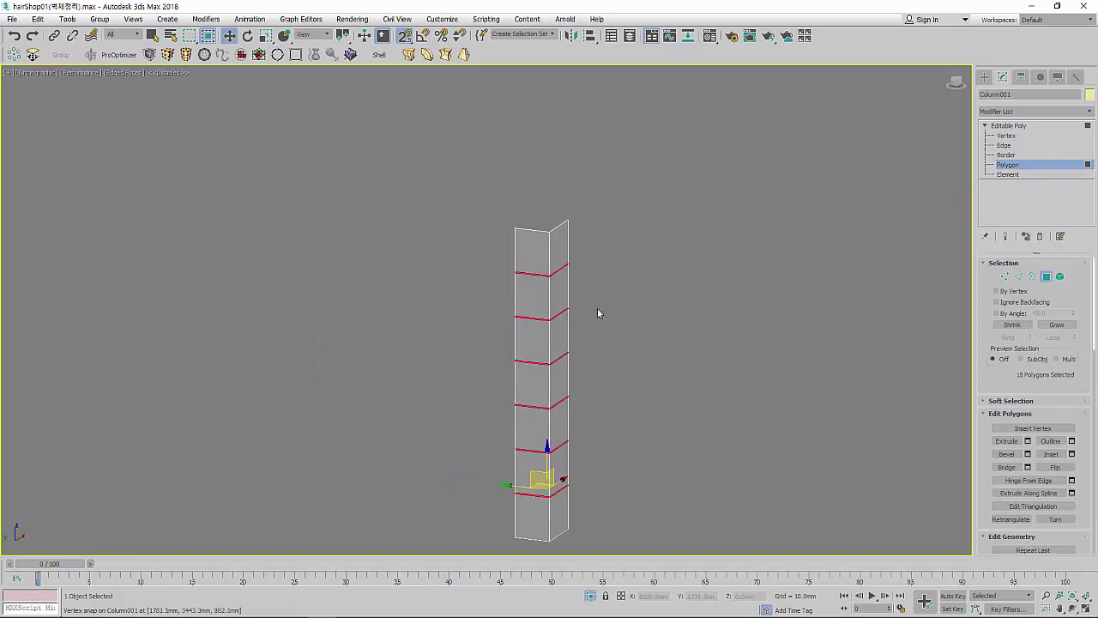
scroll(596, 304, up, 3)
scroll(678, 325, up, 3)
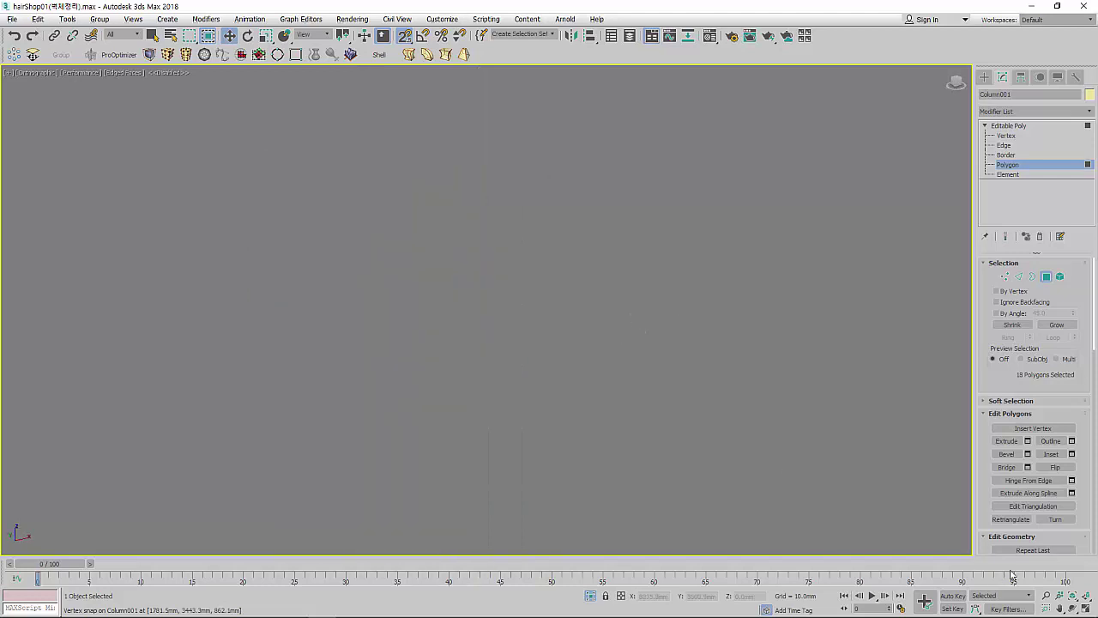
click(1086, 596)
middle_drag(614, 385, 528, 377)
scroll(337, 210, up, 1)
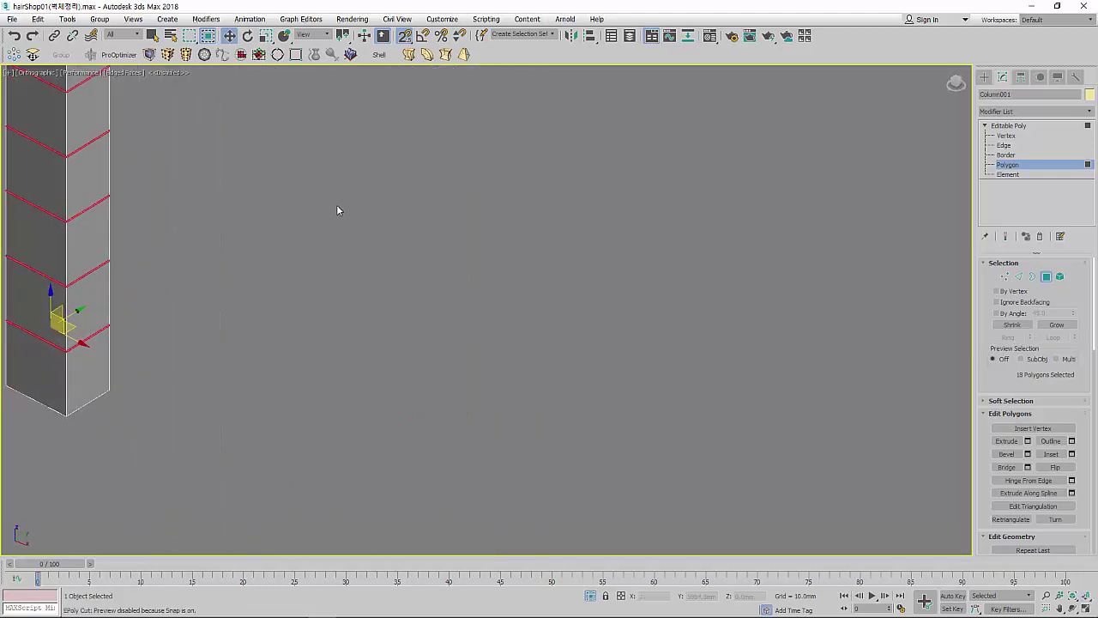
middle_drag(337, 210, 757, 513)
scroll(567, 392, up, 3)
scroll(427, 292, up, 2)
scroll(387, 238, up, 3)
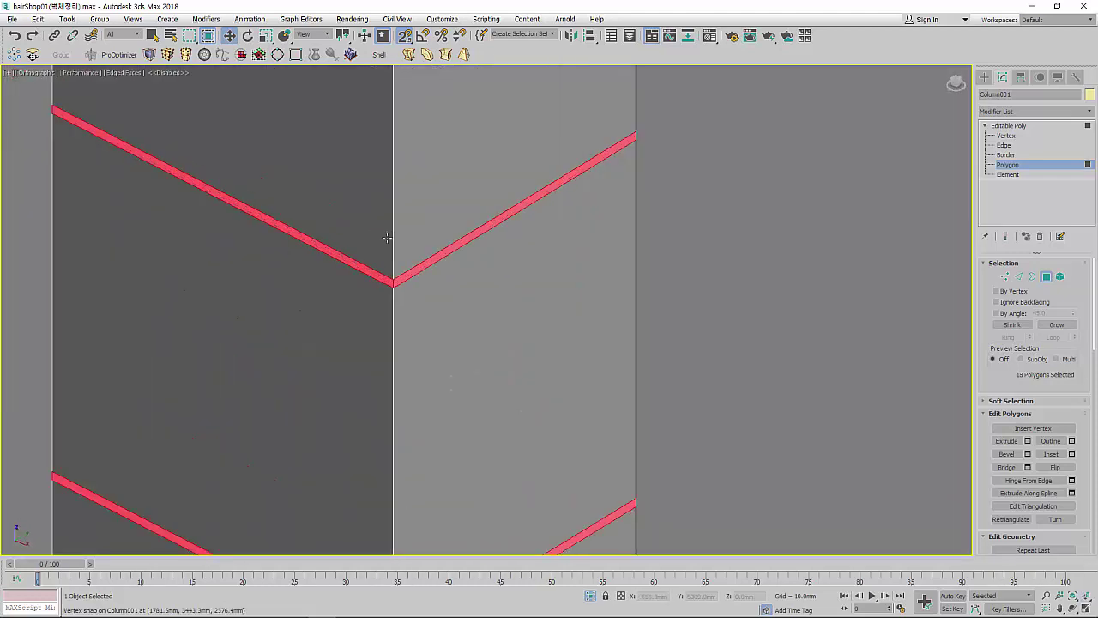
Step: Extrude the strips by Local Normal to -15mm, recessing them as grooves
click(1028, 440)
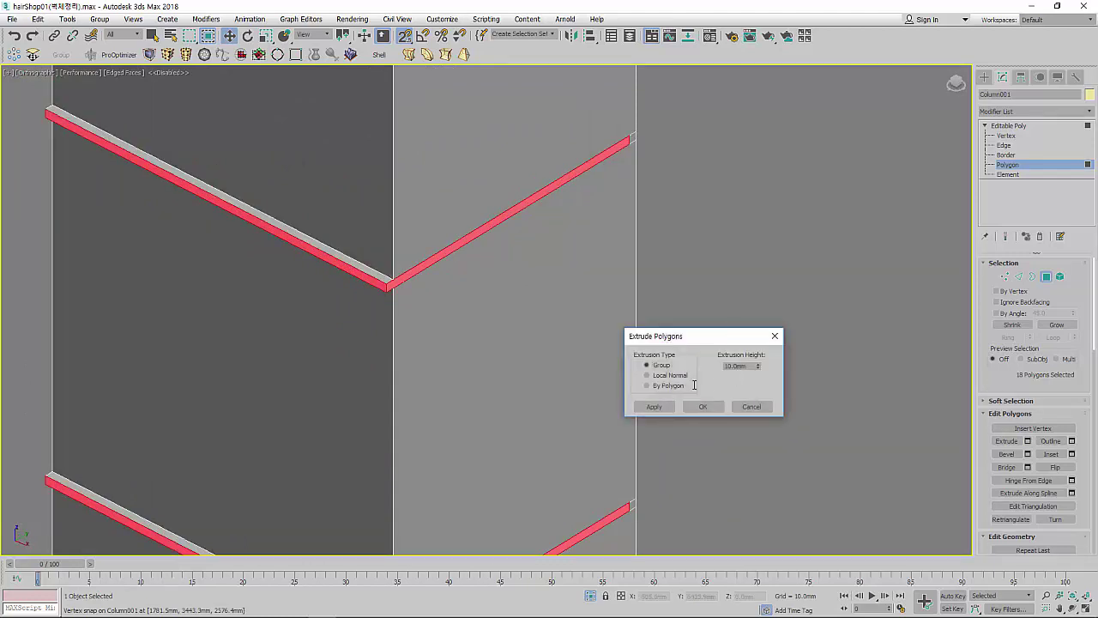
click(676, 376)
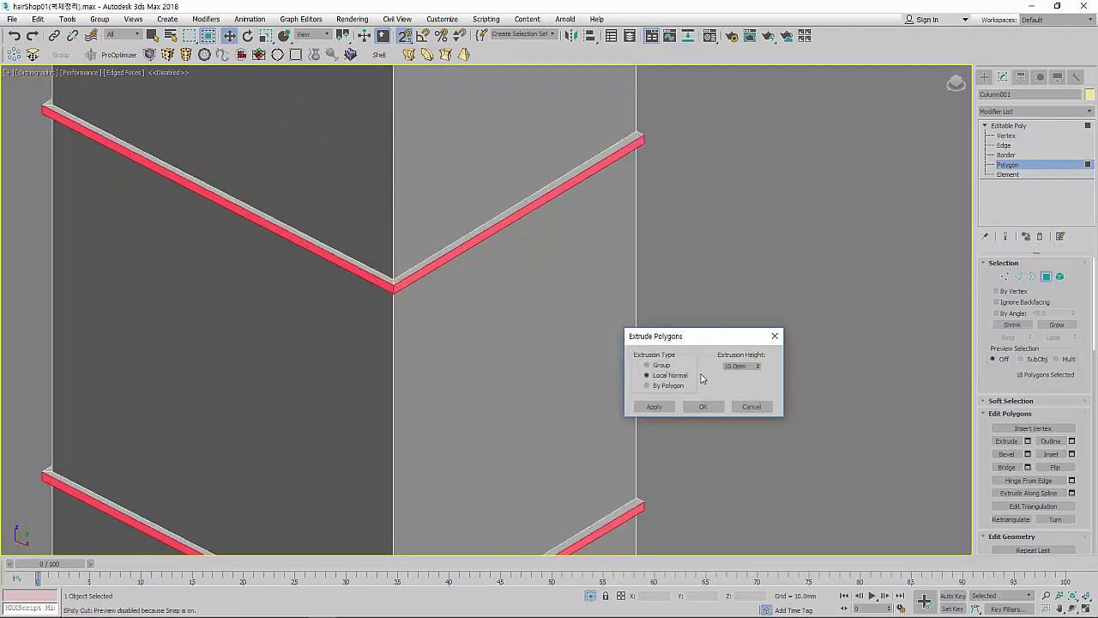
drag(758, 368, 772, 441)
double_click(751, 366)
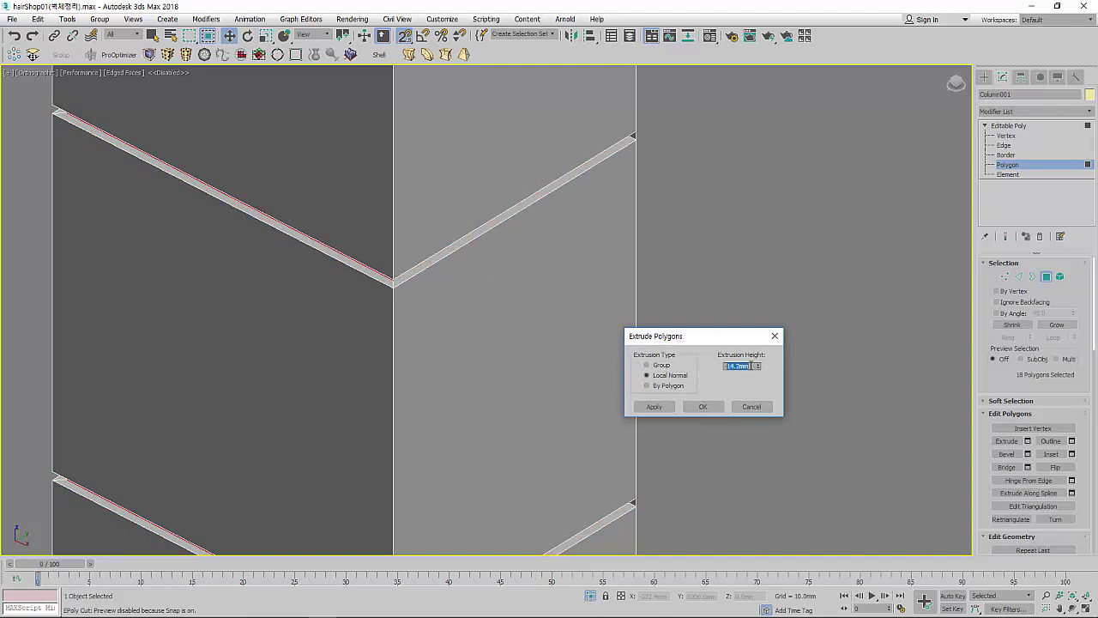
text(-15)
key(Return)
click(703, 407)
click(721, 404)
Step: Exit sub-object level, turn off Isolate Selection, and zoom out to view the whole salon
scroll(678, 322, down, 5)
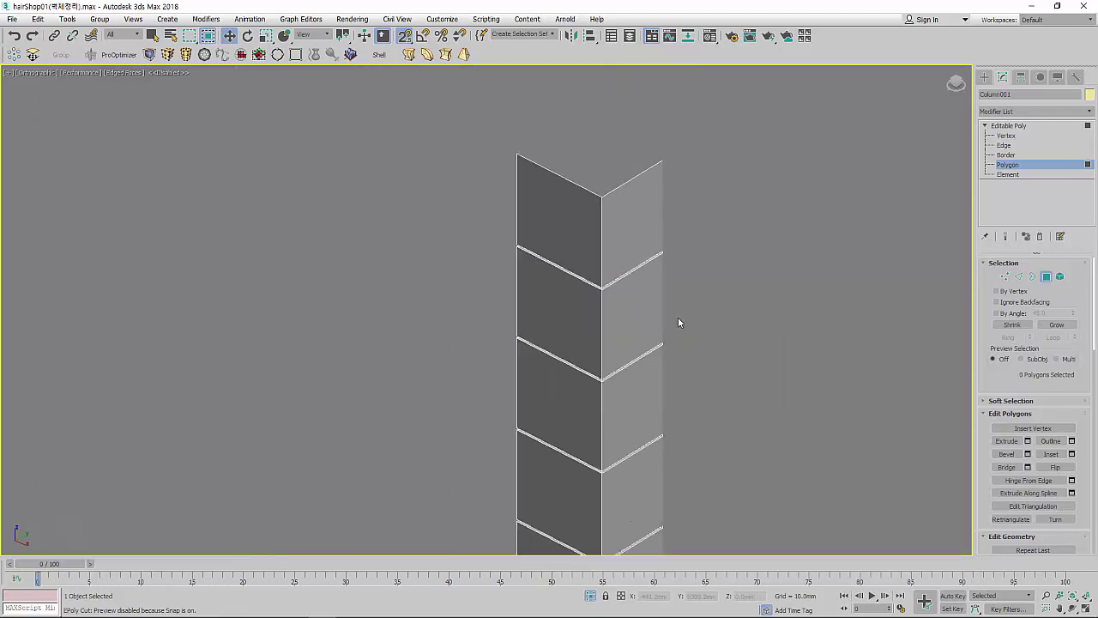
click(1013, 126)
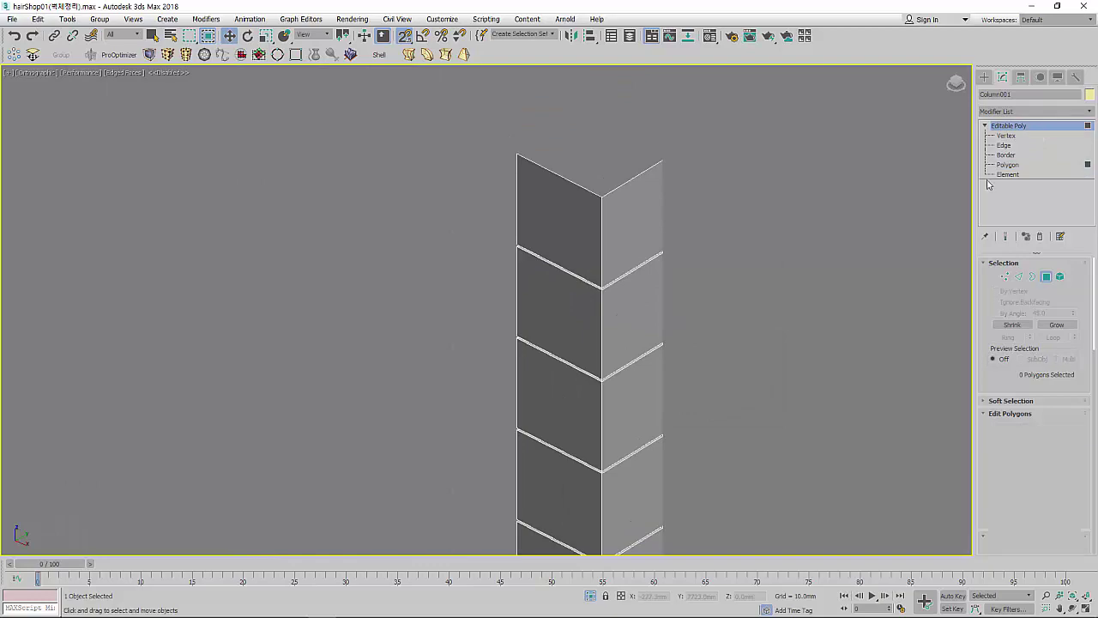
click(591, 595)
middle_drag(543, 394, 532, 390)
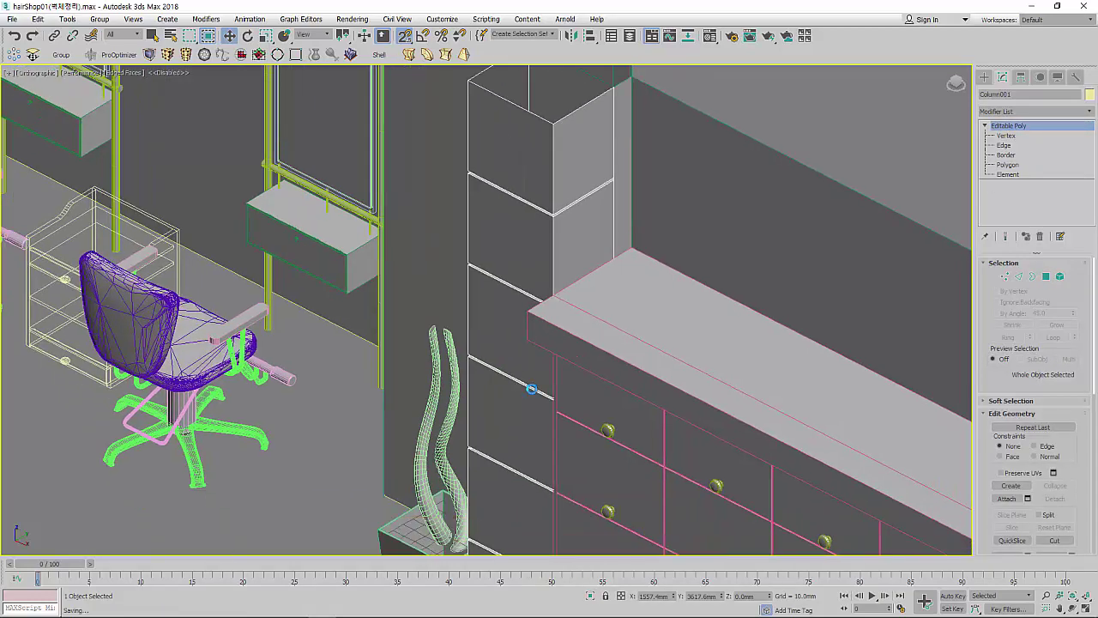
scroll(532, 389, down, 5)
scroll(539, 393, down, 5)
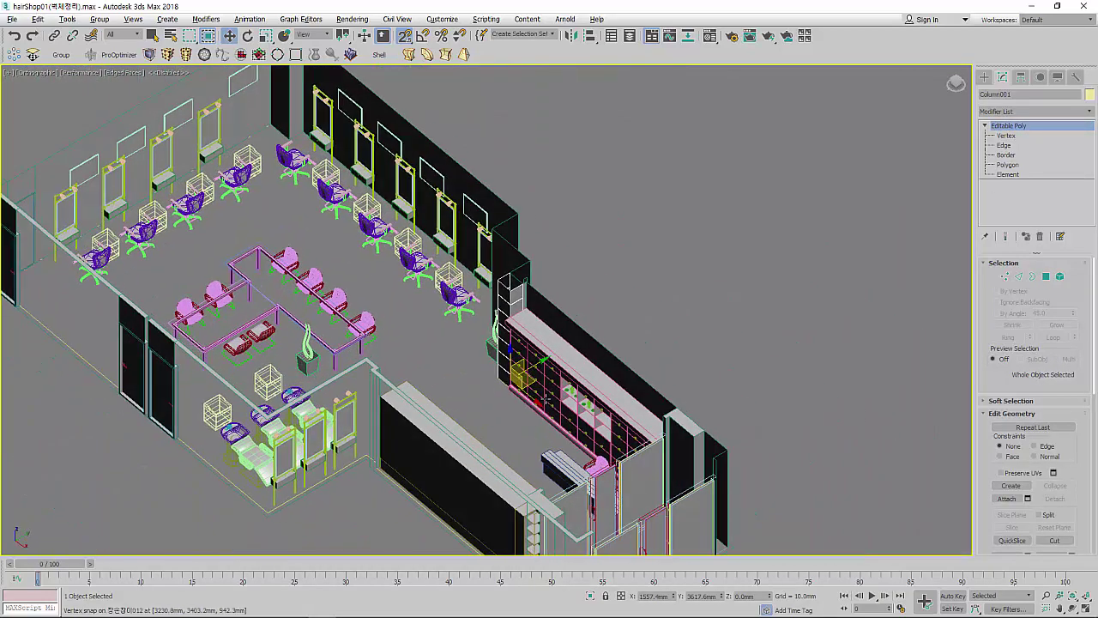
alt+middle_drag(546, 396, 446, 404)
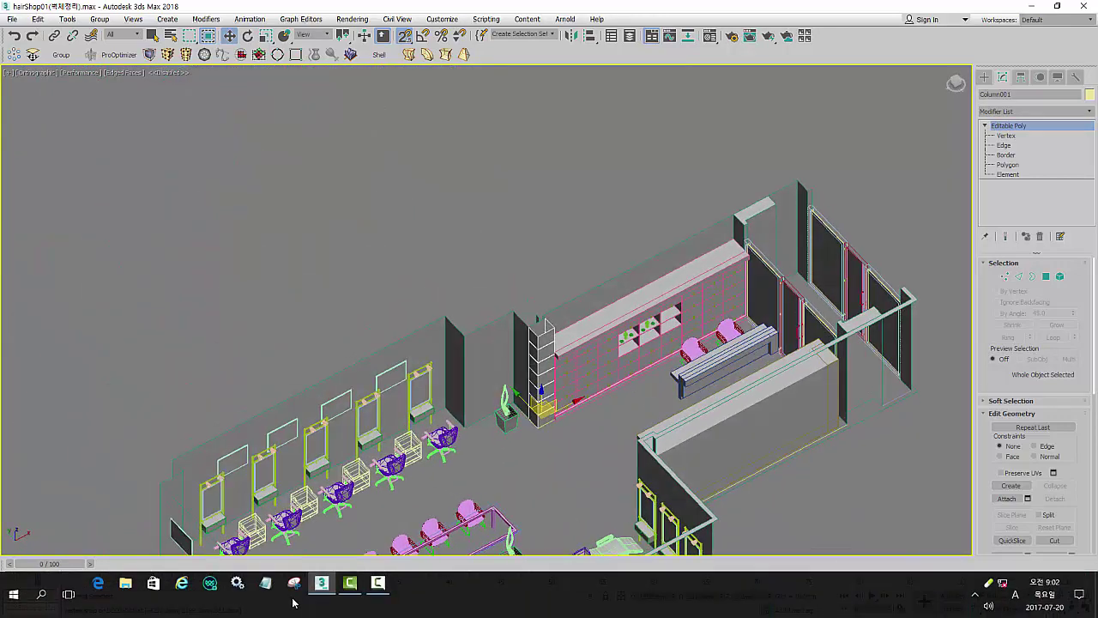
click(378, 585)
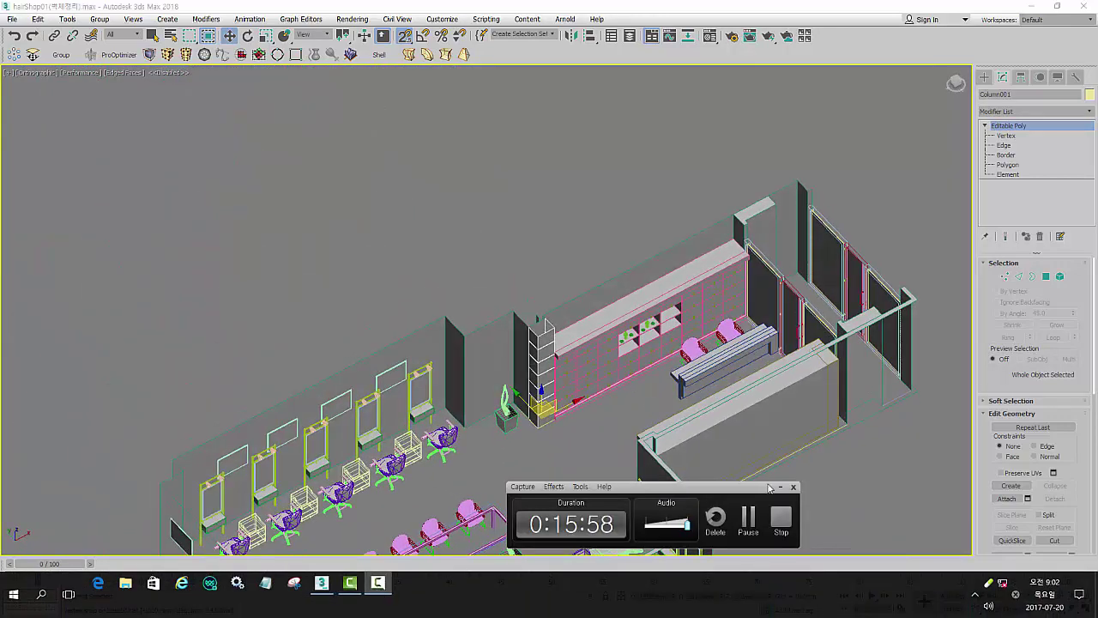